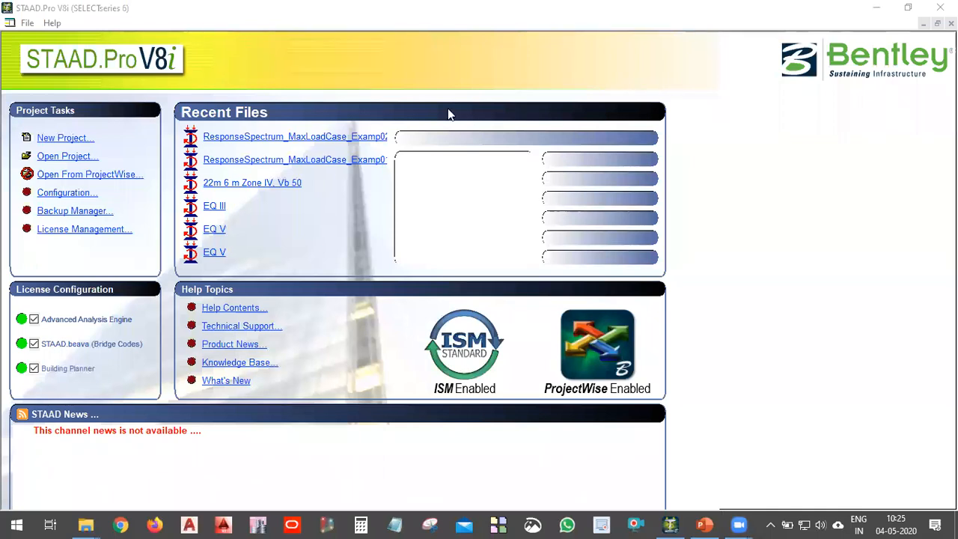
# Dismiss the Free Cam error, start a new project and get the Free Cam window out of the way.
pyautogui.click(806, 105)
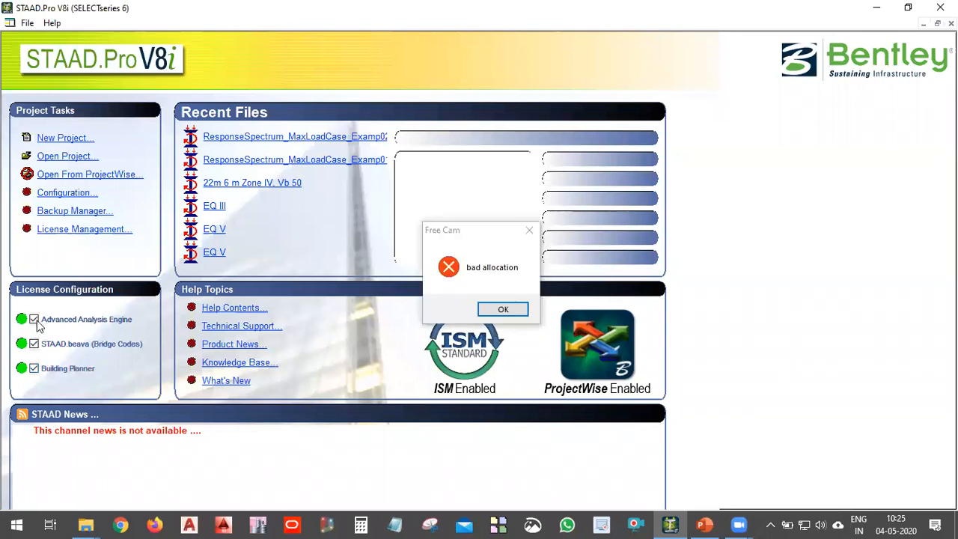
pyautogui.click(525, 312)
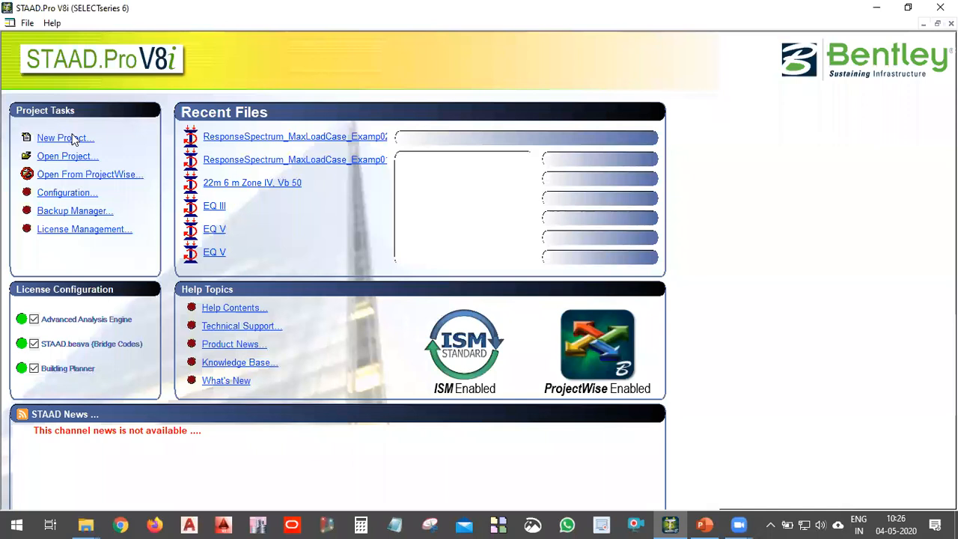
pyautogui.click(74, 140)
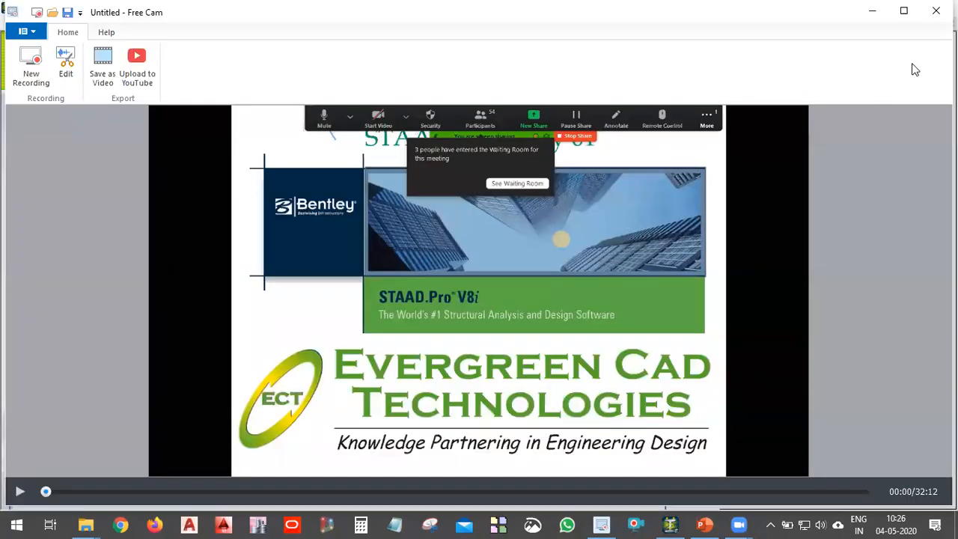
pyautogui.click(871, 12)
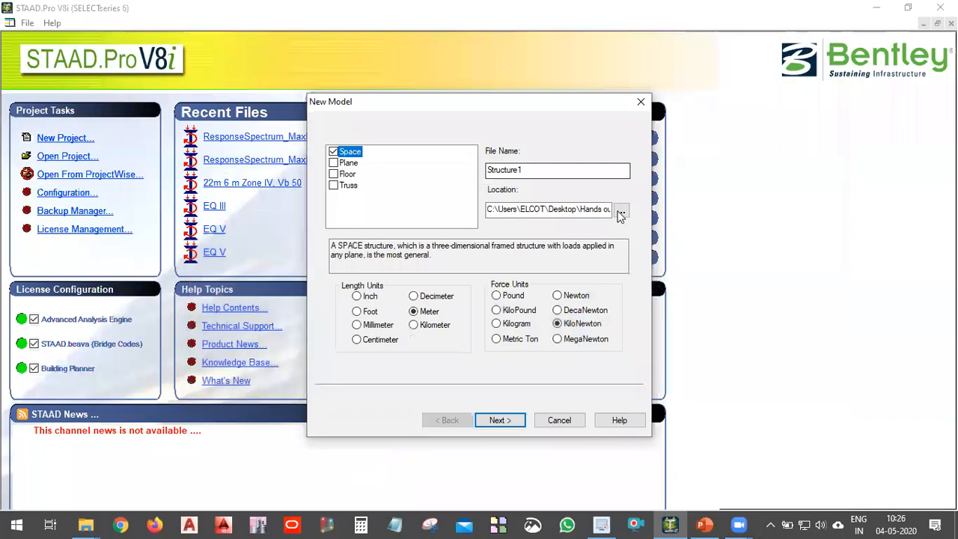
# Set the new model's location to the STAAD Session 1 folder on the Desktop.
pyautogui.click(621, 215)
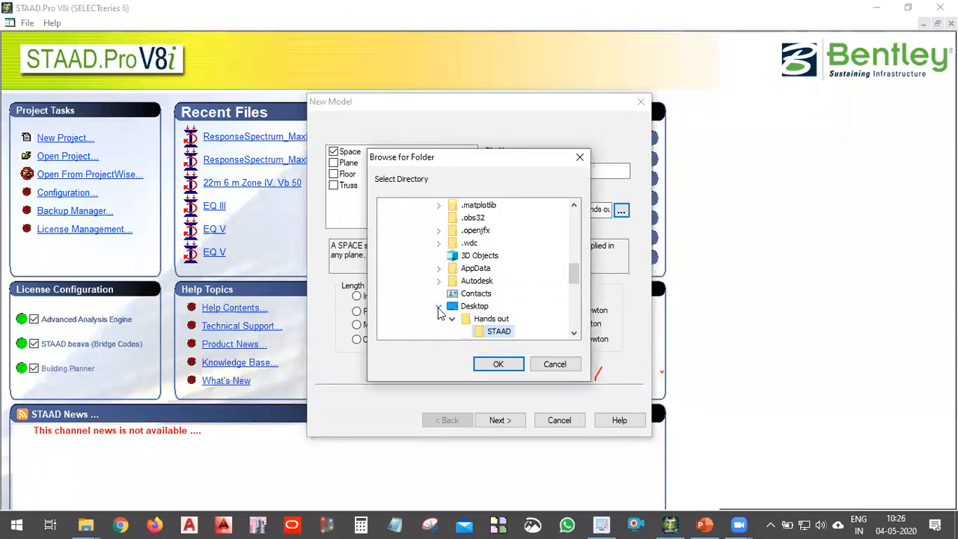
pyautogui.click(451, 318)
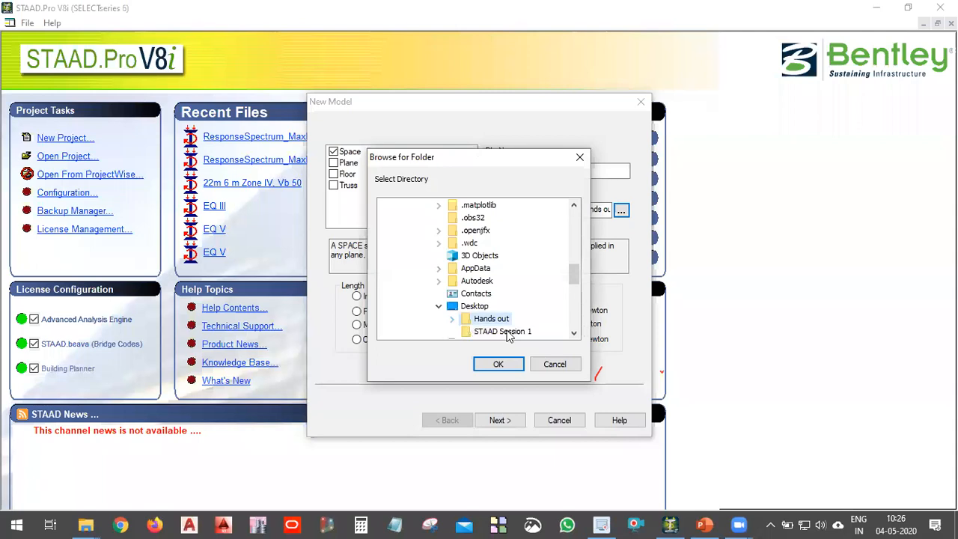
pyautogui.click(506, 332)
pyautogui.click(514, 366)
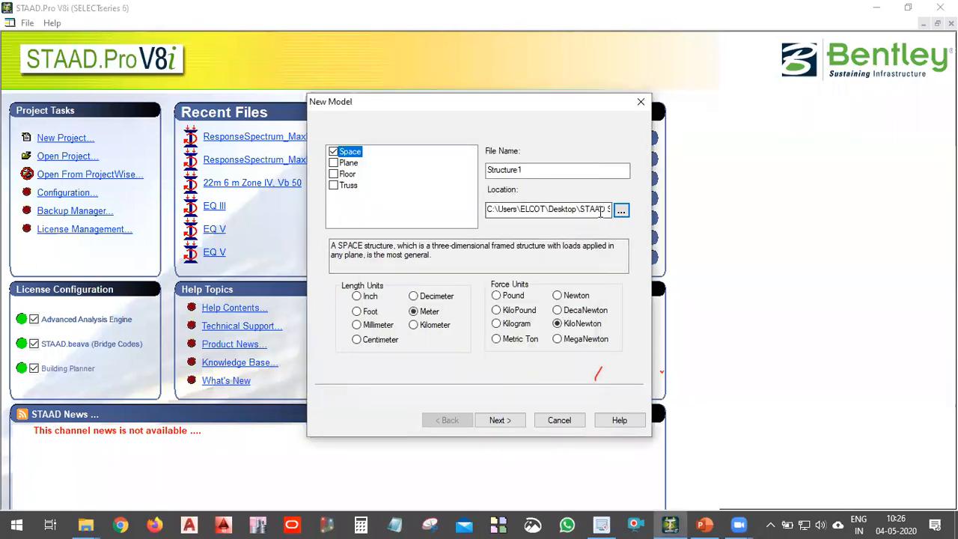
# Name the Space model "Session 1 Introduction" and proceed to the choice of starting mode.
pyautogui.click(527, 170)
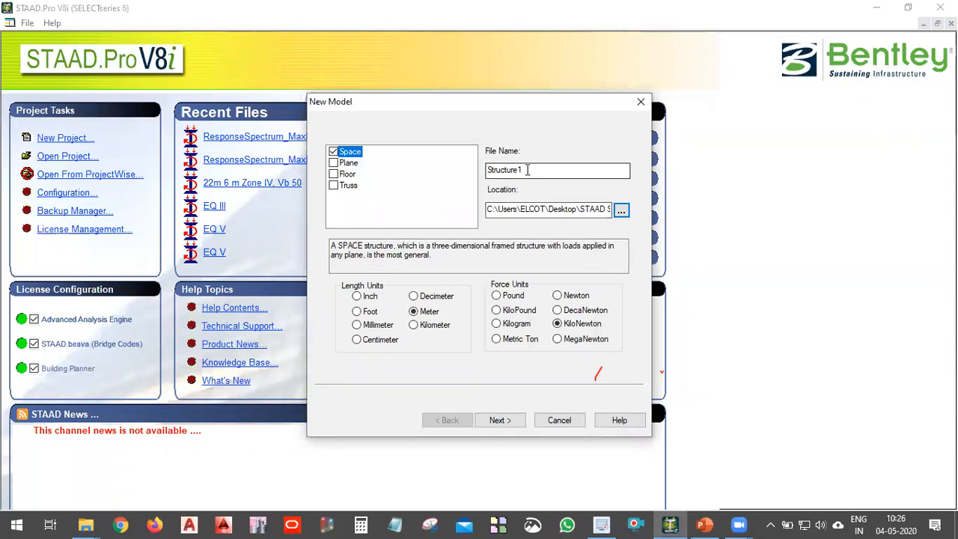
pyautogui.click(527, 170)
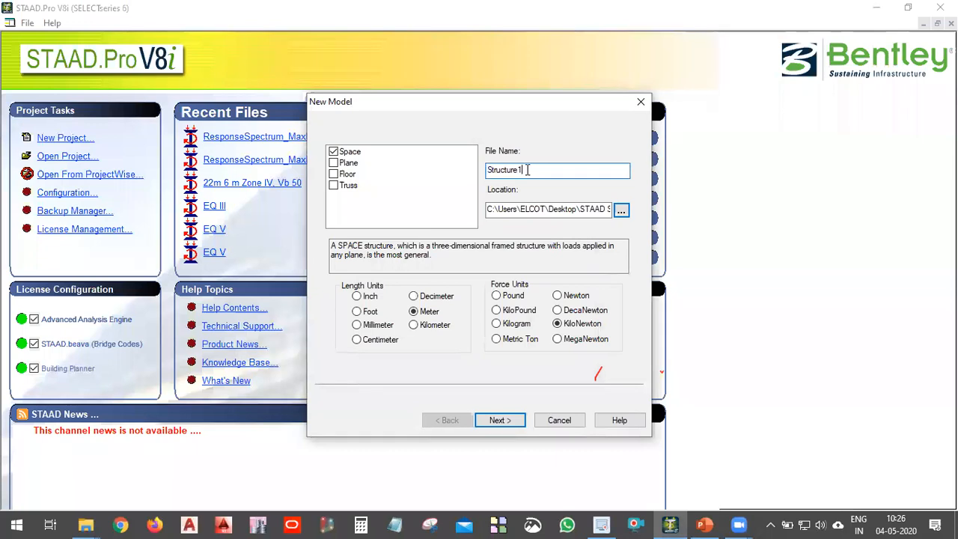
pyautogui.doubleClick(552, 170)
pyautogui.click(552, 169)
pyautogui.doubleClick(555, 169)
pyautogui.click(556, 170)
pyautogui.doubleClick(555, 170)
pyautogui.write('Session 1 ')
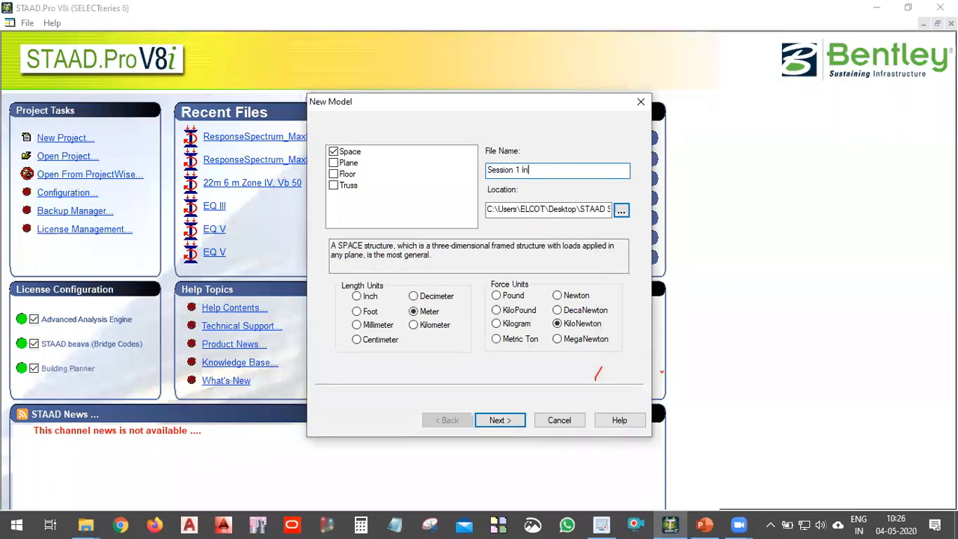
pyautogui.write('Introduction')
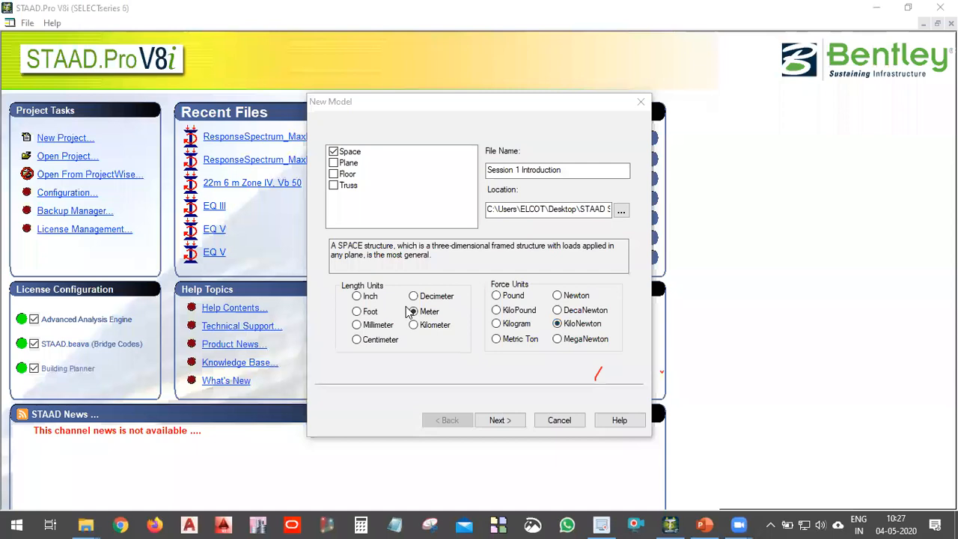
pyautogui.click(498, 420)
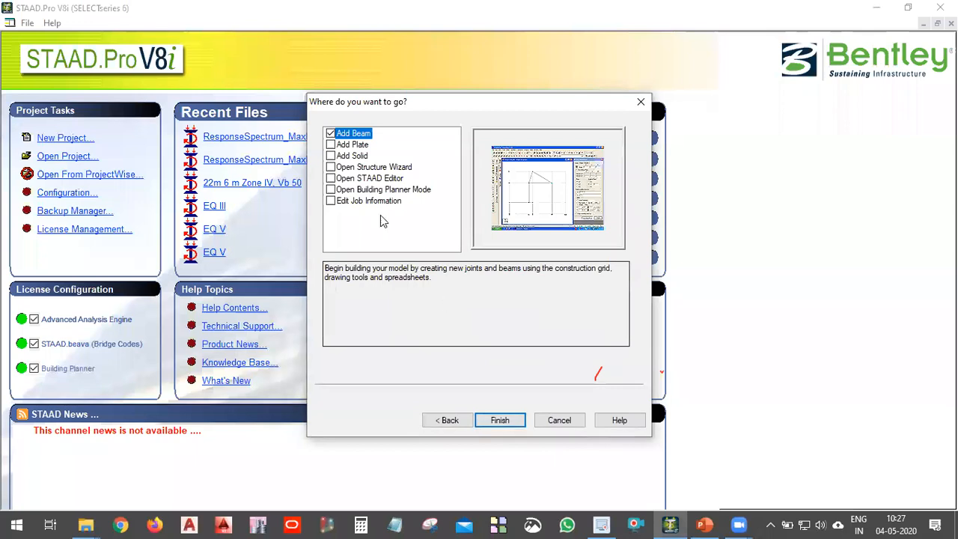
# Examine the previews and descriptions of the starting modes, from Add Beam through Edit Job Information.
pyautogui.click(354, 144)
pyautogui.click(362, 155)
pyautogui.click(365, 168)
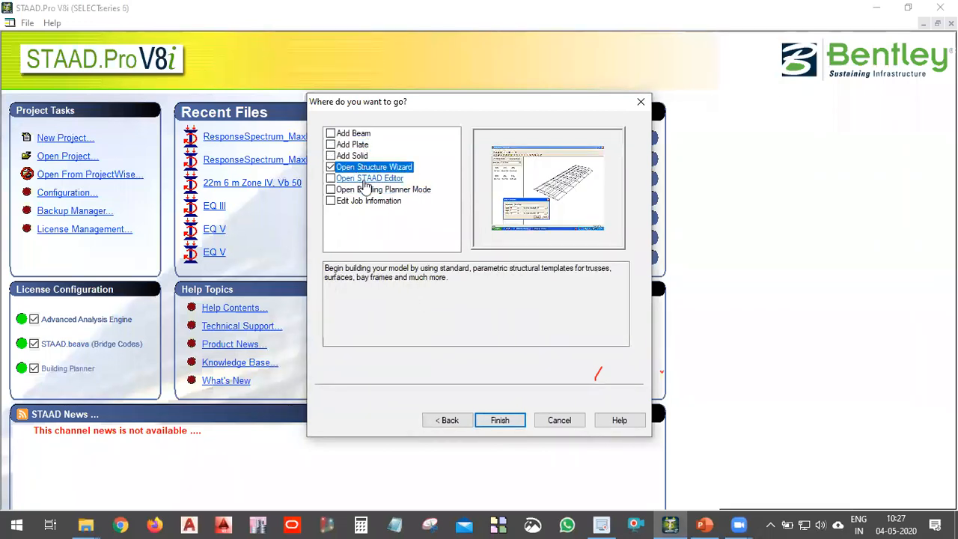
pyautogui.click(365, 179)
pyautogui.click(382, 190)
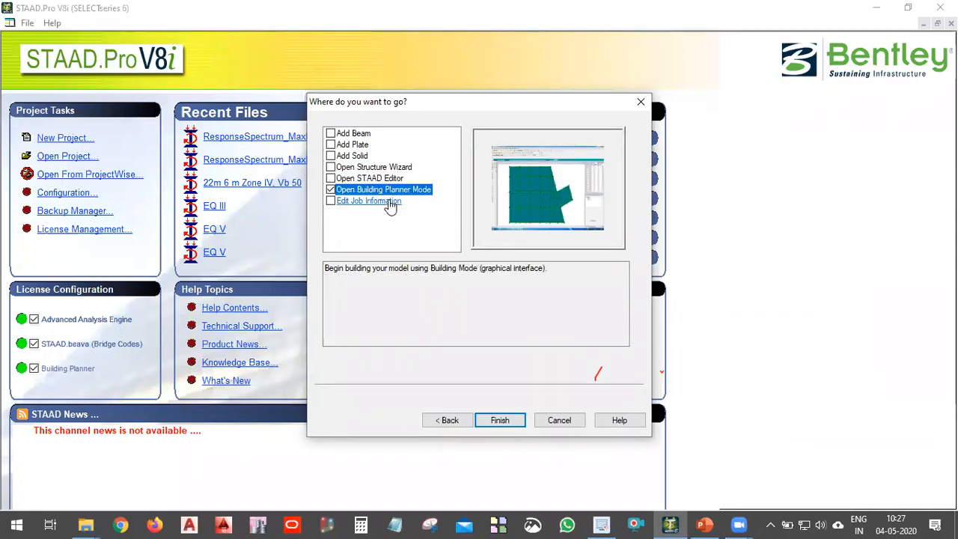
pyautogui.click(389, 202)
pyautogui.click(354, 134)
pyautogui.click(364, 145)
pyautogui.click(364, 156)
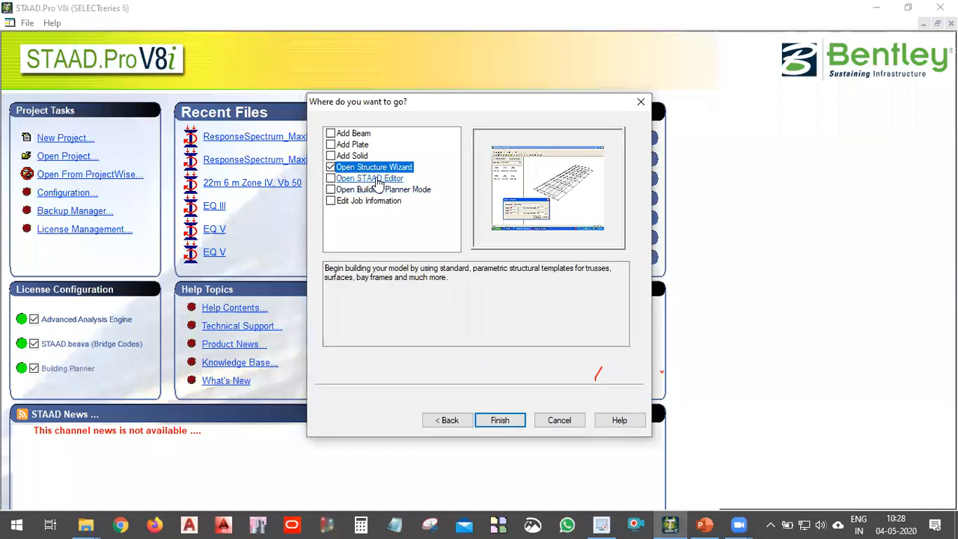
pyautogui.click(370, 178)
pyautogui.click(372, 189)
pyautogui.click(373, 201)
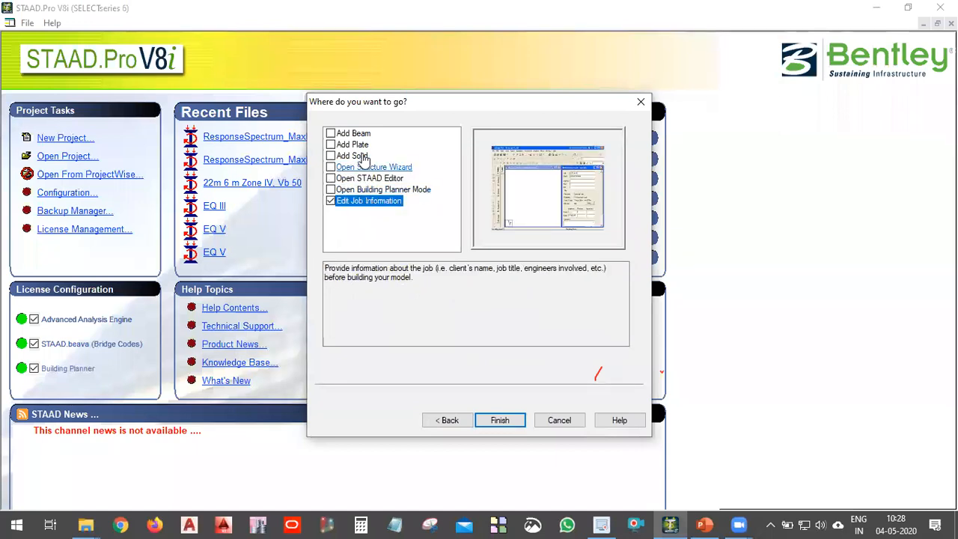
# Choose Add Beam as the starting mode, after comparing it with Add Plate, and create the model.
pyautogui.click(351, 135)
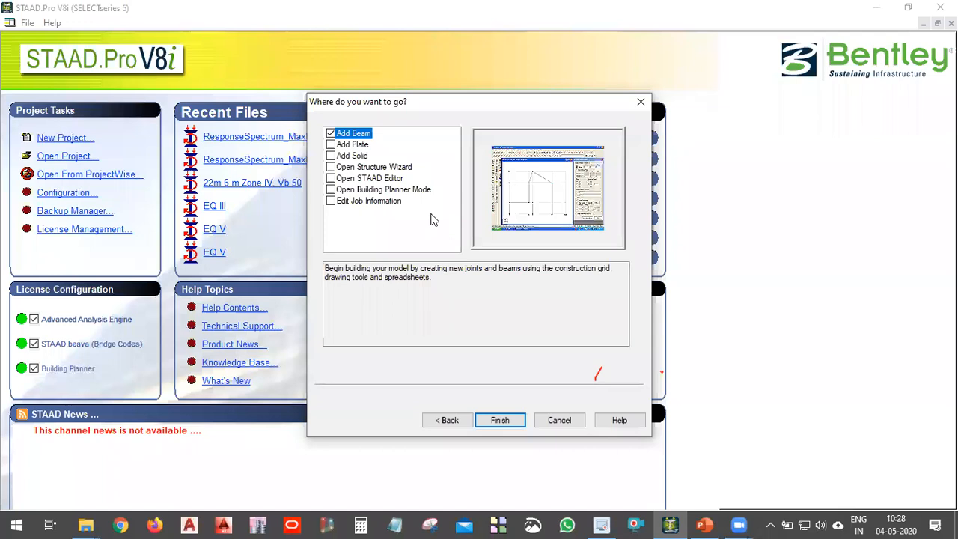
pyautogui.click(471, 141)
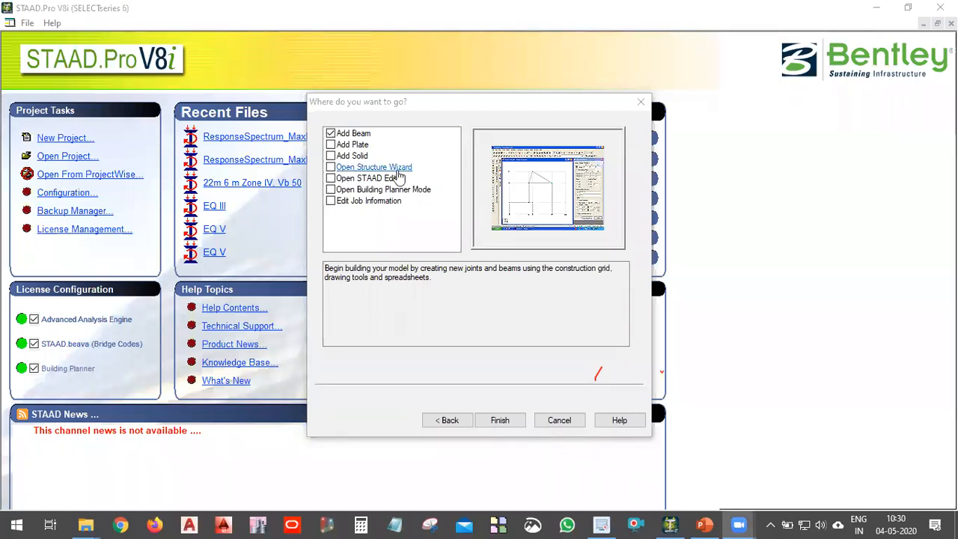
pyautogui.click(358, 135)
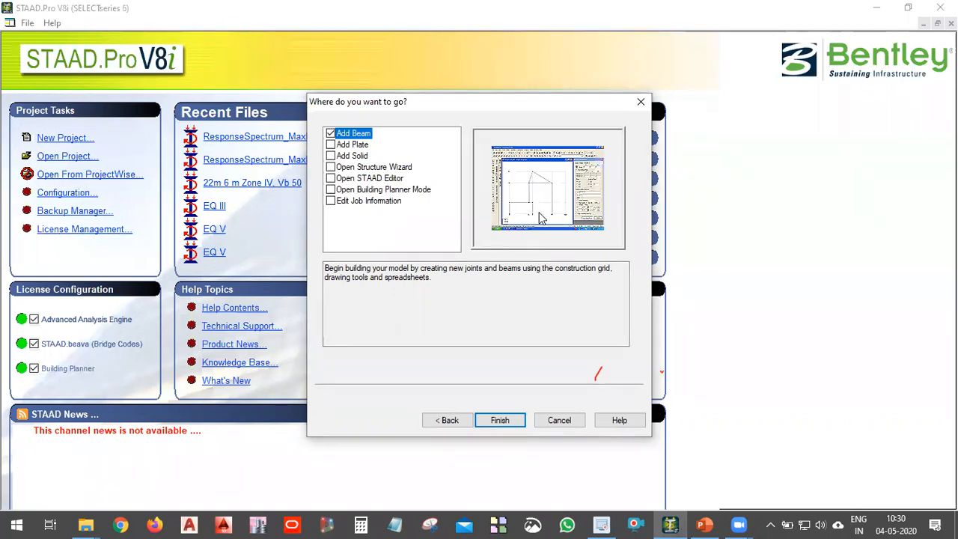
pyautogui.click(351, 145)
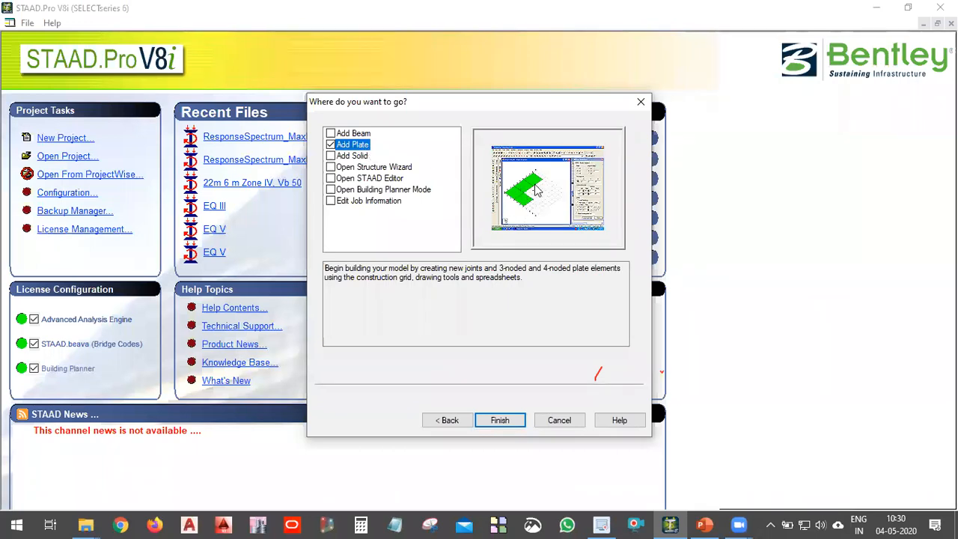
pyautogui.click(364, 134)
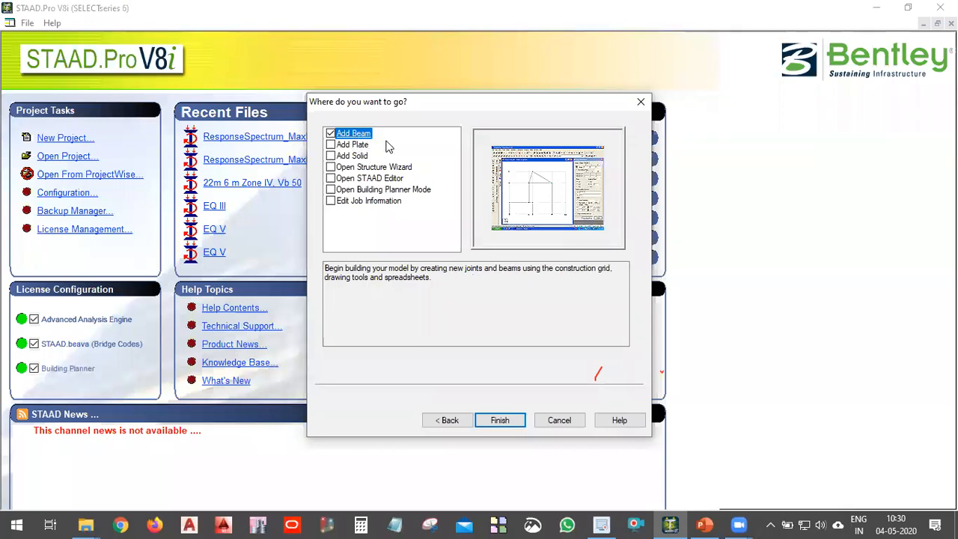
pyautogui.click(500, 419)
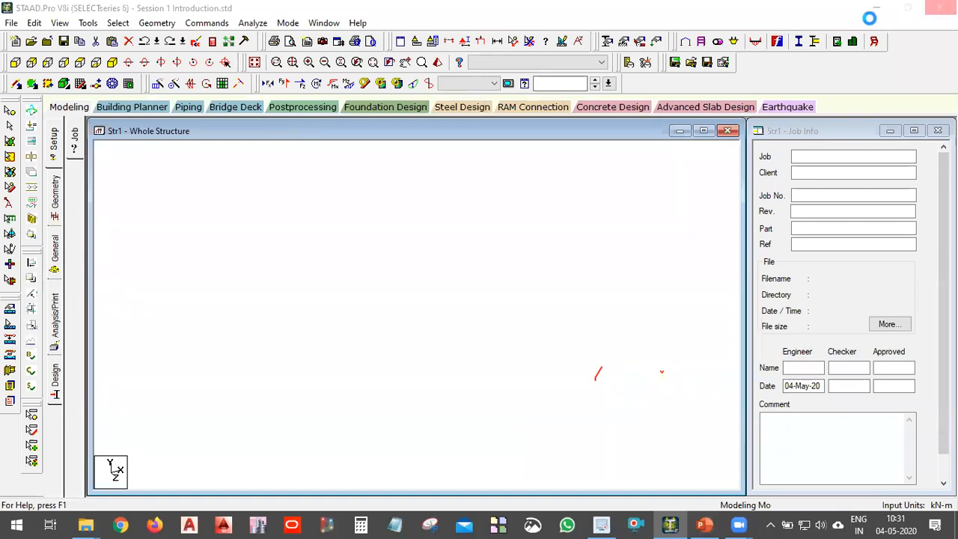
# Switch to the STAAD Day 1 presentation in PowerPoint, maximize it and show the single-bay Simple Frame Example slide.
pyautogui.moveTo(862, 64); pyautogui.dragTo(730, 229)
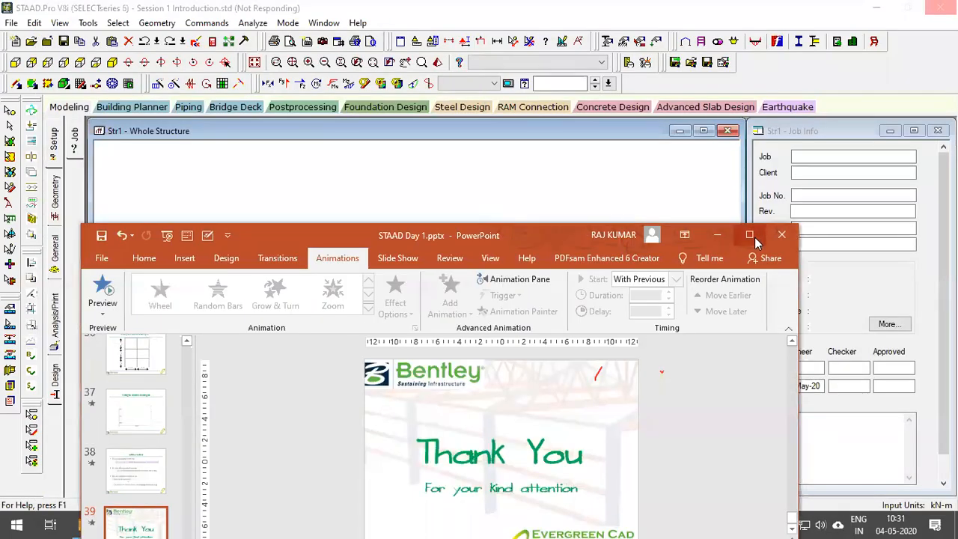
pyautogui.click(754, 238)
pyautogui.scroll(4, 835, 324)
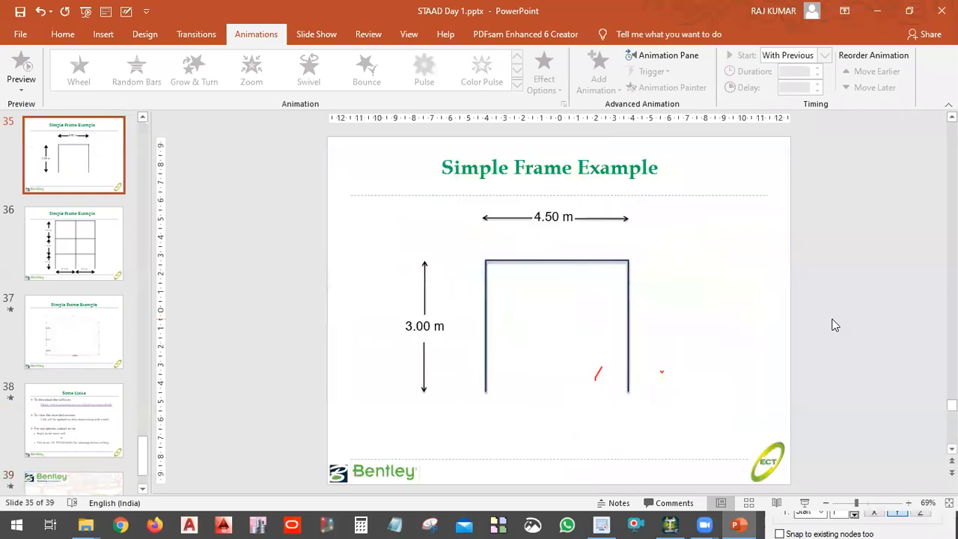
pyautogui.scroll(1, 835, 325)
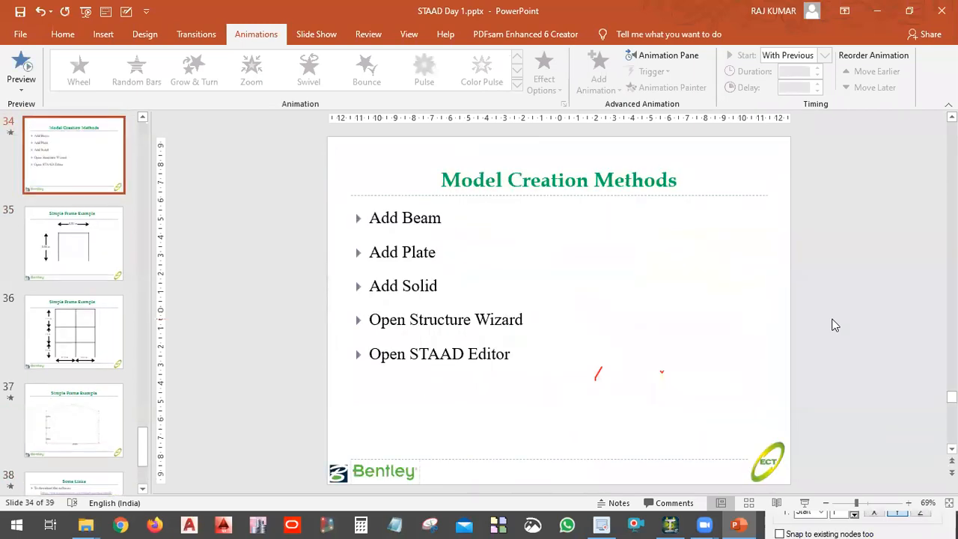
pyautogui.scroll(-1, 835, 325)
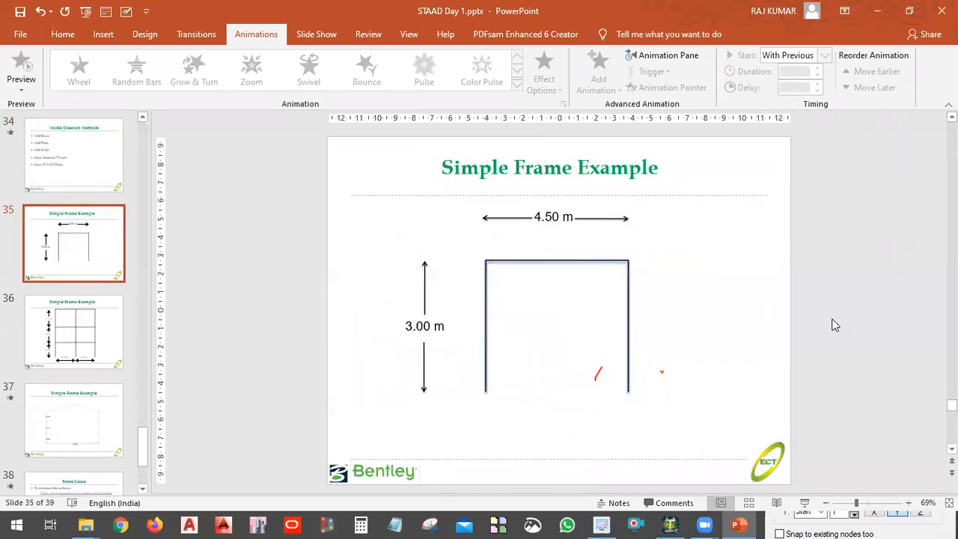
pyautogui.scroll(-1, 835, 325)
pyautogui.scroll(2, 835, 324)
pyautogui.scroll(-1, 835, 324)
pyautogui.scroll(2, 835, 325)
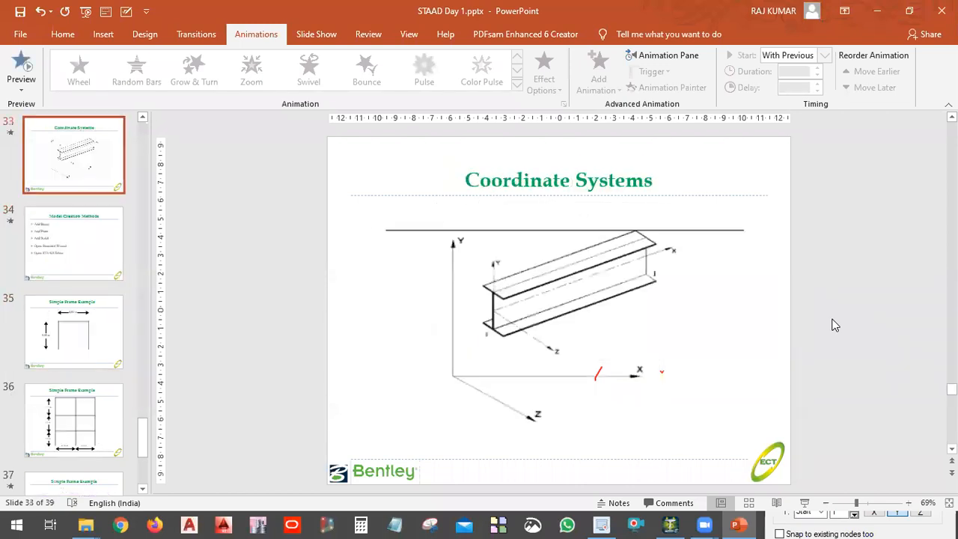
pyautogui.scroll(-2, 835, 325)
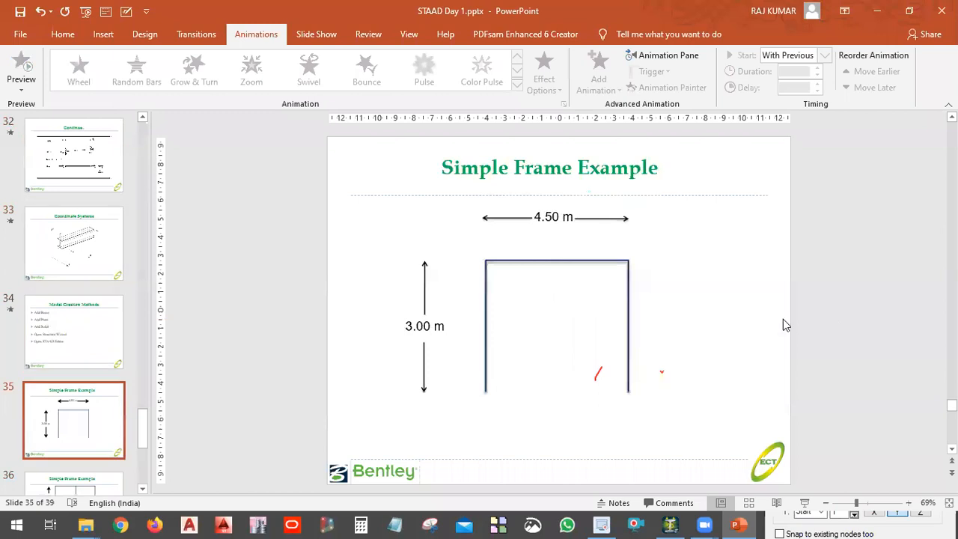
# Change the frame's width dimension text on the slide to 4.00 m.
pyautogui.click(552, 217)
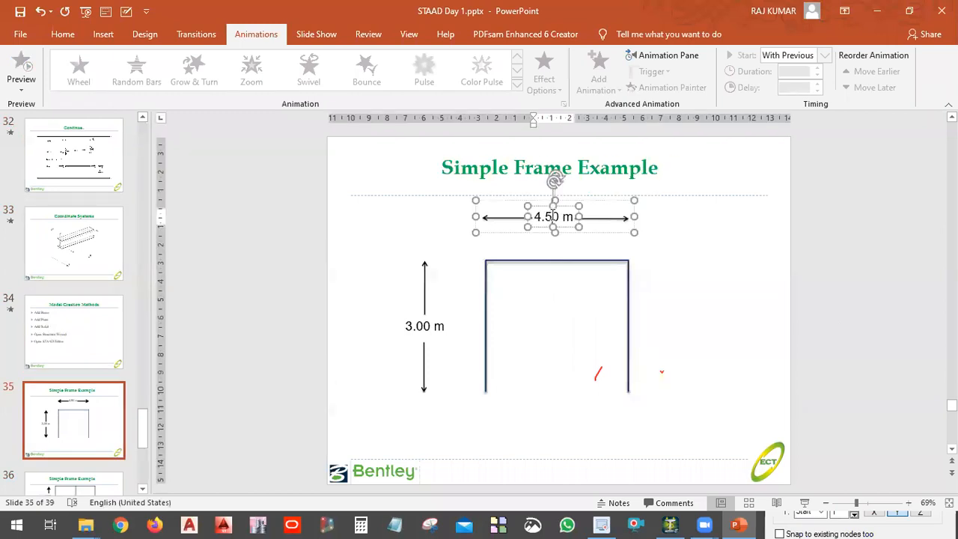
pyautogui.press('BackSpace')
pyautogui.write('0')
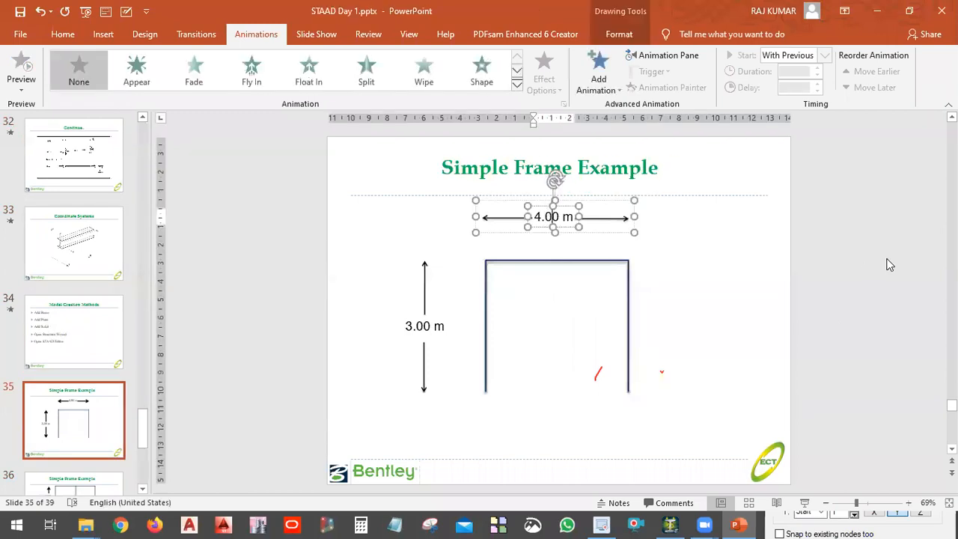
pyautogui.click(888, 265)
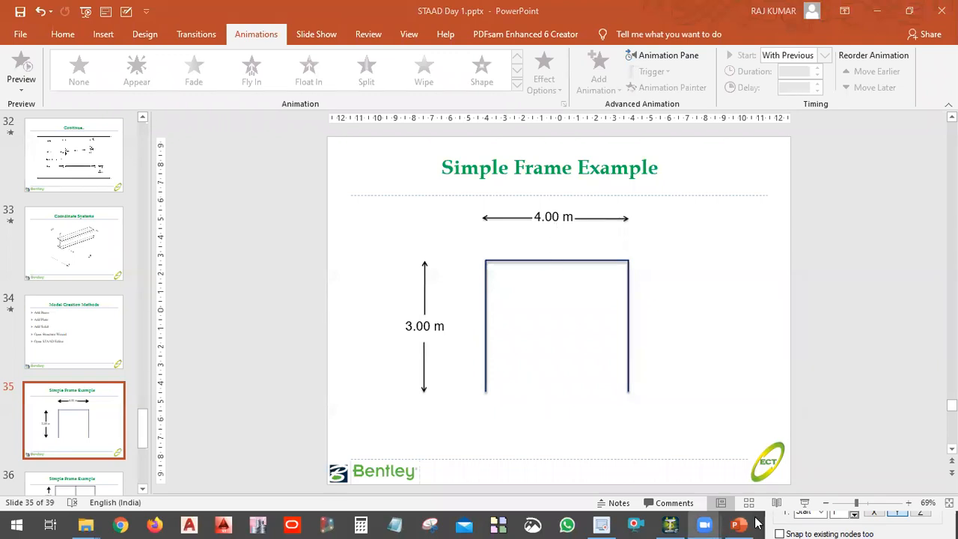
# Switch to STAAD.Pro, draw beams through grid points (0,0), (0,3), (4,3) and (4,0), and close the snap grid.
pyautogui.click(670, 524)
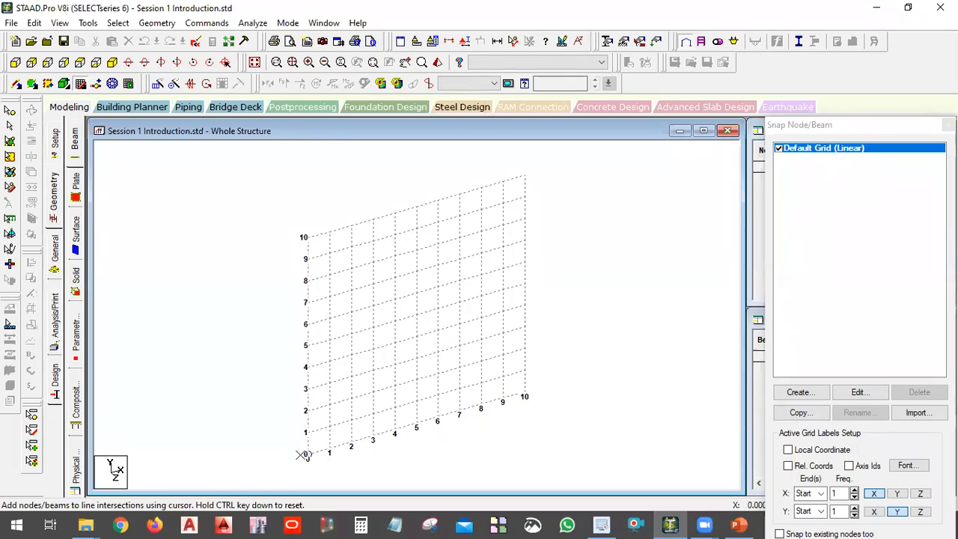
pyautogui.click(305, 404)
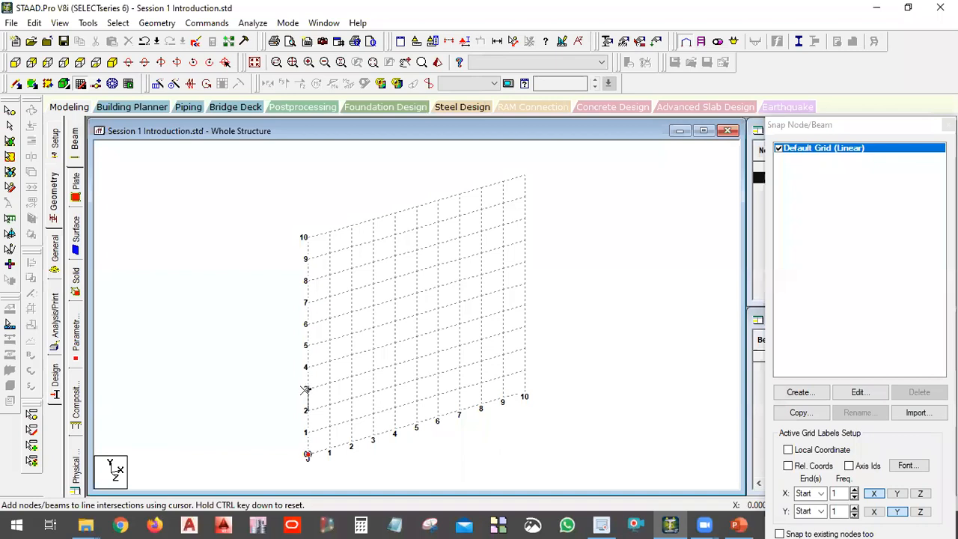
pyautogui.click(304, 389)
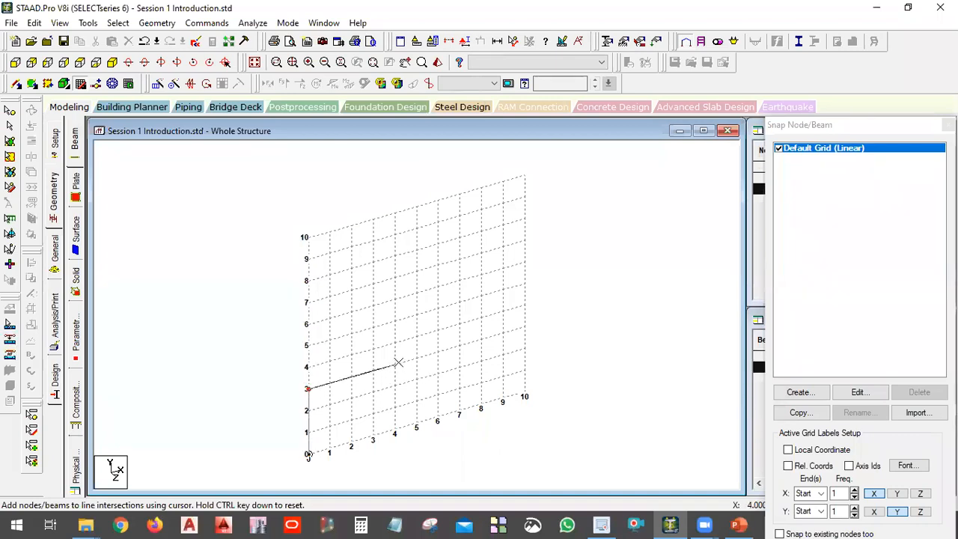
pyautogui.click(395, 364)
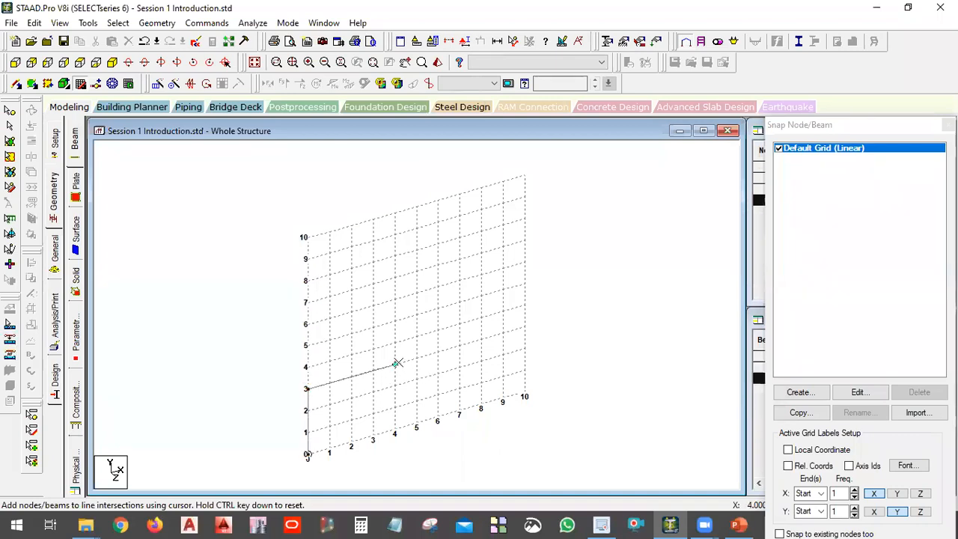
pyautogui.click(395, 429)
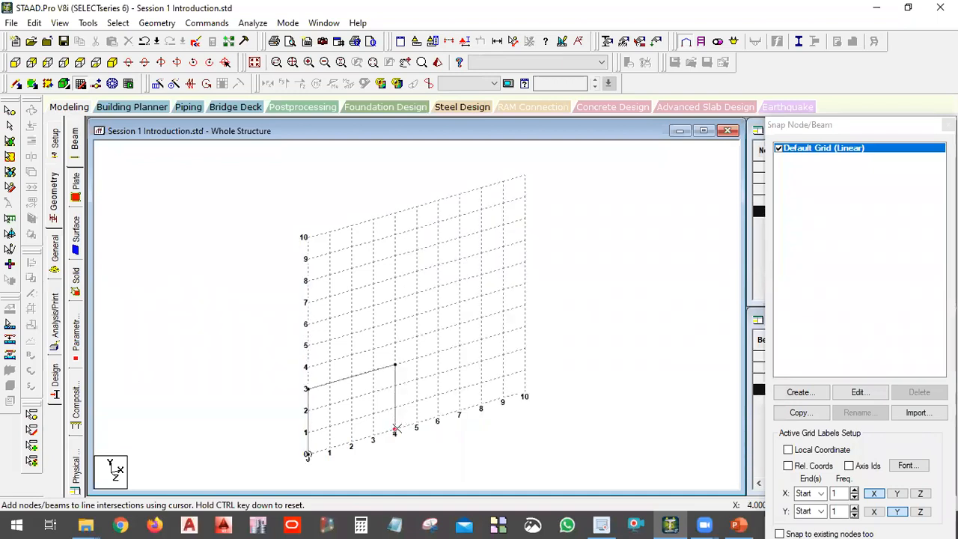
pyautogui.click(879, 142)
pyautogui.click(948, 125)
pyautogui.middleClick(391, 327)
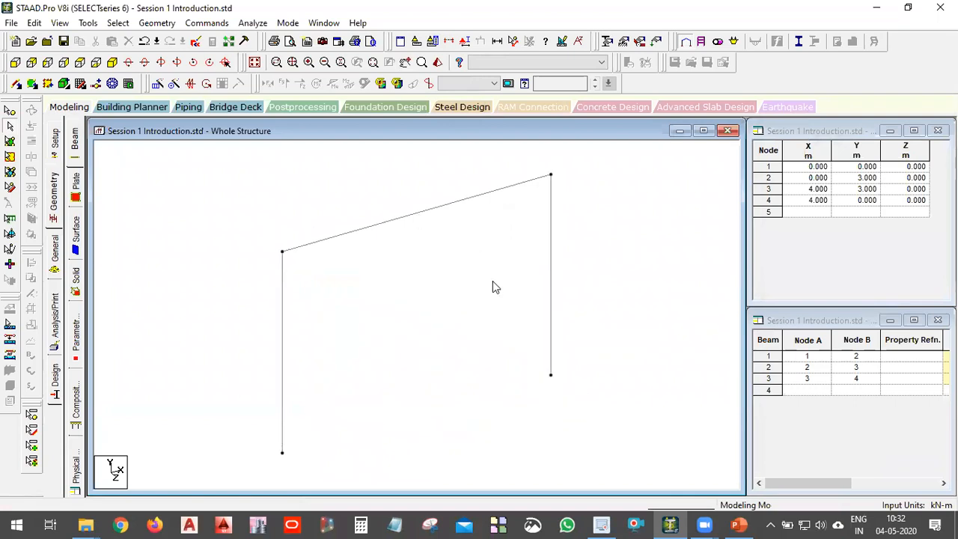
# Delete all three members of the portal frame together with their orphaned nodes.
pyautogui.moveTo(620, 162); pyautogui.dragTo(146, 393)
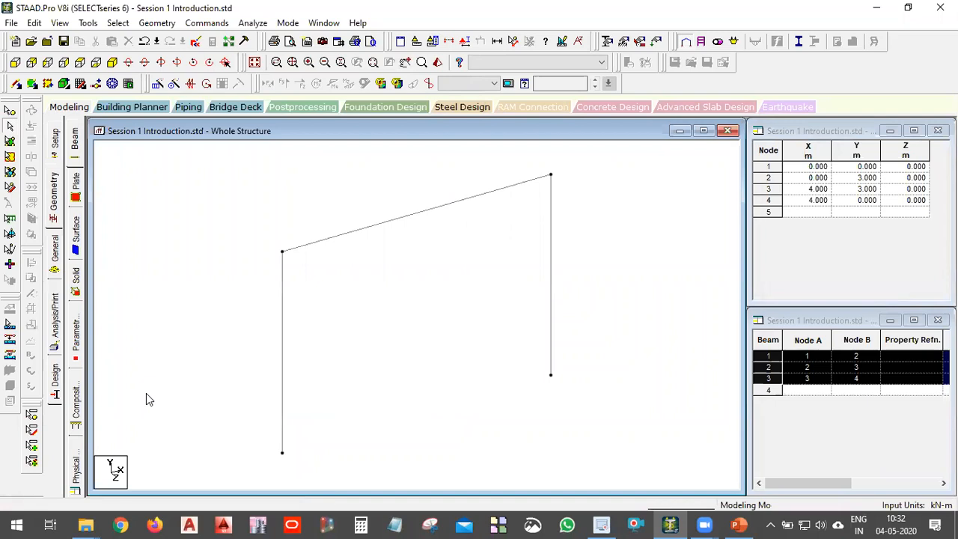
pyautogui.press('Delete')
pyautogui.press('Return')
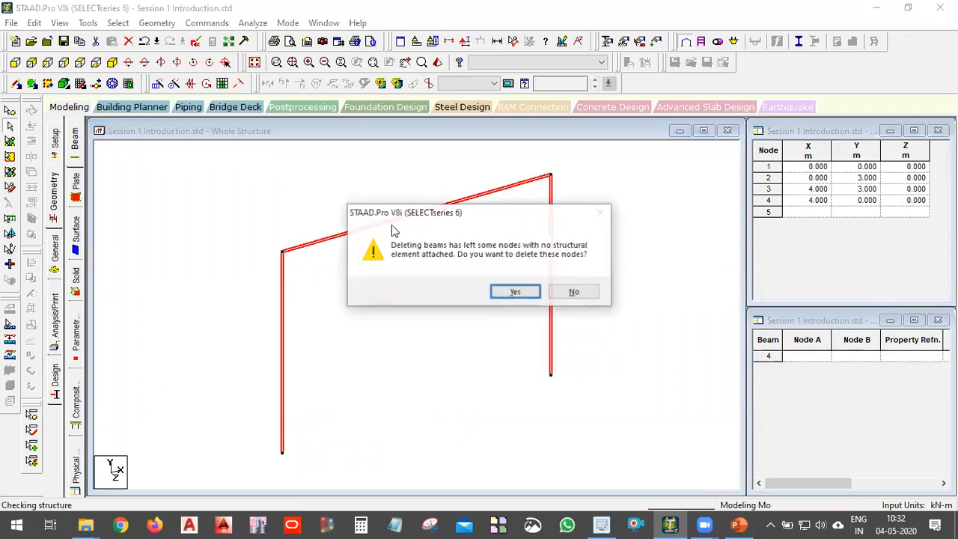
pyautogui.click(515, 292)
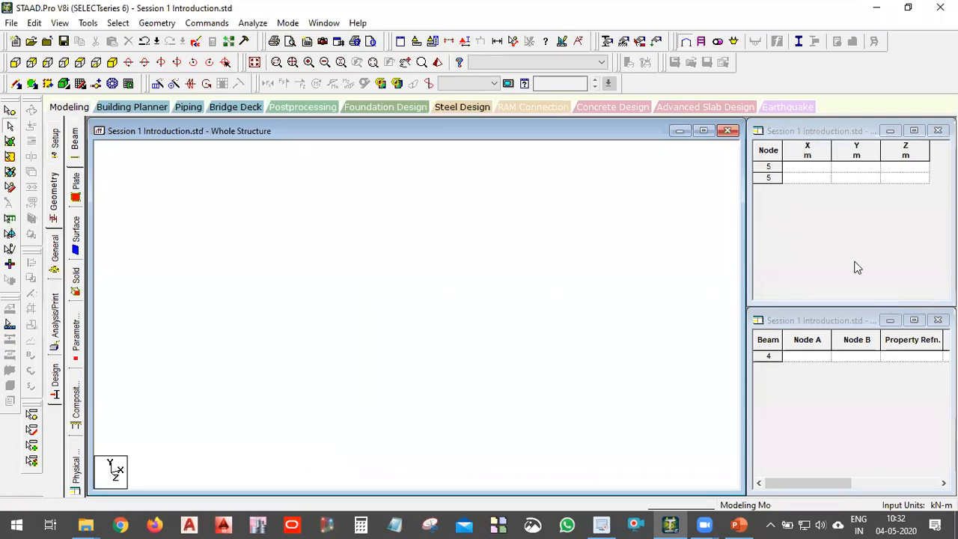
# Reopen the beam snap grid and draw the portal frame through (0,0), (0,3), (4,3) and (4,0).
pyautogui.click(167, 25)
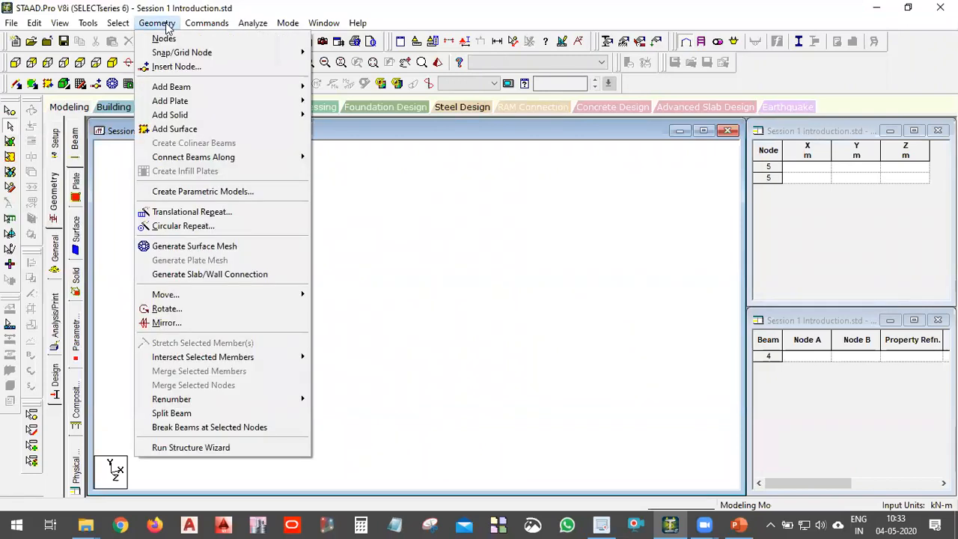
pyautogui.moveTo(172, 89)
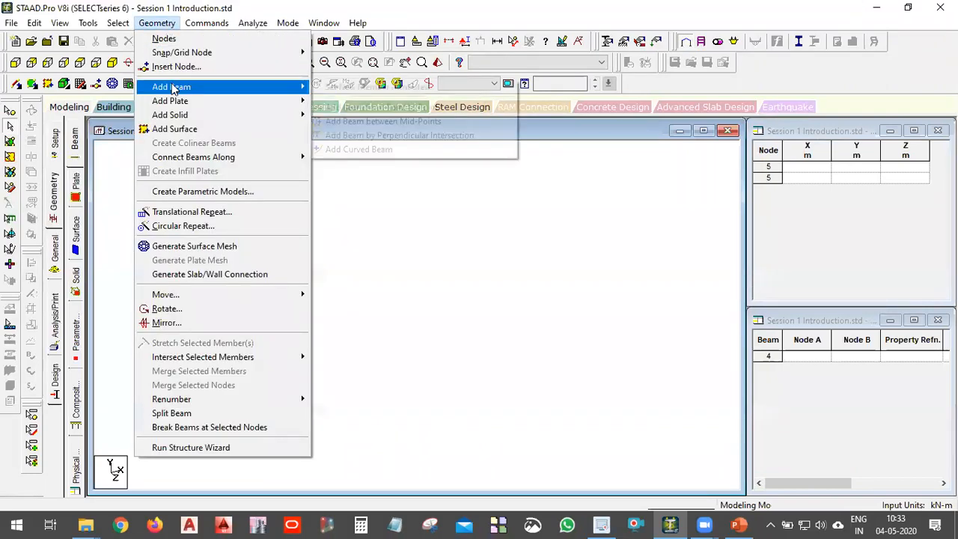
pyautogui.moveTo(203, 58)
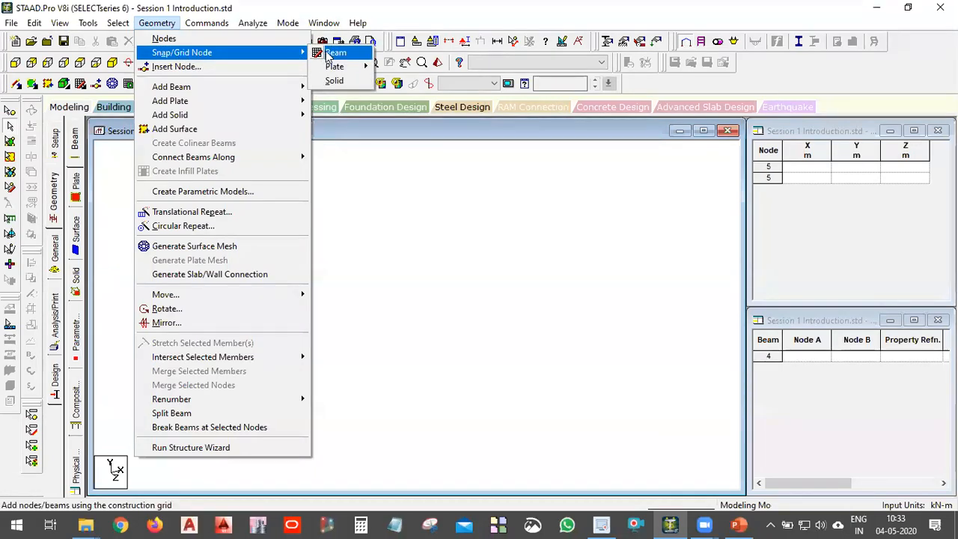
pyautogui.click(330, 54)
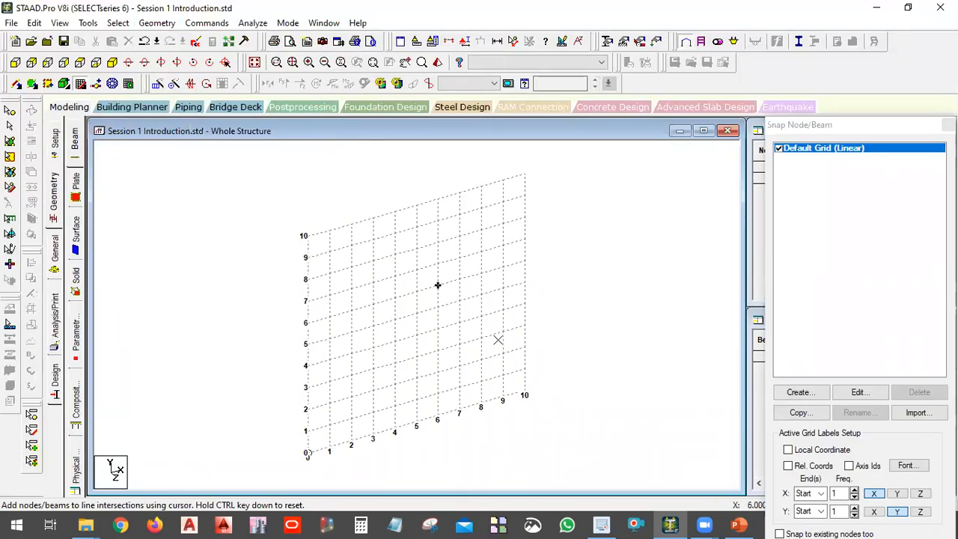
pyautogui.click(923, 125)
pyautogui.moveTo(914, 106); pyautogui.dragTo(906, 22)
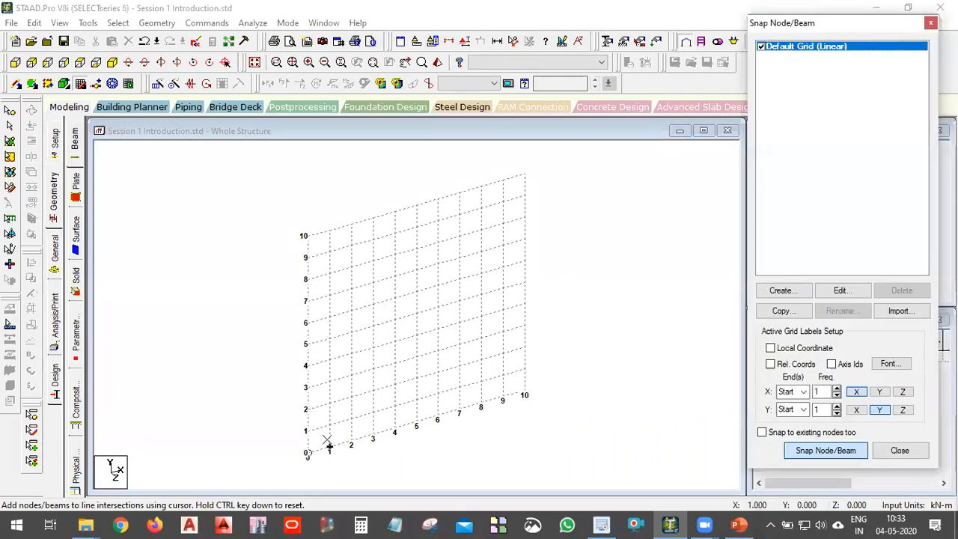
pyautogui.click(307, 451)
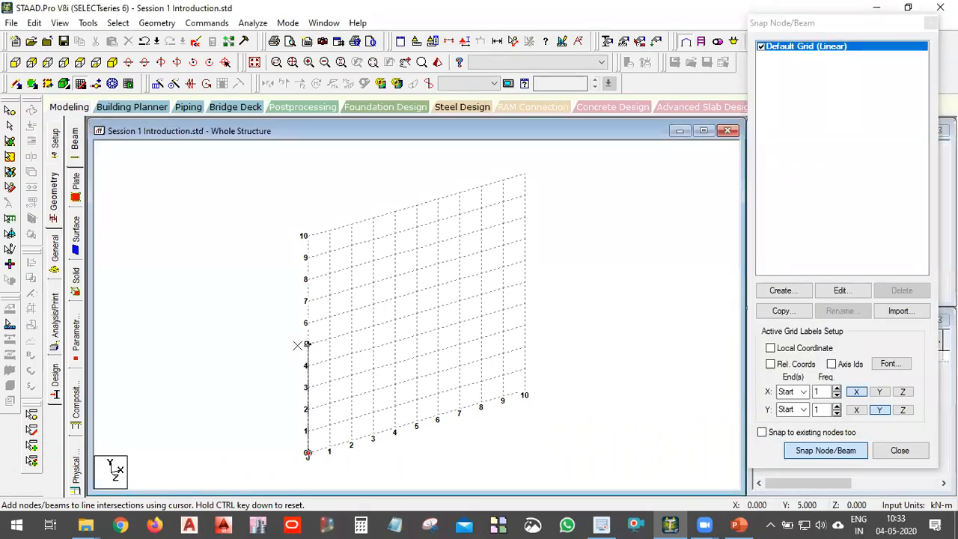
pyautogui.click(306, 386)
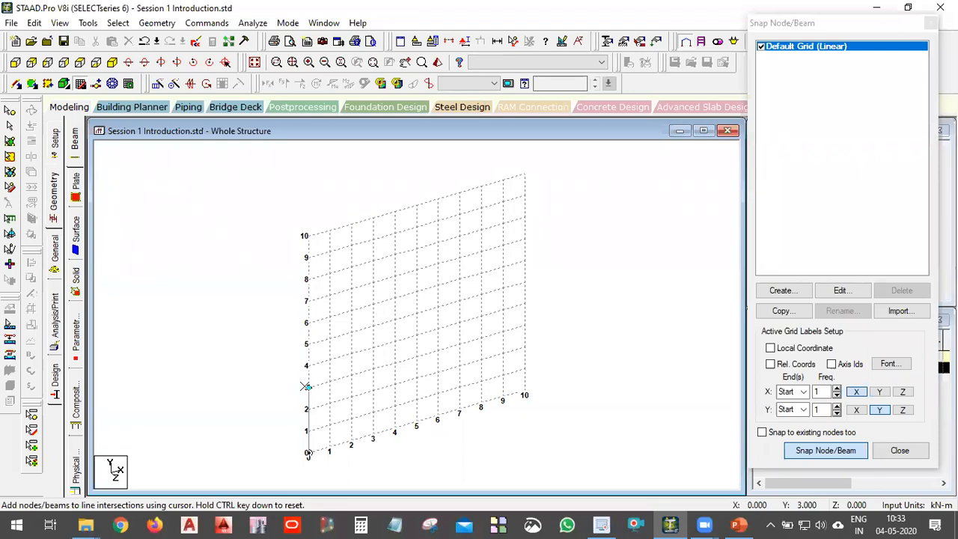
pyautogui.click(392, 367)
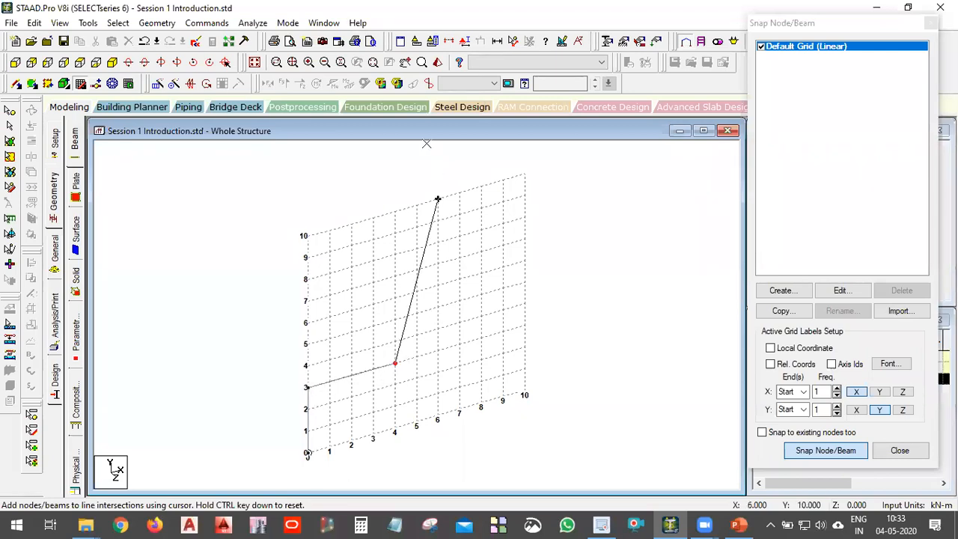
pyautogui.click(396, 430)
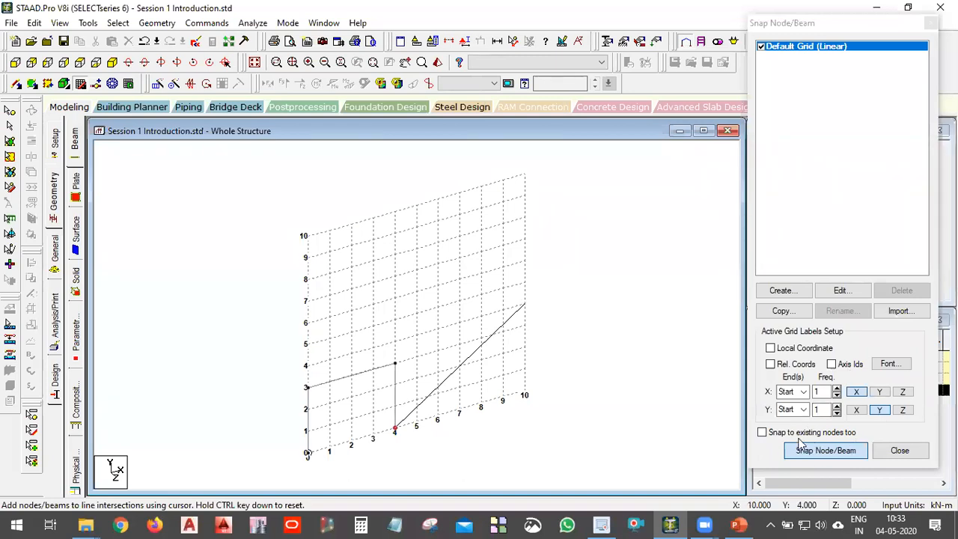
# Restart snap drawing from node (4,3) and add a second bay with a beam to (7,3) and a column down to (7,0).
pyautogui.click(836, 458)
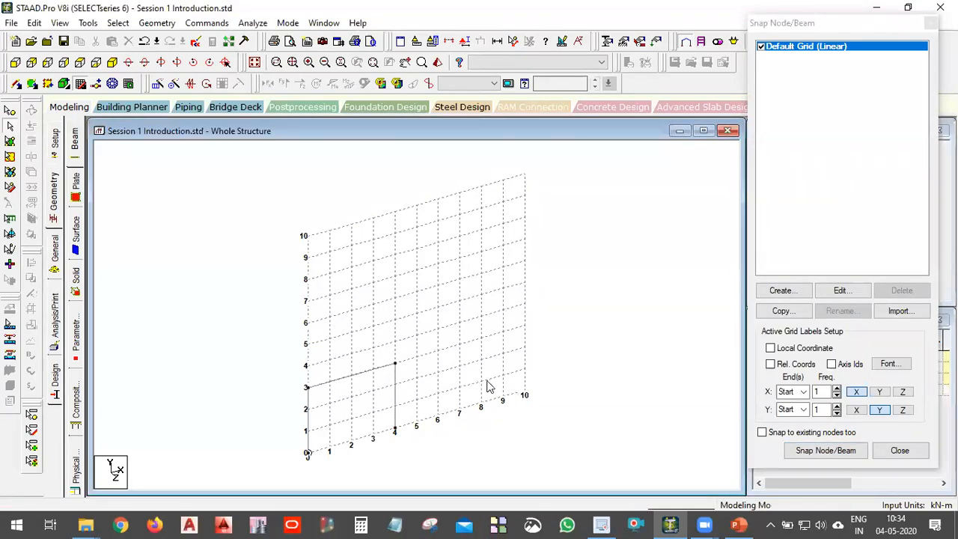
pyautogui.click(838, 453)
pyautogui.click(825, 451)
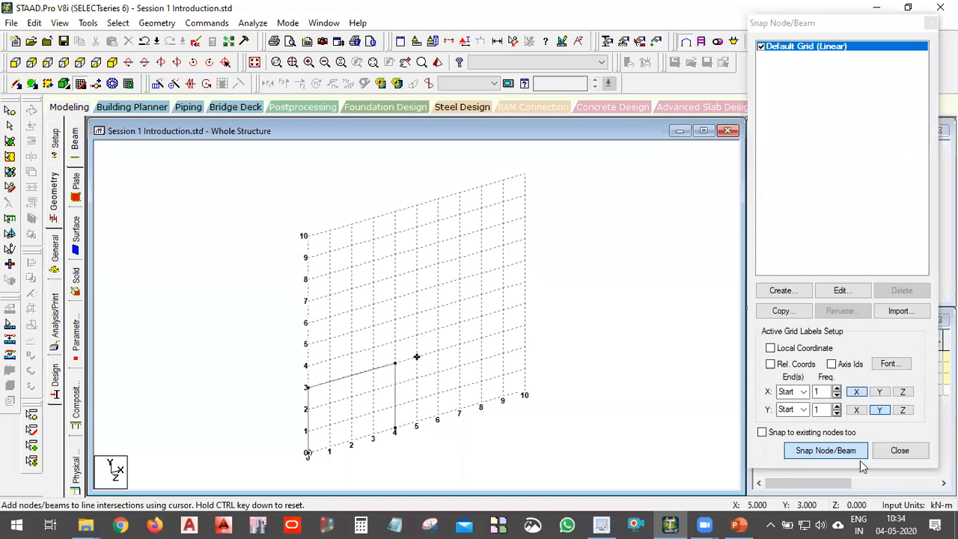
pyautogui.click(857, 453)
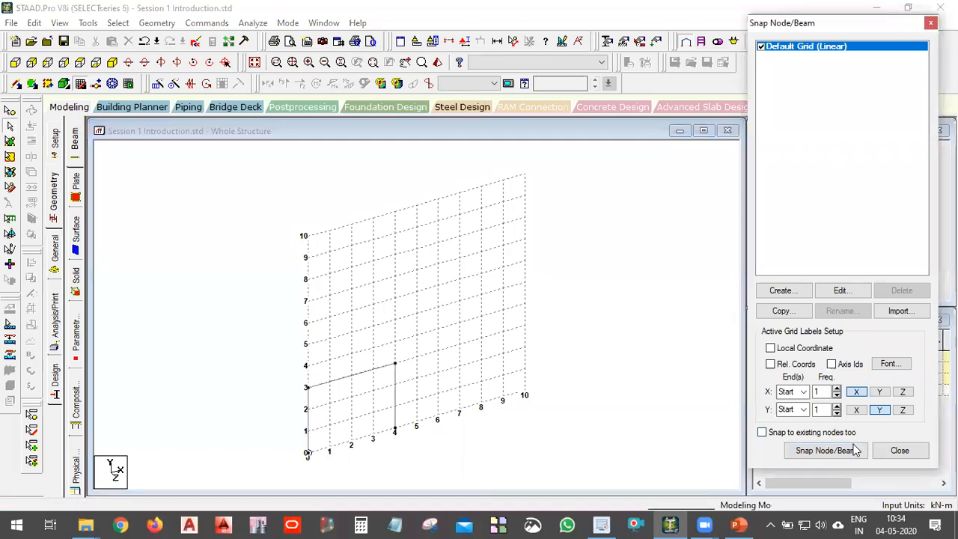
pyautogui.click(857, 454)
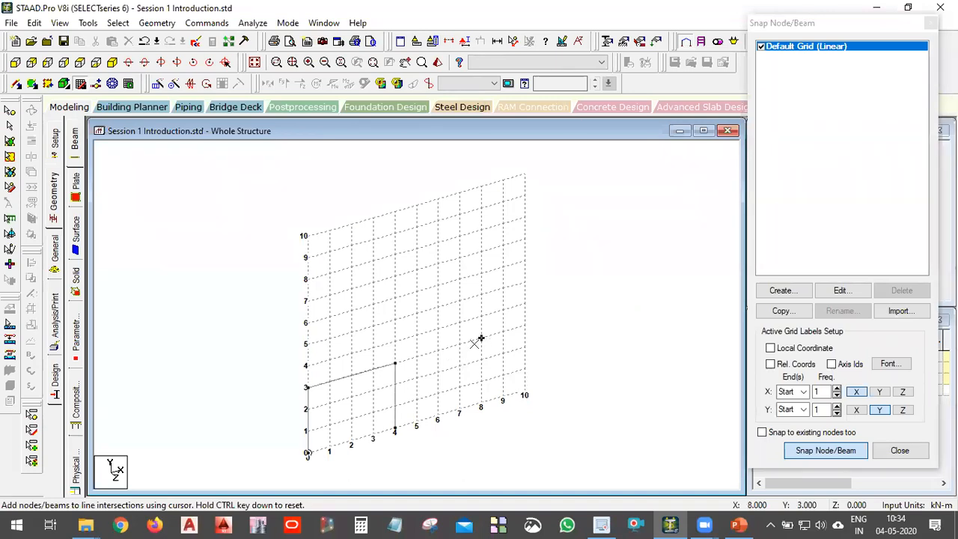
pyautogui.click(459, 345)
pyautogui.click(460, 409)
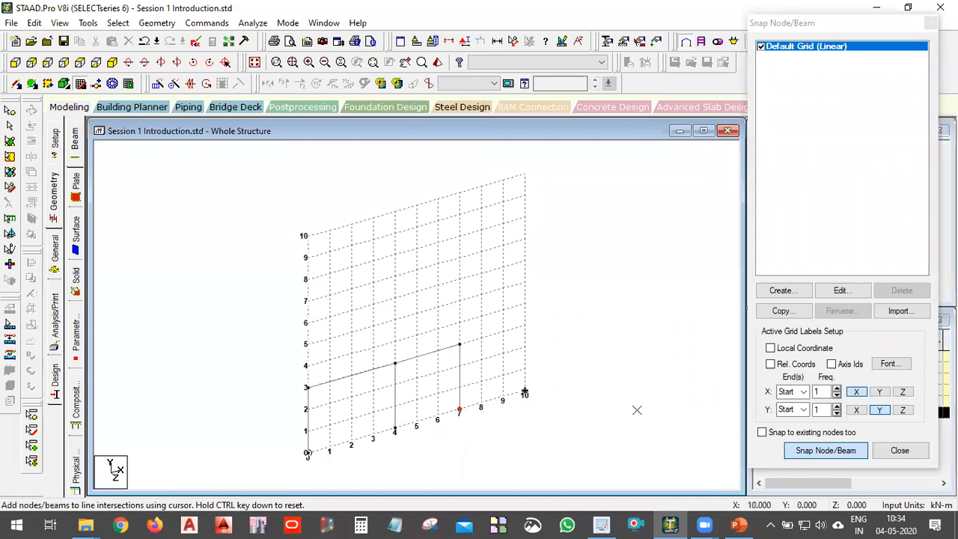
# Add a third bay from (7,3) with a beam to (10,3) and a column down to (10,0), and close the snap grid.
pyautogui.click(817, 451)
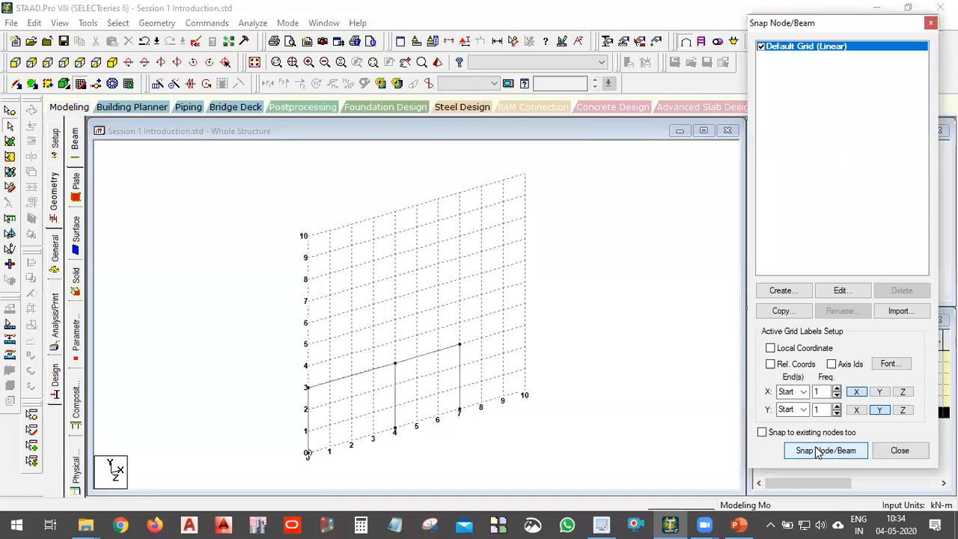
pyautogui.click(823, 450)
pyautogui.click(459, 344)
pyautogui.click(532, 358)
pyautogui.click(532, 389)
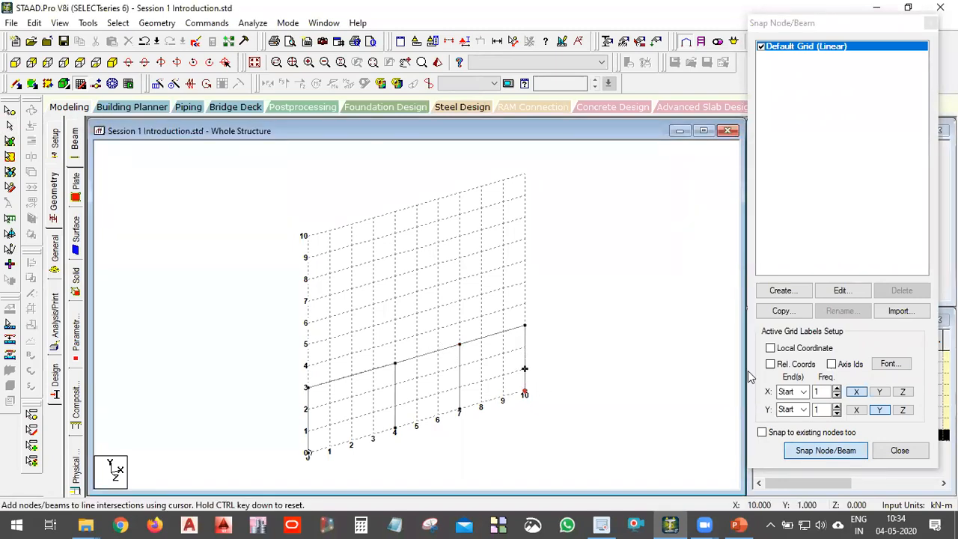
pyautogui.press('Escape')
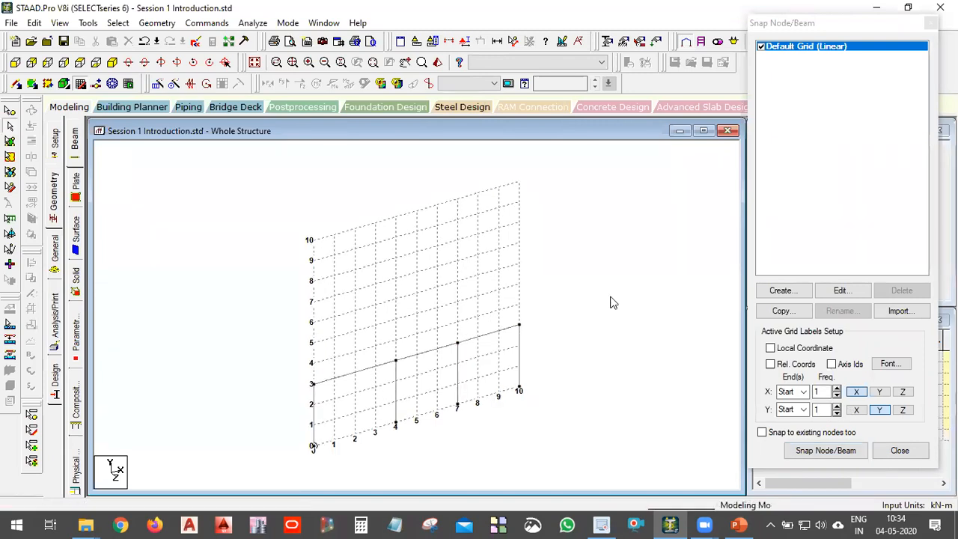
pyautogui.click(930, 23)
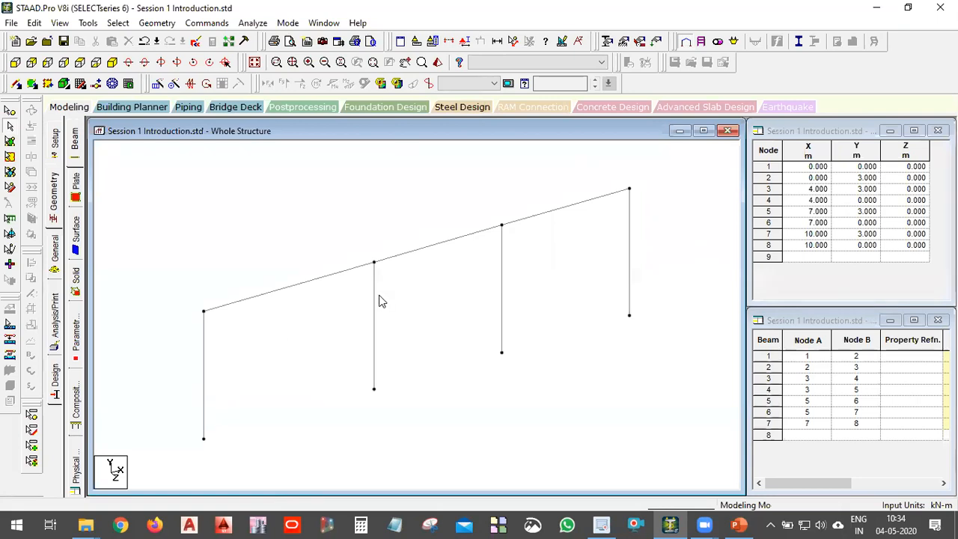
# Examine the three-bay frame at different zoom levels and in front, back, side and isometric views.
pyautogui.scroll(-4, 441, 331)
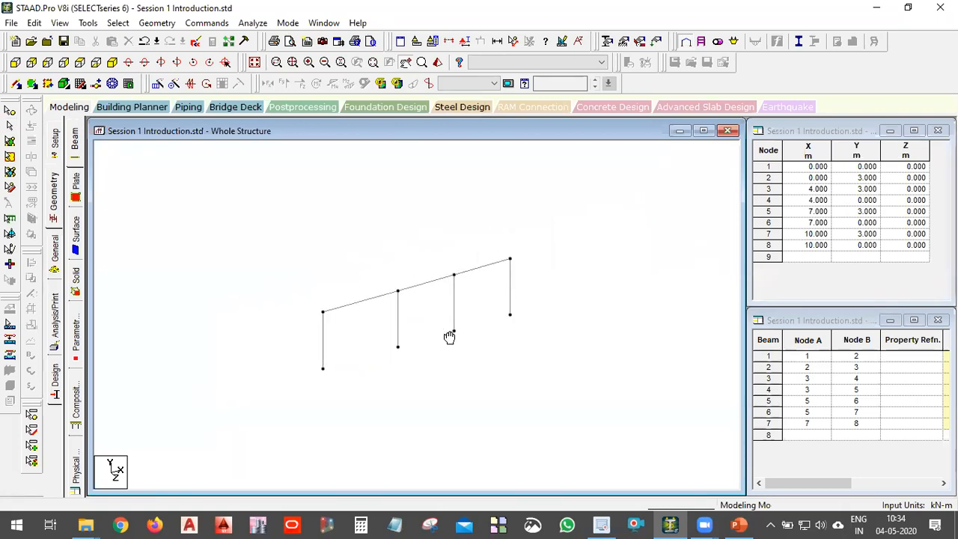
pyautogui.scroll(4, 449, 336)
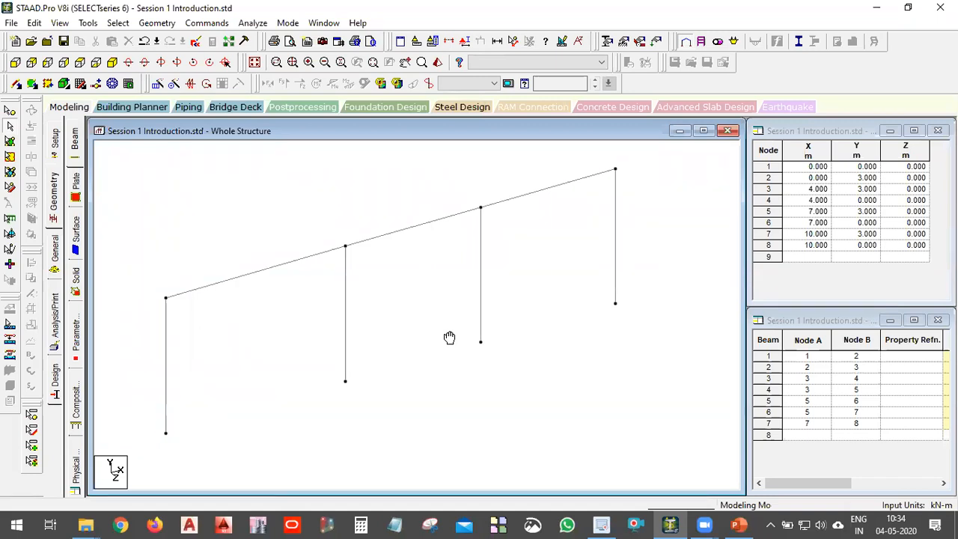
pyautogui.scroll(-3, 424, 269)
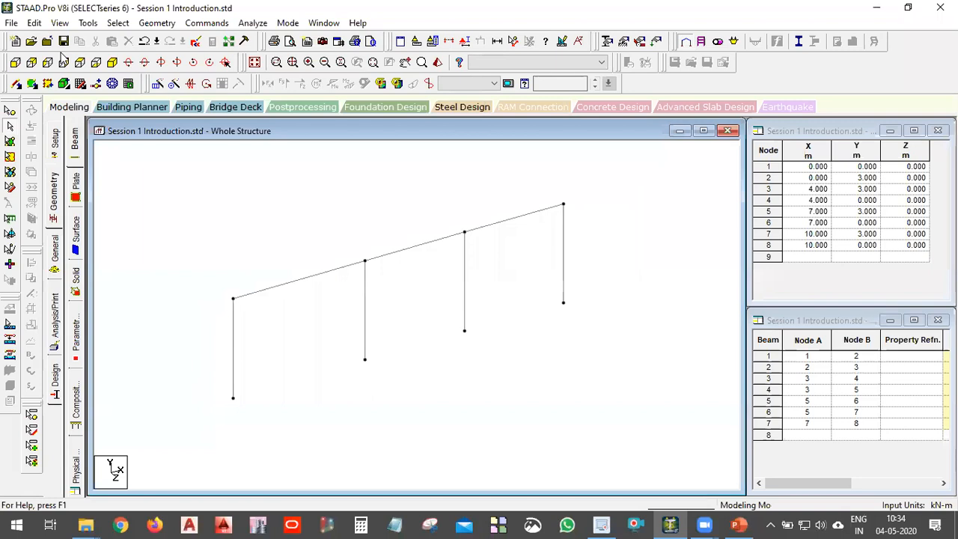
pyautogui.click(15, 64)
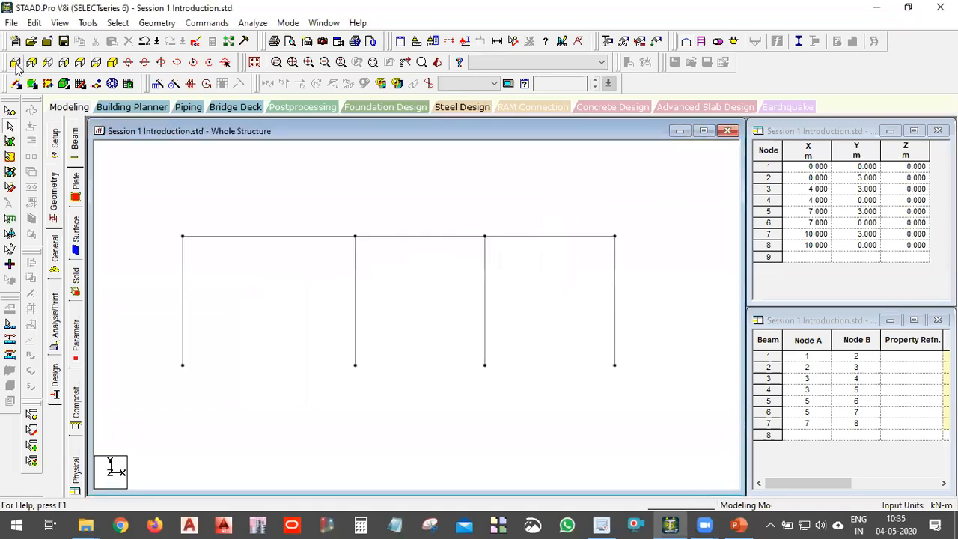
pyautogui.click(31, 63)
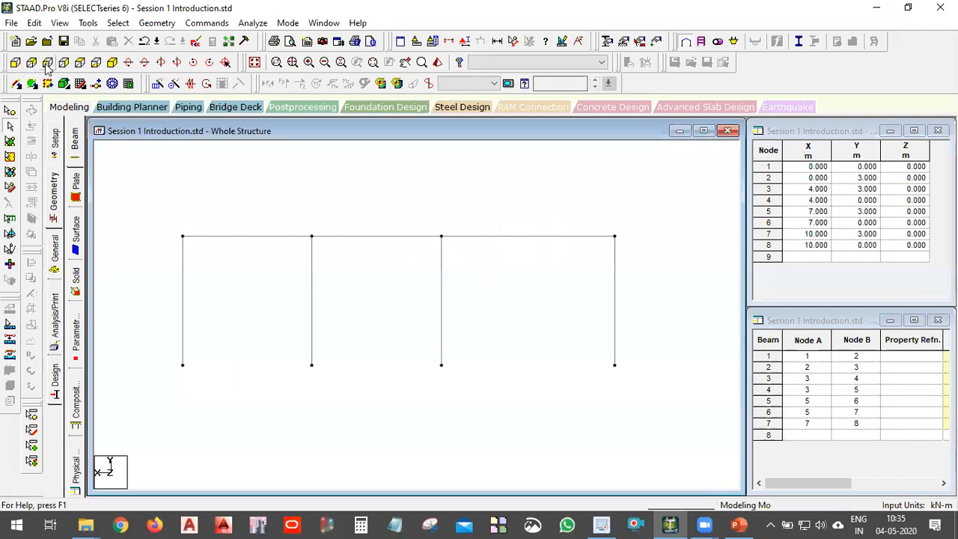
pyautogui.click(47, 64)
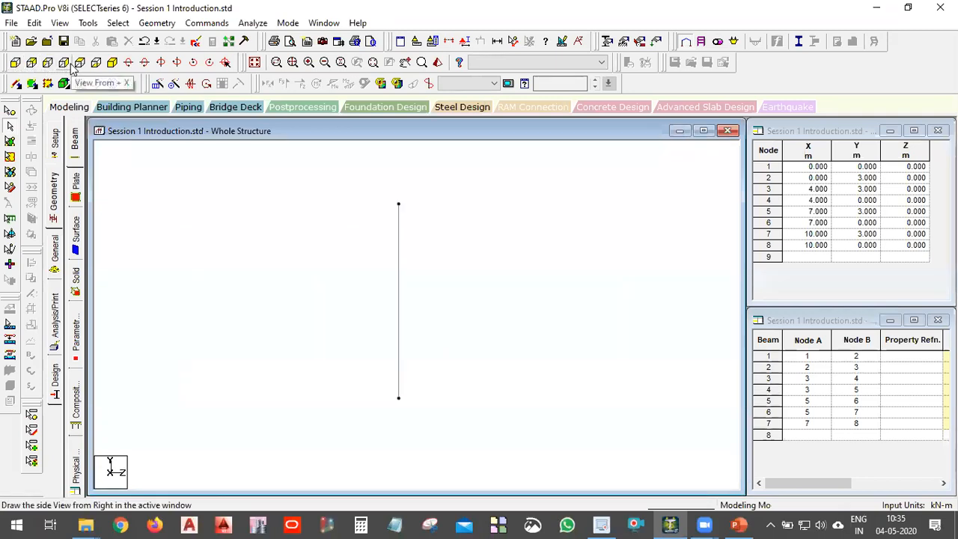
pyautogui.click(64, 62)
pyautogui.click(97, 64)
pyautogui.click(112, 65)
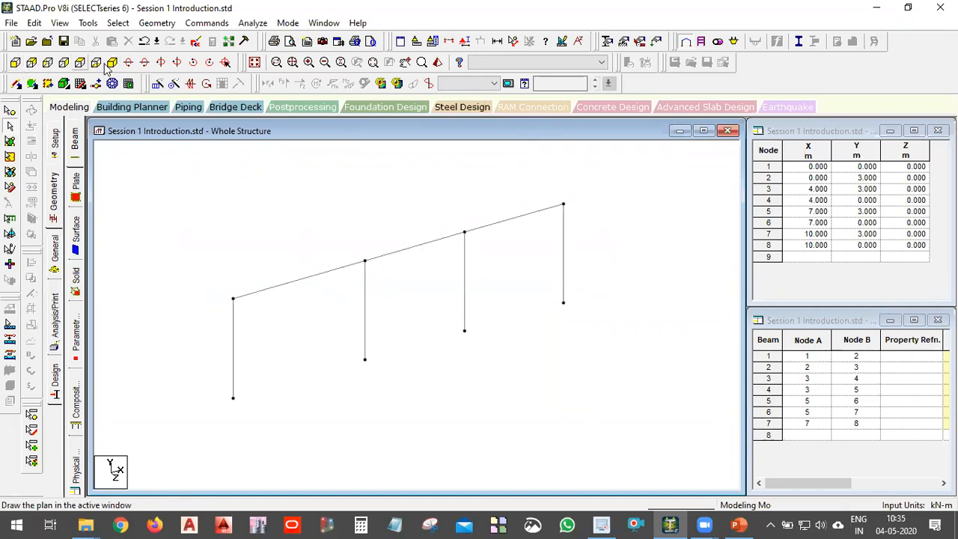
pyautogui.click(33, 65)
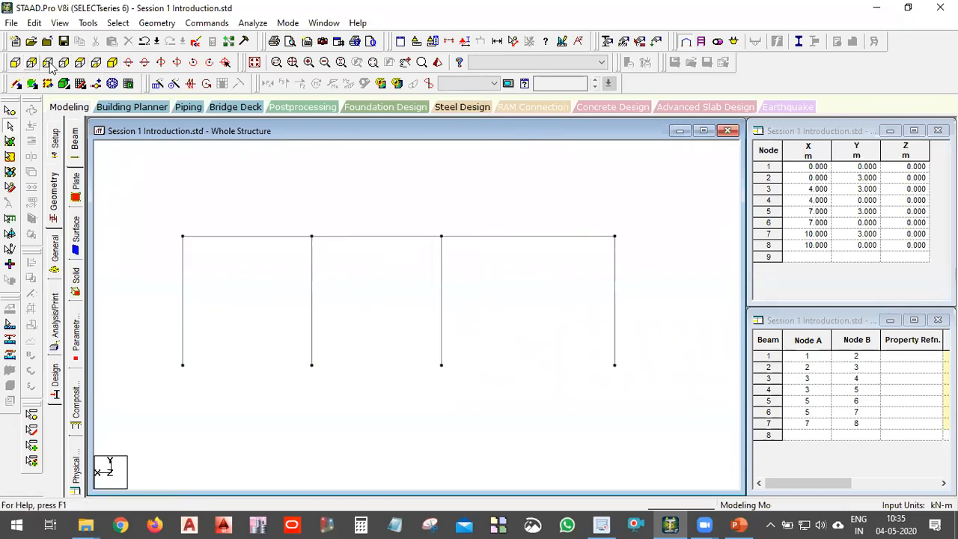
# Compare the three-bay frame in front and isometric views.
pyautogui.click(112, 64)
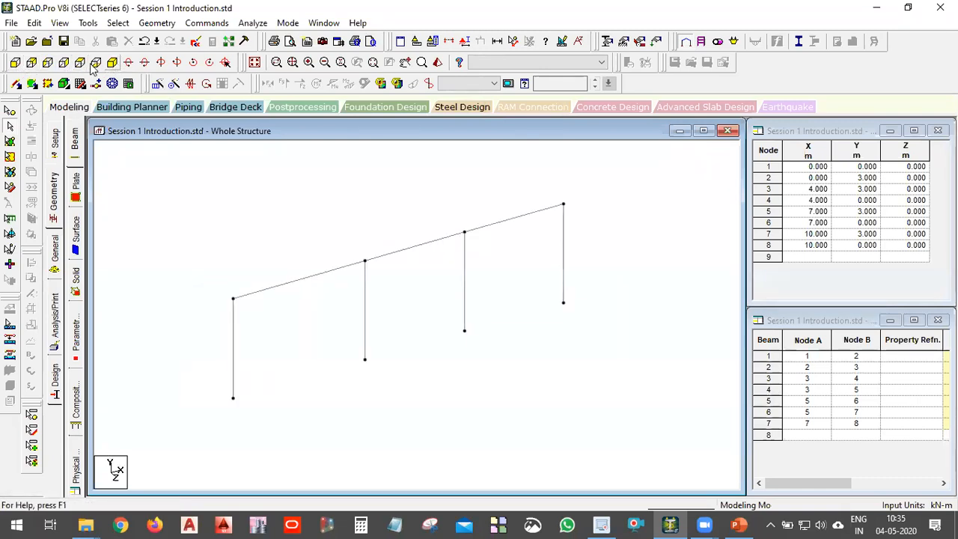
pyautogui.click(14, 63)
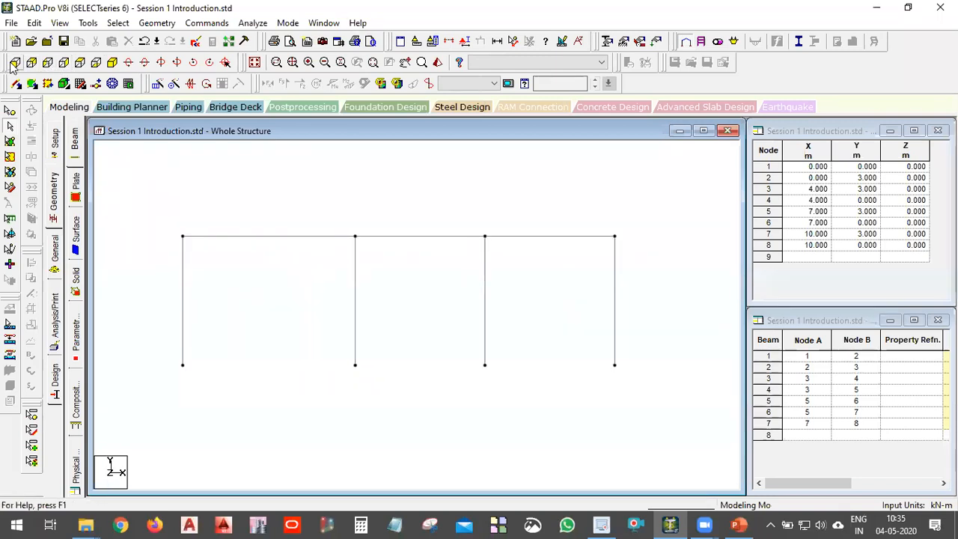
pyautogui.click(114, 62)
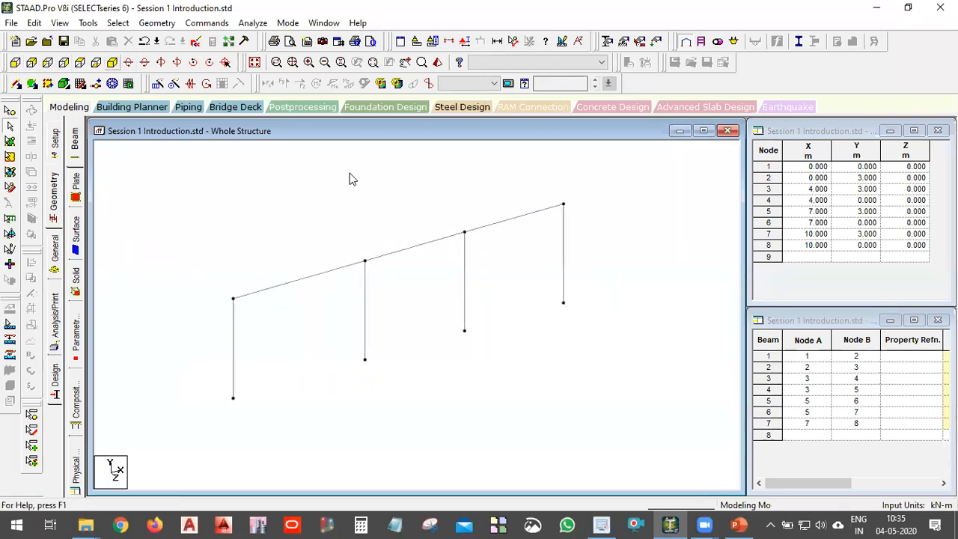
pyautogui.scroll(-3, 423, 265)
pyautogui.moveTo(399, 261); pyautogui.dragTo(374, 297, button='middle')
pyautogui.scroll(2, 374, 296)
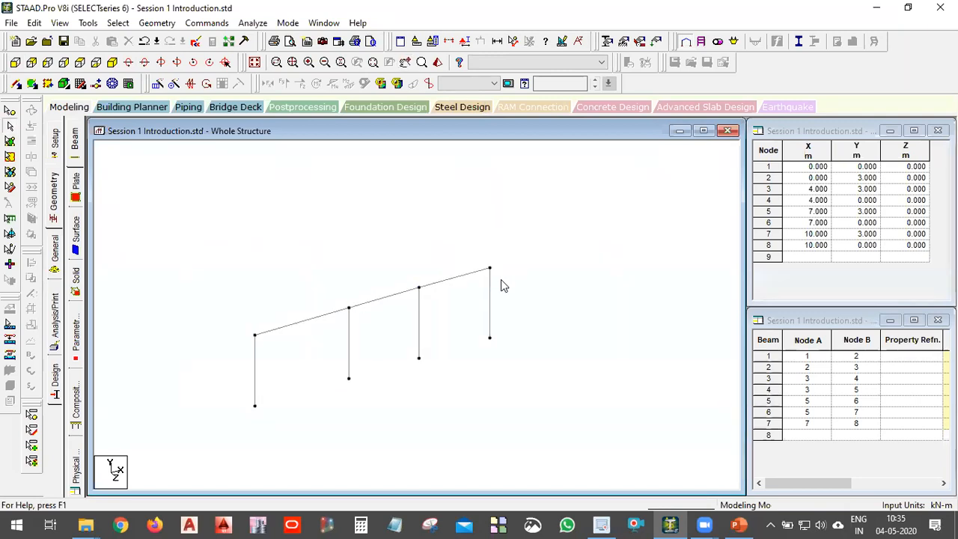
# Reopen the beam snap grid and draw an upper storey through (0,3), (0,7), (7,7) and (7,3), and close the grid.
pyautogui.click(157, 22)
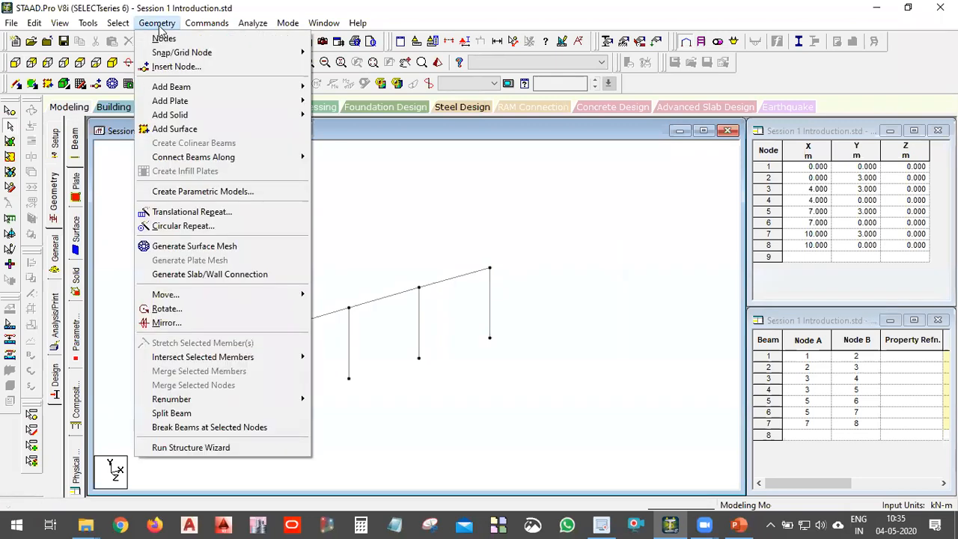
pyautogui.moveTo(178, 57)
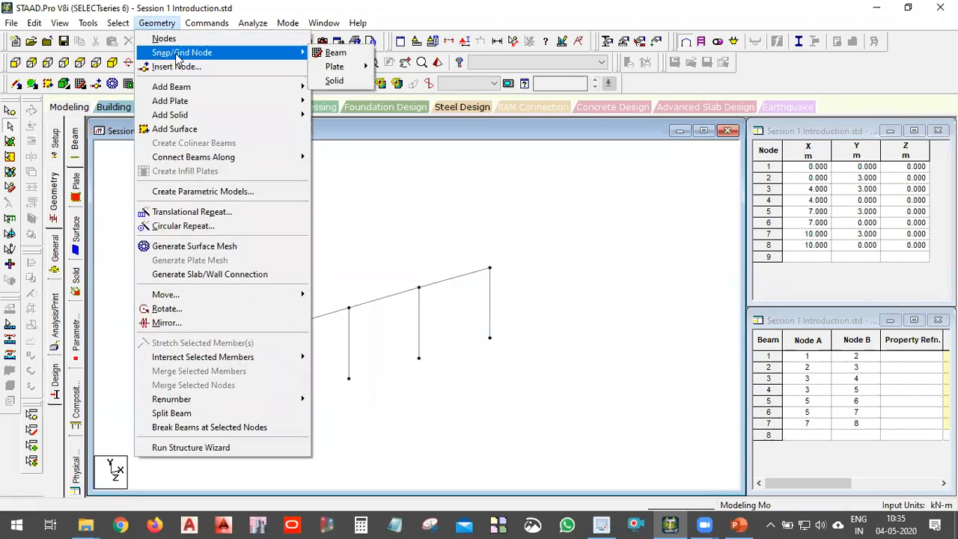
pyautogui.click(336, 53)
pyautogui.scroll(2, 355, 395)
pyautogui.click(224, 435)
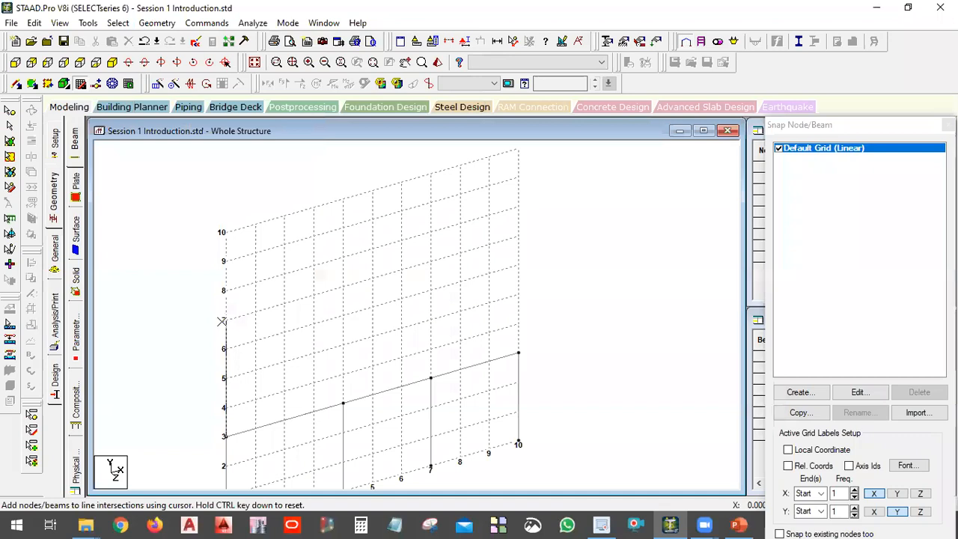
pyautogui.click(222, 321)
pyautogui.click(430, 261)
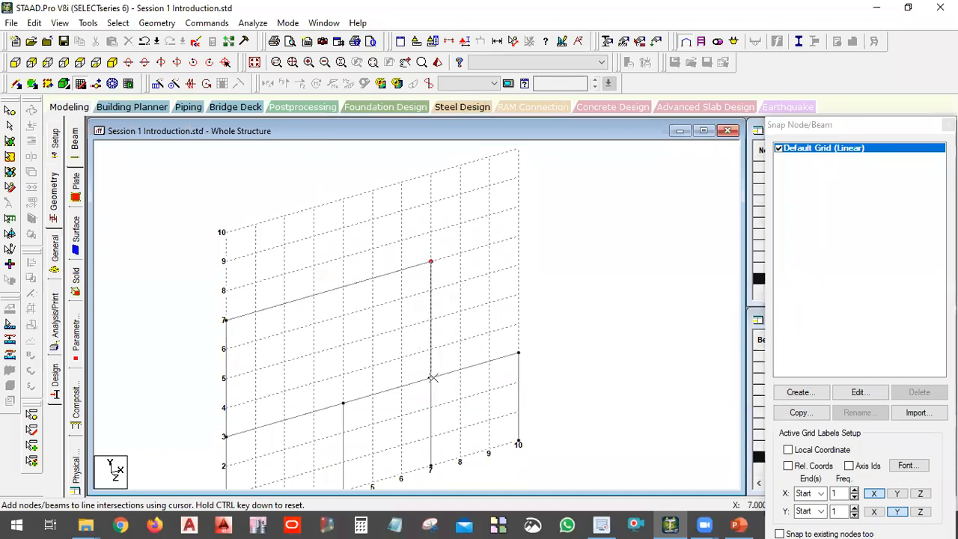
pyautogui.click(431, 377)
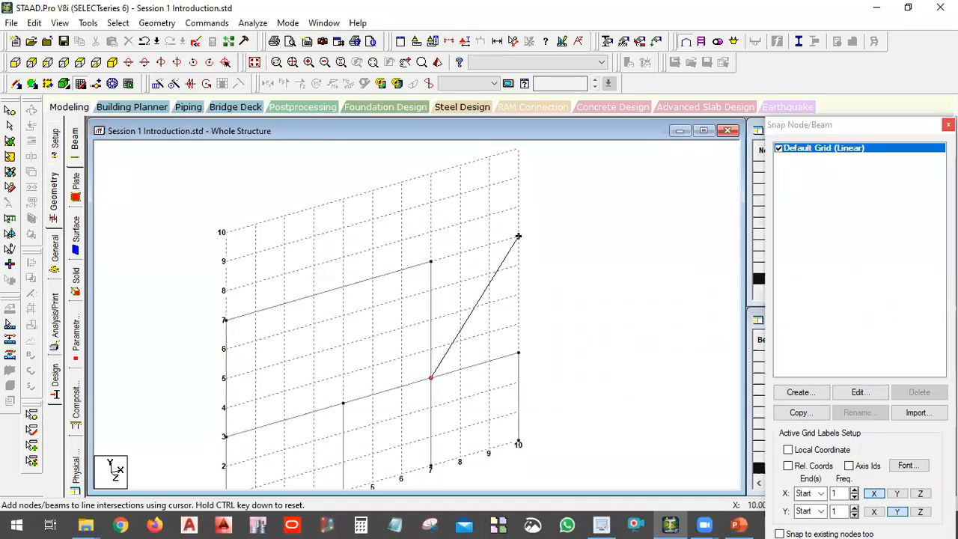
pyautogui.click(948, 125)
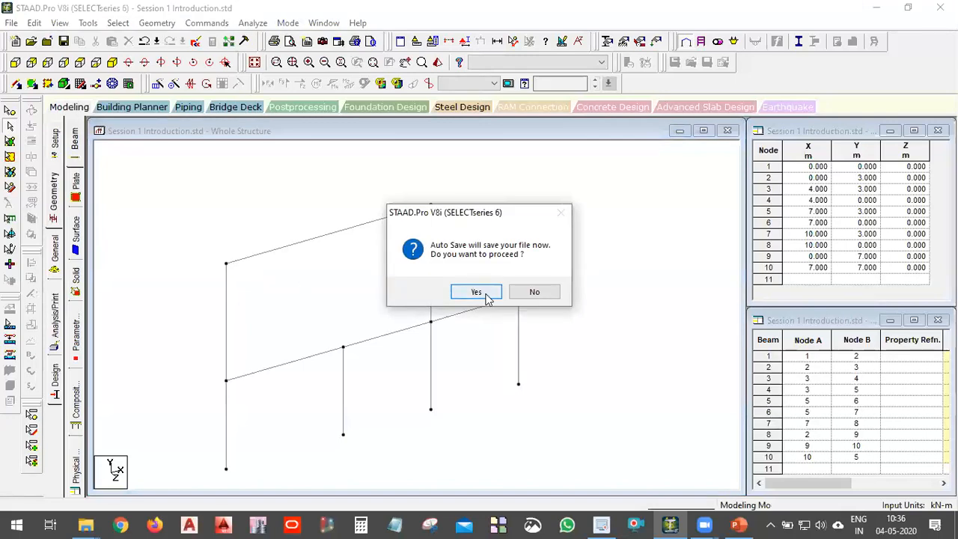
# Accept the auto-save and save the modified structure under its existing file name.
pyautogui.click(485, 296)
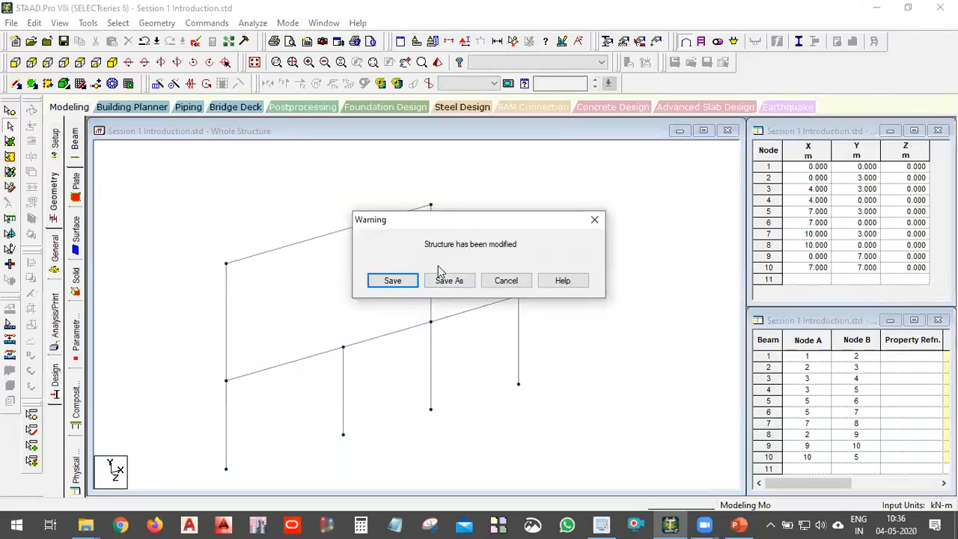
pyautogui.moveTo(422, 220); pyautogui.dragTo(371, 172)
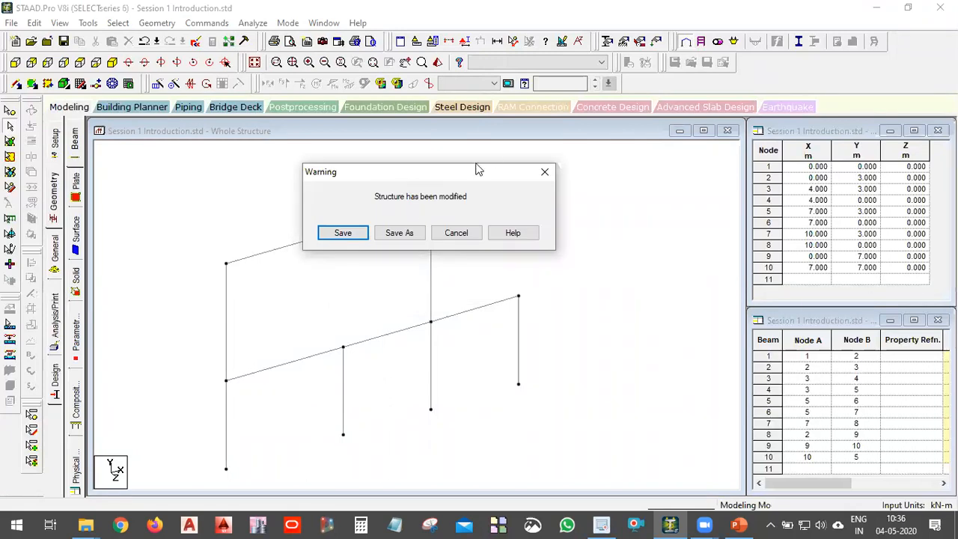
pyautogui.click(363, 233)
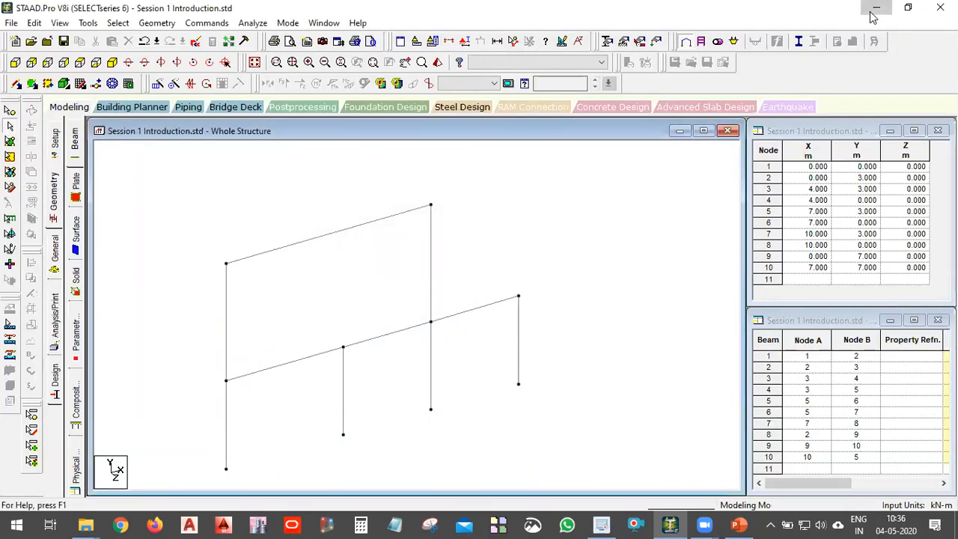
# Switch to the desktop, refresh it and move the STAAD Session 1 folder closer to the leftmost icons.
pyautogui.click(876, 9)
pyautogui.click(882, 11)
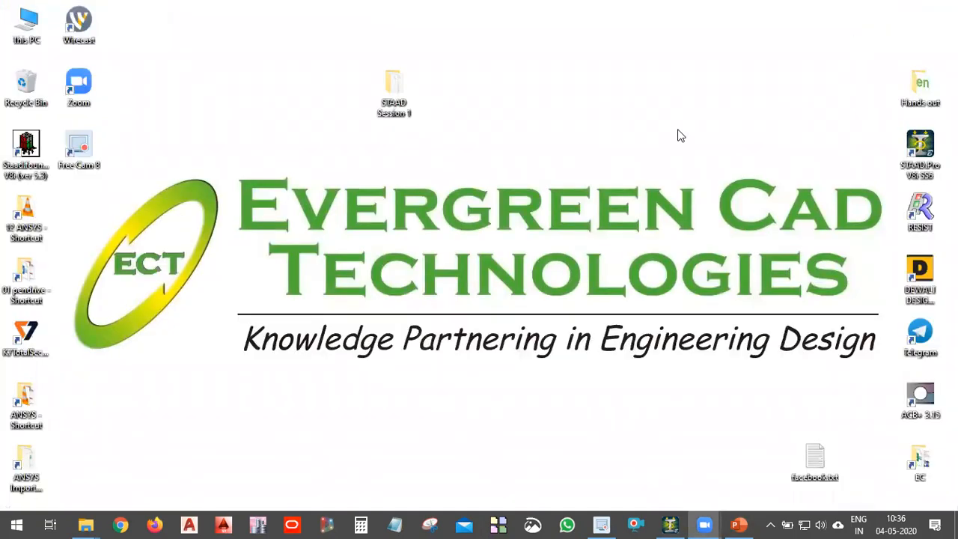
pyautogui.rightClick(725, 187)
pyautogui.click(725, 190)
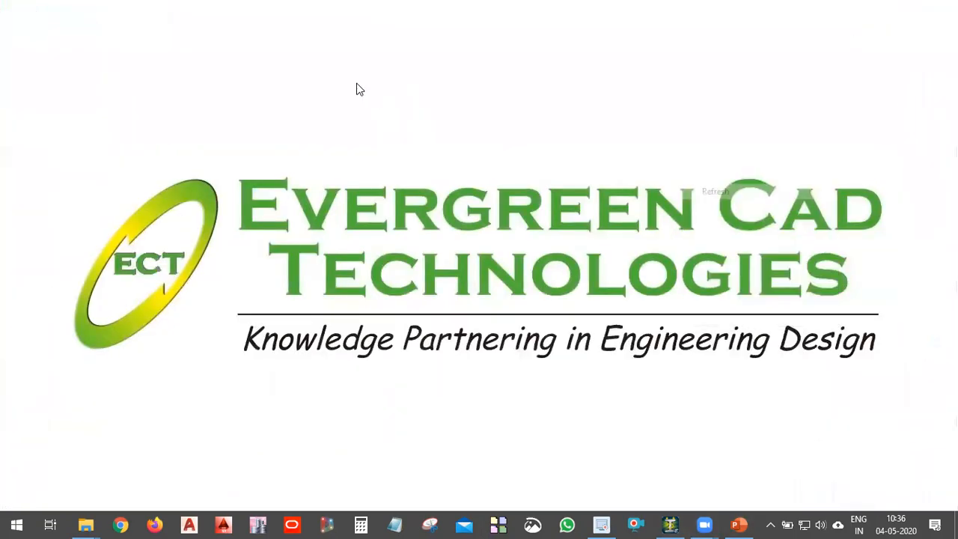
pyautogui.moveTo(391, 88); pyautogui.dragTo(188, 103)
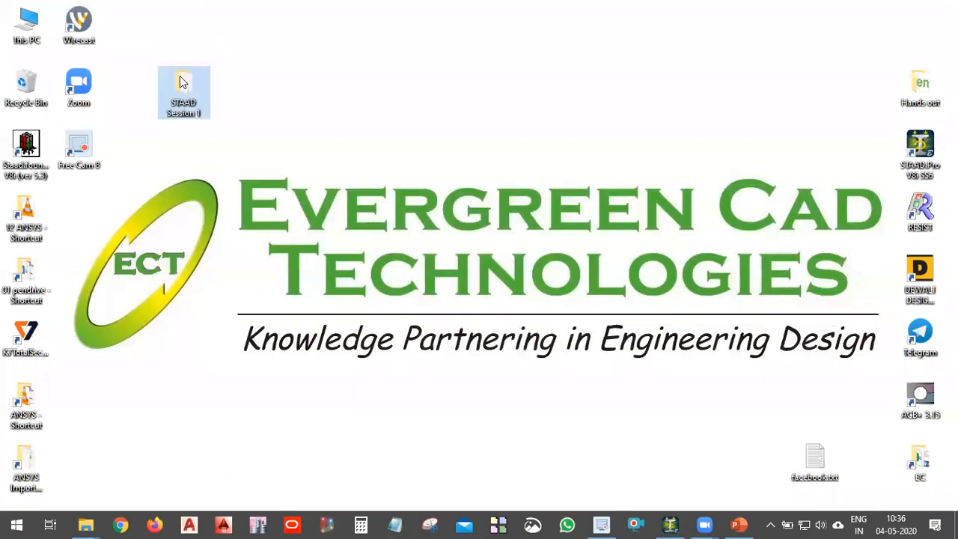
pyautogui.click(216, 82)
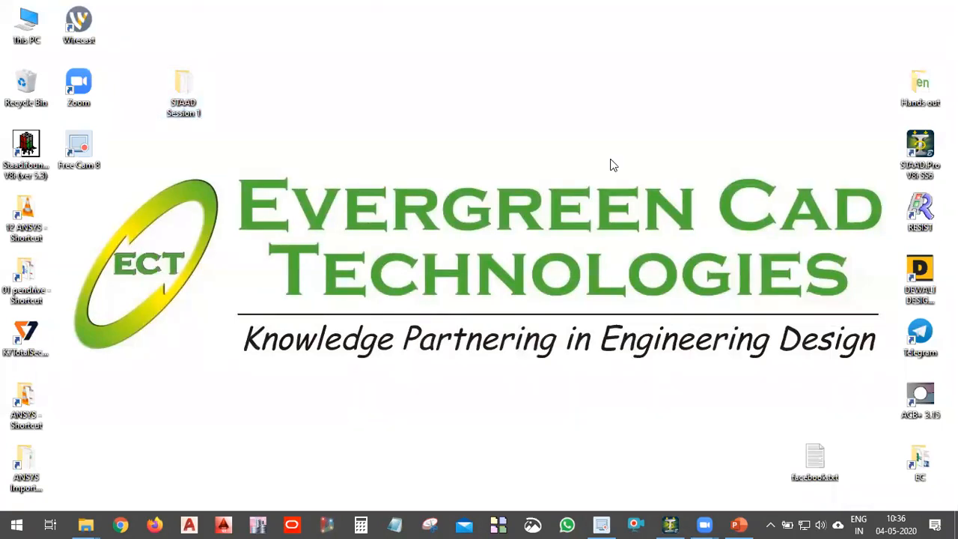
# Open the STAAD Session 1 folder to examine the model's saved files, and return to STAAD.Pro.
pyautogui.doubleClick(184, 88)
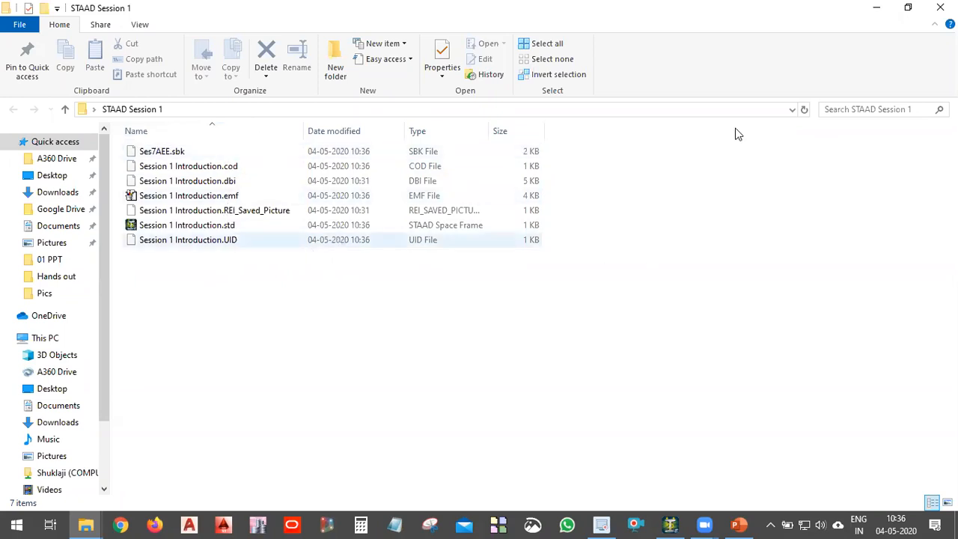
pyautogui.press('super+d')
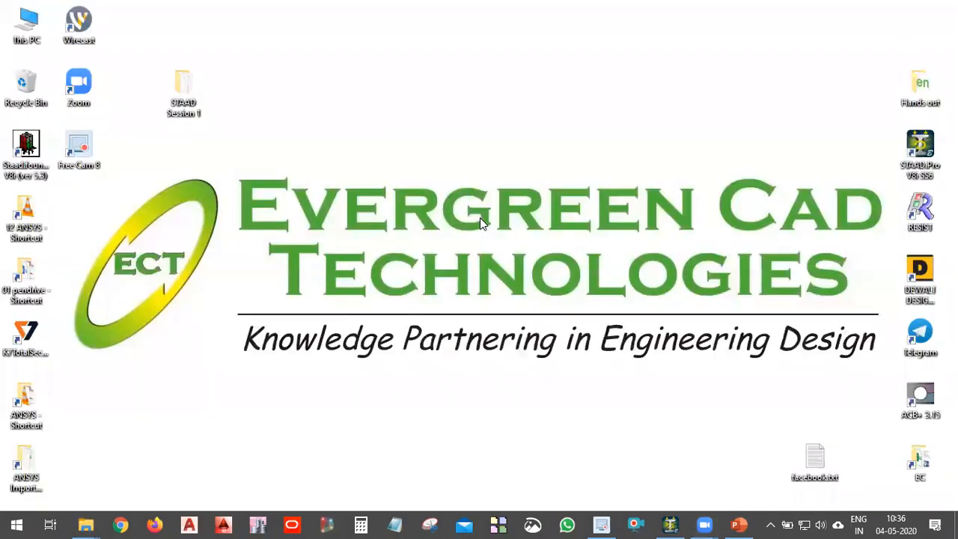
pyautogui.rightClick(483, 216)
pyautogui.click(540, 281)
pyautogui.click(682, 523)
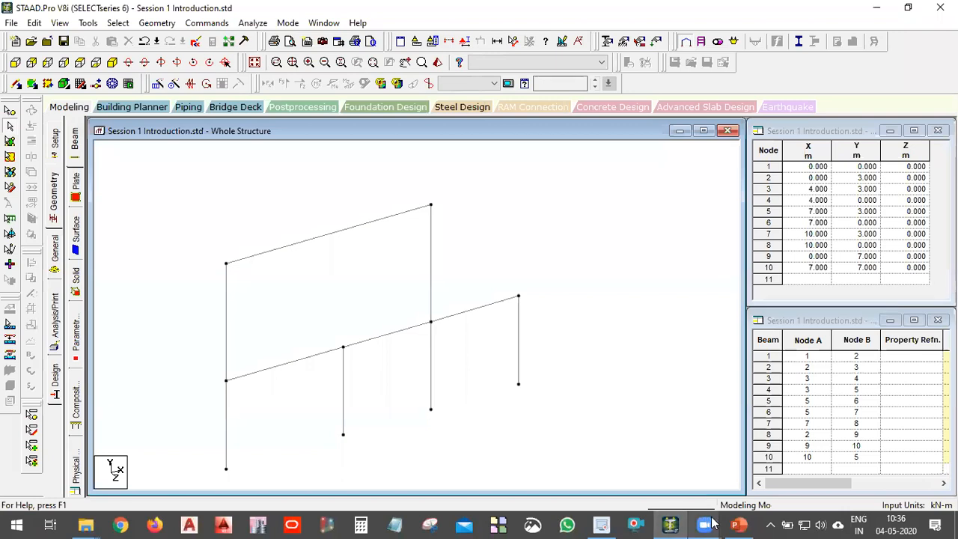
# Switch to PowerPoint and look back through the STAAD Day 1 slides from slide 35 to slide 4.
pyautogui.hotkey('alt', 'Tab')
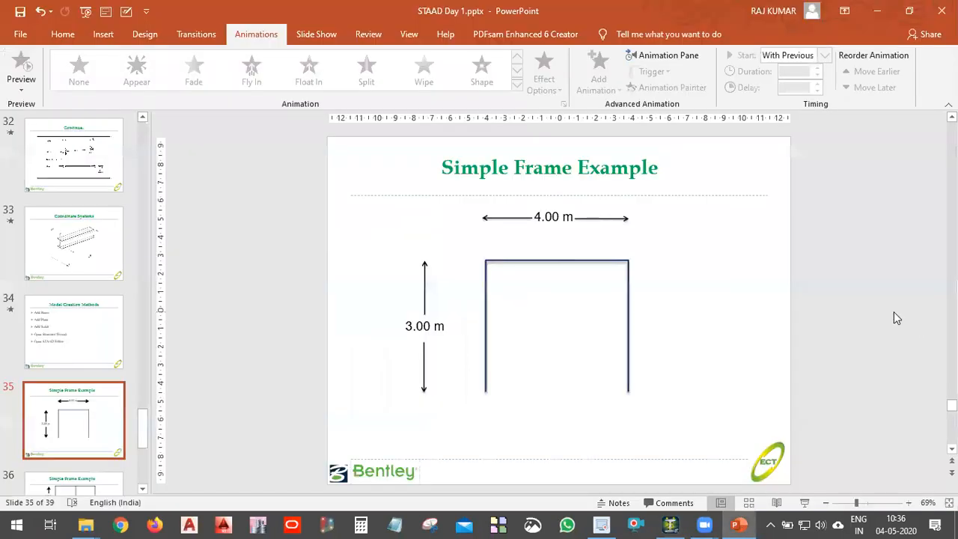
pyautogui.scroll(8, 866, 299)
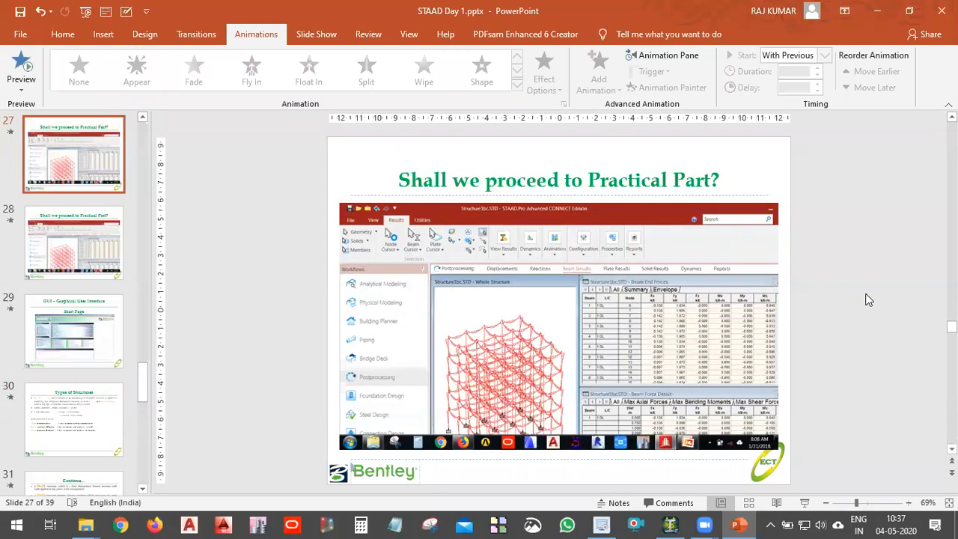
pyautogui.scroll(11, 866, 300)
pyautogui.scroll(5, 866, 299)
pyautogui.scroll(-2, 866, 299)
pyautogui.scroll(3, 866, 299)
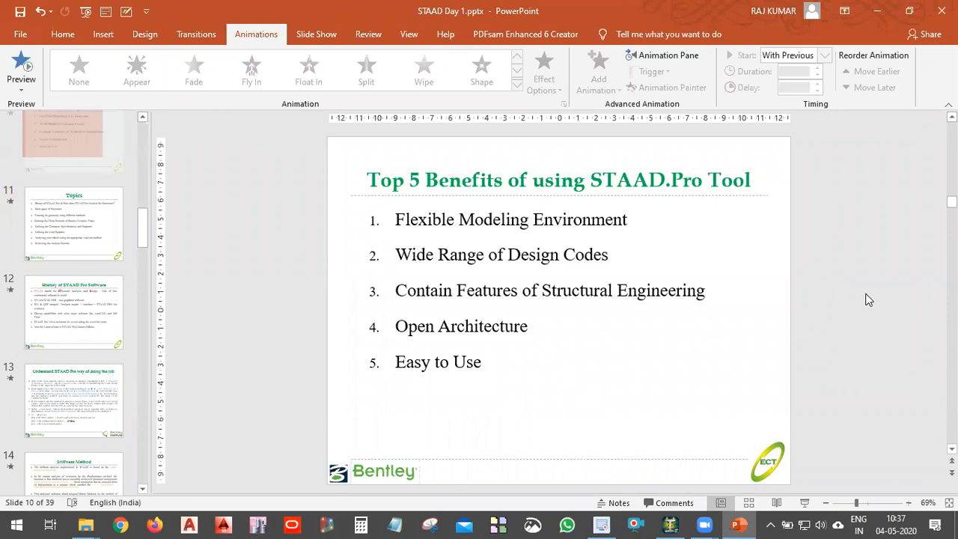
pyautogui.scroll(6, 866, 300)
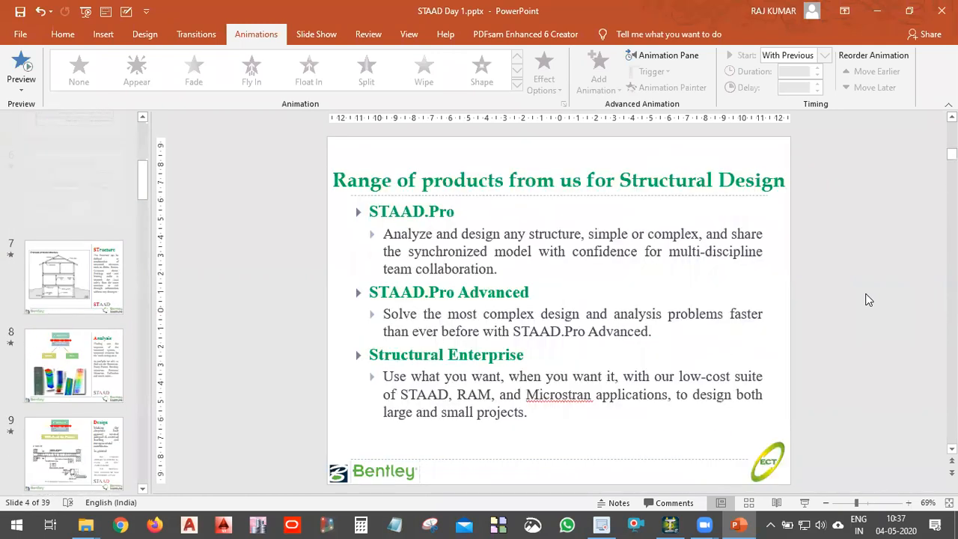
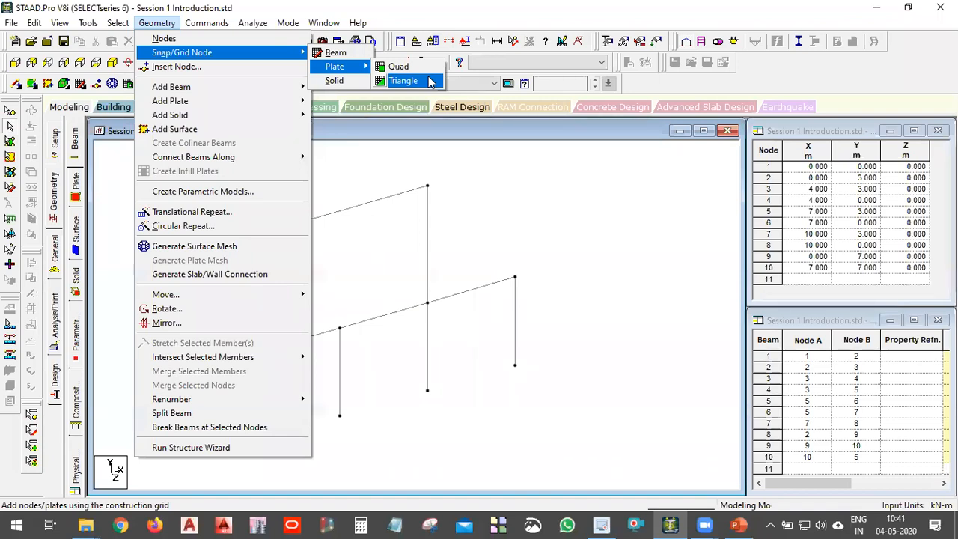
pyautogui.click(449, 111)
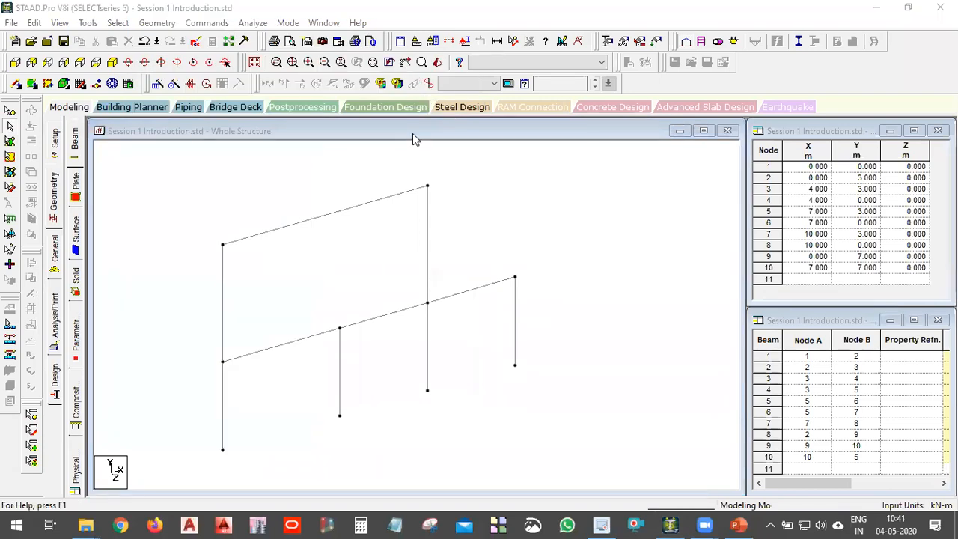
pyautogui.click(157, 22)
pyautogui.moveTo(187, 53)
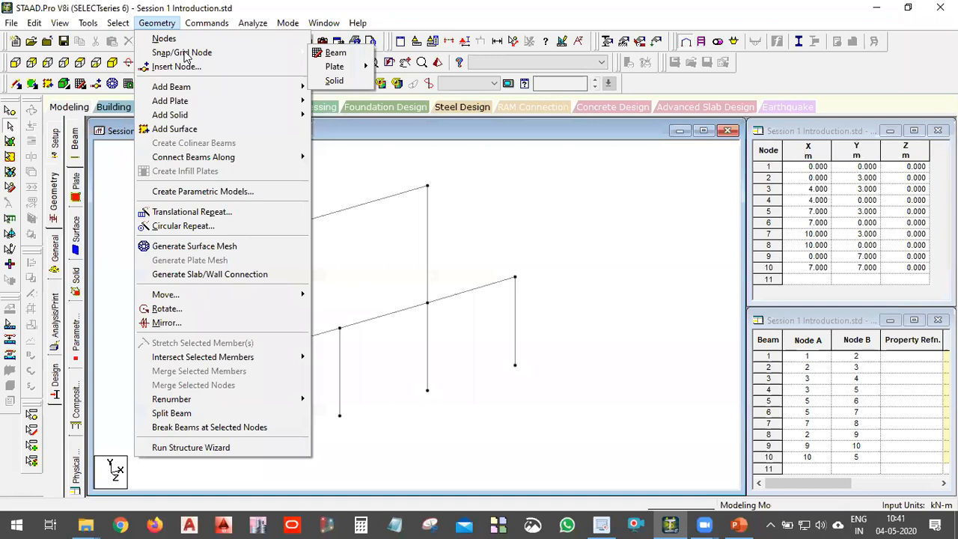
pyautogui.moveTo(351, 69)
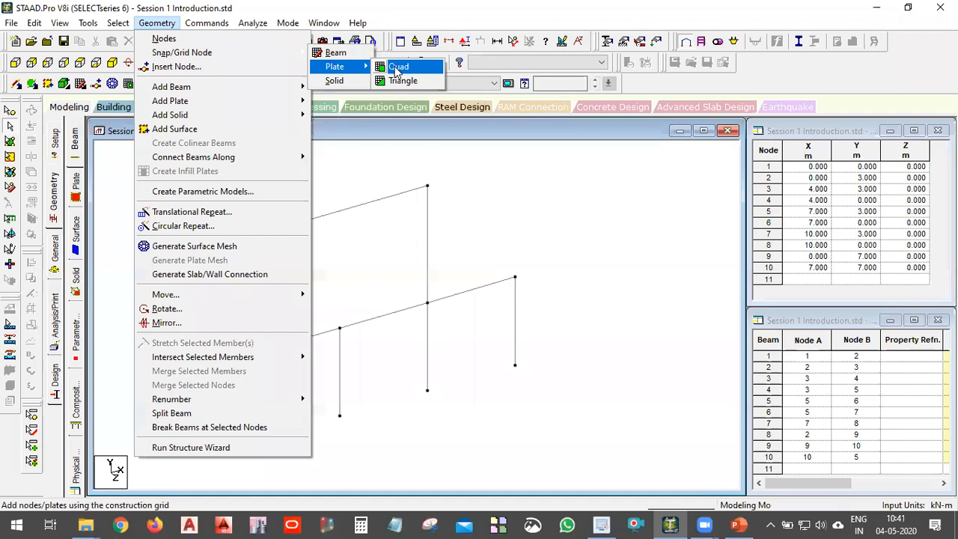
pyautogui.click(396, 71)
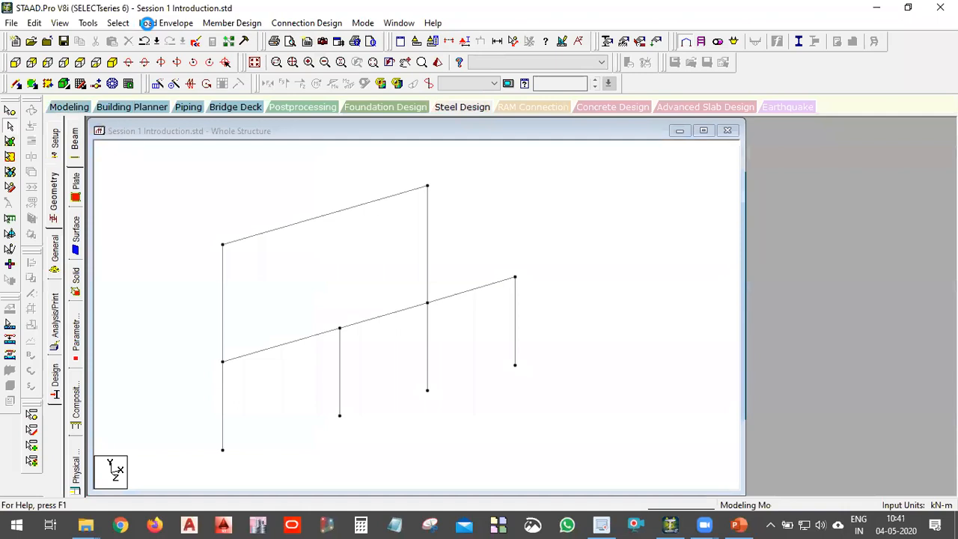
pyautogui.click(66, 109)
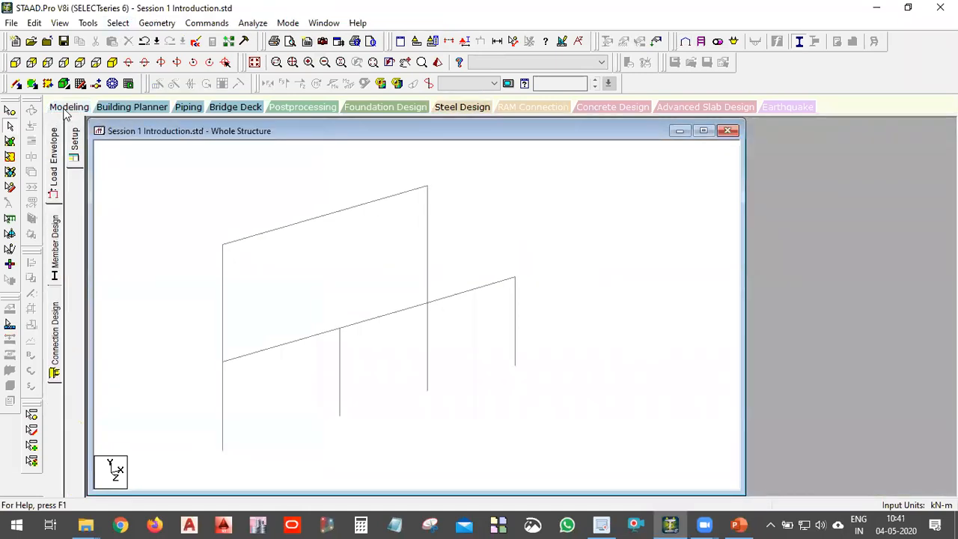
# Open the default linear snap grid for adding quad plates.
pyautogui.click(157, 23)
pyautogui.moveTo(117, 22)
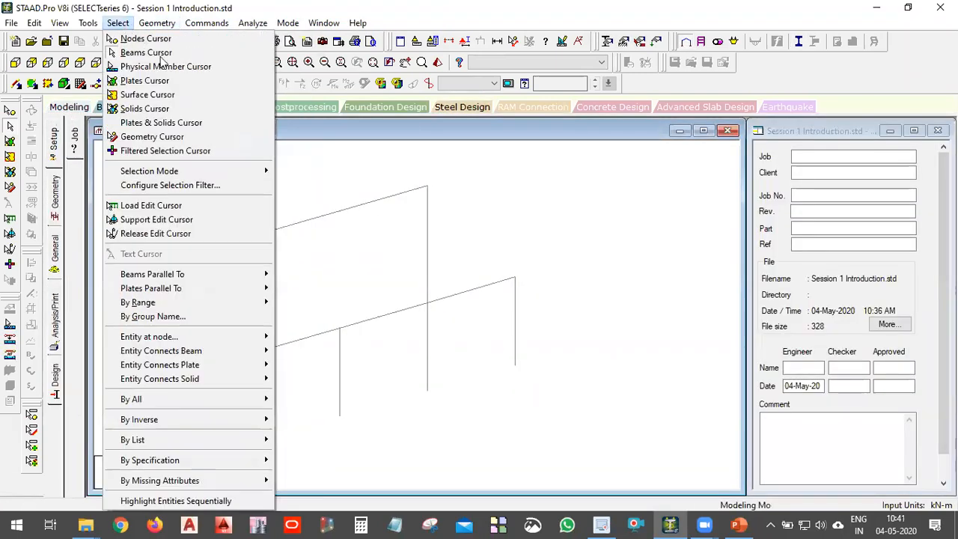
pyautogui.moveTo(157, 23)
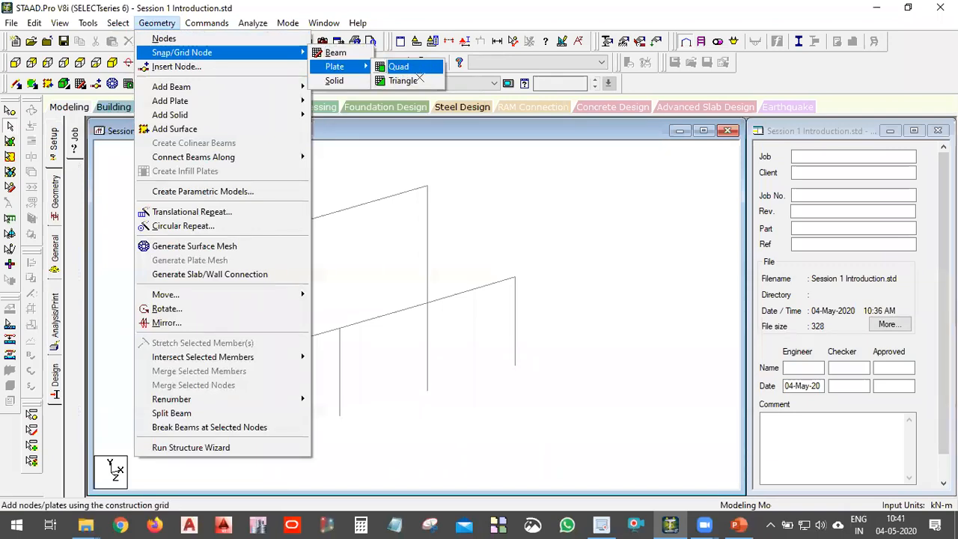
pyautogui.click(404, 67)
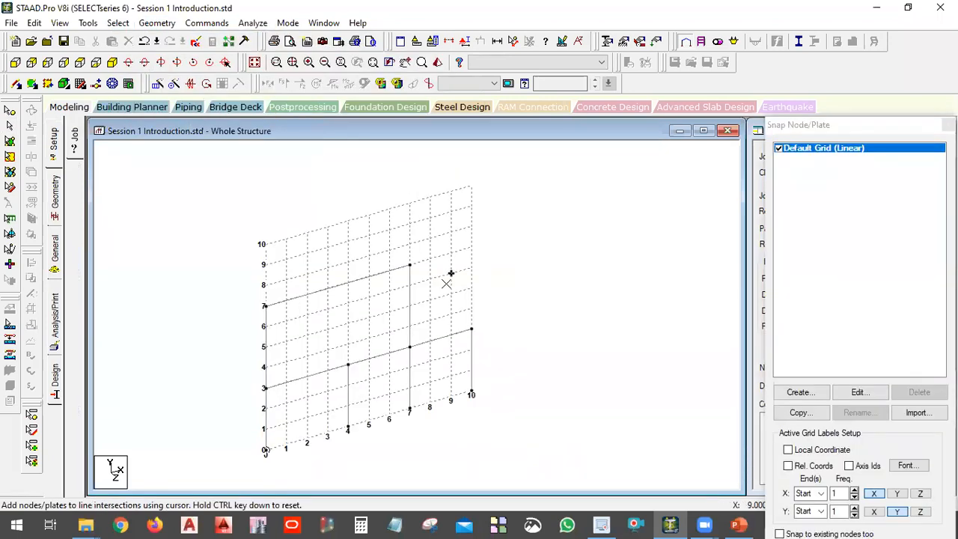
pyautogui.click(264, 450)
pyautogui.click(347, 427)
pyautogui.rightClick(340, 449)
pyautogui.click(556, 315)
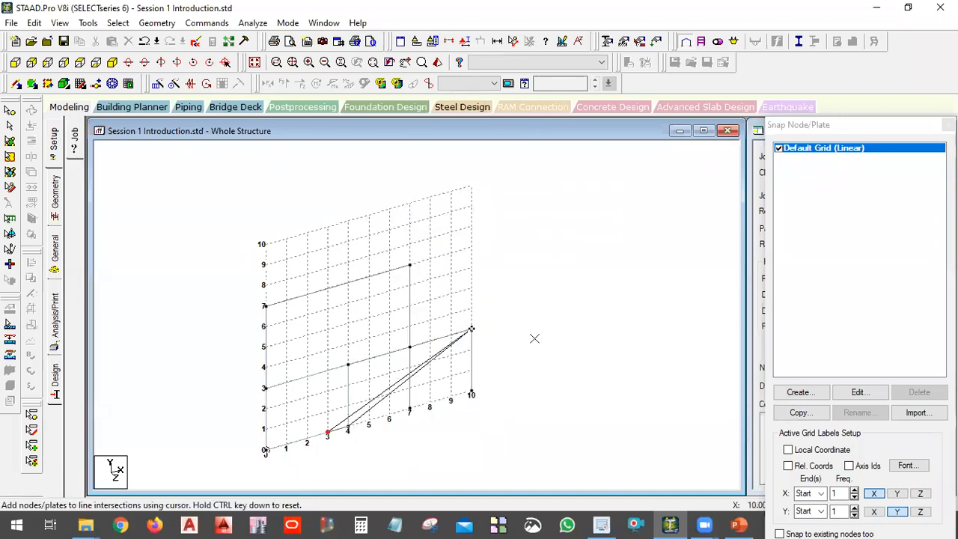
pyautogui.press('Escape')
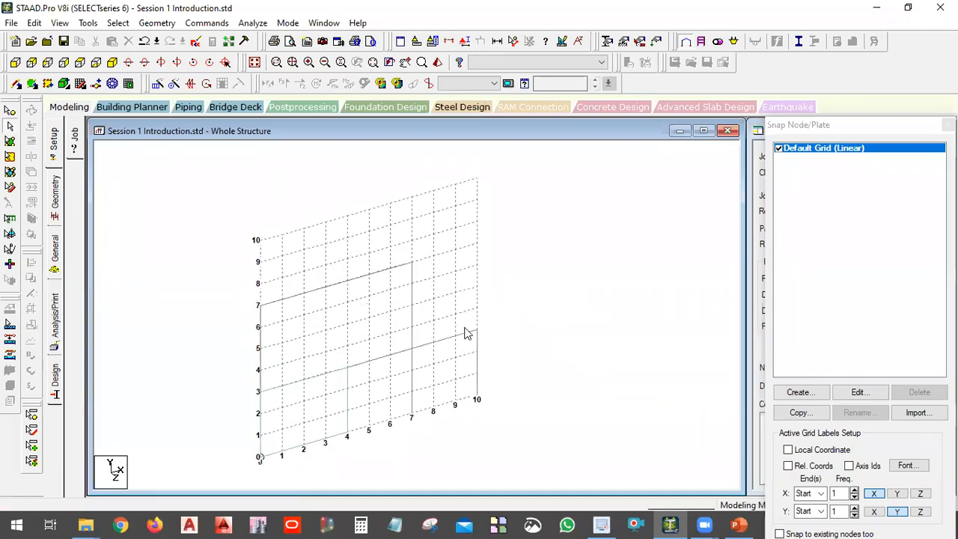
# Close the plate snap grid and open a 3D rendering of the whole structure.
pyautogui.click(948, 125)
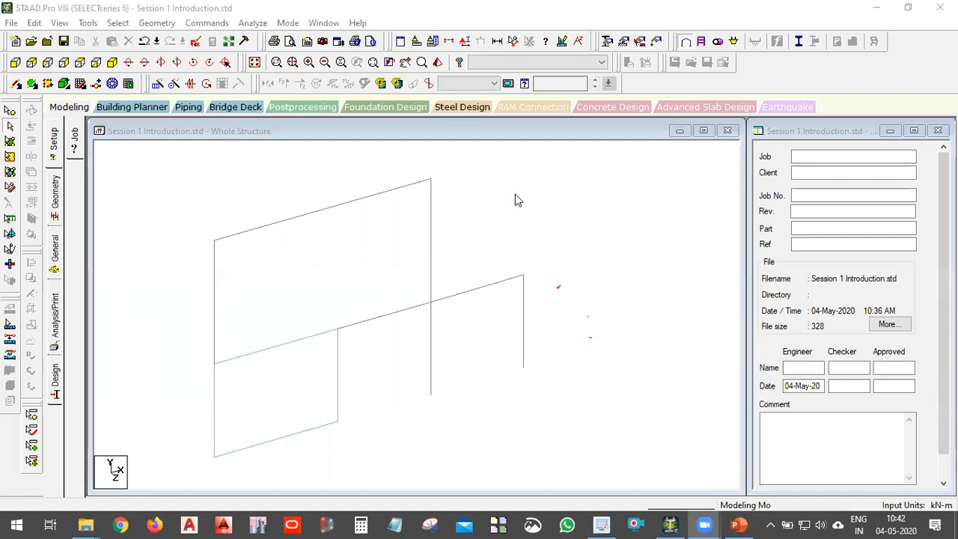
pyautogui.click(312, 404)
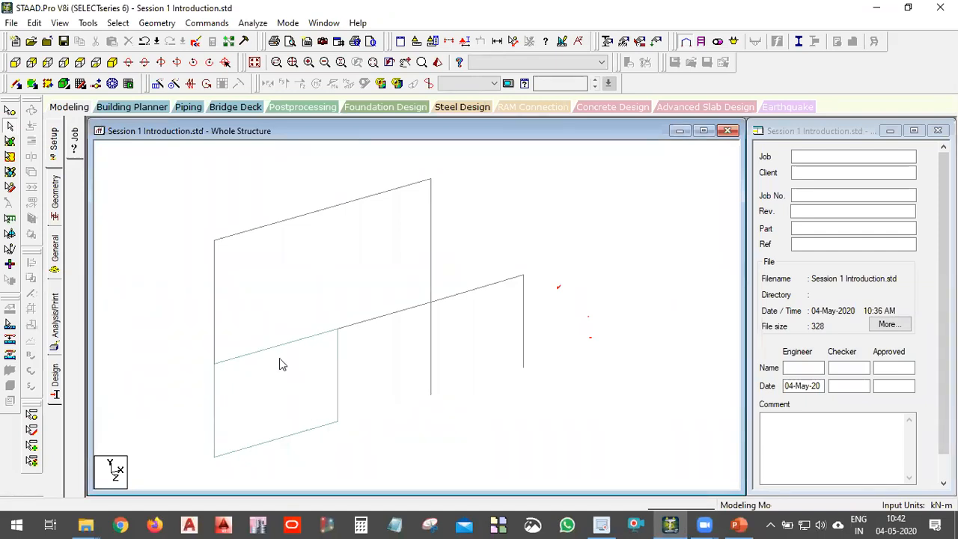
pyautogui.scroll(-1, 279, 358)
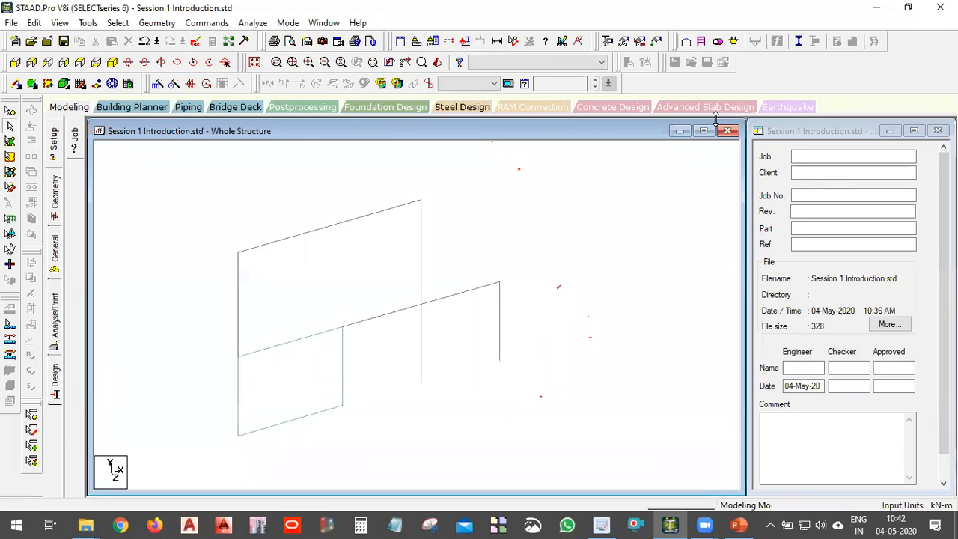
pyautogui.click(351, 379)
pyautogui.rightClick(383, 378)
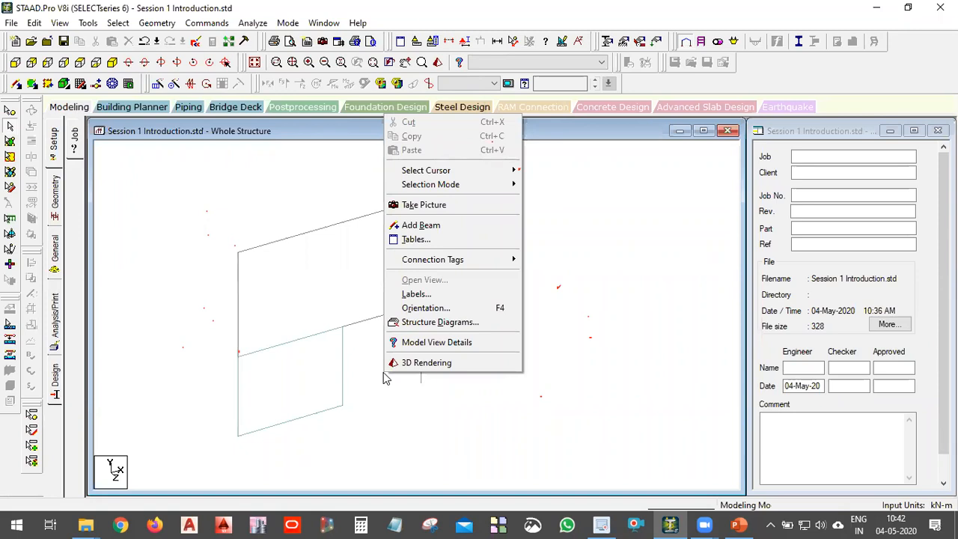
pyautogui.click(323, 287)
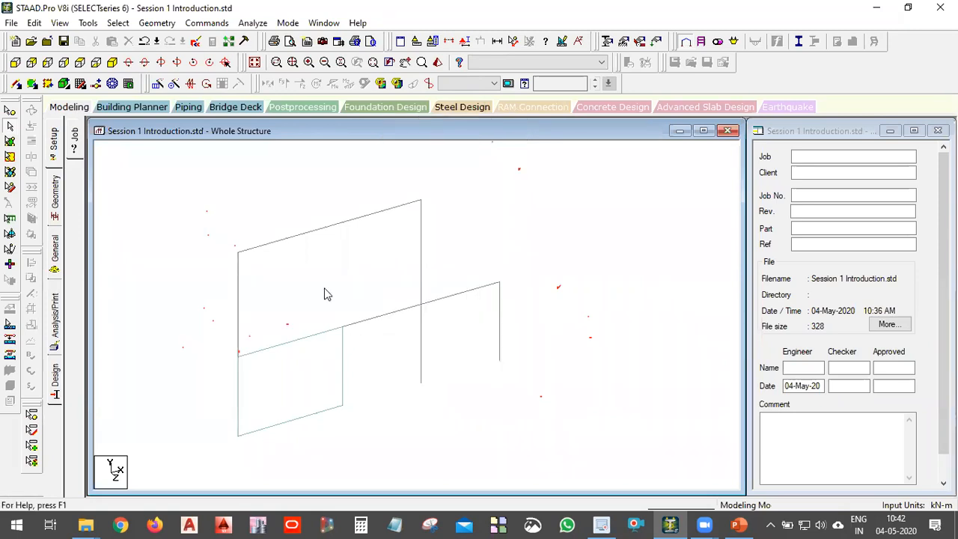
pyautogui.rightClick(517, 194)
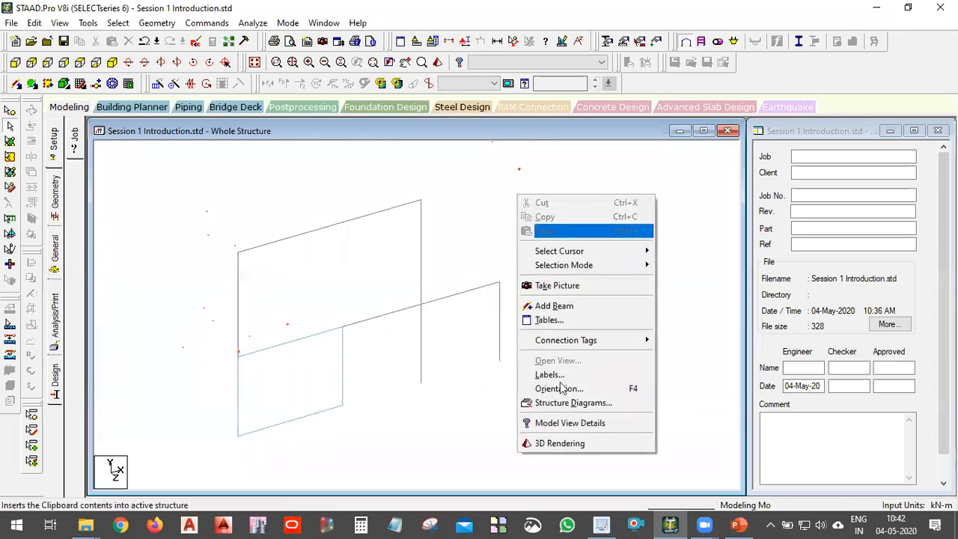
pyautogui.rightClick(478, 198)
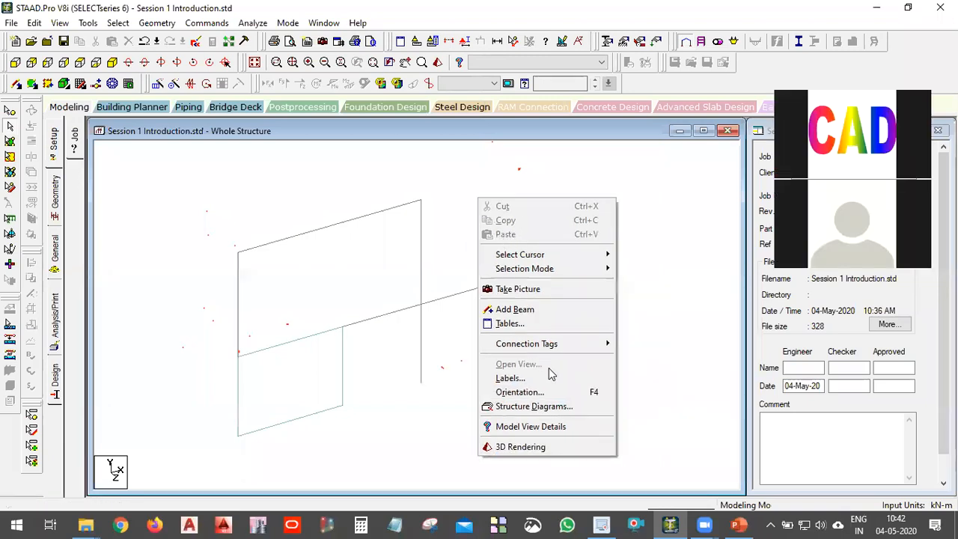
pyautogui.click(577, 447)
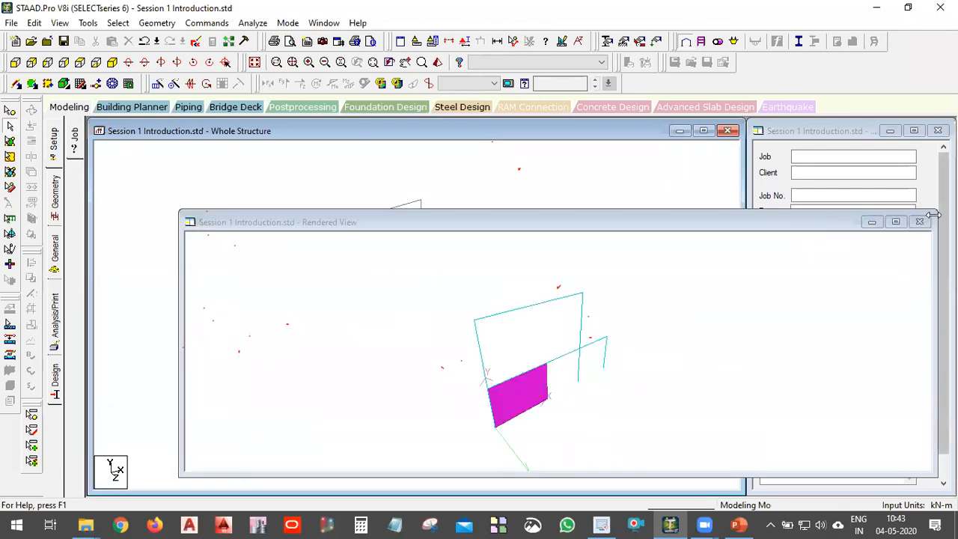
# Examine the vertical plate and frame from several angles in the rendered view, and close that view.
pyautogui.moveTo(933, 215); pyautogui.dragTo(839, 149)
pyautogui.scroll(5, 390, 406)
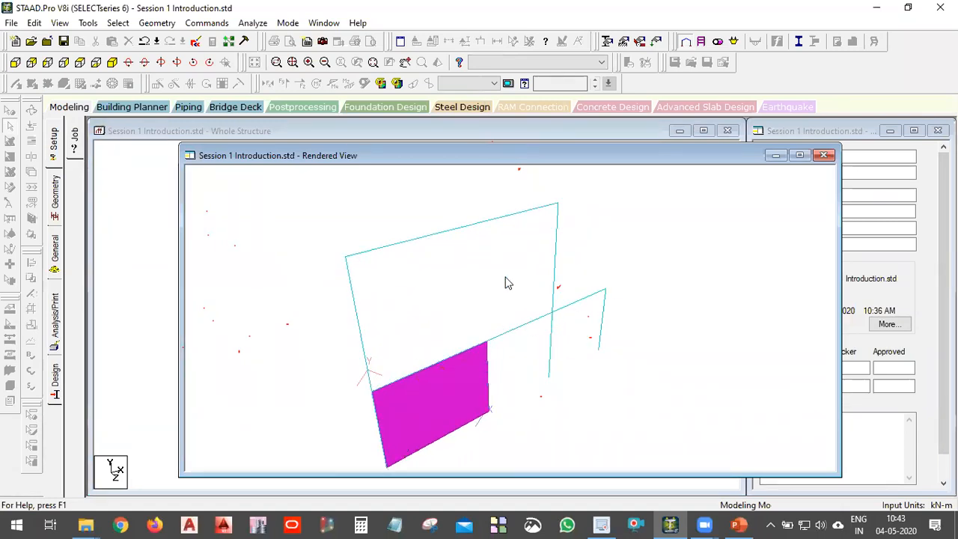
pyautogui.moveTo(526, 376); pyautogui.dragTo(311, 303)
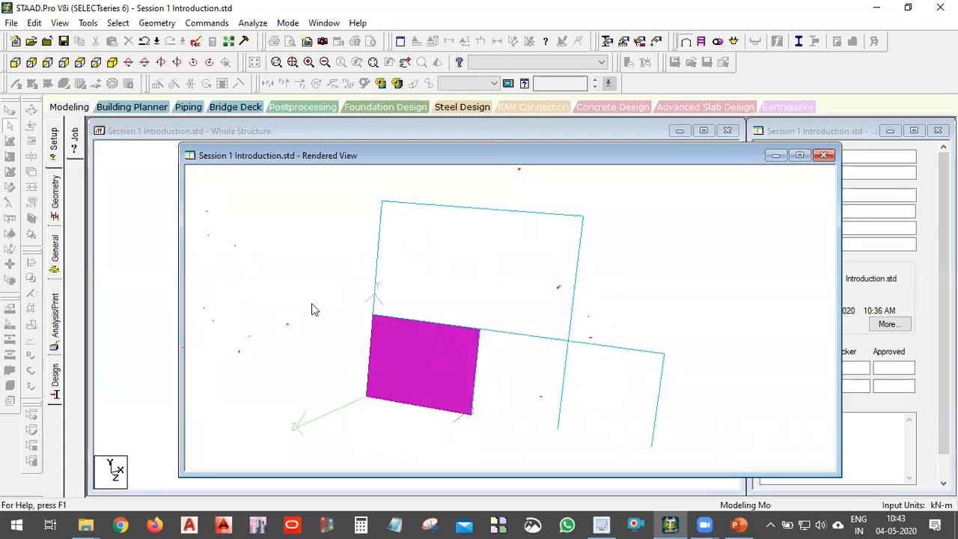
pyautogui.click(462, 111)
pyautogui.click(494, 329)
pyautogui.moveTo(414, 388); pyautogui.dragTo(680, 340)
pyautogui.moveTo(467, 286); pyautogui.dragTo(617, 261)
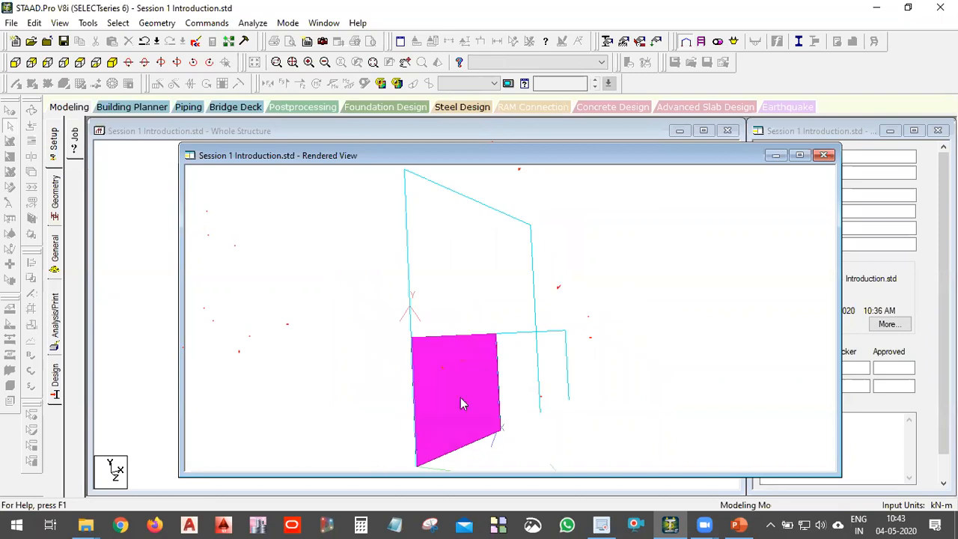
pyautogui.moveTo(411, 387); pyautogui.dragTo(413, 387)
pyautogui.moveTo(444, 357); pyautogui.dragTo(285, 382)
pyautogui.moveTo(627, 379); pyautogui.dragTo(599, 370)
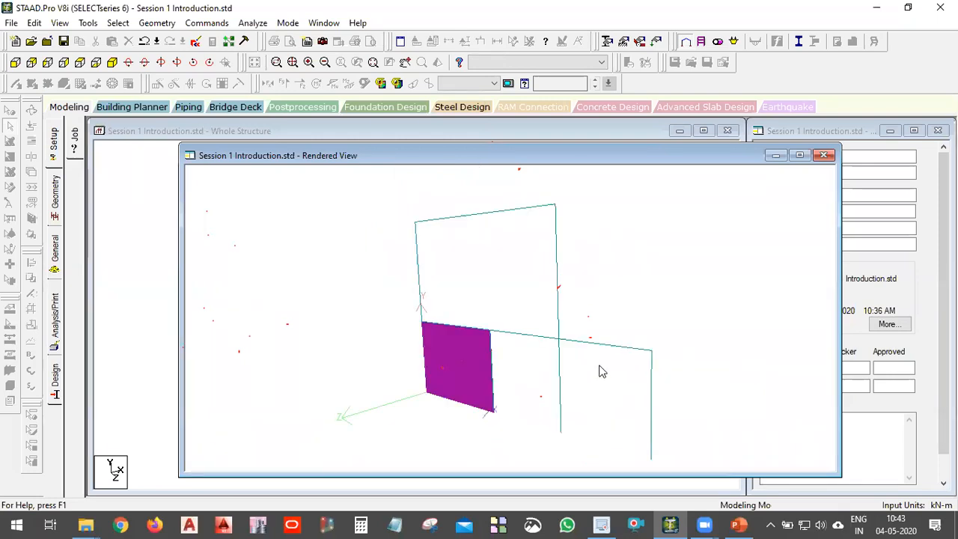
pyautogui.moveTo(774, 364); pyautogui.dragTo(402, 418)
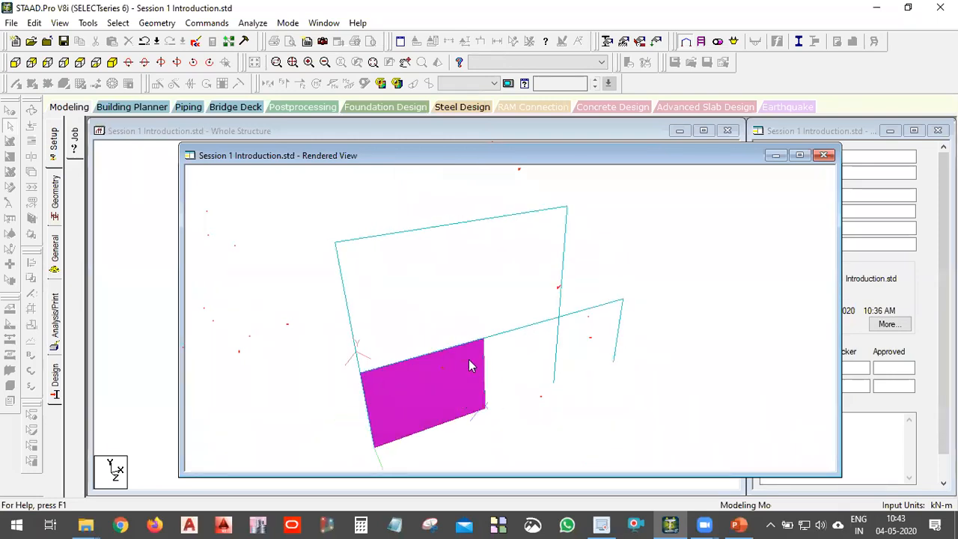
pyautogui.click(823, 155)
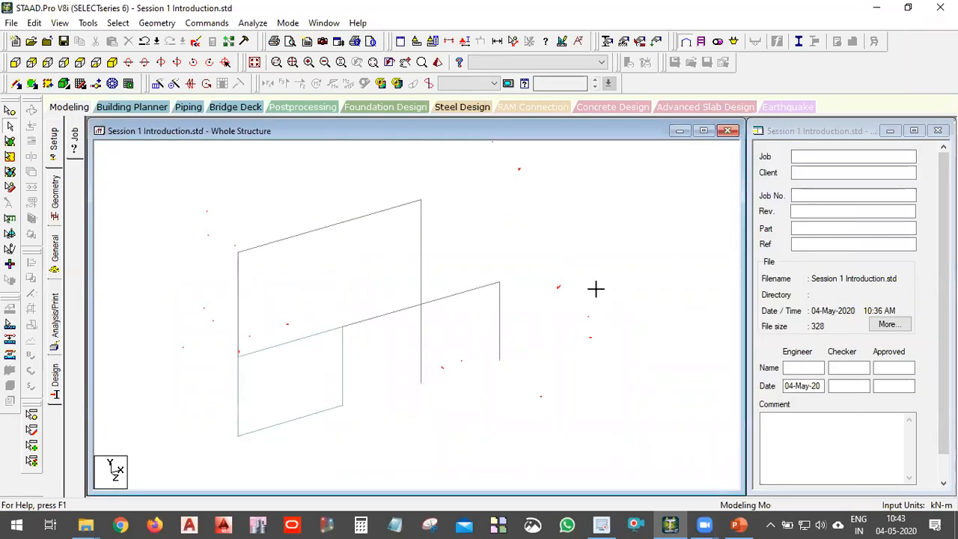
# Open the snap grid for quad plates and set the default linear grid's plane to X-Z.
pyautogui.scroll(2, 556, 235)
pyautogui.scroll(-1, 555, 190)
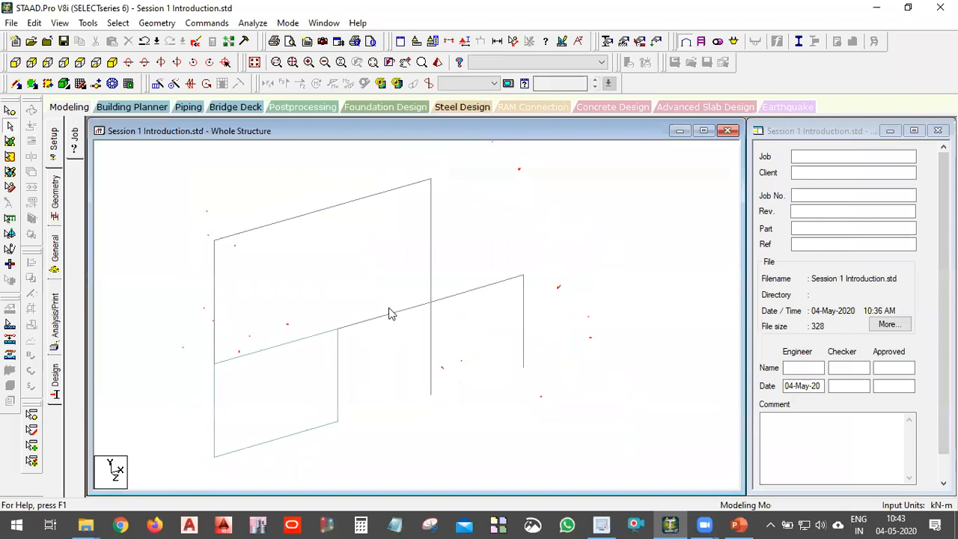
pyautogui.click(116, 24)
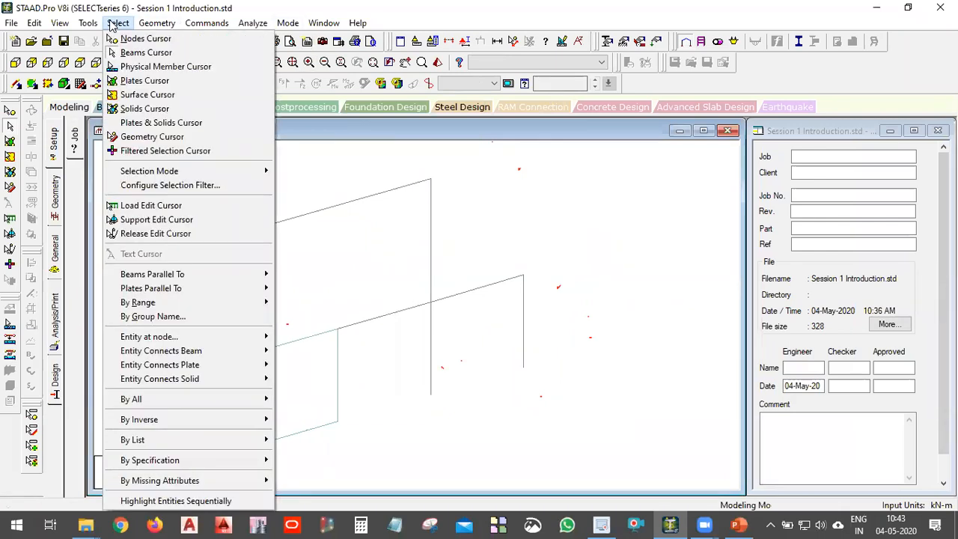
pyautogui.moveTo(146, 25)
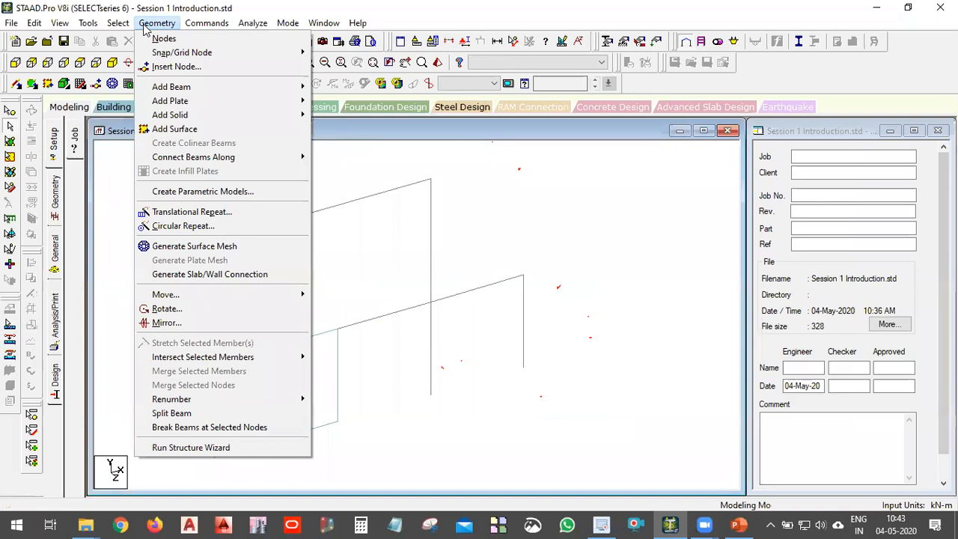
pyautogui.moveTo(170, 56)
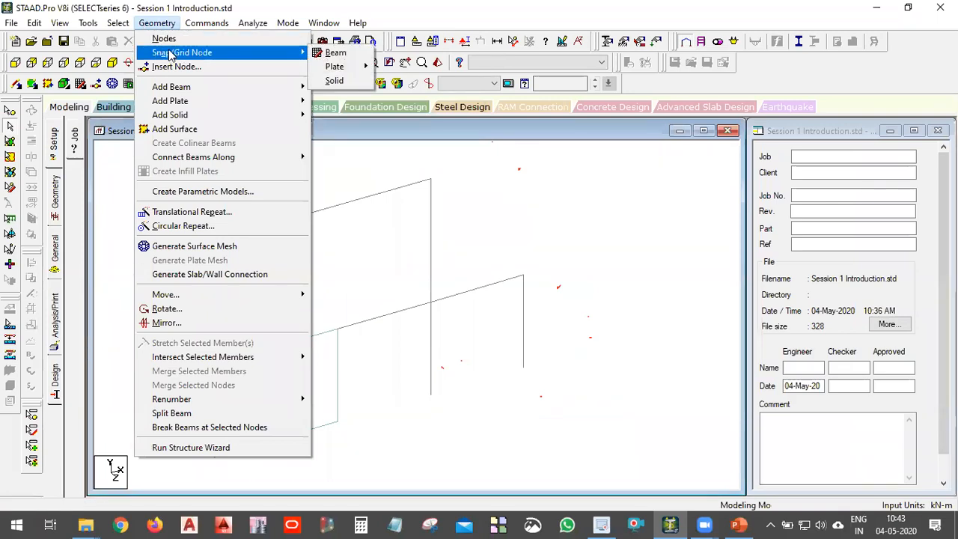
pyautogui.moveTo(333, 68)
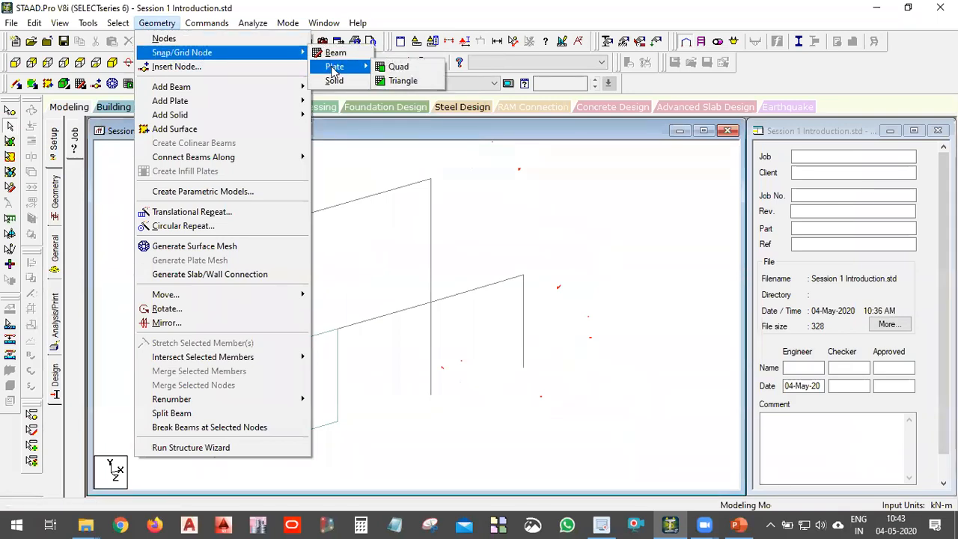
pyautogui.click(395, 67)
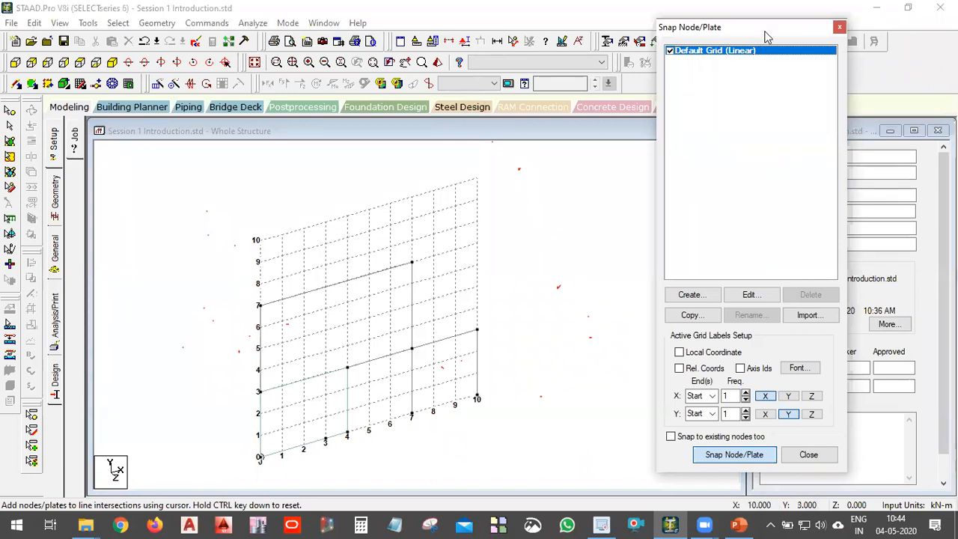
pyautogui.moveTo(772, 31); pyautogui.dragTo(781, 31)
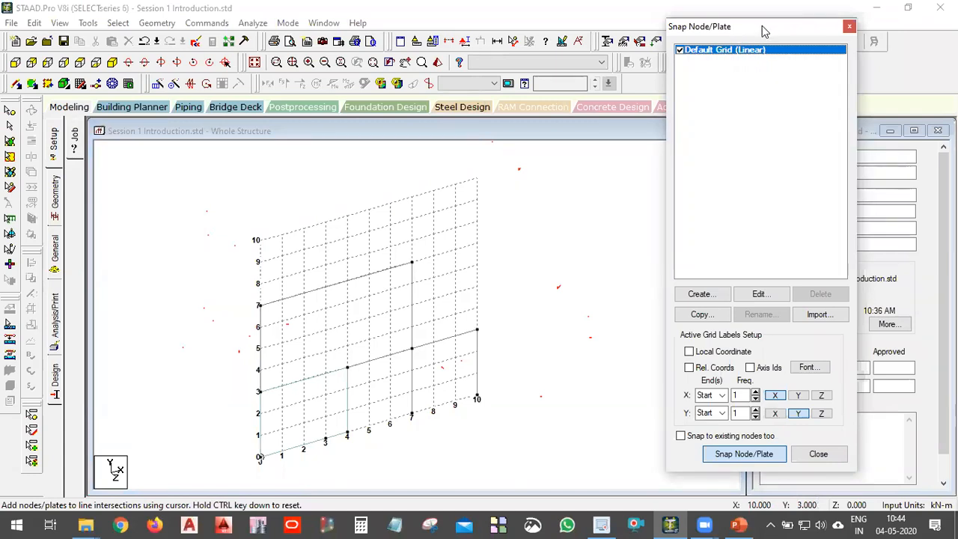
pyautogui.moveTo(764, 32); pyautogui.dragTo(768, 27)
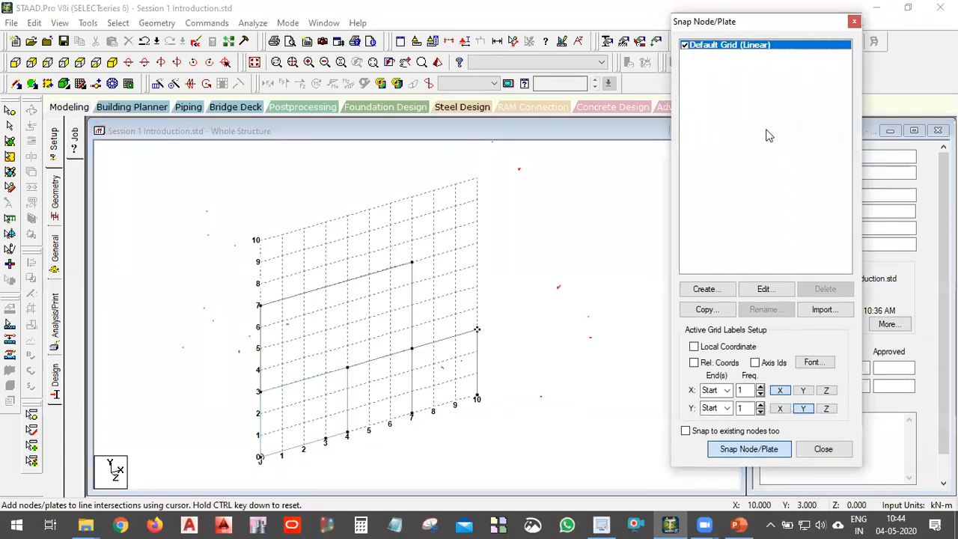
pyautogui.click(764, 290)
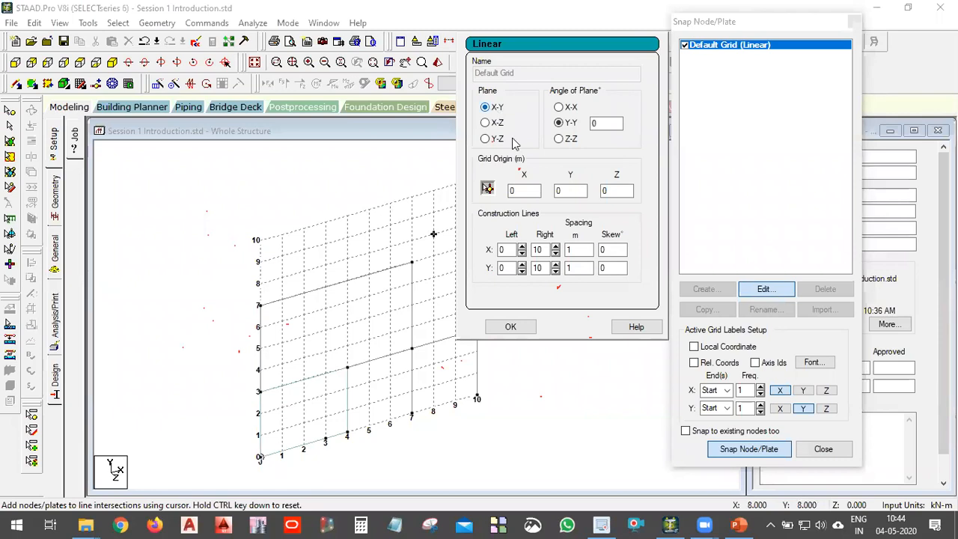
pyautogui.click(486, 123)
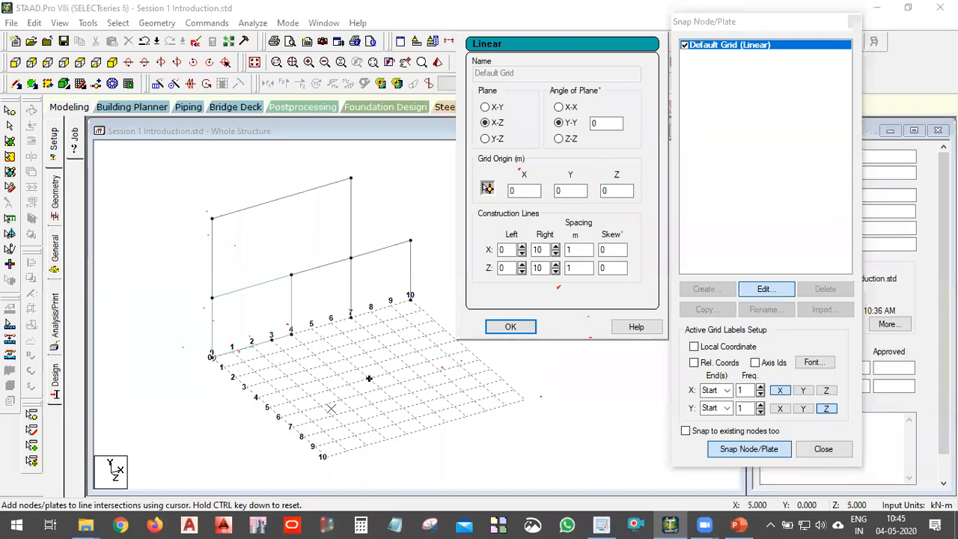
# Add a horizontal quad plate from the grid origin, 7 m along X by 6 m along Z, and close the snap grid.
pyautogui.click(211, 355)
pyautogui.click(361, 327)
pyautogui.click(421, 377)
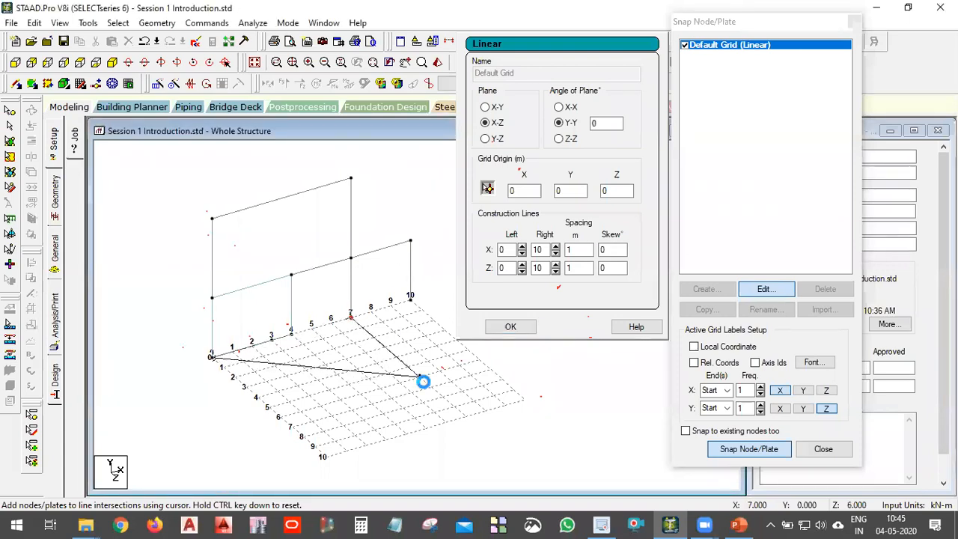
pyautogui.click(278, 416)
pyautogui.click(520, 327)
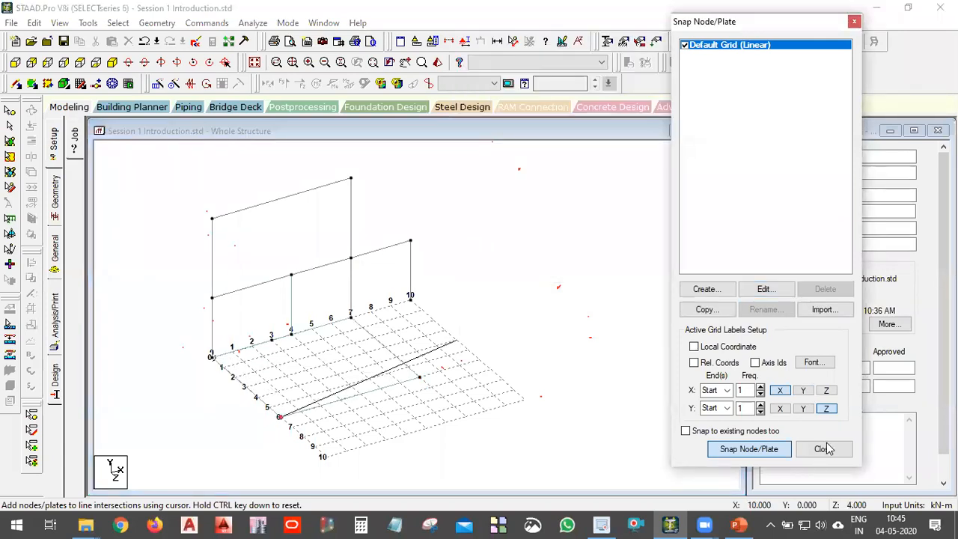
pyautogui.click(824, 448)
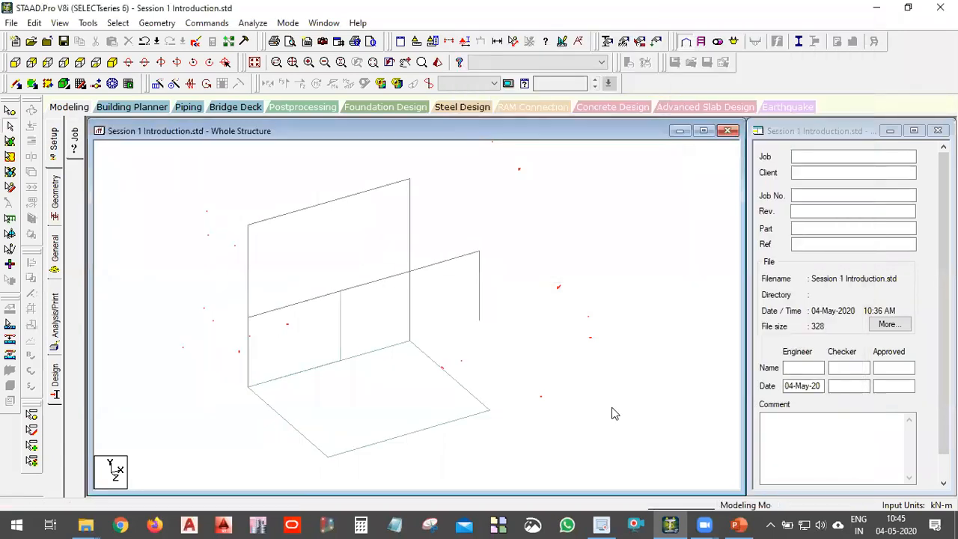
# Open a 3D rendering to examine the horizontal plate with the frame from different angles, and close it.
pyautogui.rightClick(514, 408)
pyautogui.click(556, 400)
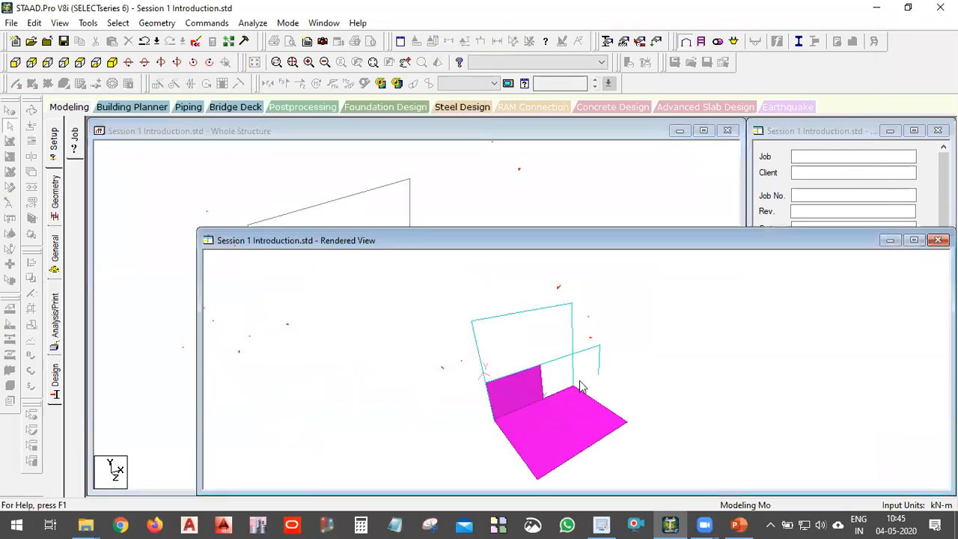
pyautogui.moveTo(624, 325); pyautogui.dragTo(571, 381)
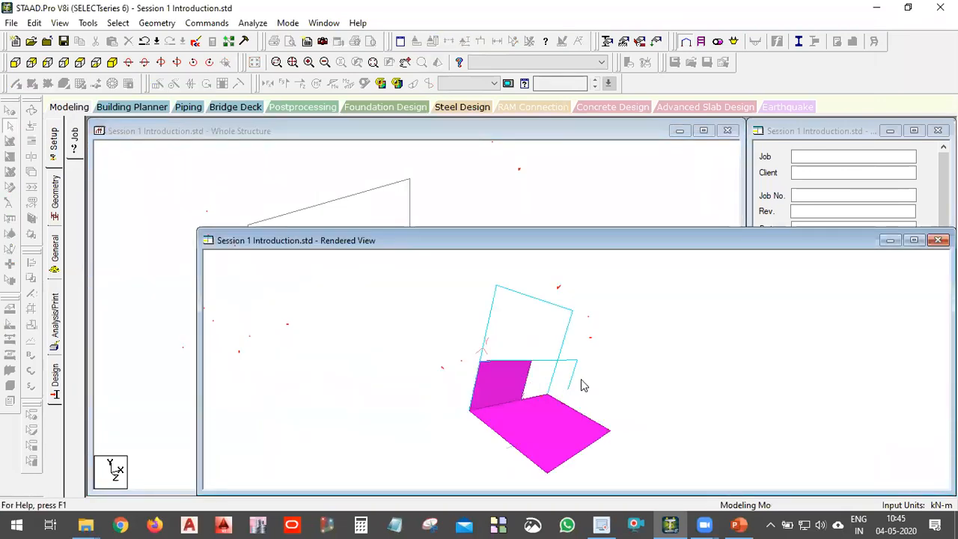
pyautogui.moveTo(722, 387); pyautogui.dragTo(677, 408)
pyautogui.click(937, 241)
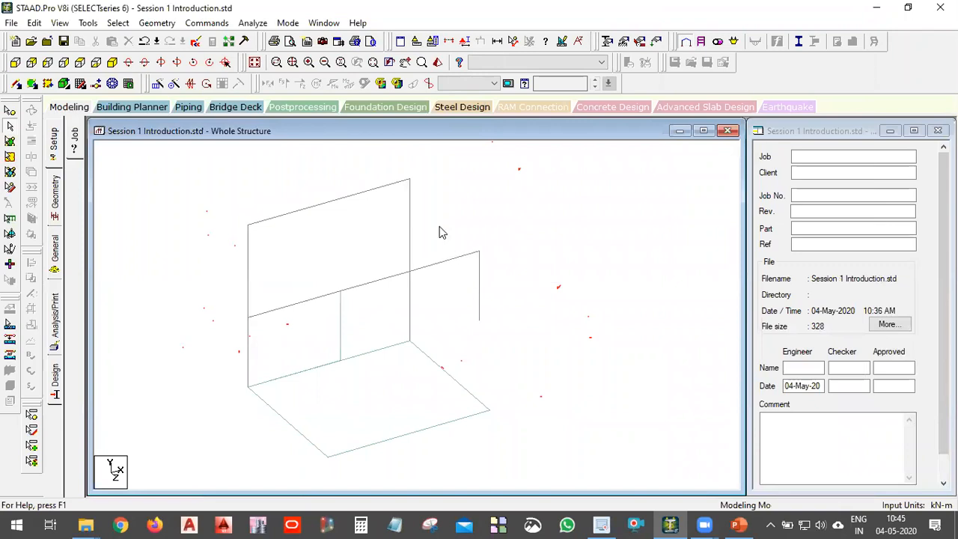
# Open the snap node grid for adding quad plates.
pyautogui.click(157, 22)
pyautogui.moveTo(117, 23)
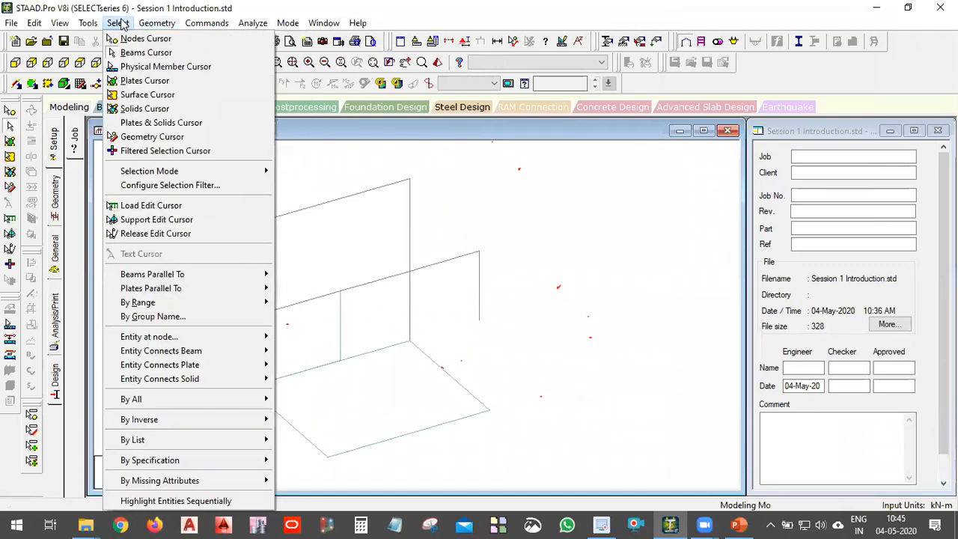
pyautogui.moveTo(150, 25)
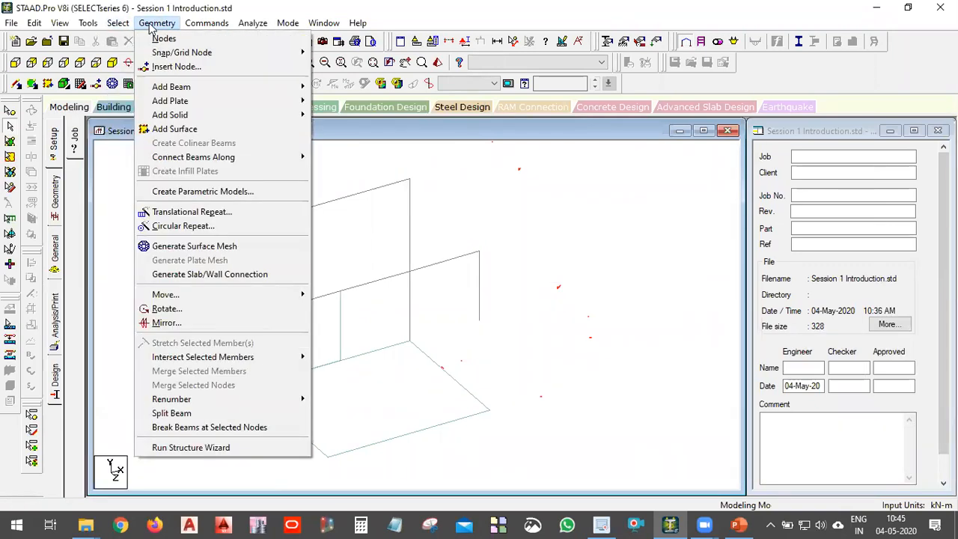
pyautogui.moveTo(170, 57)
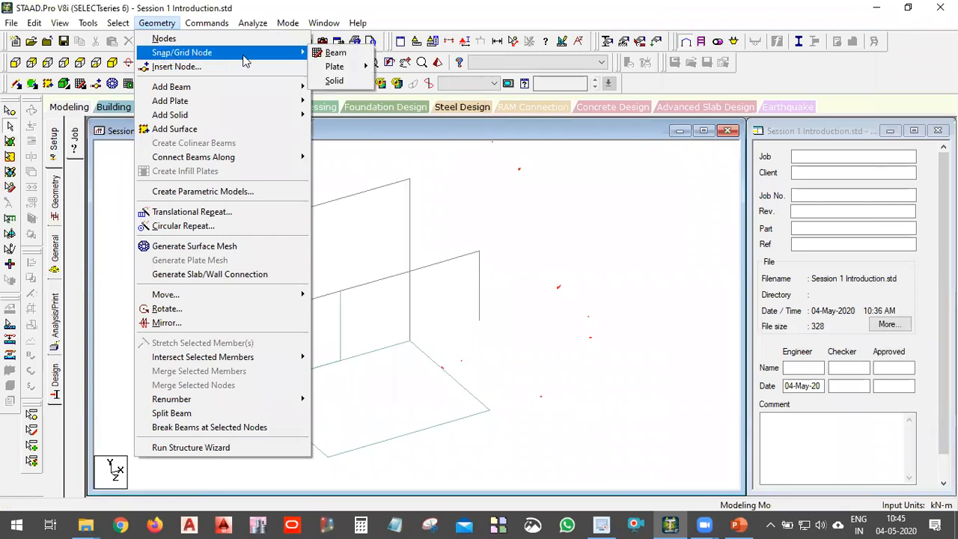
pyautogui.moveTo(333, 67)
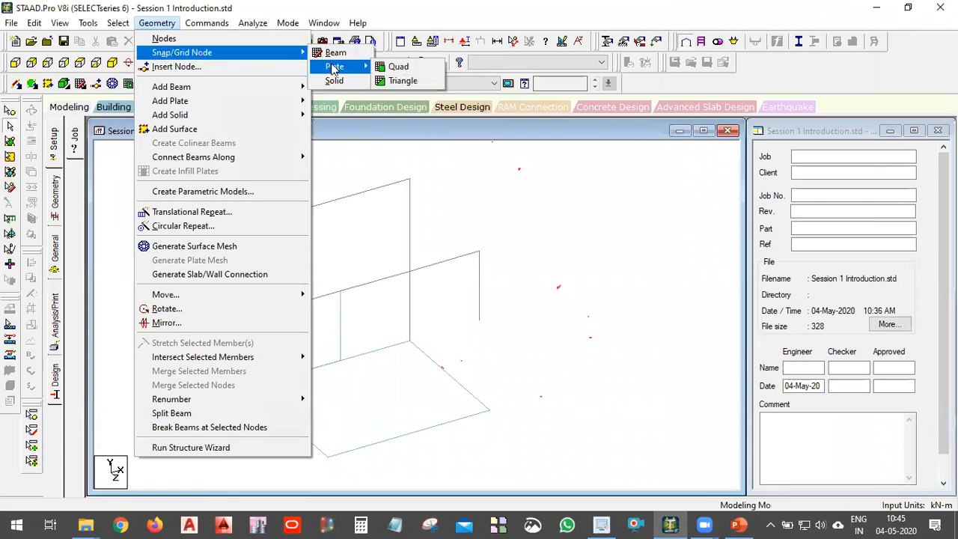
pyautogui.click(431, 69)
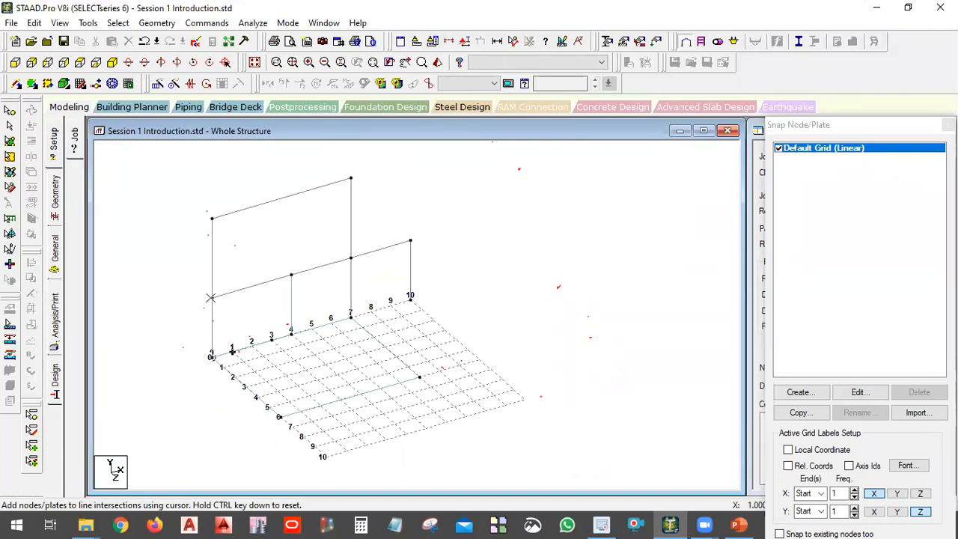
# Switch to the PowerPoint presentation, review the frame dimensions on the Simple Frame Example slides, and return to STAAD.Pro.
pyautogui.click(739, 524)
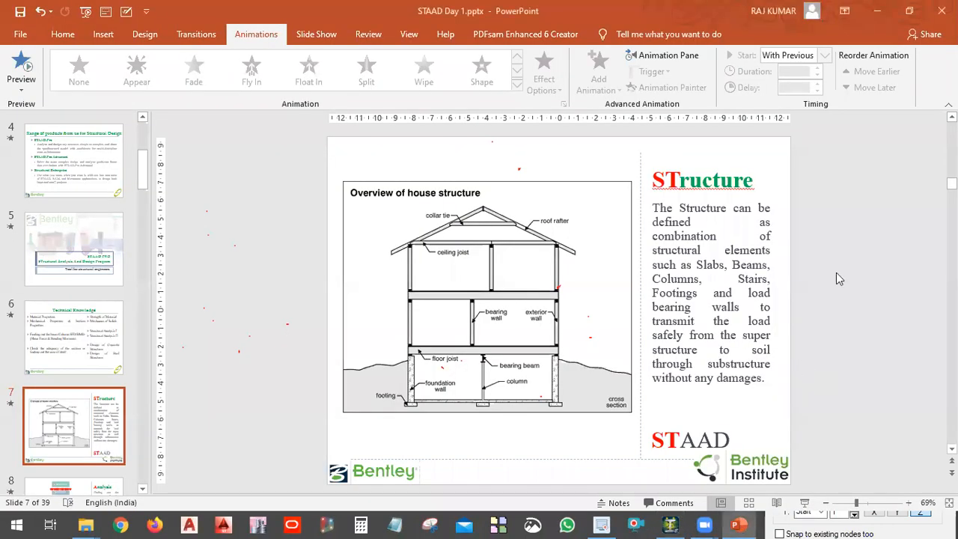
pyautogui.scroll(-3, 836, 273)
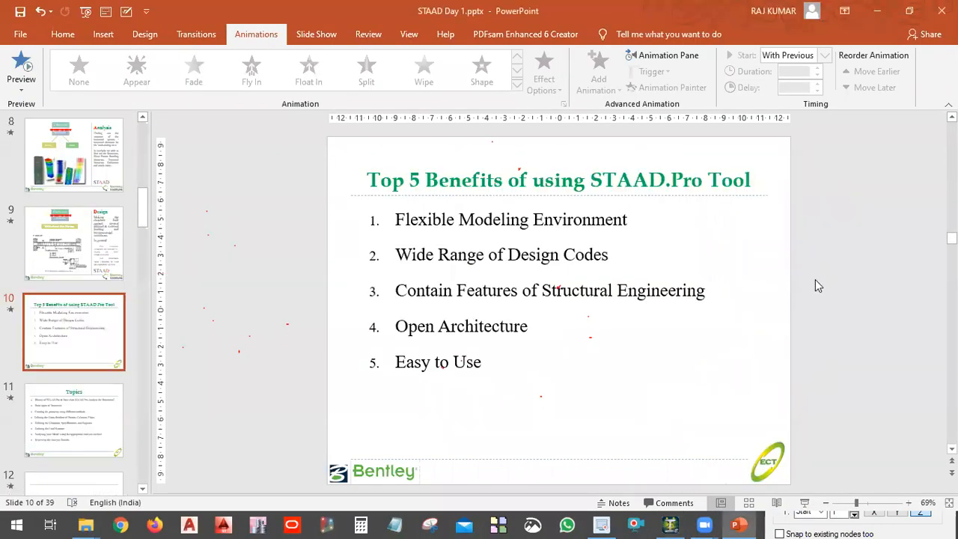
pyautogui.scroll(-18, 818, 285)
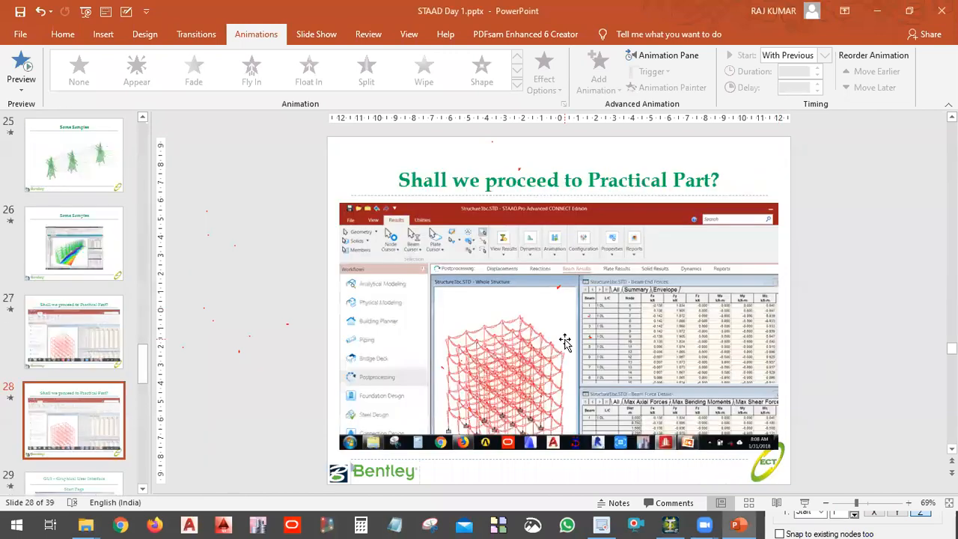
pyautogui.scroll(-7, 565, 342)
pyautogui.scroll(-2, 523, 340)
pyautogui.scroll(2, 481, 336)
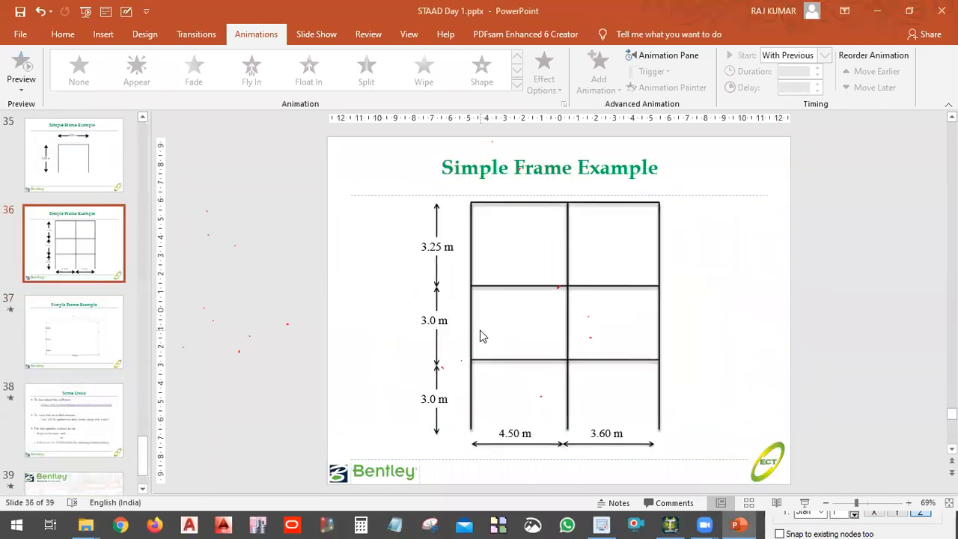
pyautogui.click(421, 325)
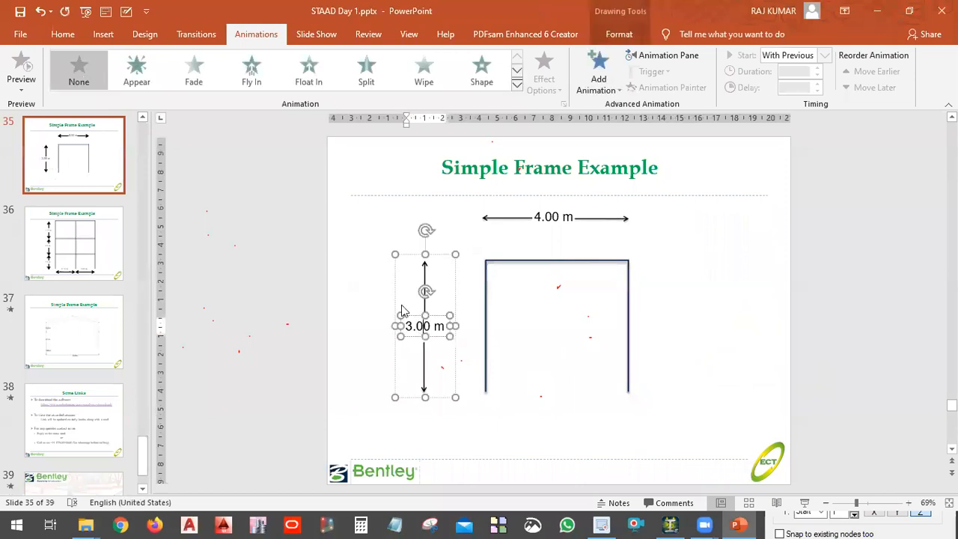
pyautogui.click(352, 319)
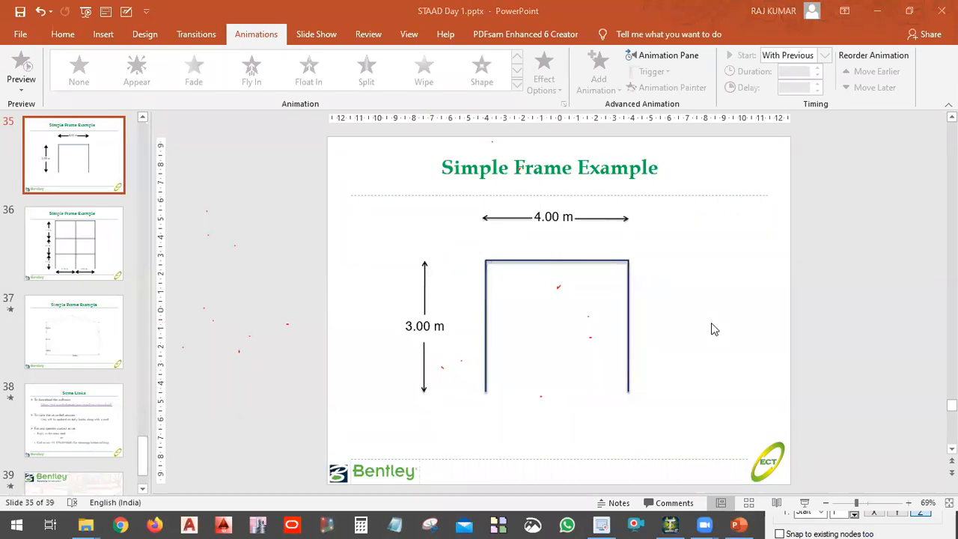
pyautogui.click(877, 20)
pyautogui.click(468, 292)
pyautogui.click(396, 280)
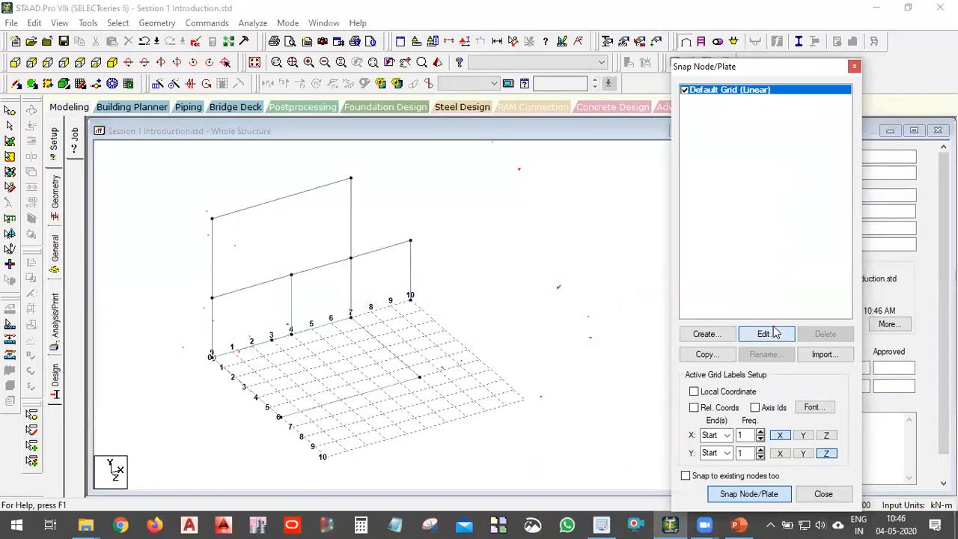
# Set the default linear grid's origin to Y = 3 m, keeping the X-Z plane.
pyautogui.click(775, 333)
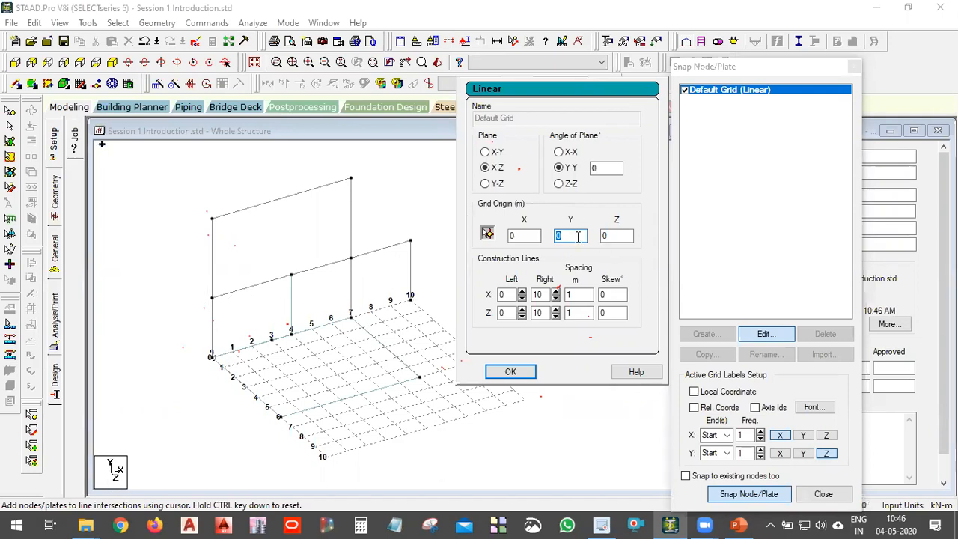
pyautogui.click(573, 235)
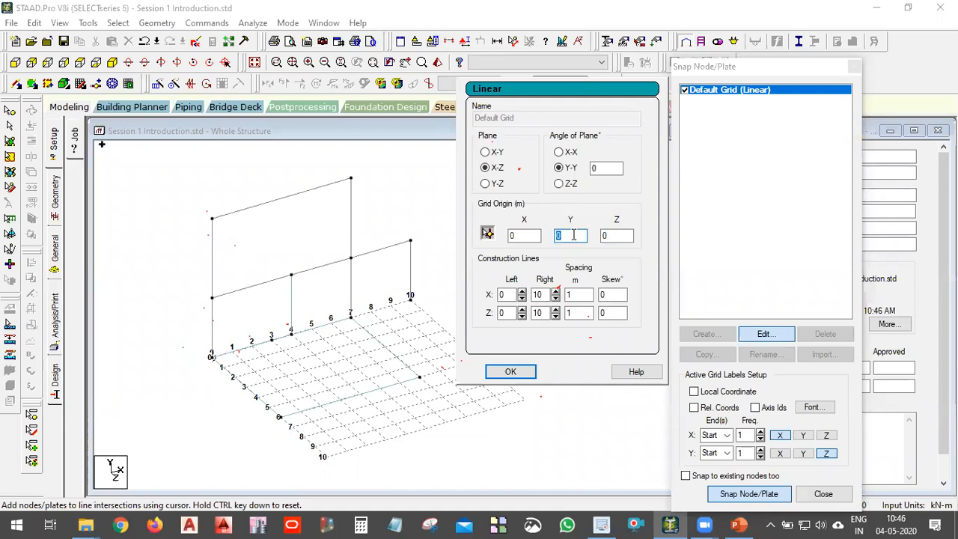
pyautogui.write('3')
pyautogui.click(527, 372)
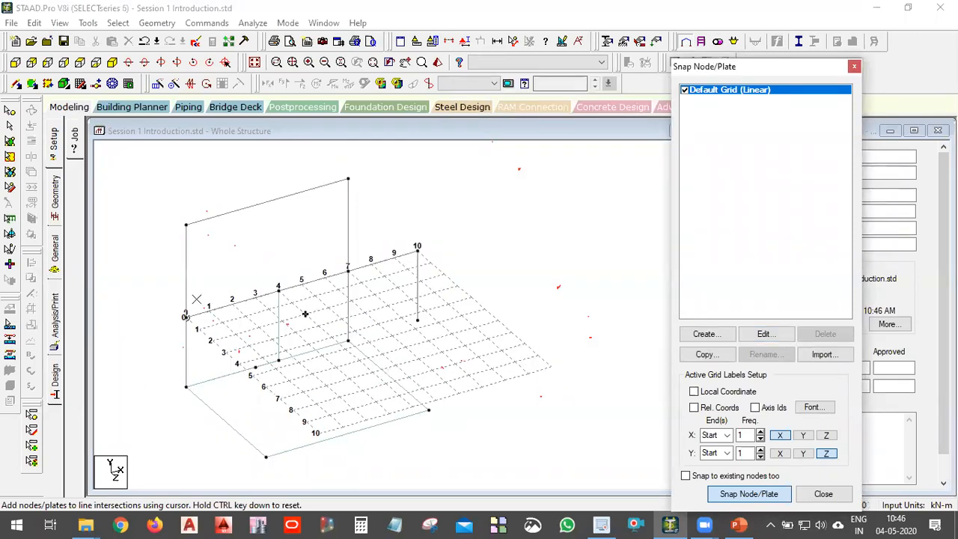
# Add a horizontal quad plate at the 3 m level from the grid origin, 7 m along X by 6 m along Z, and close the snap grid.
pyautogui.click(186, 316)
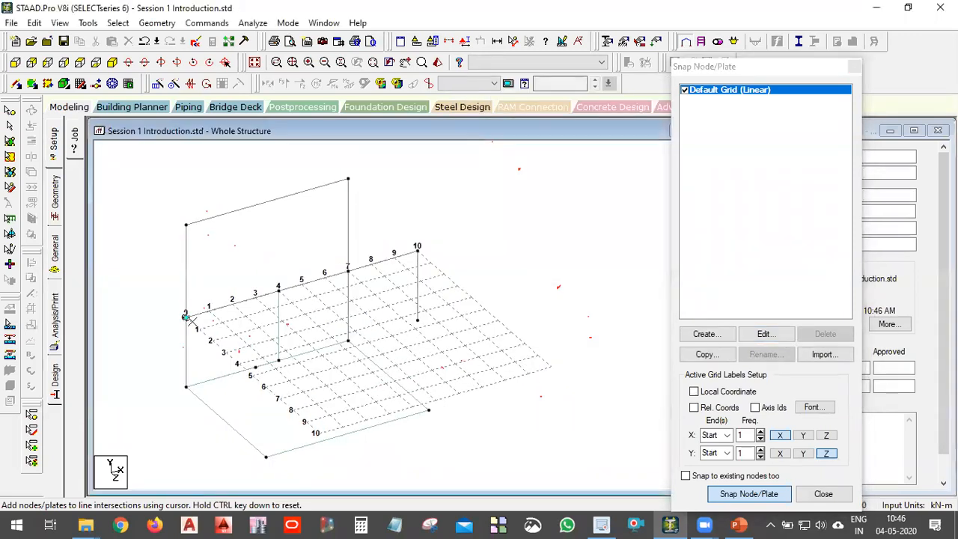
pyautogui.click(348, 269)
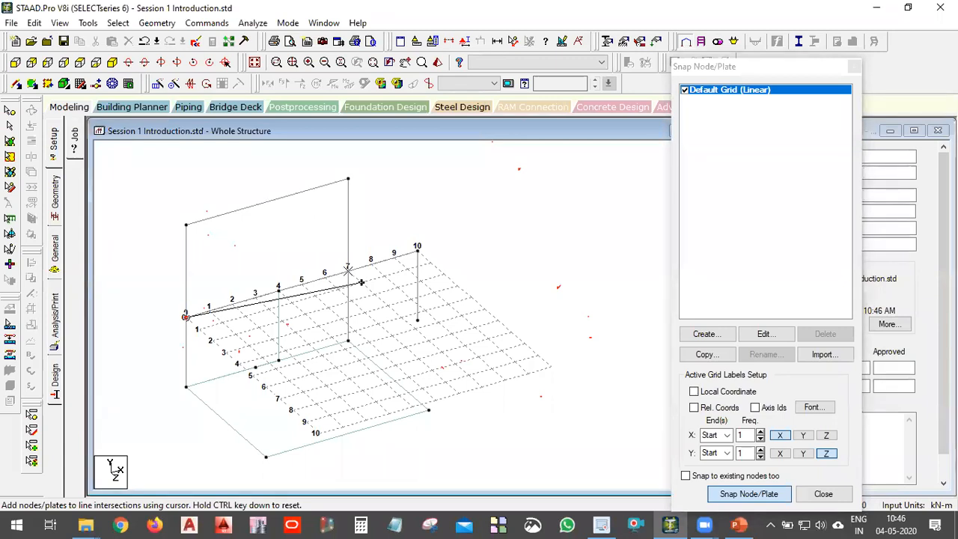
pyautogui.click(428, 341)
pyautogui.click(265, 386)
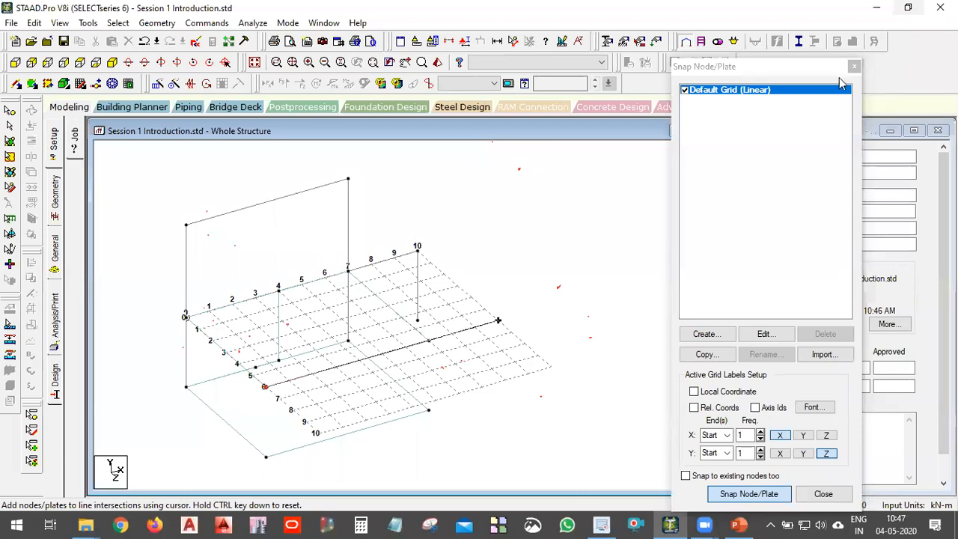
pyautogui.click(854, 68)
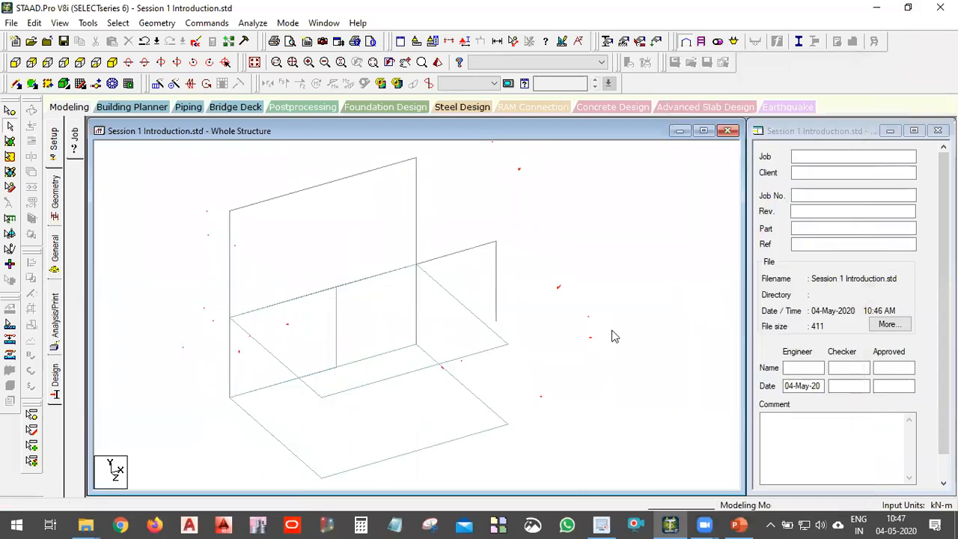
# Open a 3D rendering to examine both horizontal plates with the frame from different angles, and close it.
pyautogui.rightClick(637, 348)
pyautogui.click(658, 322)
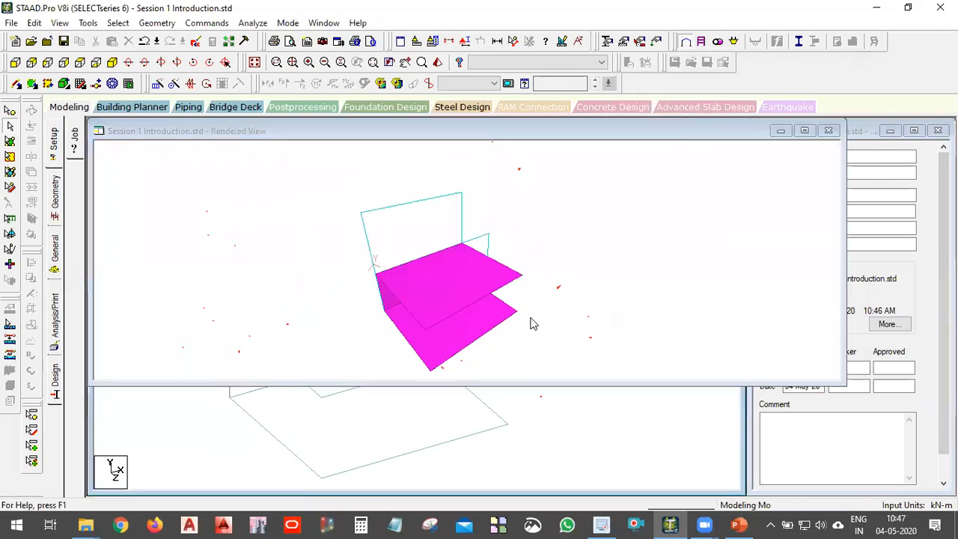
pyautogui.moveTo(505, 290); pyautogui.dragTo(613, 292)
pyautogui.scroll(-5, 537, 262)
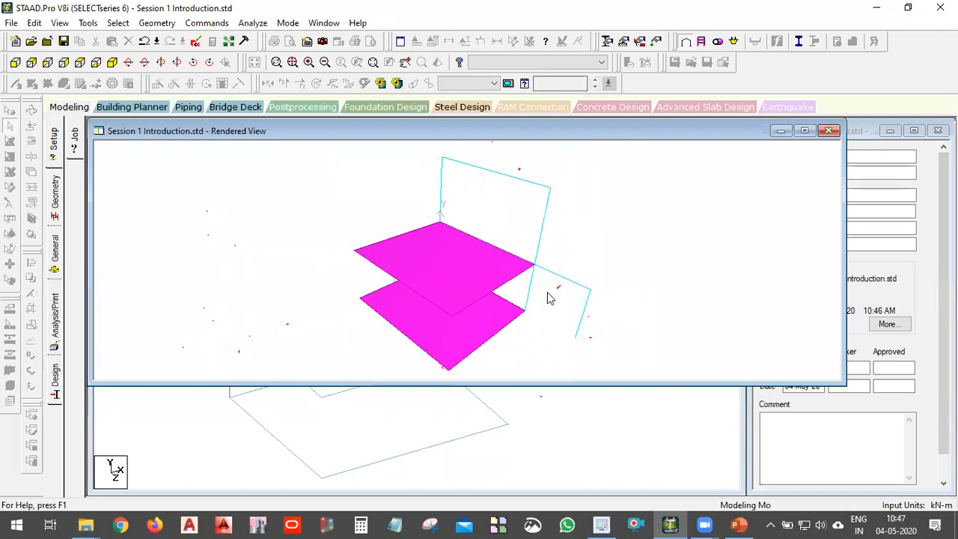
pyautogui.moveTo(639, 280); pyautogui.dragTo(508, 279)
pyautogui.click(829, 131)
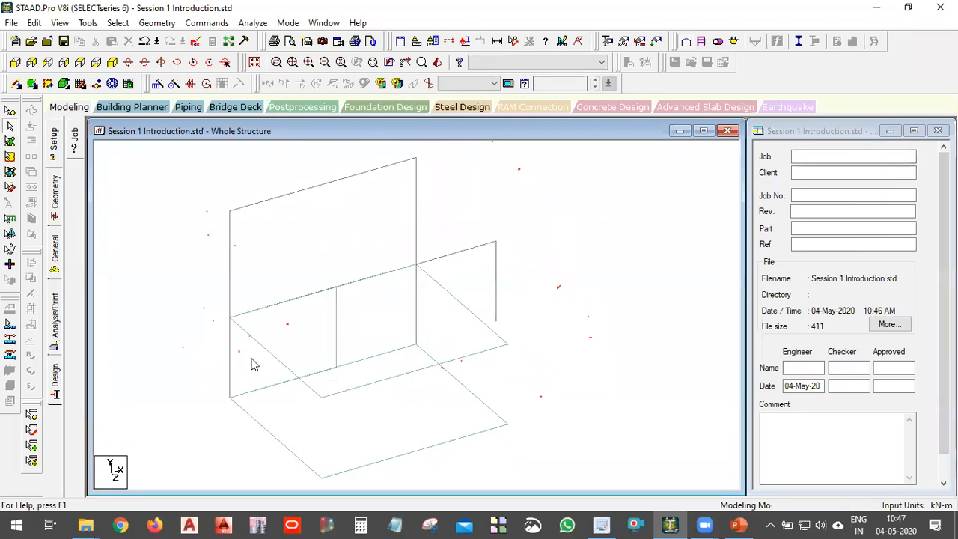
# Select the horizontal beam of the end bay in the whole-structure view, and clear the selection.
pyautogui.scroll(-2, 517, 412)
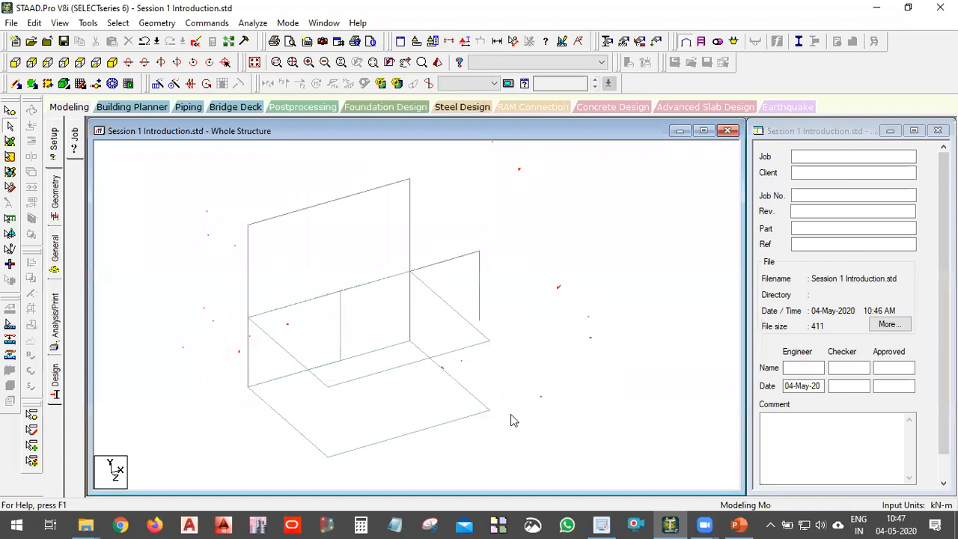
pyautogui.moveTo(532, 334); pyautogui.dragTo(294, 449)
pyautogui.moveTo(401, 344); pyautogui.dragTo(376, 390)
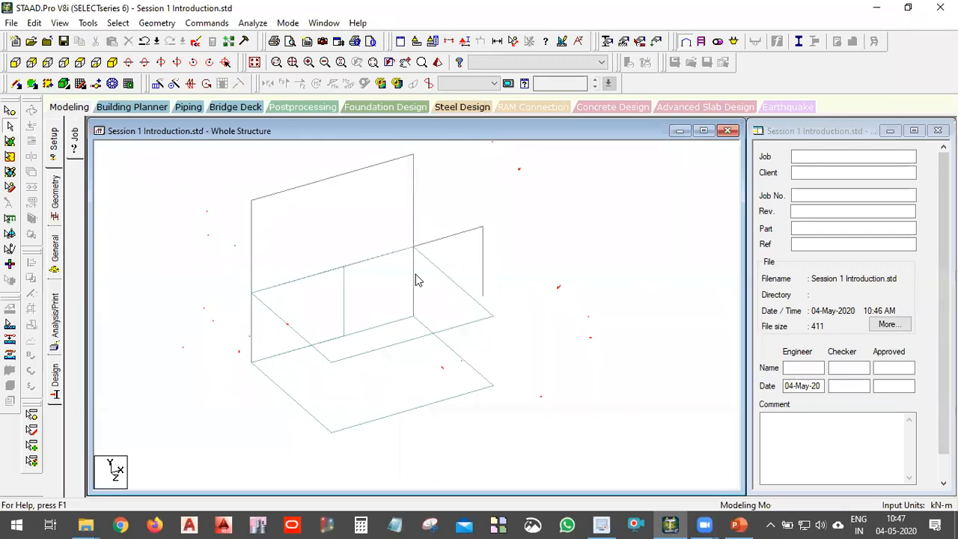
pyautogui.click(439, 244)
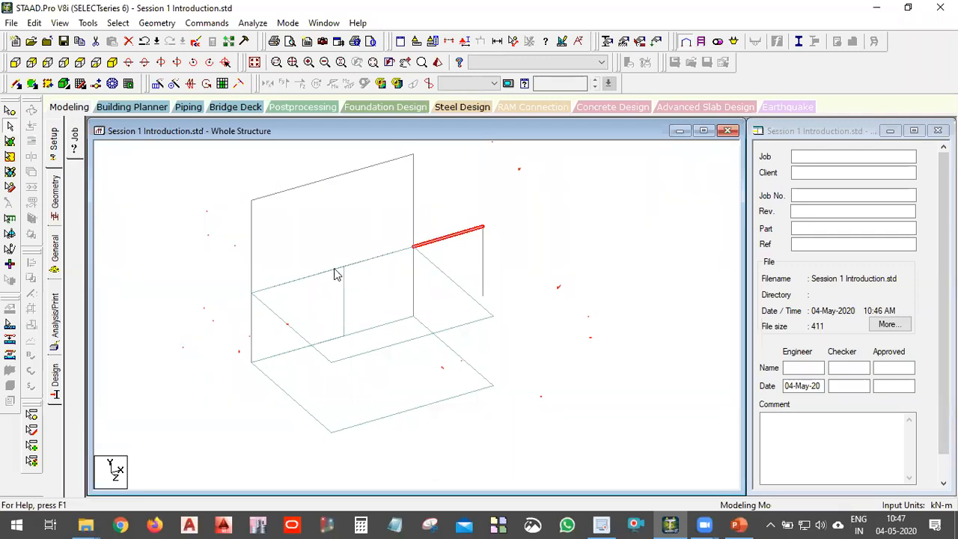
pyautogui.click(297, 306)
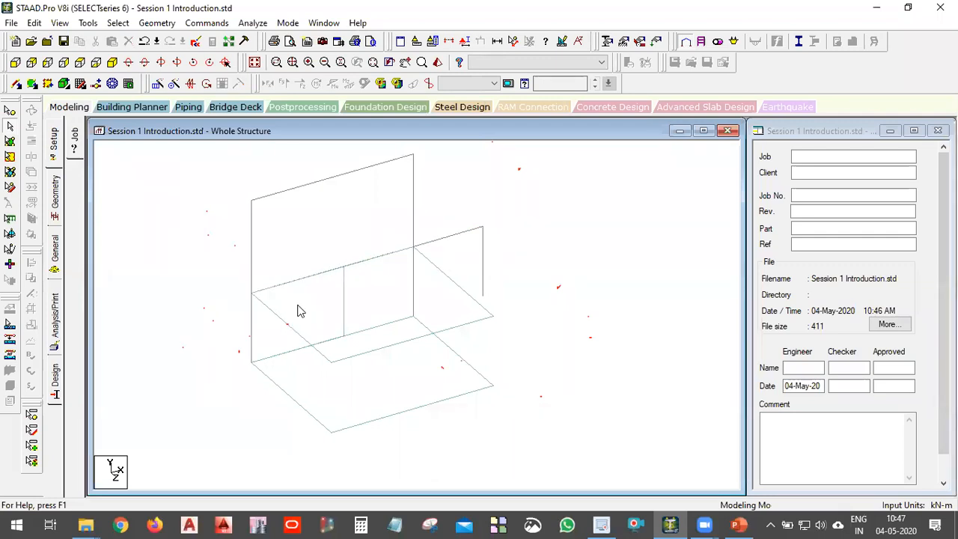
# With the Nodes Cursor, select the upper storey's corner node and the first-floor node at X = 7 m in turn.
pyautogui.click(10, 110)
pyautogui.click(252, 201)
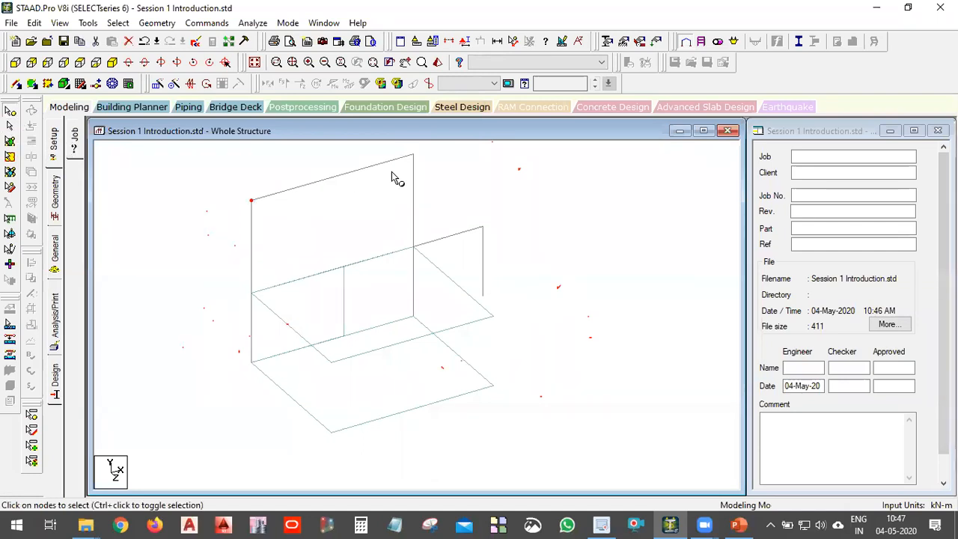
pyautogui.click(414, 246)
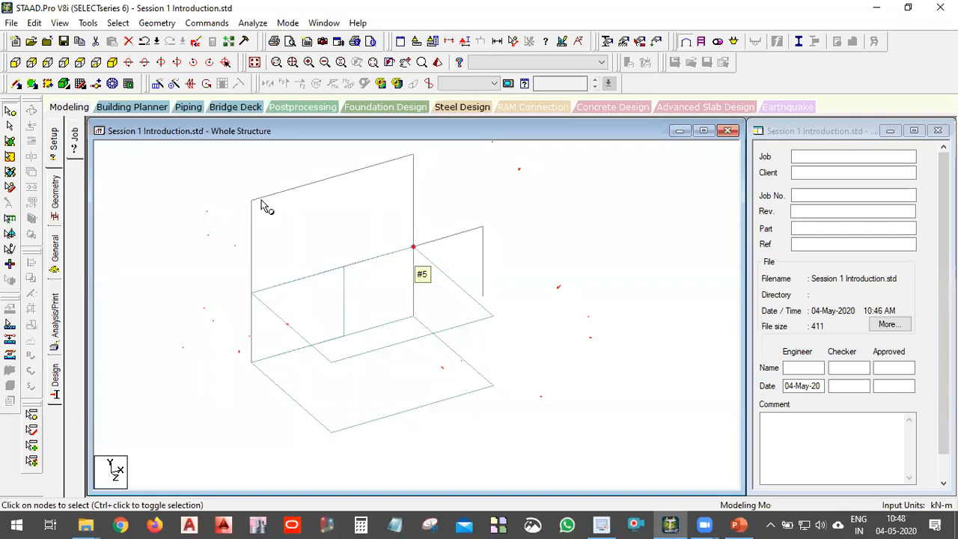
# With the Beams Cursor, select the upper storey's roof beam and its two columns one after another.
pyautogui.click(10, 126)
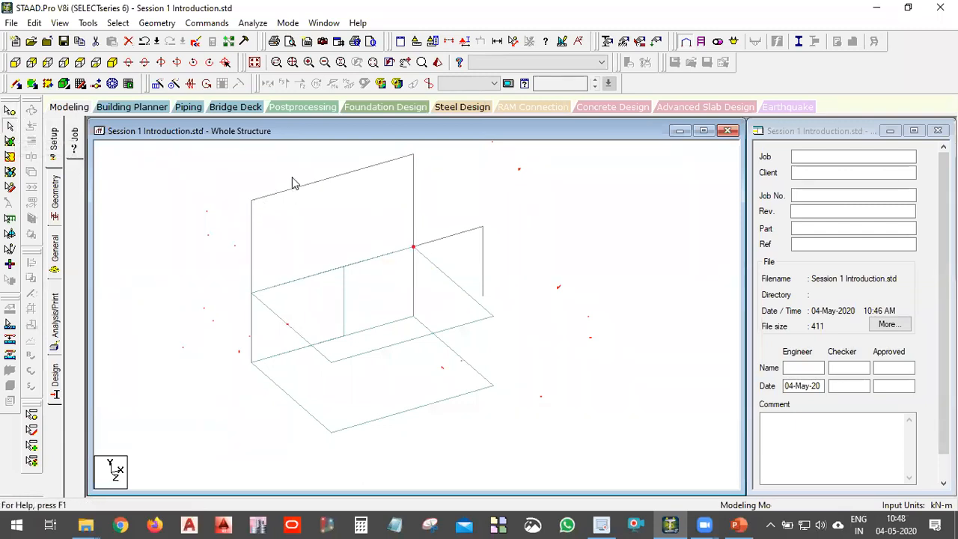
pyautogui.click(309, 184)
pyautogui.click(413, 189)
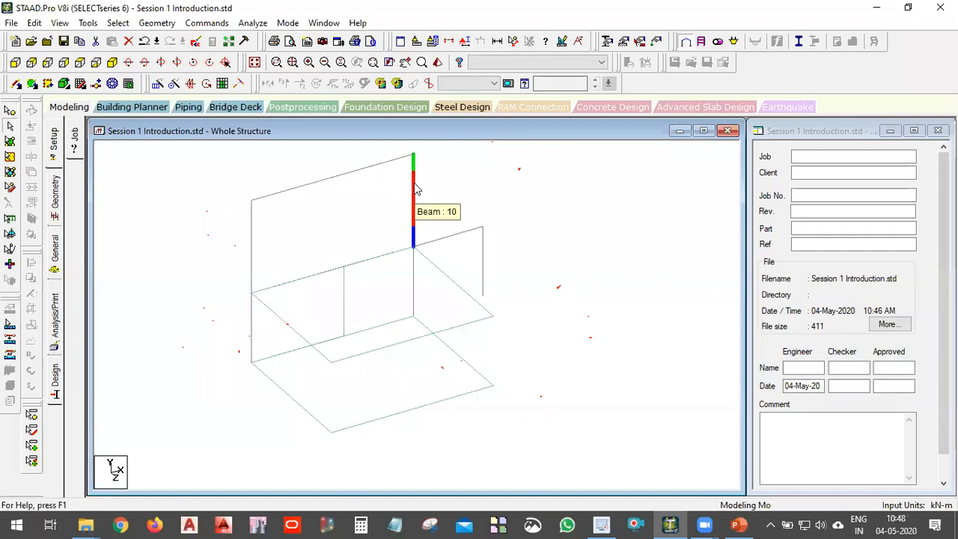
pyautogui.click(253, 255)
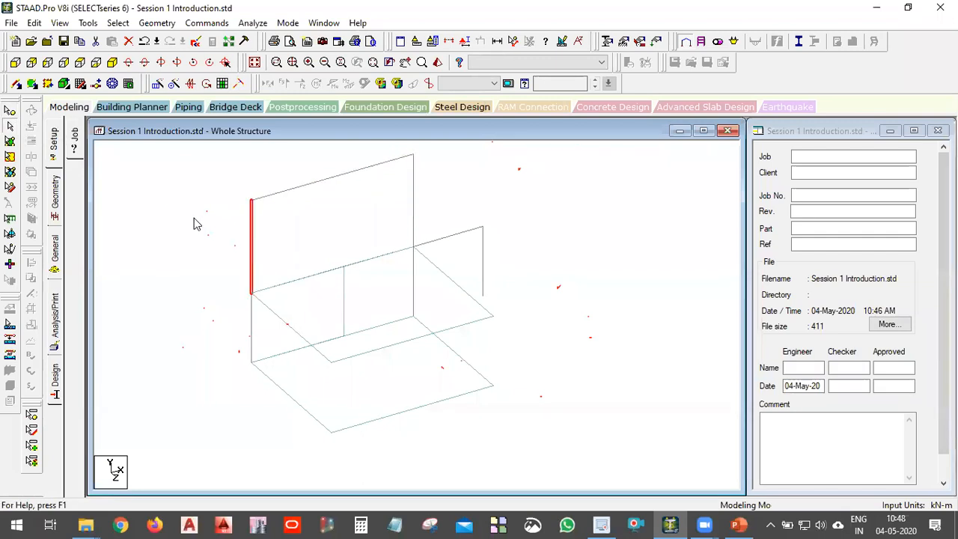
# With the Plates Cursor, select the ground-level horizontal plate and delete it together with its orphaned nodes.
pyautogui.click(12, 144)
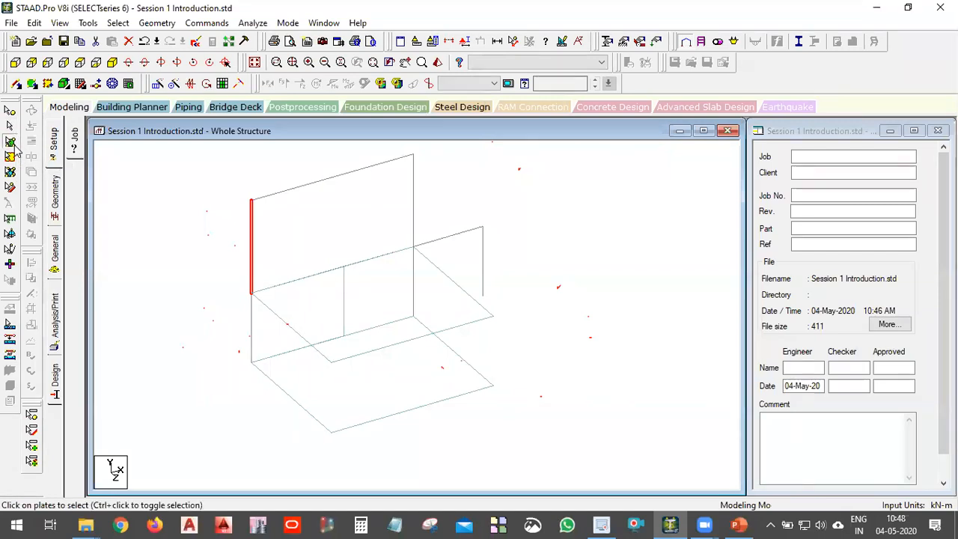
pyautogui.click(356, 304)
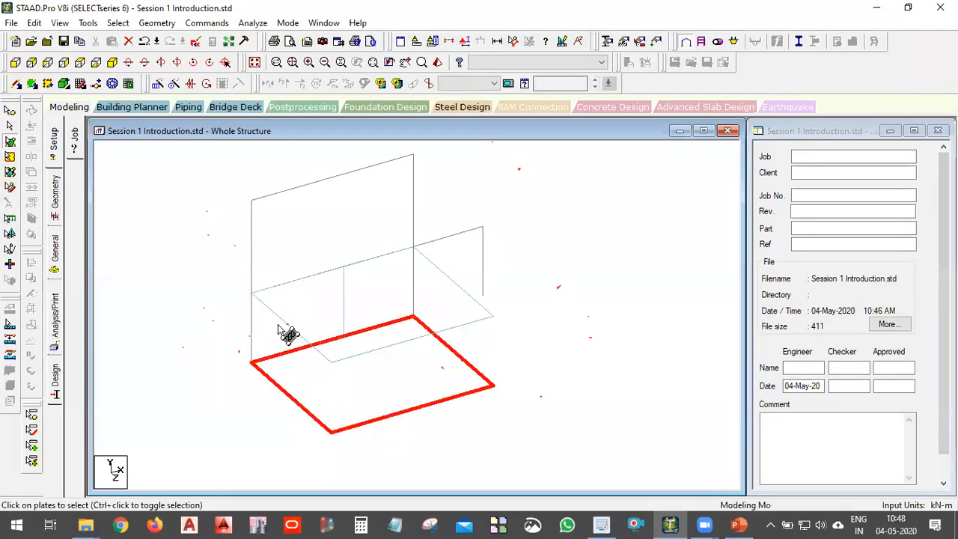
pyautogui.doubleClick(315, 370)
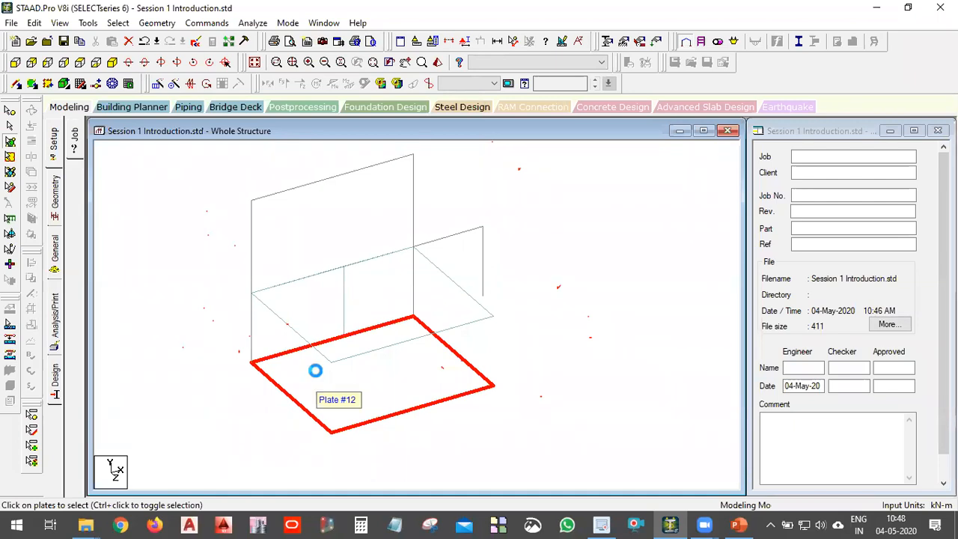
pyautogui.press('Delete')
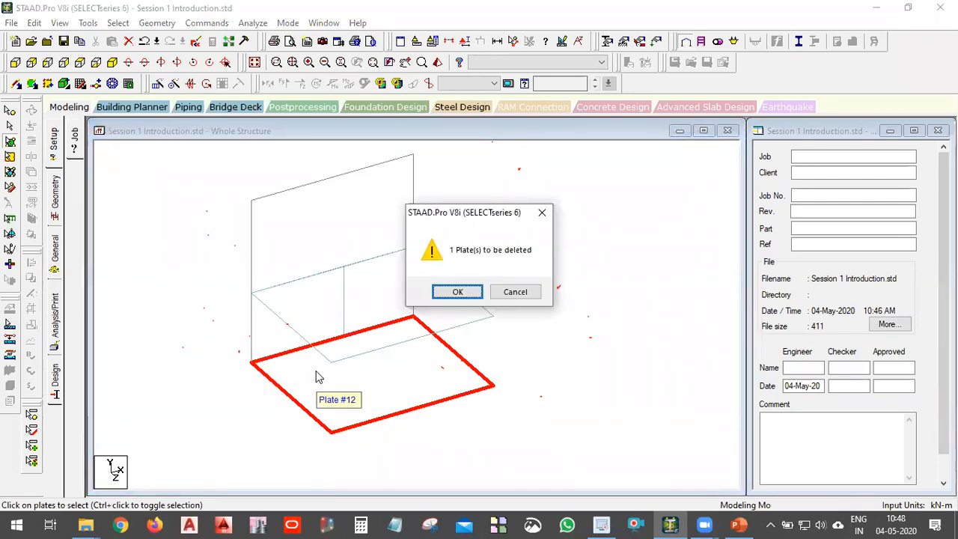
pyautogui.click(473, 297)
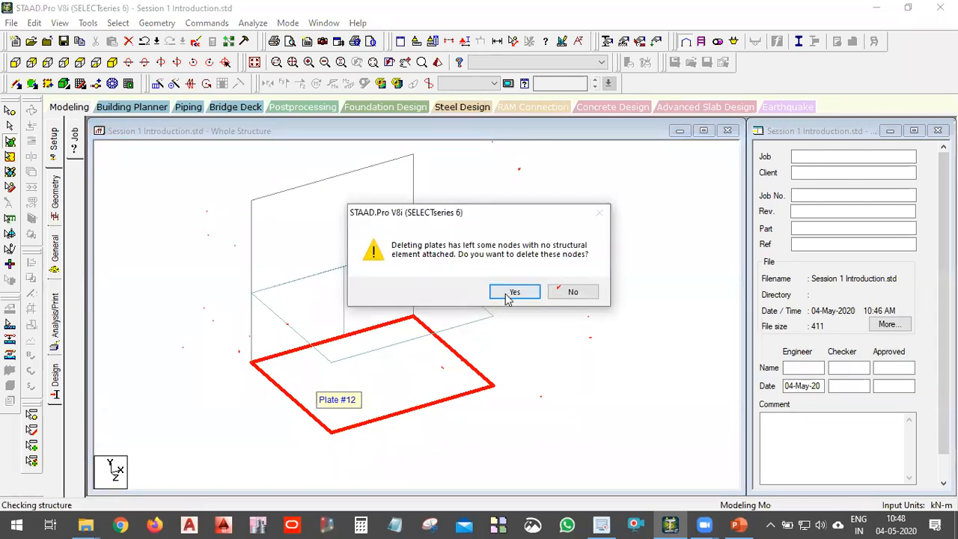
pyautogui.click(514, 292)
# Select the vertical plate in the first bay of the lower storey and delete it.
pyautogui.click(234, 395)
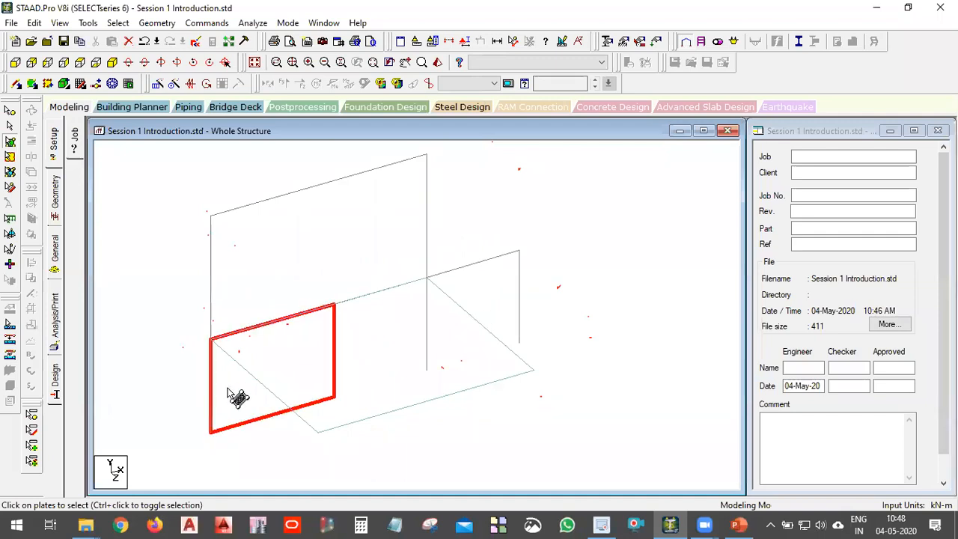
pyautogui.click(130, 43)
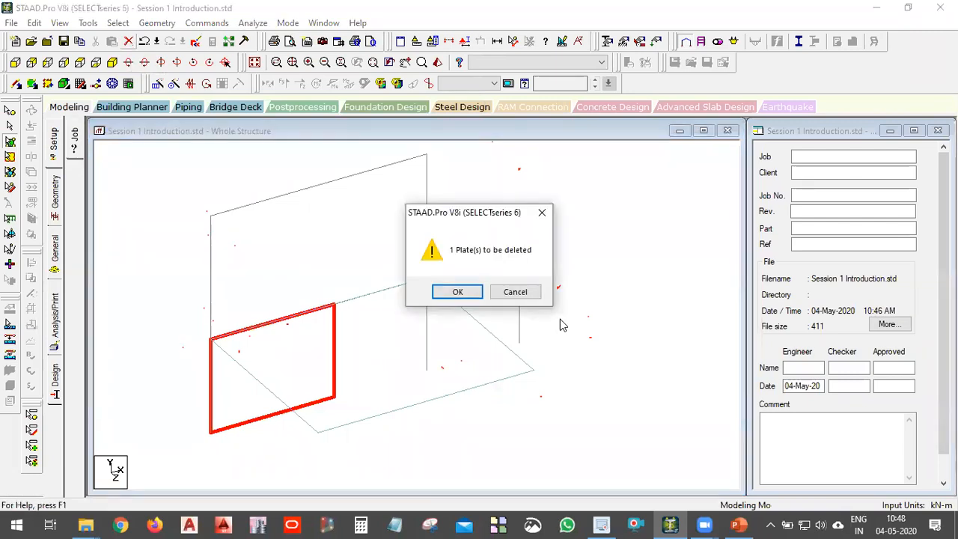
pyautogui.press('Return')
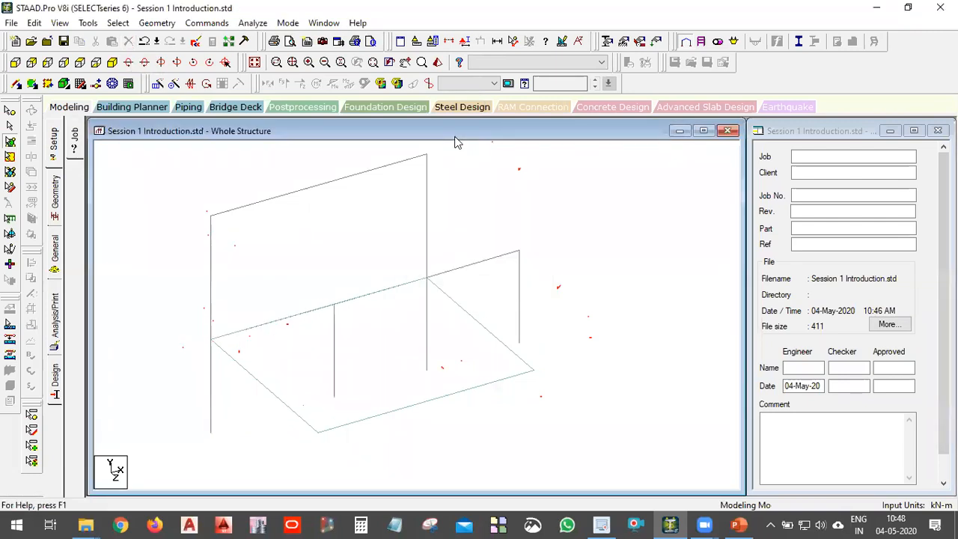
# Open a 3D rendering to examine the remaining first-floor plate and frame from different angles, and close it.
pyautogui.click(486, 68)
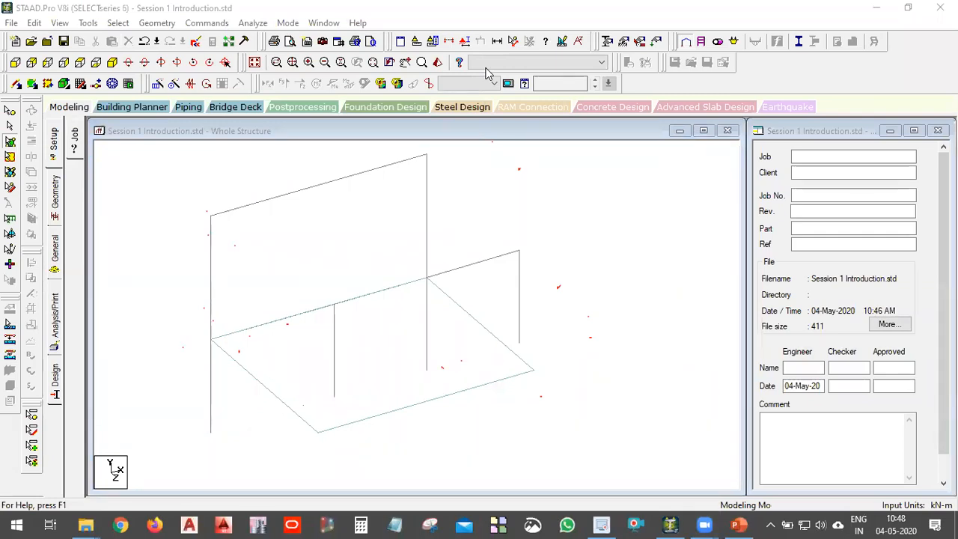
pyautogui.click(562, 339)
pyautogui.rightClick(562, 339)
pyautogui.click(618, 331)
pyautogui.moveTo(516, 331); pyautogui.dragTo(566, 352)
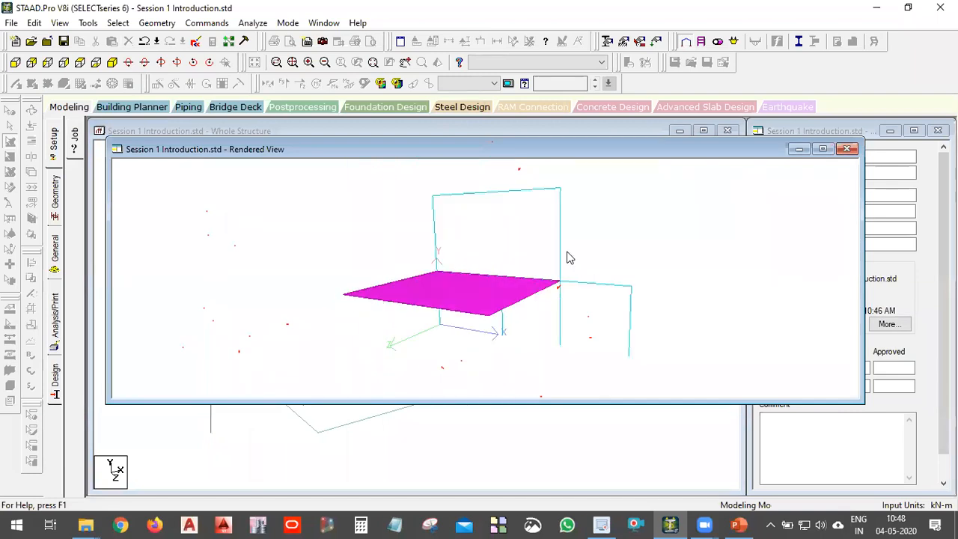
pyautogui.moveTo(568, 257); pyautogui.dragTo(521, 306)
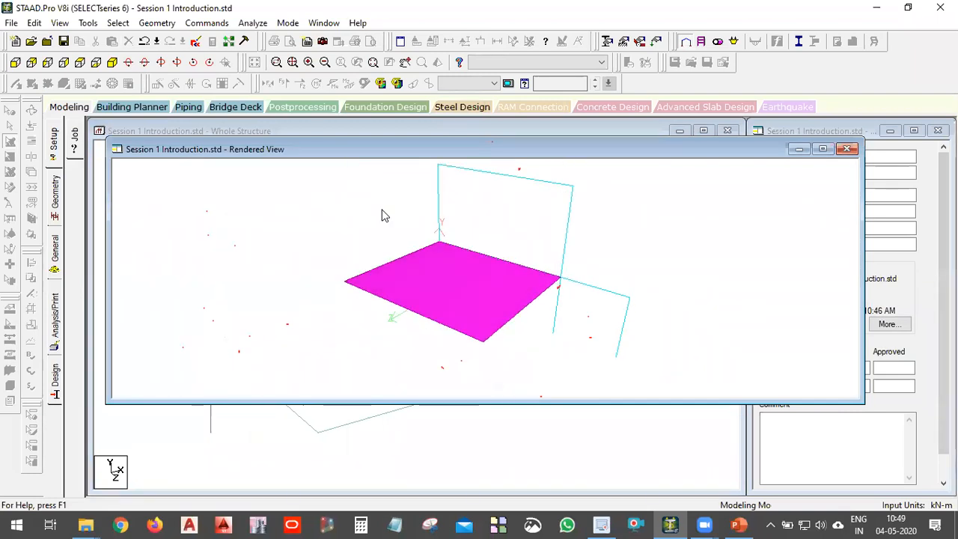
pyautogui.moveTo(573, 303)
pyautogui.mouseDown()
pyautogui.moveTo(551, 333)
pyautogui.moveTo(528, 325)
pyautogui.moveTo(552, 285)
pyautogui.moveTo(545, 336)
pyautogui.moveTo(584, 314)
pyautogui.mouseUp()
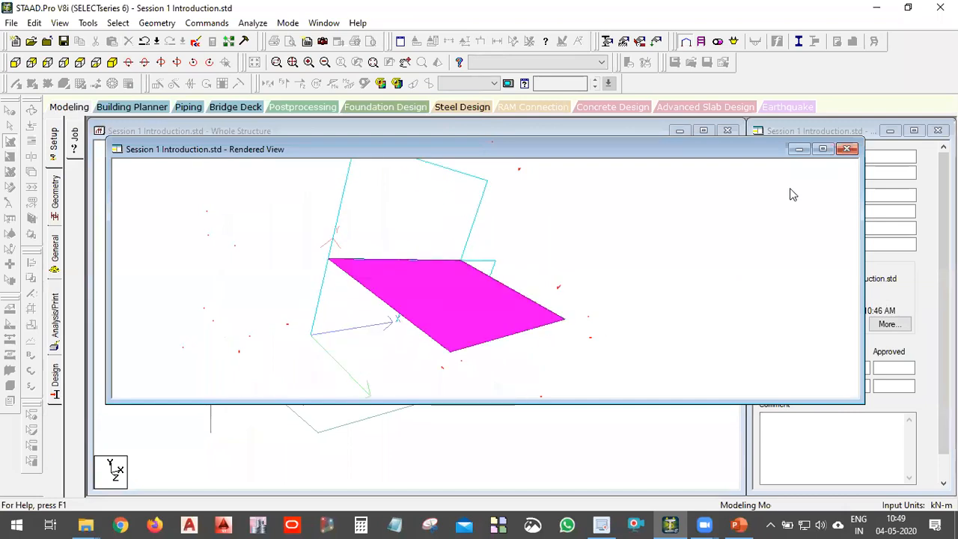
pyautogui.click(854, 151)
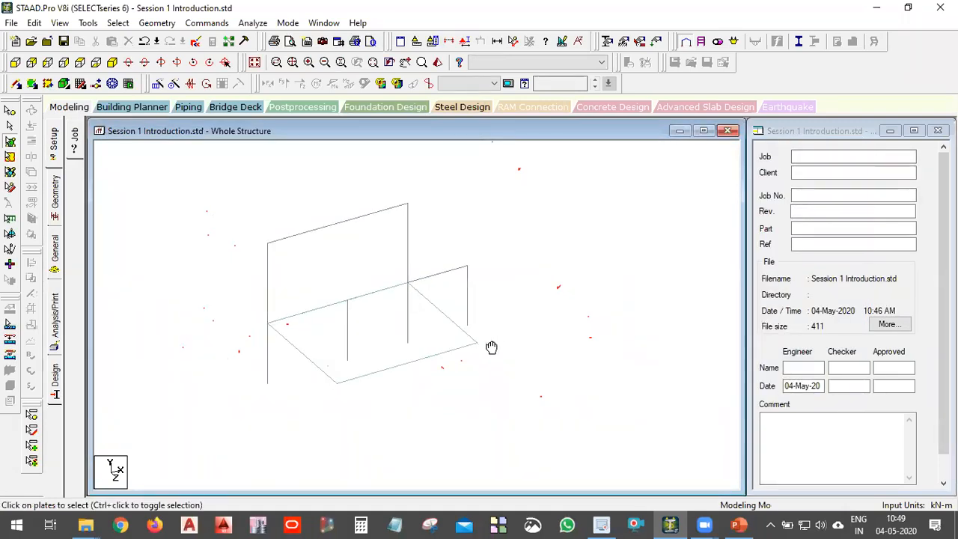
# Save the Session 1 Introduction model, and confirm saving it again twice.
pyautogui.moveTo(522, 348); pyautogui.dragTo(530, 281)
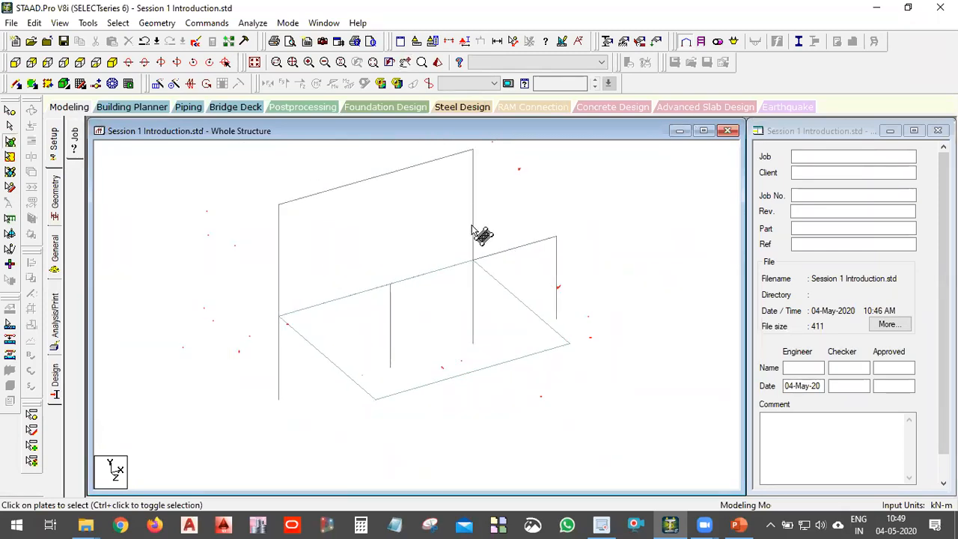
pyautogui.hotkey('ctrl', 's')
pyautogui.press('Return')
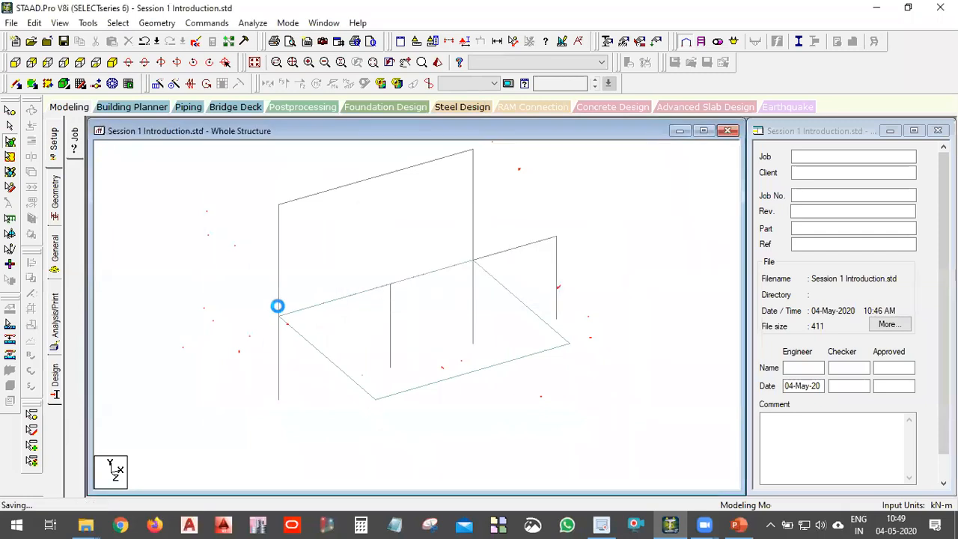
pyautogui.click(63, 41)
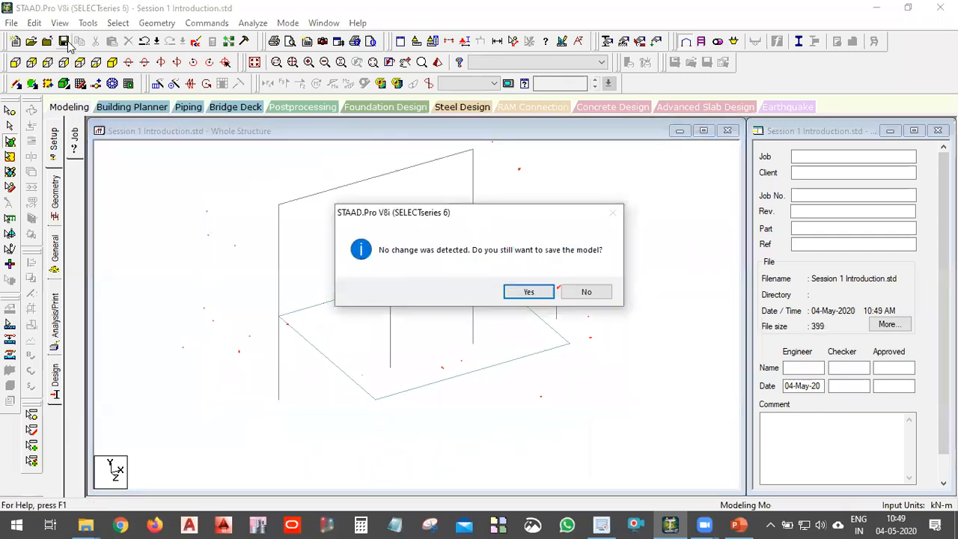
pyautogui.click(529, 291)
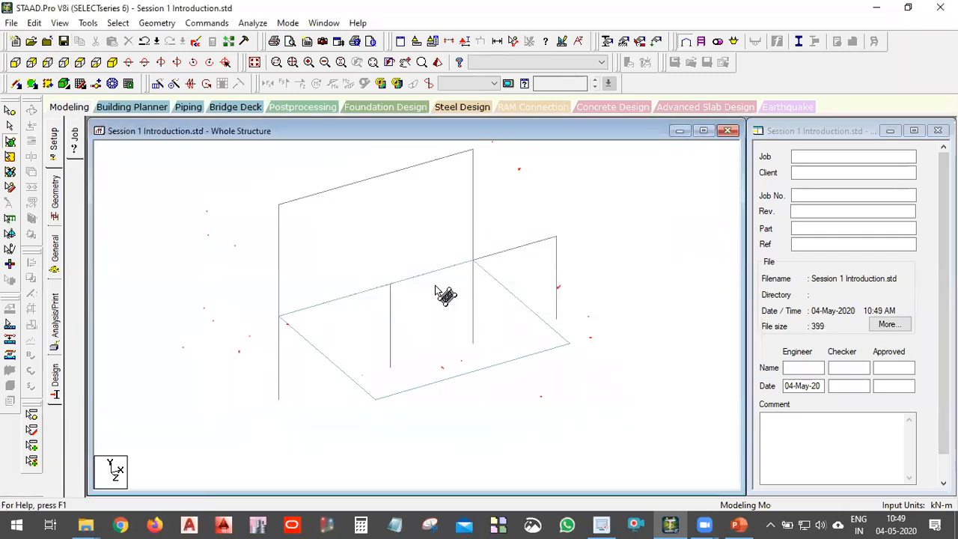
pyautogui.hotkey('ctrl', 's')
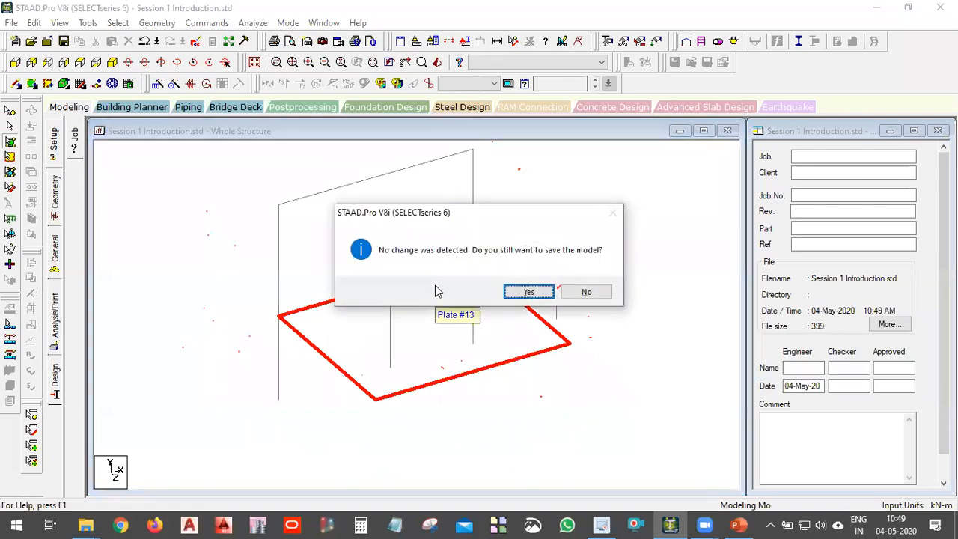
pyautogui.click(528, 292)
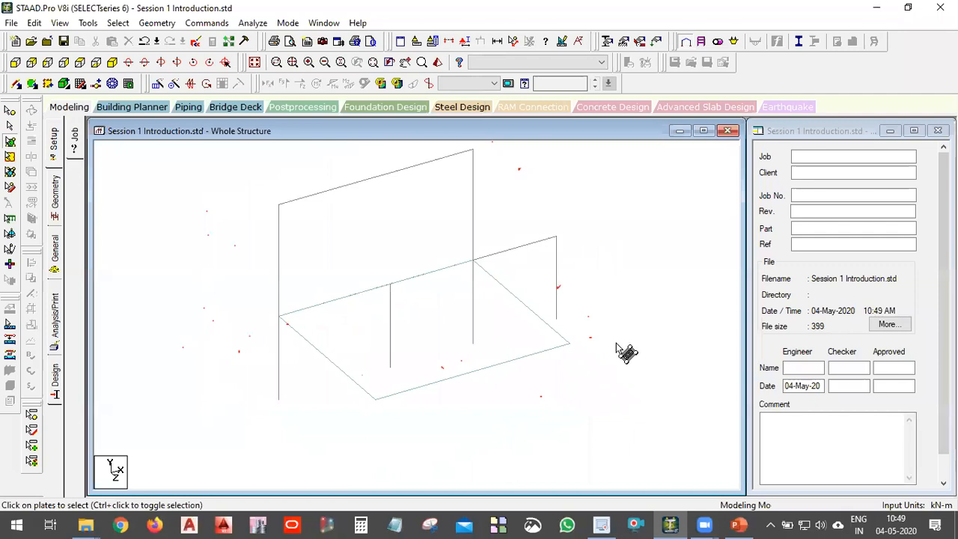
# Select the first-floor horizontal plate, delete it together with its orphaned nodes, and leave plate selection.
pyautogui.click(526, 324)
pyautogui.press('Delete')
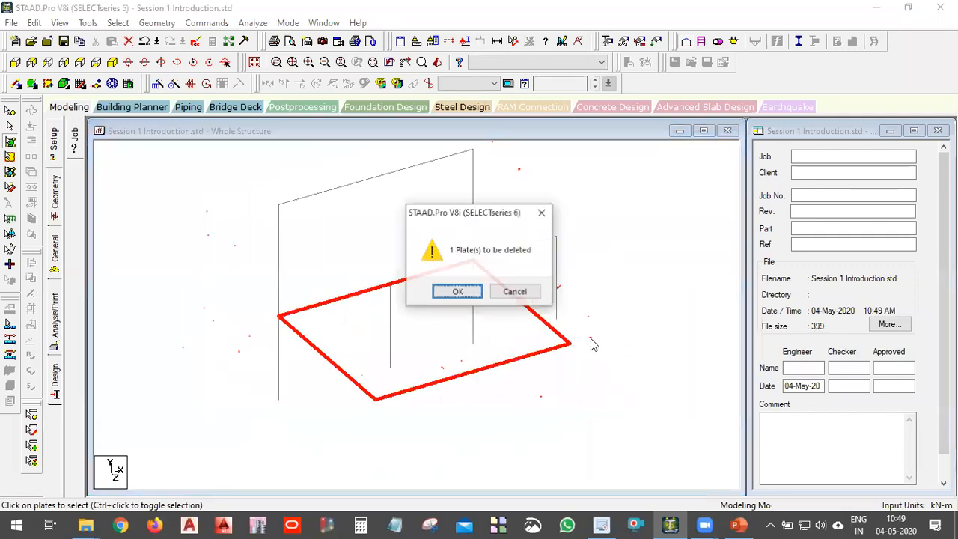
pyautogui.press('Return')
pyautogui.click(508, 289)
pyautogui.scroll(-3, 526, 299)
pyautogui.moveTo(517, 261); pyautogui.dragTo(515, 280, button='middle')
pyautogui.scroll(4, 498, 322)
pyautogui.press('Escape')
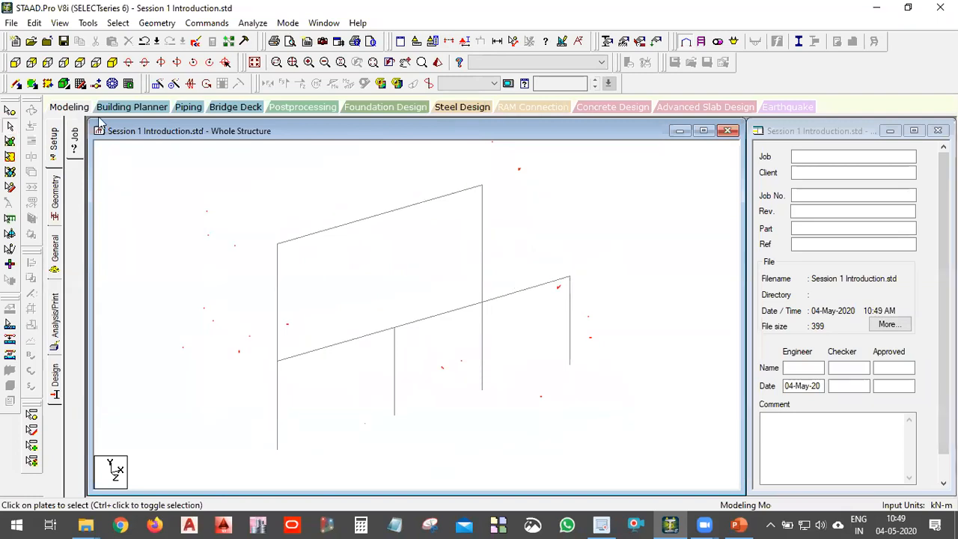
# Select the first two first-floor beams and the intermediate column one after another, and clear the selection.
pyautogui.moveTo(372, 317); pyautogui.dragTo(394, 301, button='middle')
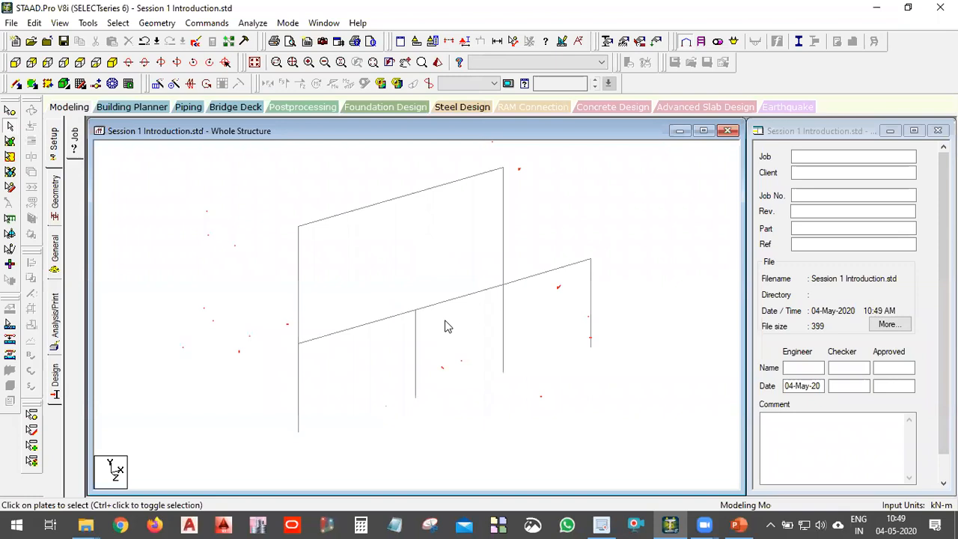
pyautogui.click(460, 298)
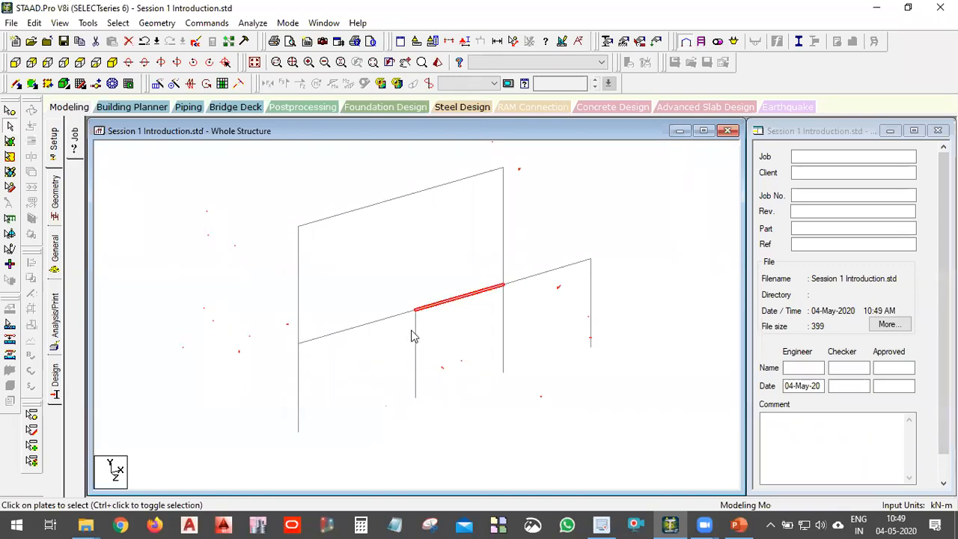
pyautogui.click(416, 328)
pyautogui.click(401, 314)
pyautogui.click(461, 297)
pyautogui.click(463, 350)
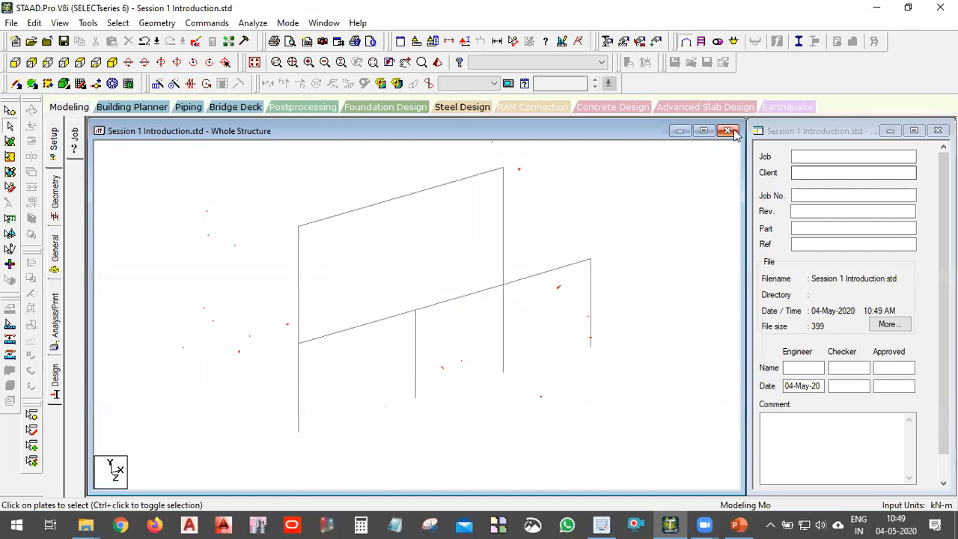
# Close the Session 1 Introduction model and save its changes.
pyautogui.click(727, 131)
pyautogui.click(937, 131)
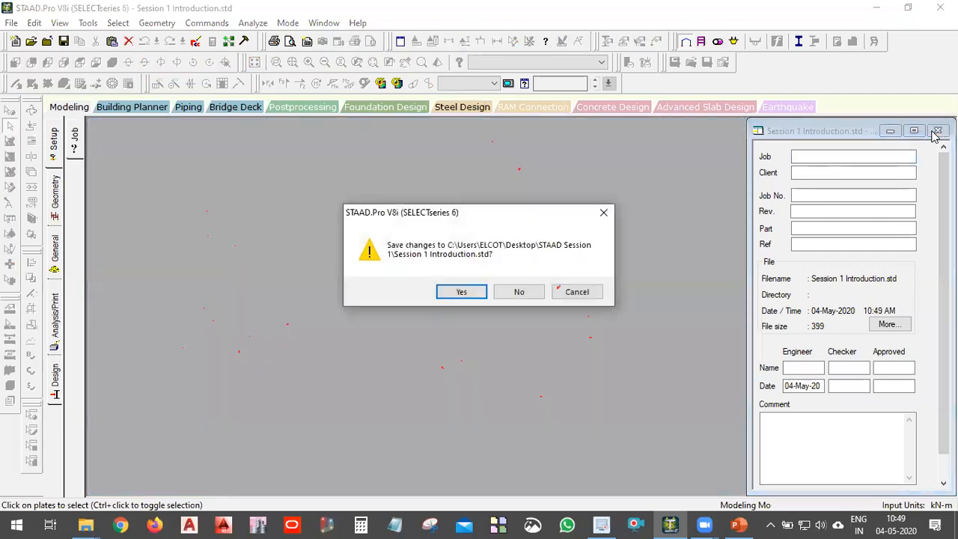
pyautogui.click(479, 289)
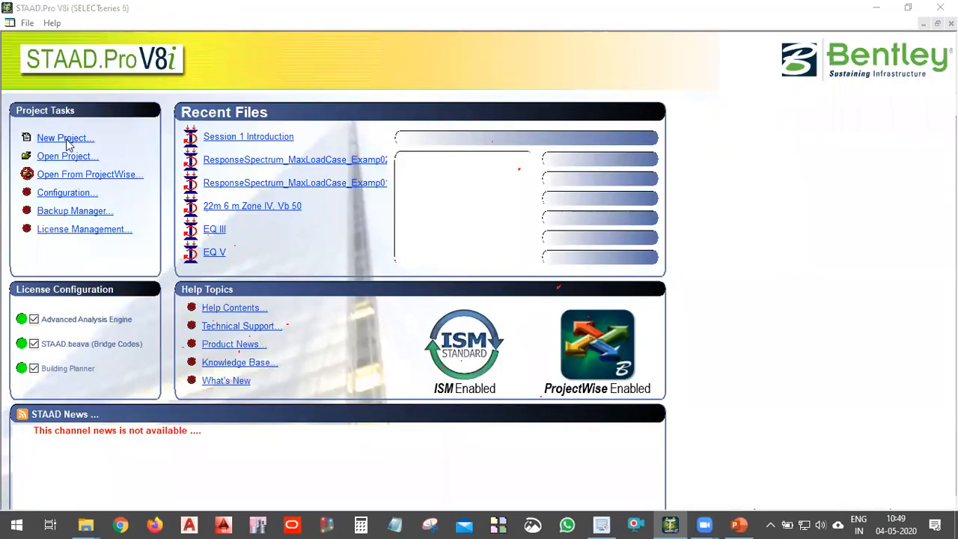
# Start a new project of the Space type with metre and kilonewton units.
pyautogui.click(65, 140)
pyautogui.click(556, 172)
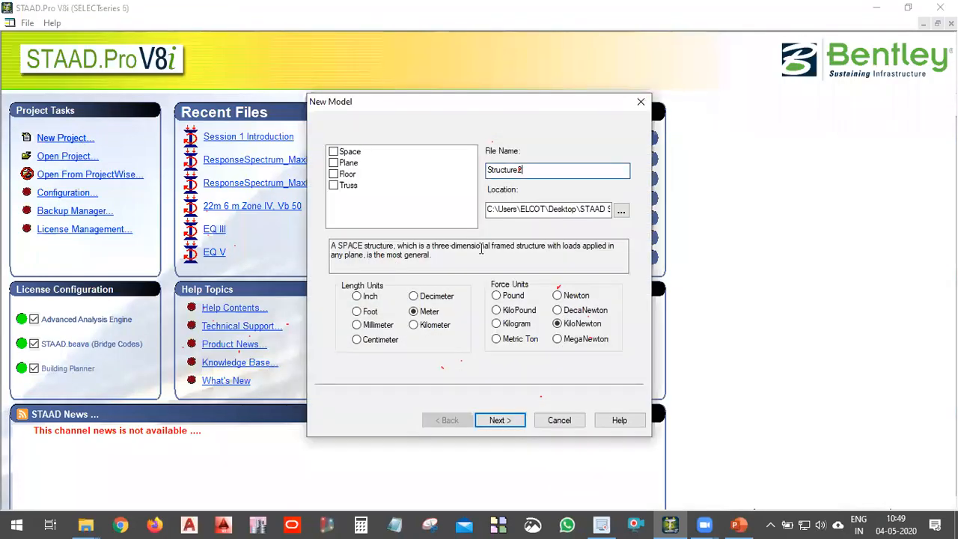
pyautogui.moveTo(594, 212); pyautogui.dragTo(621, 210)
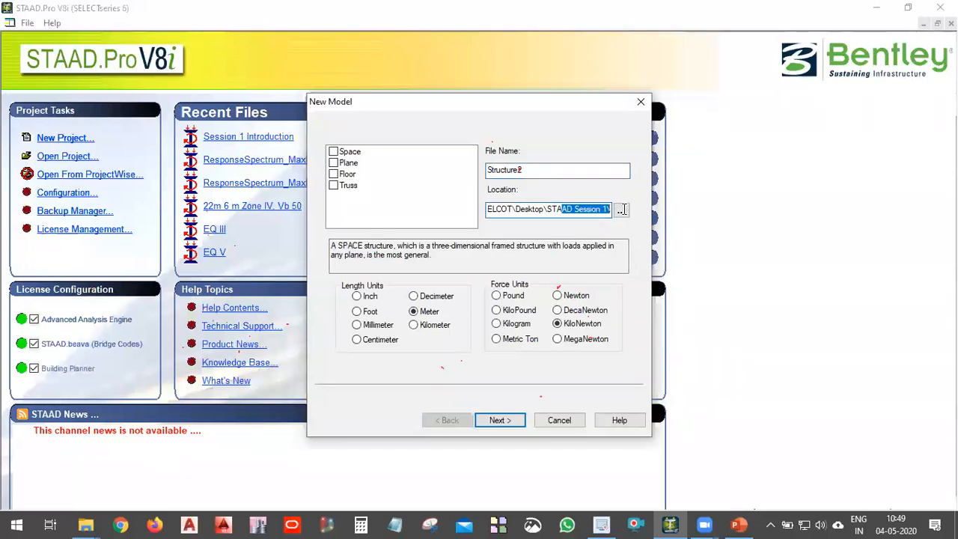
pyautogui.click(607, 210)
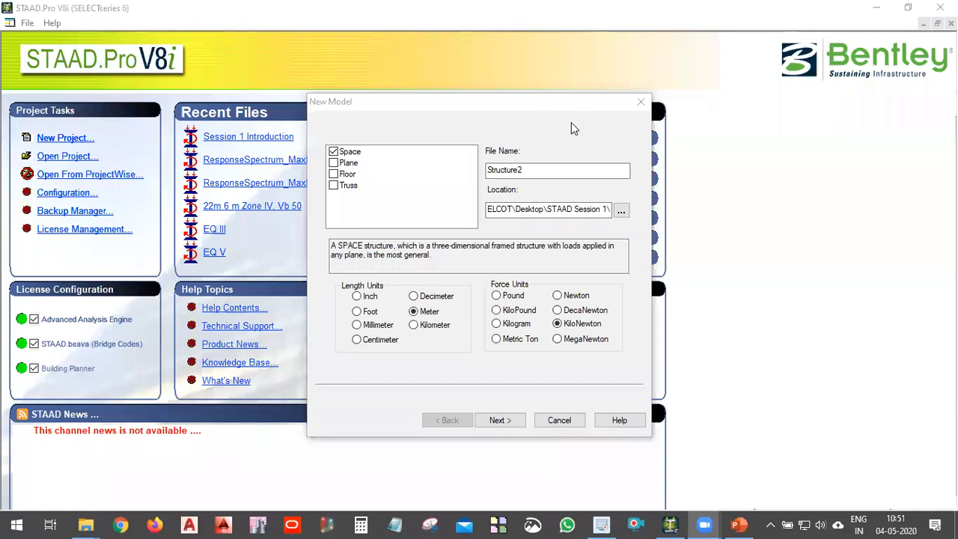
pyautogui.click(589, 109)
pyautogui.moveTo(568, 98); pyautogui.dragTo(526, 70)
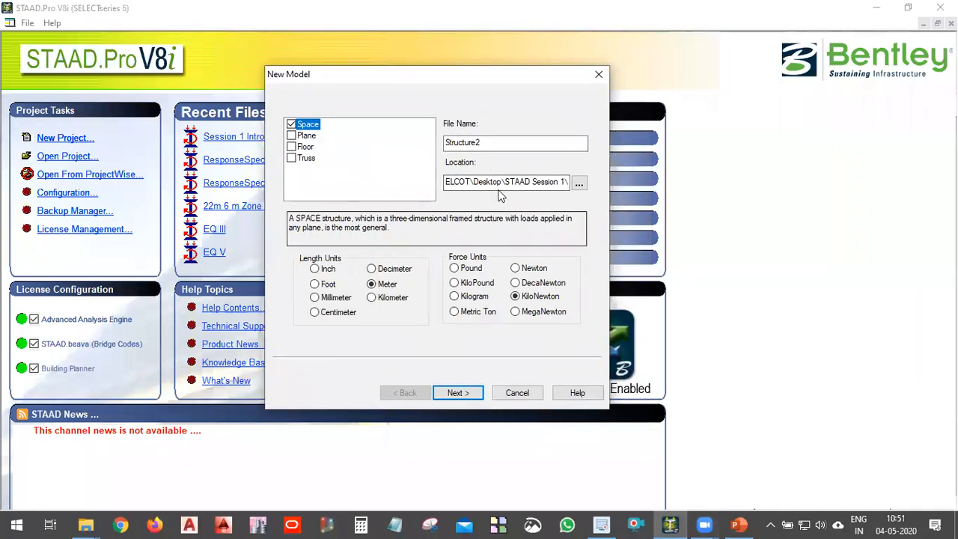
# Set the new model's location to the STAAD Session 1 folder on the Desktop.
pyautogui.moveTo(550, 182); pyautogui.dragTo(579, 184)
pyautogui.click(578, 184)
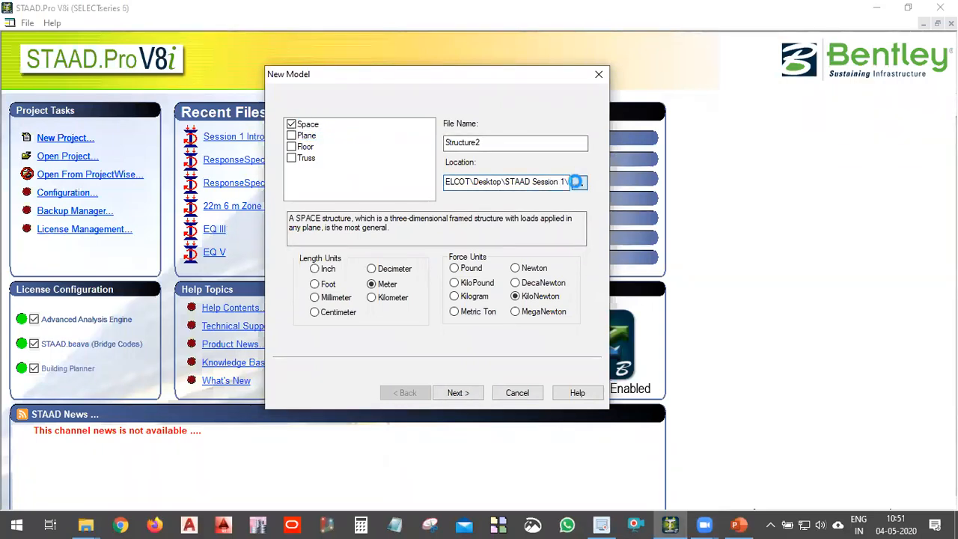
pyautogui.click(453, 304)
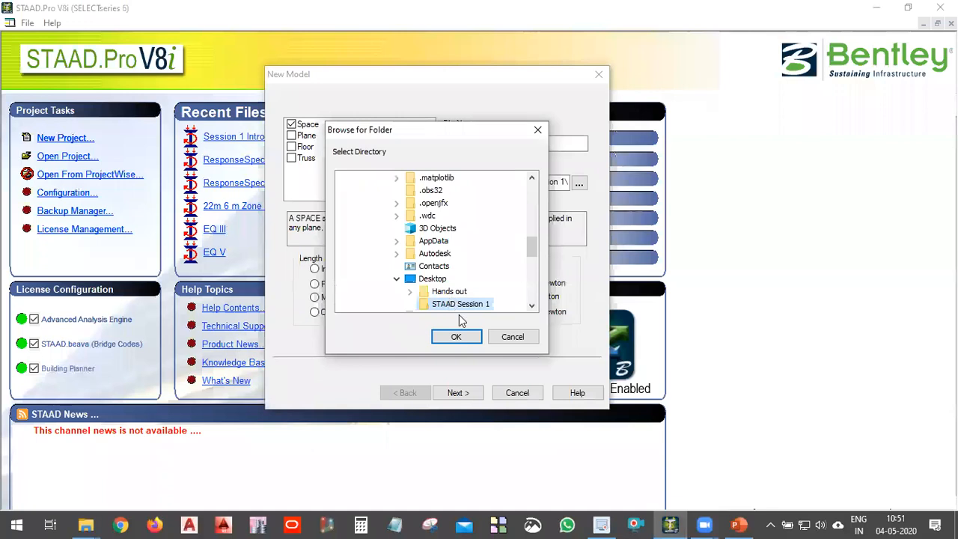
pyautogui.click(465, 337)
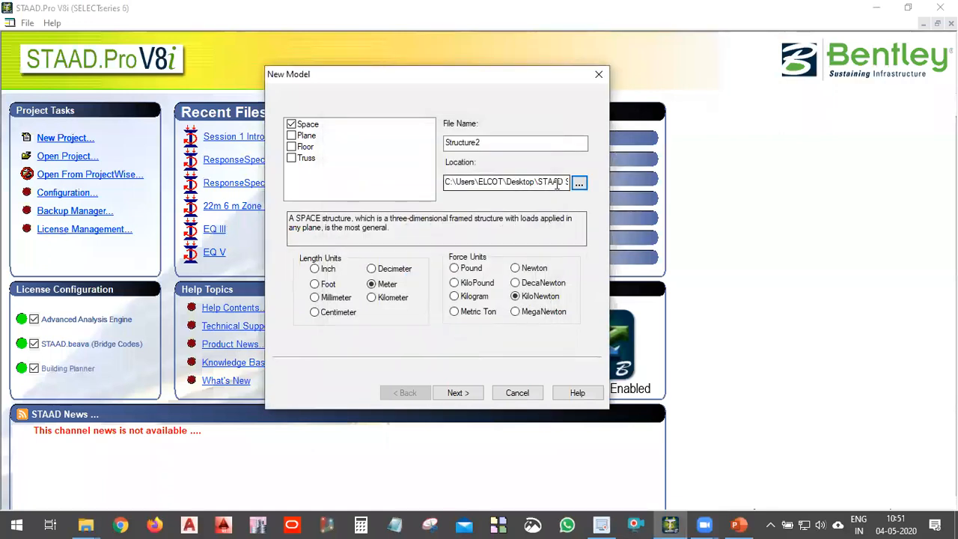
pyautogui.click(500, 145)
pyautogui.click(500, 145)
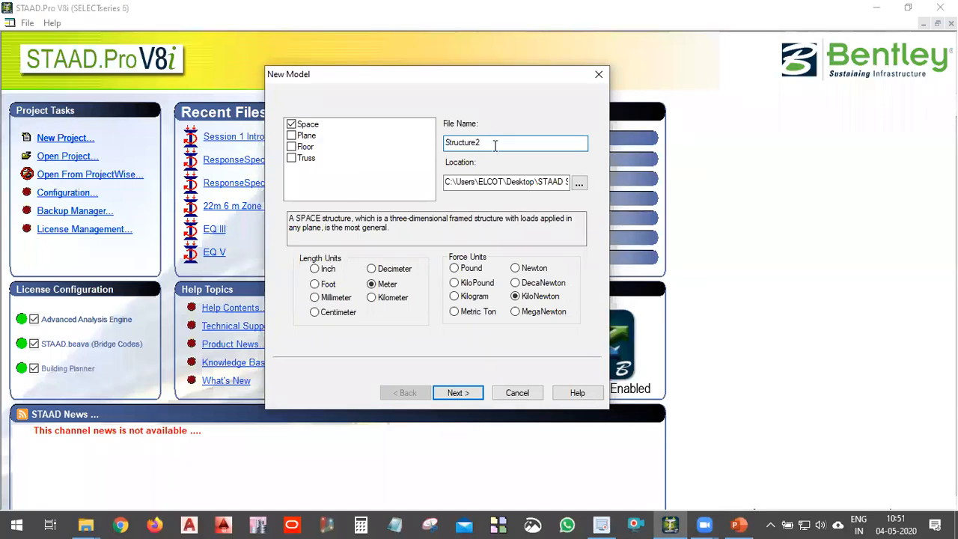
pyautogui.click(469, 142)
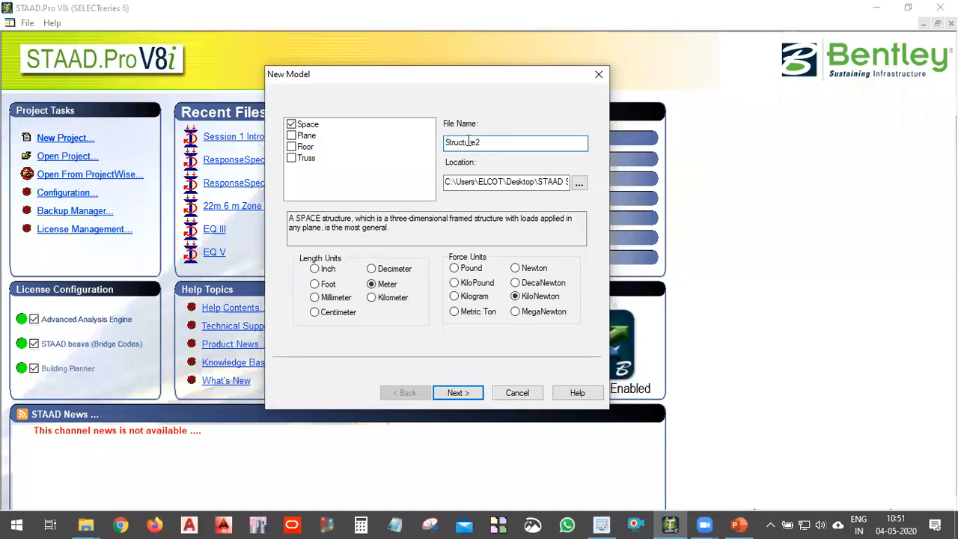
pyautogui.click(308, 125)
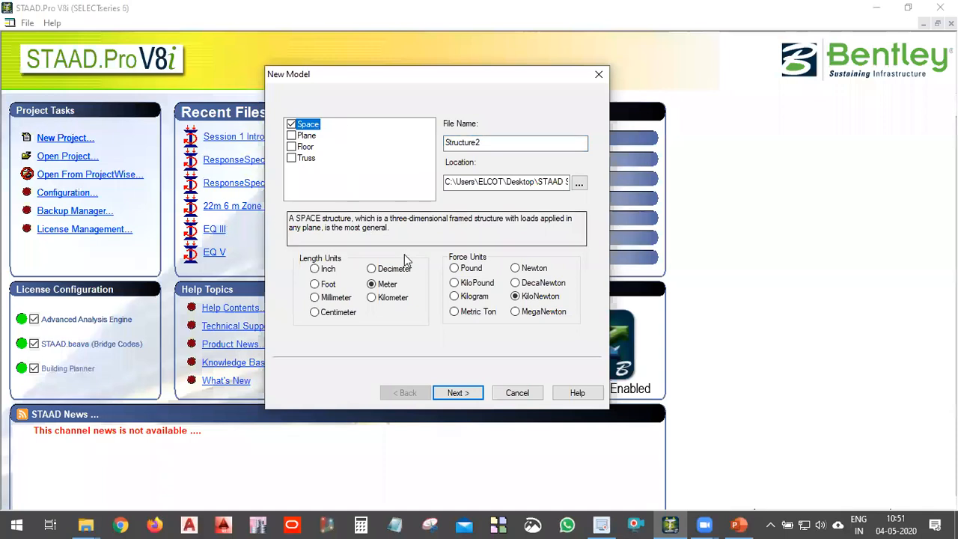
pyautogui.click(388, 284)
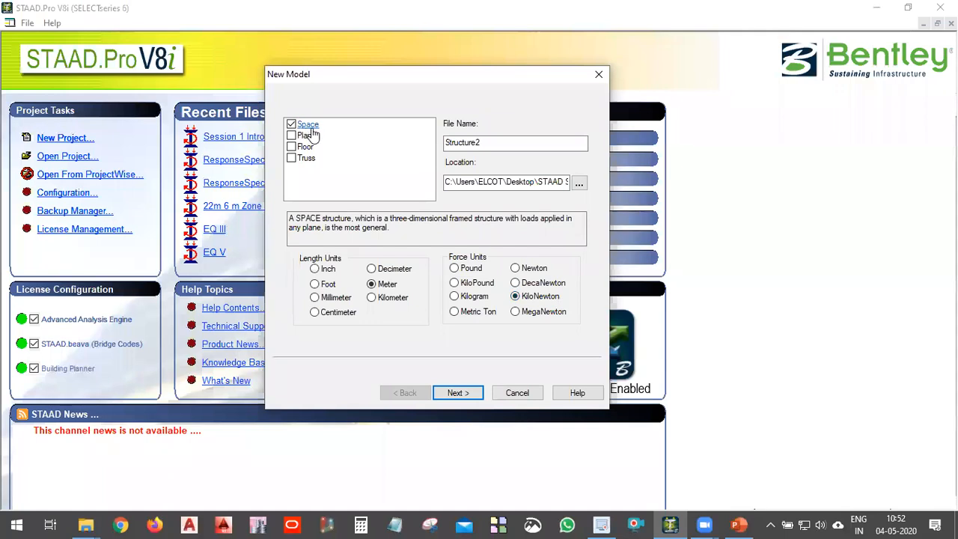
# Read the description of the Space structure type in the new model settings.
pyautogui.doubleClick(359, 227)
pyautogui.moveTo(389, 228); pyautogui.dragTo(278, 211)
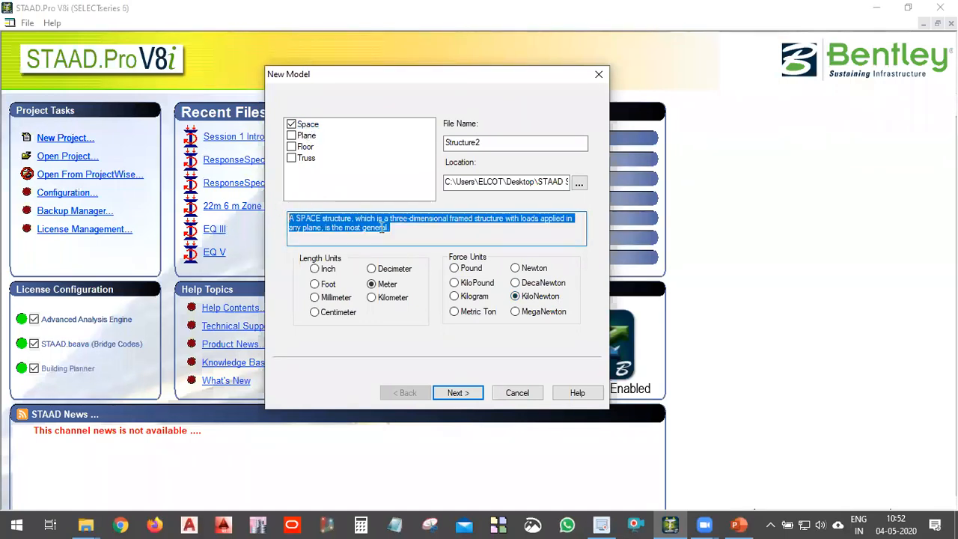
pyautogui.moveTo(405, 230); pyautogui.dragTo(267, 205)
pyautogui.click(309, 126)
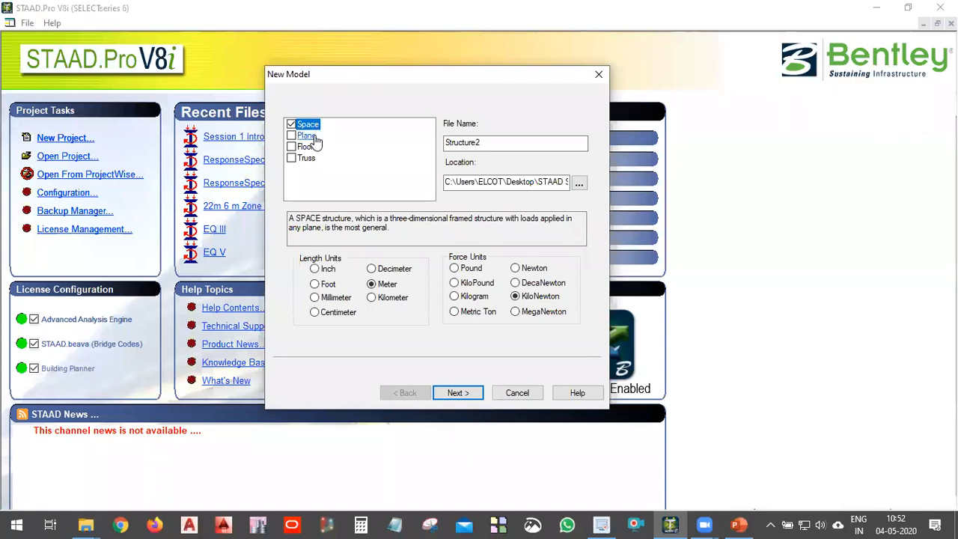
# Compare the descriptions of the Plane and Floor structure types.
pyautogui.click(312, 137)
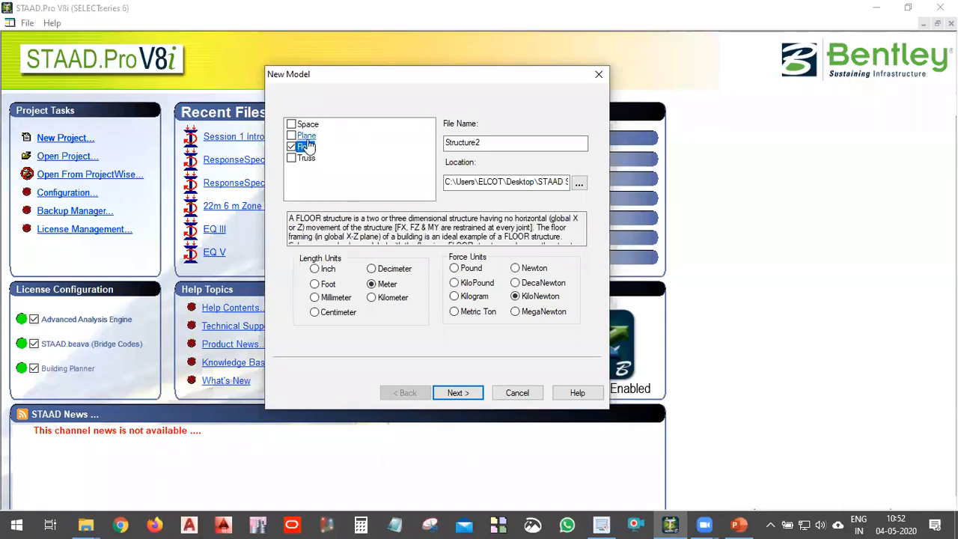
pyautogui.click(308, 146)
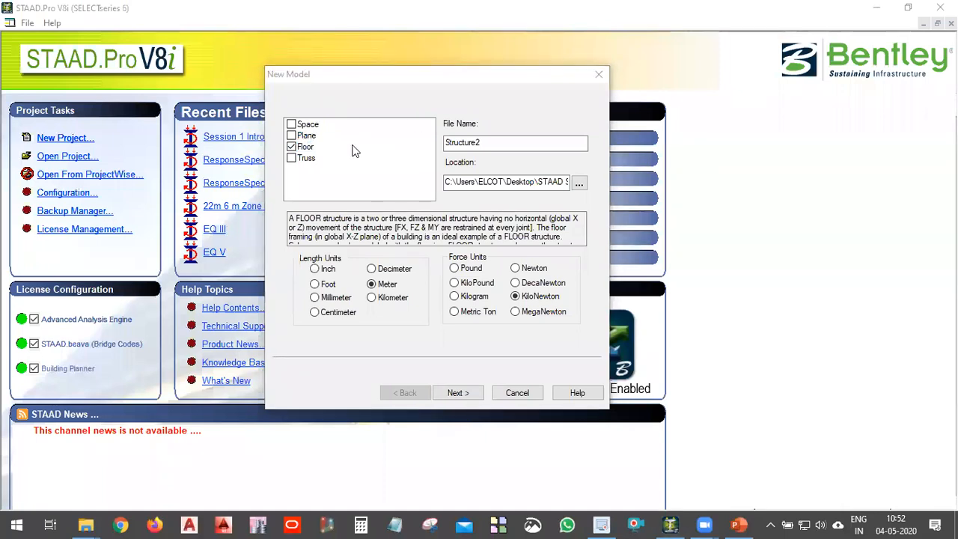
pyautogui.click(307, 135)
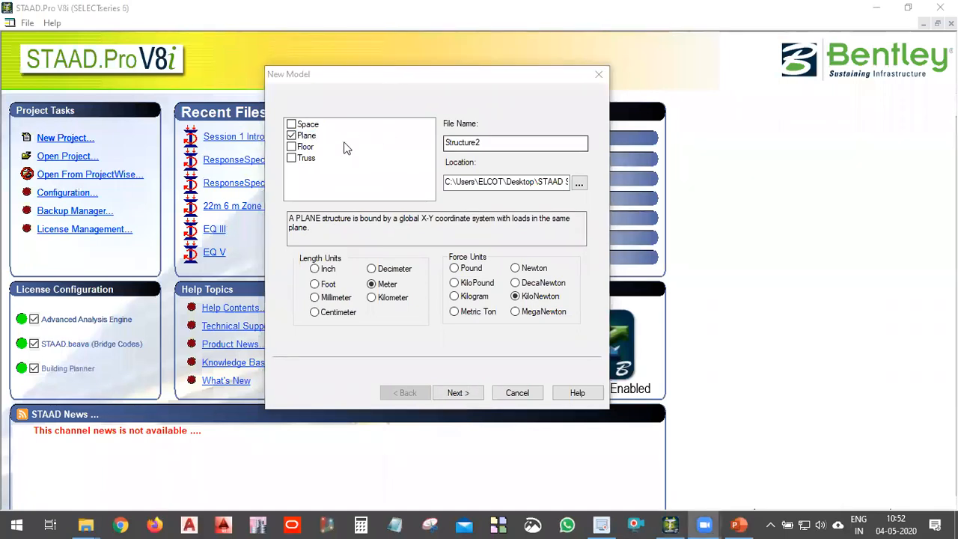
pyautogui.click(305, 147)
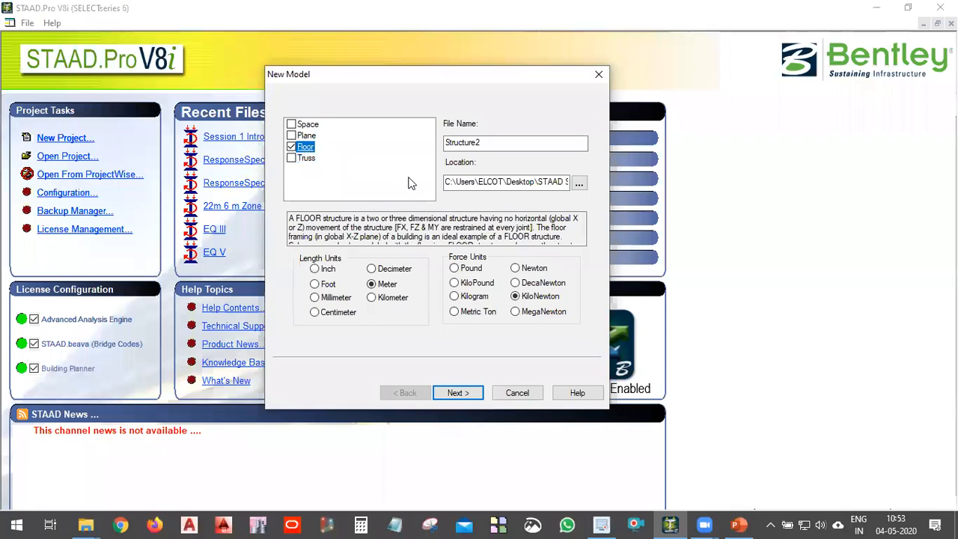
# Examine the Floor structure type's description, especially the part on restrained FX, FZ and MY movements.
pyautogui.doubleClick(469, 226)
pyautogui.click(471, 229)
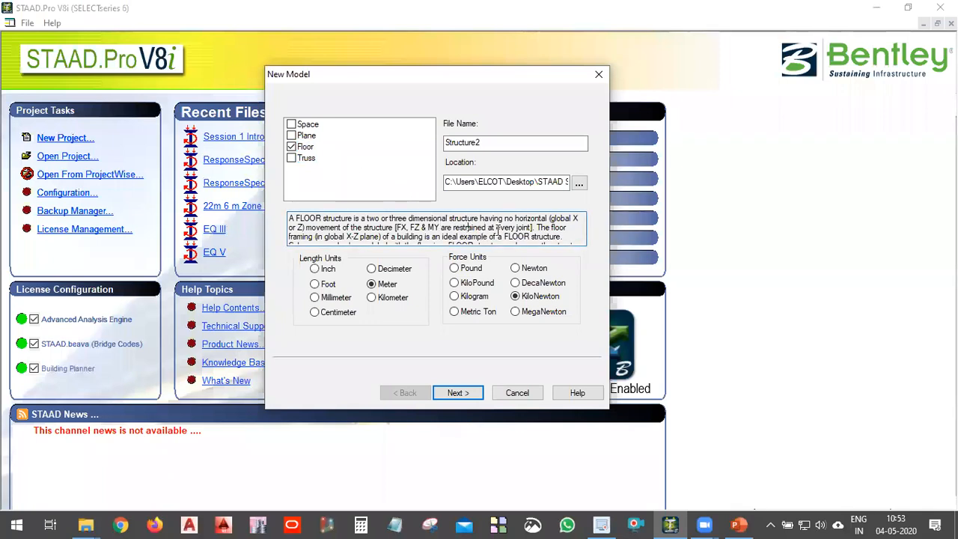
pyautogui.moveTo(535, 228); pyautogui.dragTo(419, 227)
pyautogui.click(420, 227)
pyautogui.doubleClick(439, 227)
pyautogui.click(439, 228)
pyautogui.click(410, 225)
pyautogui.click(302, 149)
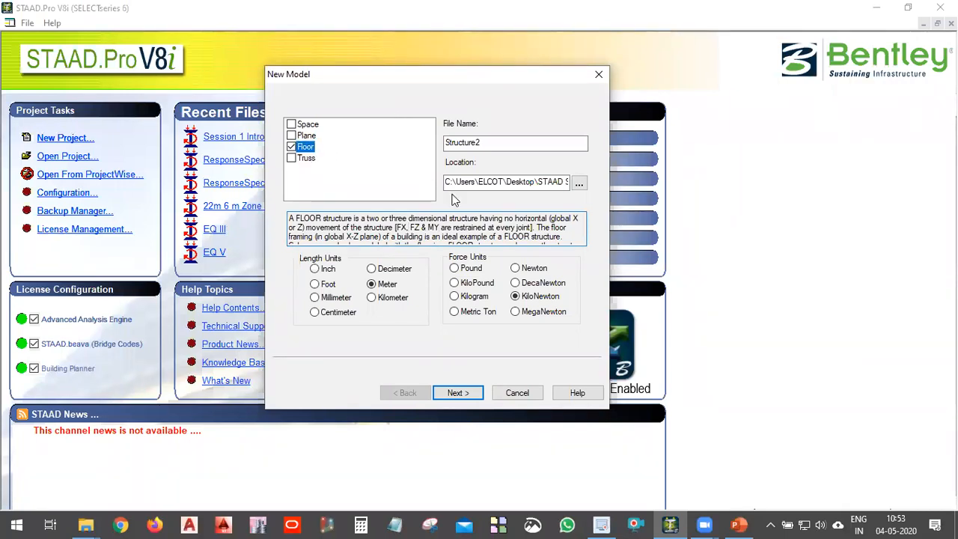
pyautogui.click(449, 227)
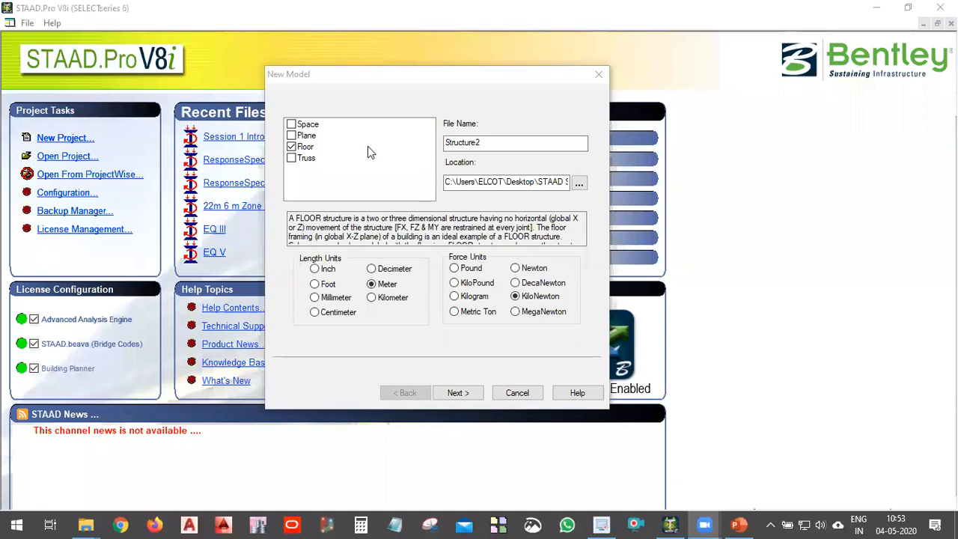
pyautogui.click(306, 148)
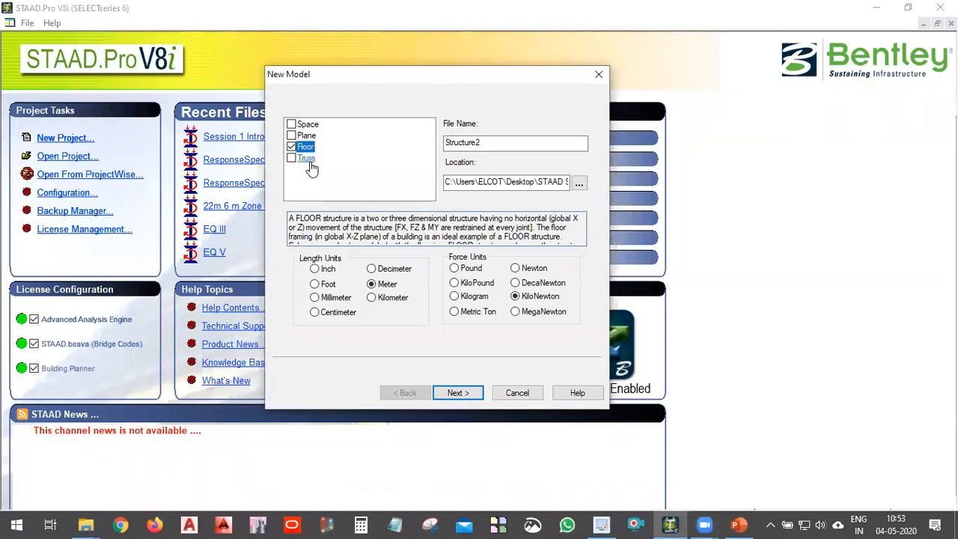
# Check the description of the Truss structure type and return to the Space type.
pyautogui.click(309, 158)
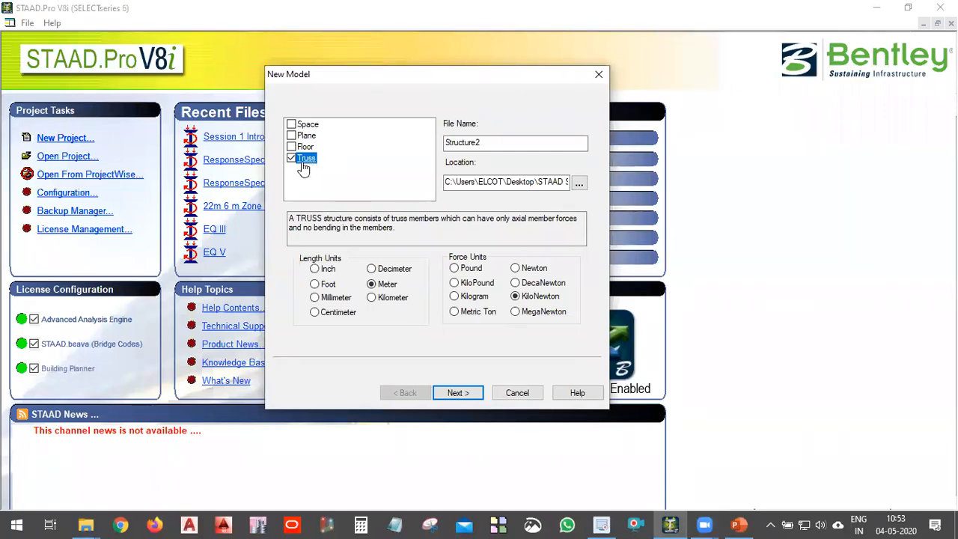
pyautogui.click(307, 125)
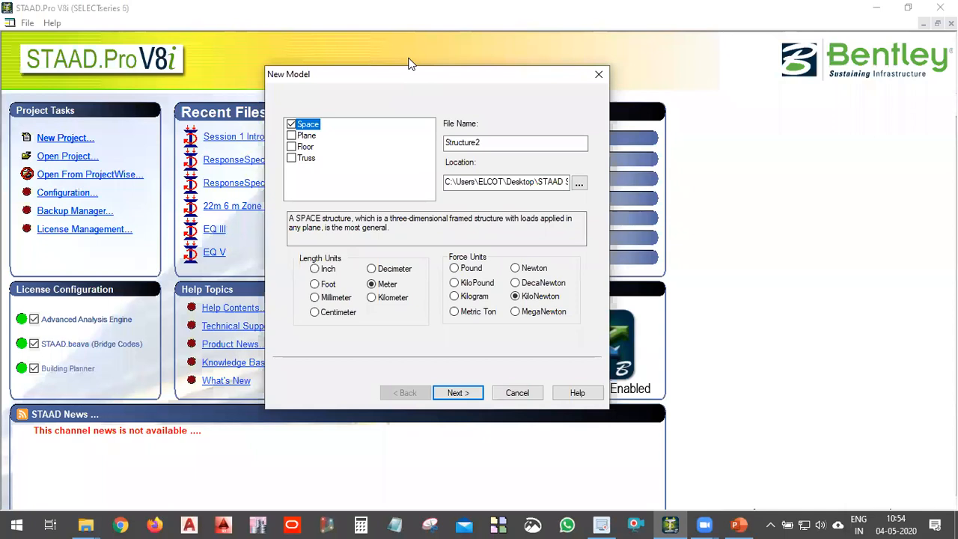
pyautogui.click(317, 127)
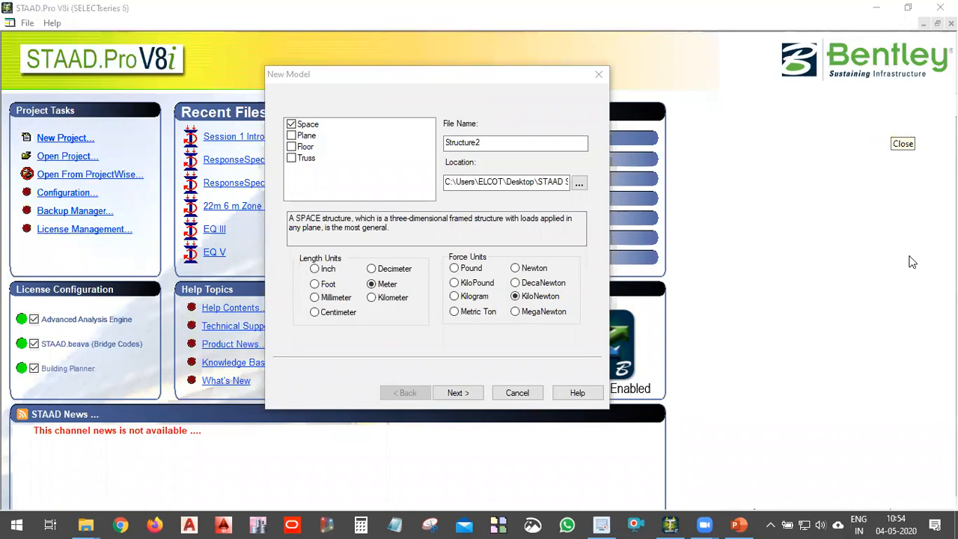
pyautogui.click(312, 127)
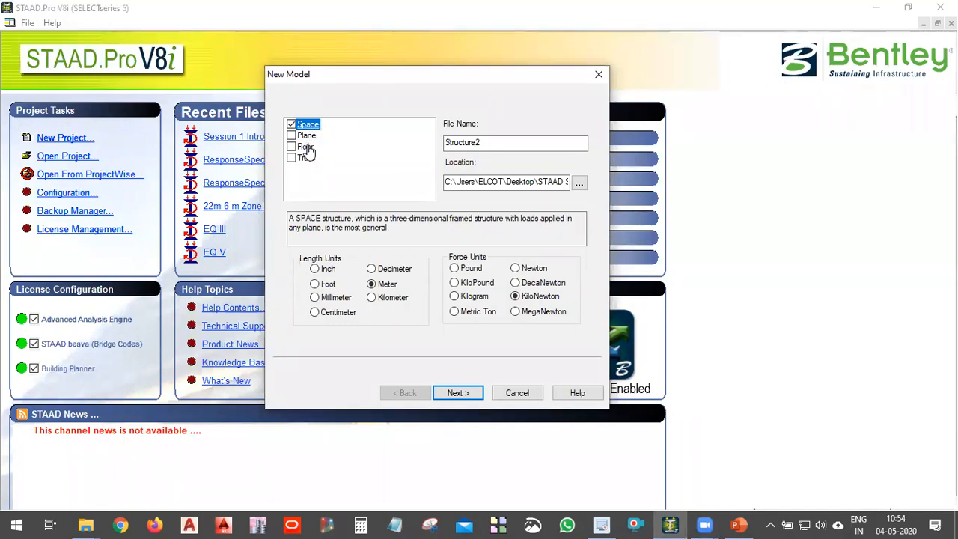
# Go through the Plane, Floor and Truss structure types again to compare their descriptions.
pyautogui.click(304, 135)
pyautogui.click(305, 146)
pyautogui.click(306, 135)
pyautogui.click(306, 147)
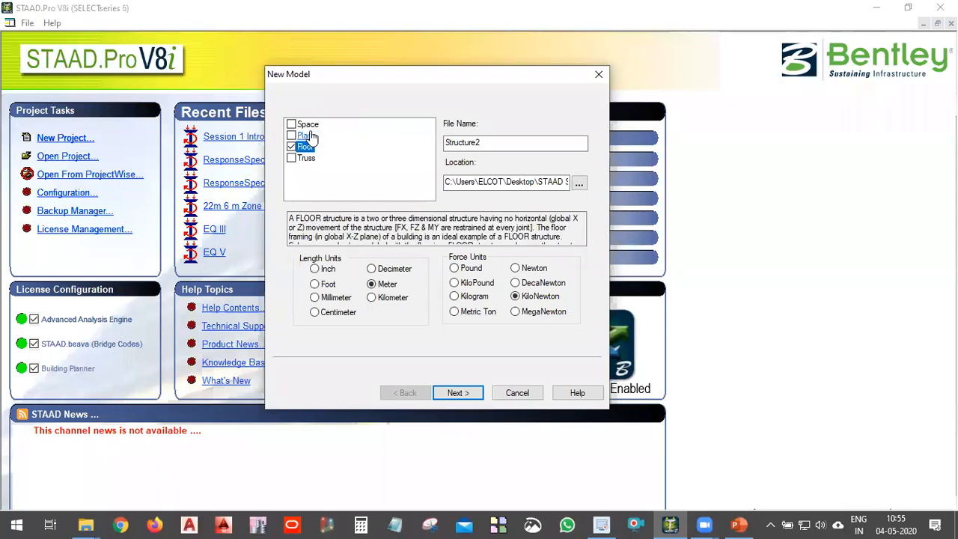
pyautogui.click(308, 137)
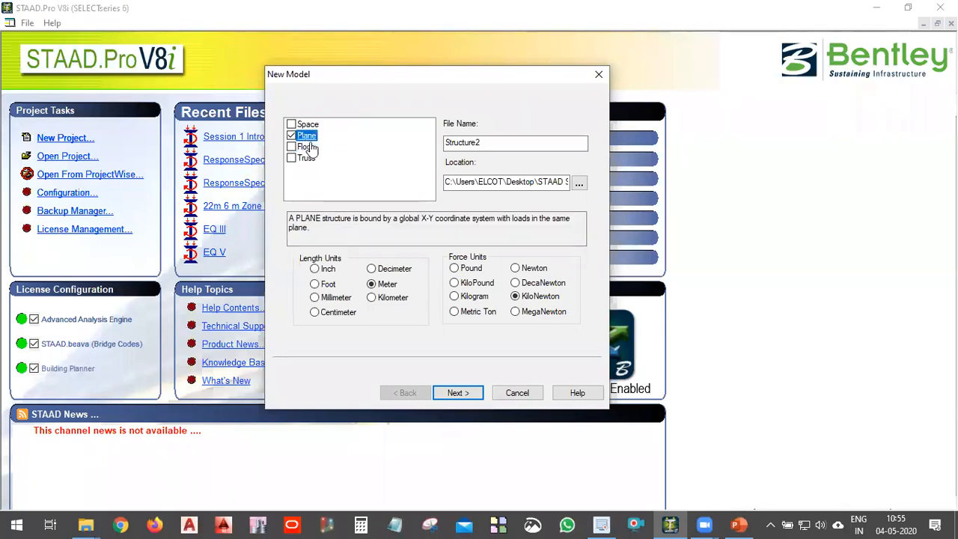
pyautogui.click(306, 146)
pyautogui.click(309, 158)
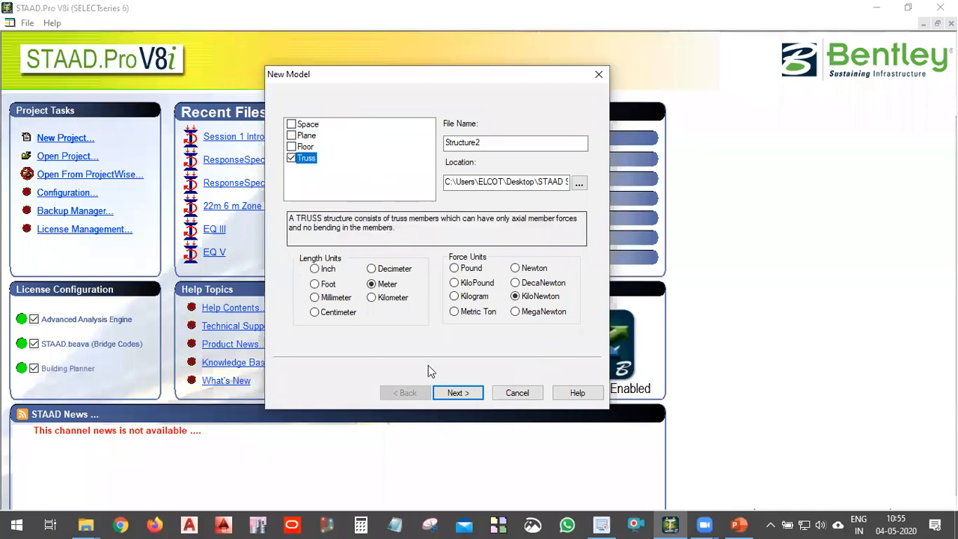
pyautogui.click(309, 162)
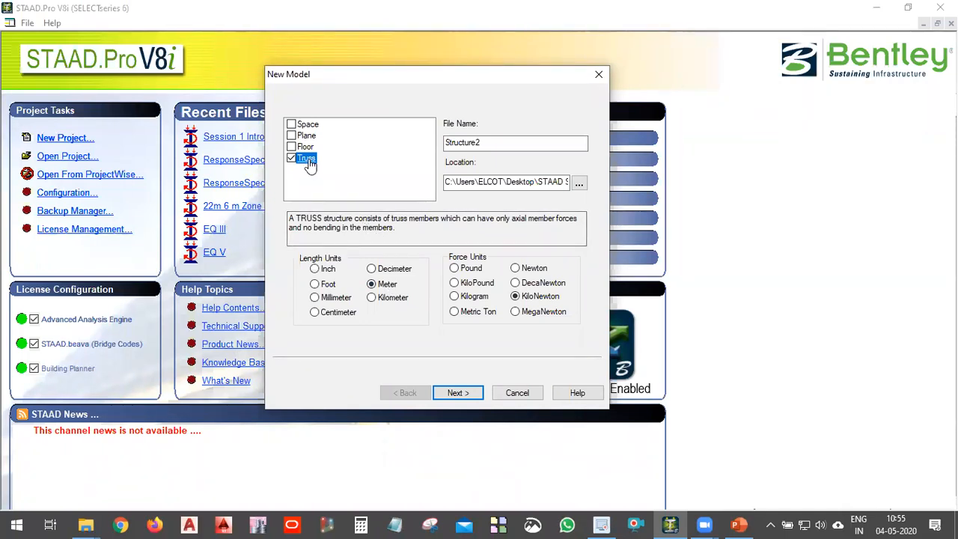
# Set the model type back to Space with metre length units and continue to the choice of starting mode.
pyautogui.click(309, 125)
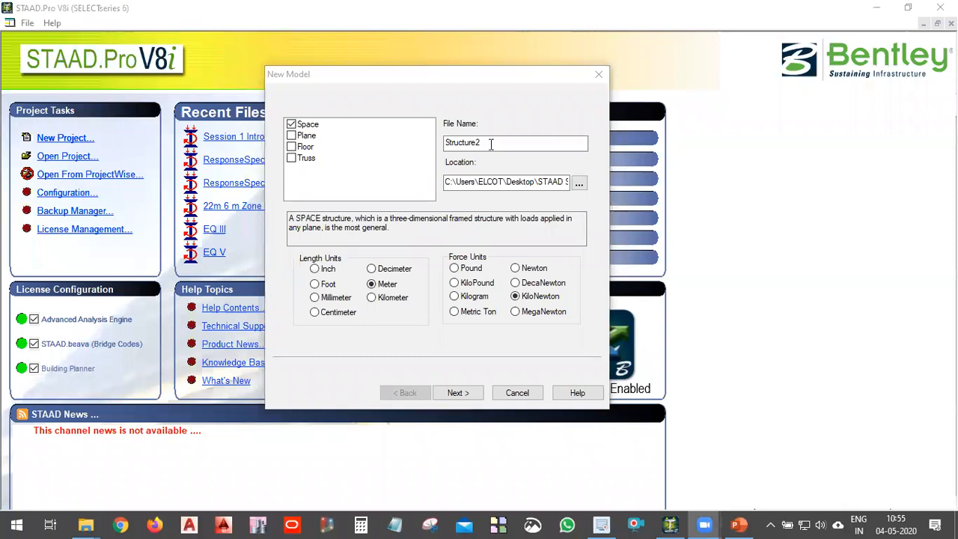
pyautogui.click(308, 125)
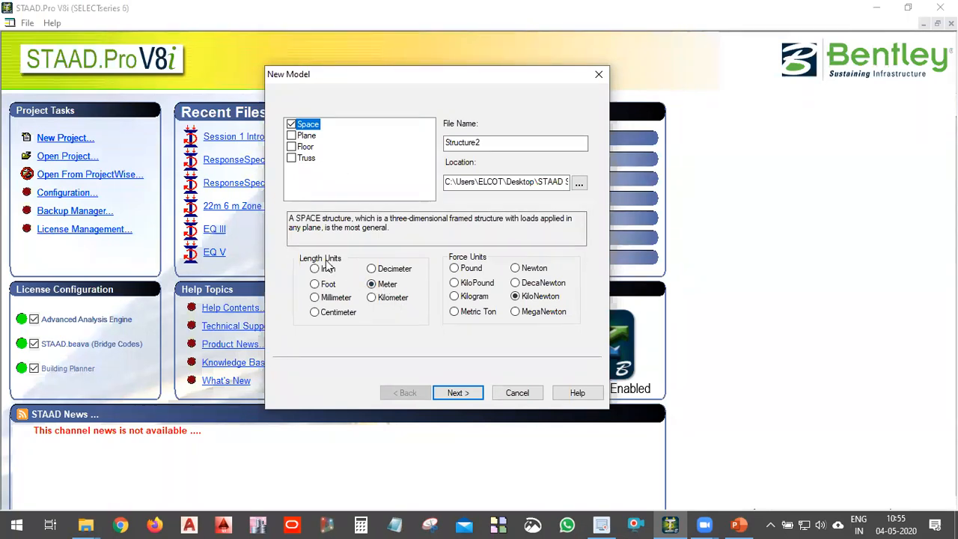
pyautogui.click(371, 284)
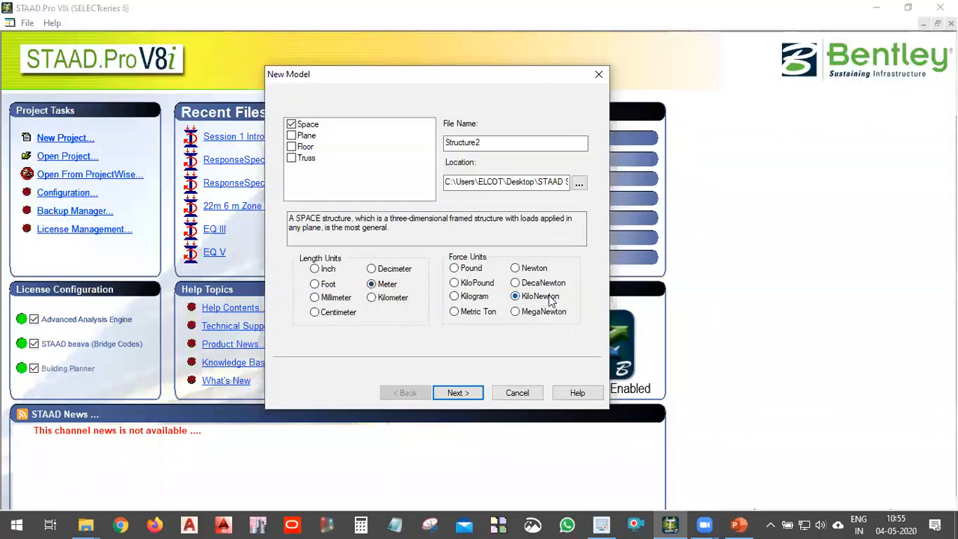
pyautogui.click(477, 395)
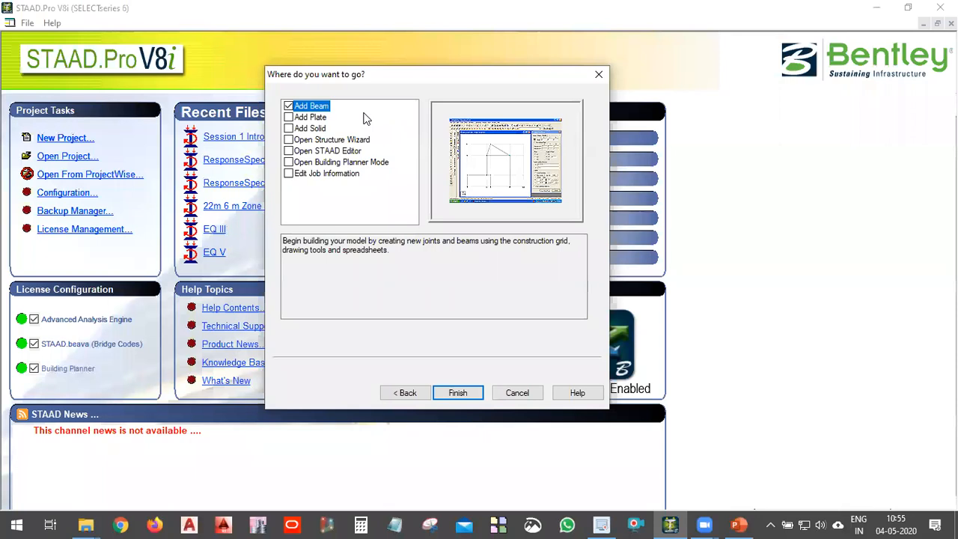
# Preview the Add Plate, Add Solid and Open Structure Wizard starting options and compare their descriptions.
pyautogui.click(312, 118)
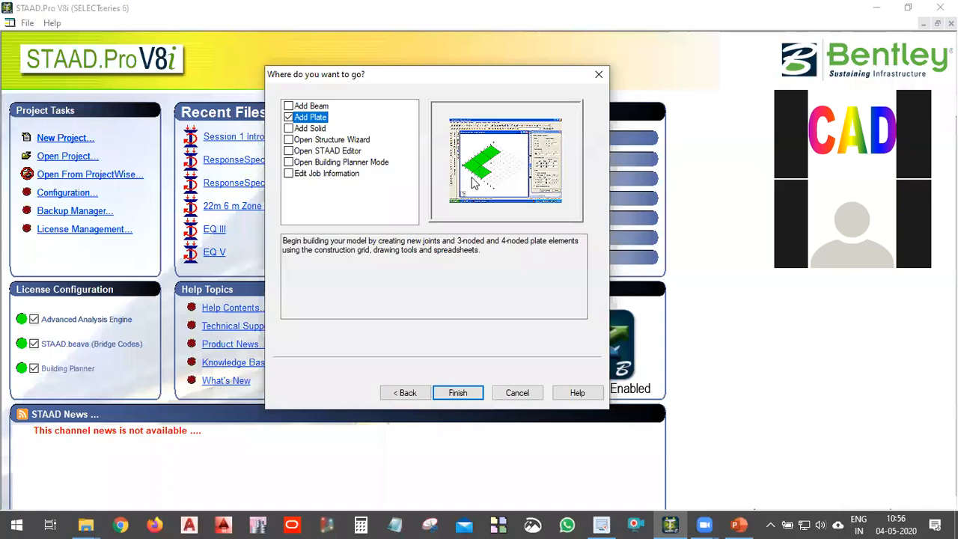
pyautogui.click(309, 128)
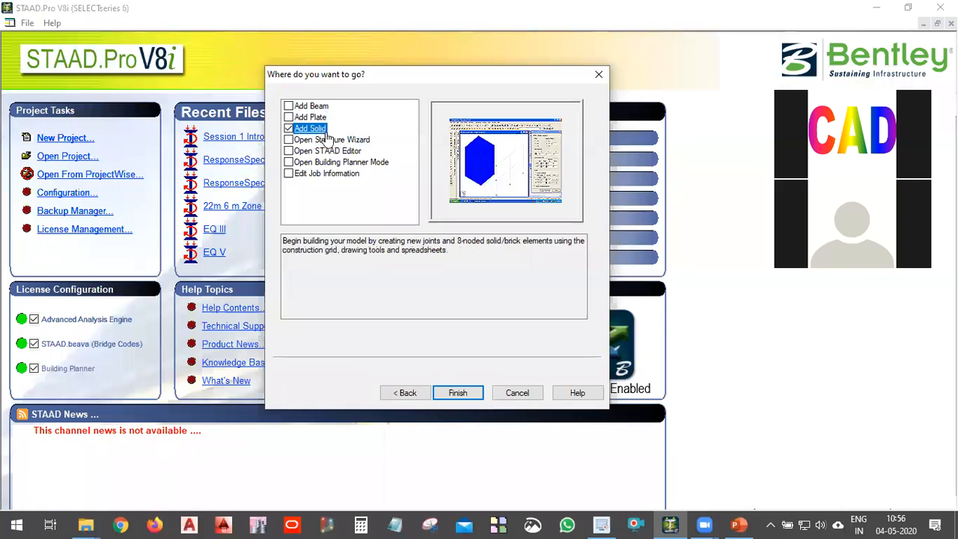
pyautogui.click(334, 140)
pyautogui.click(329, 129)
pyautogui.click(335, 142)
pyautogui.click(327, 129)
pyautogui.click(329, 140)
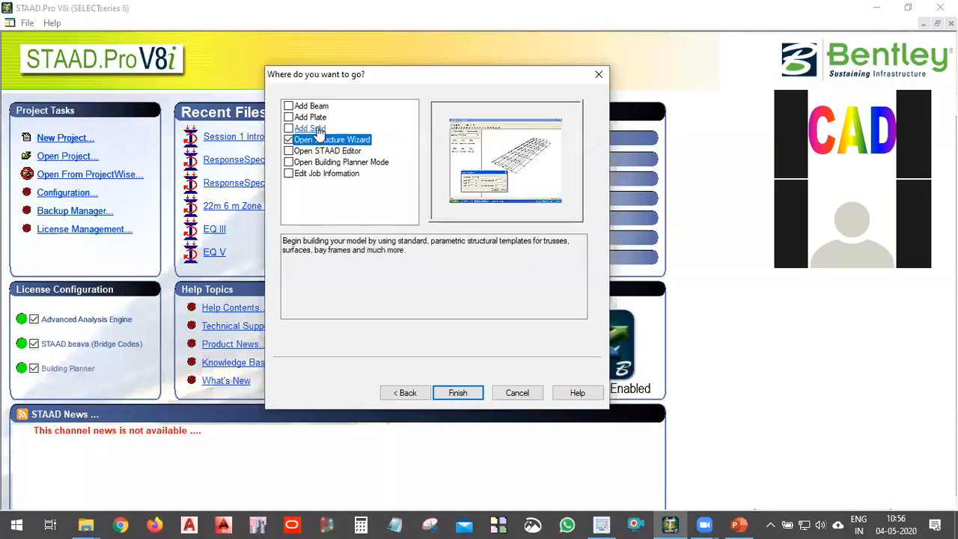
pyautogui.click(320, 129)
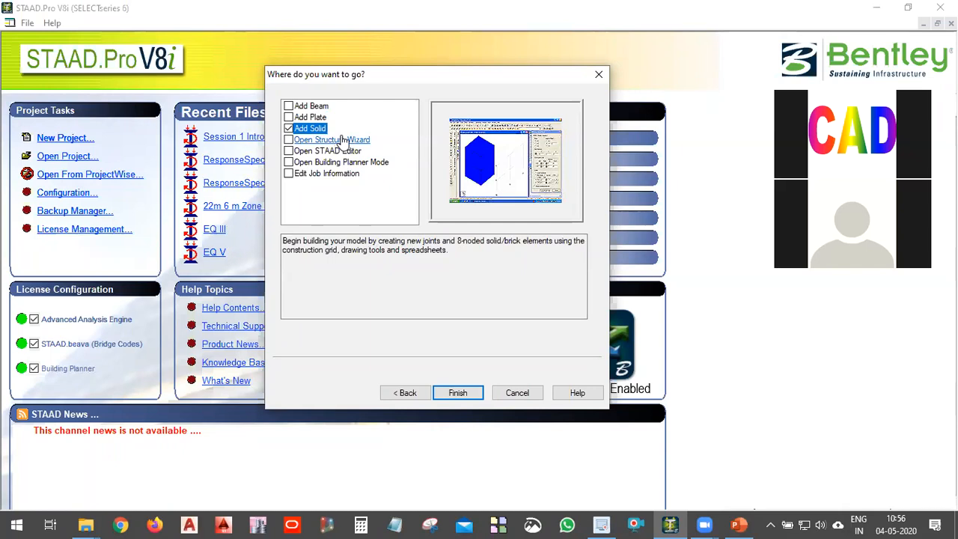
# Create the new model with Open Structure Wizard as the starting option and choose Truss Models as the prototype model type.
pyautogui.click(332, 140)
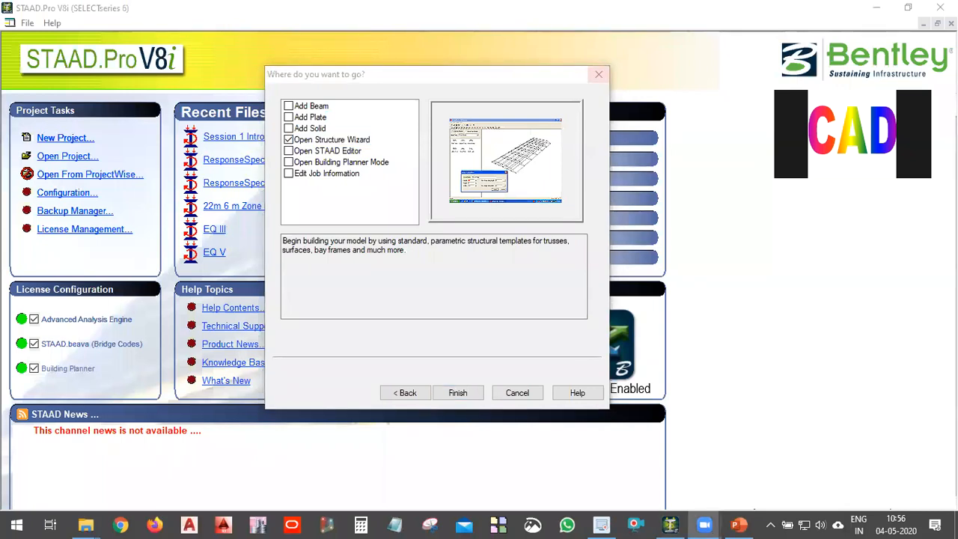
pyautogui.click(321, 140)
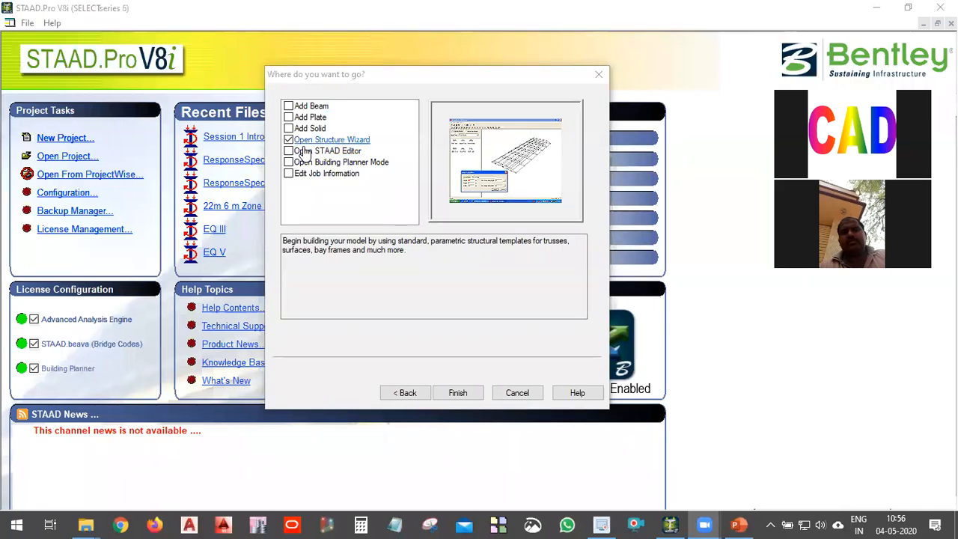
pyautogui.click(458, 392)
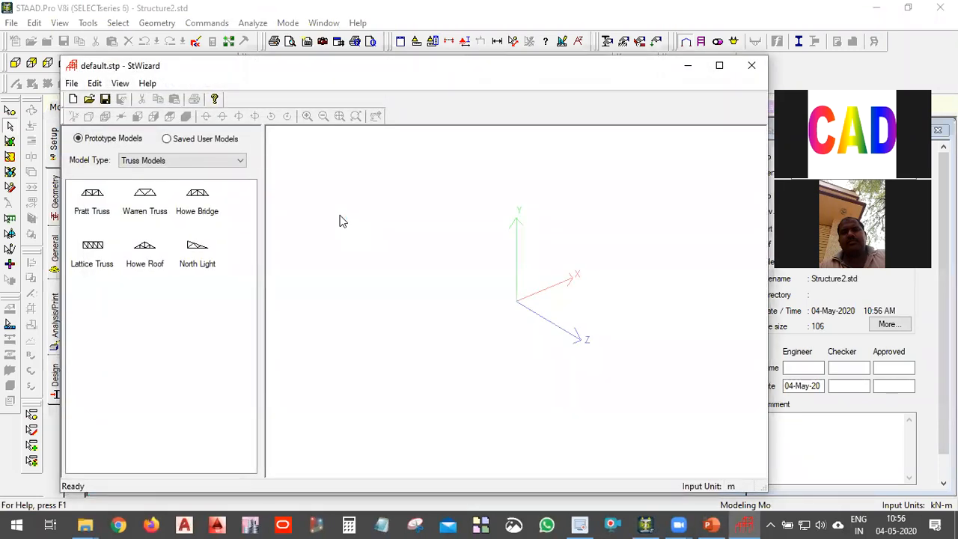
pyautogui.click(221, 159)
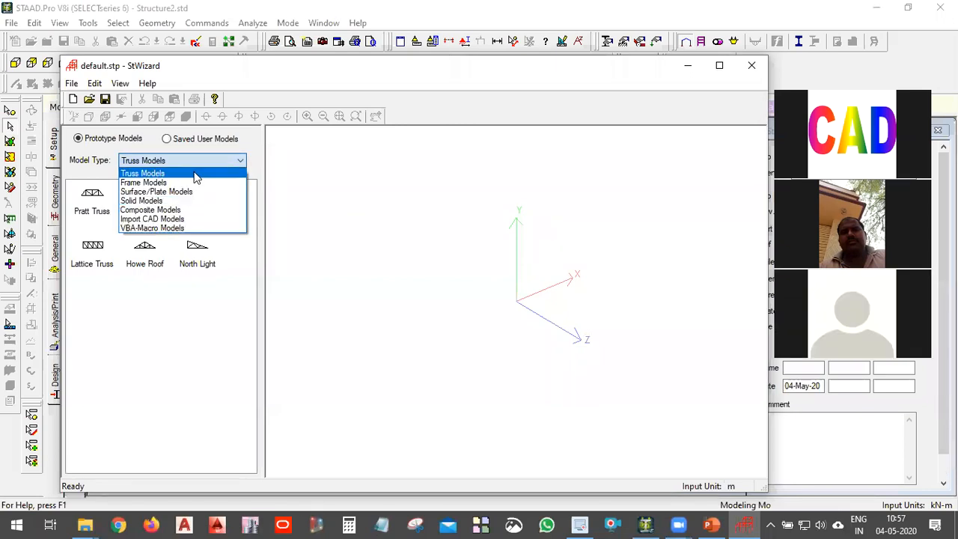
pyautogui.click(195, 174)
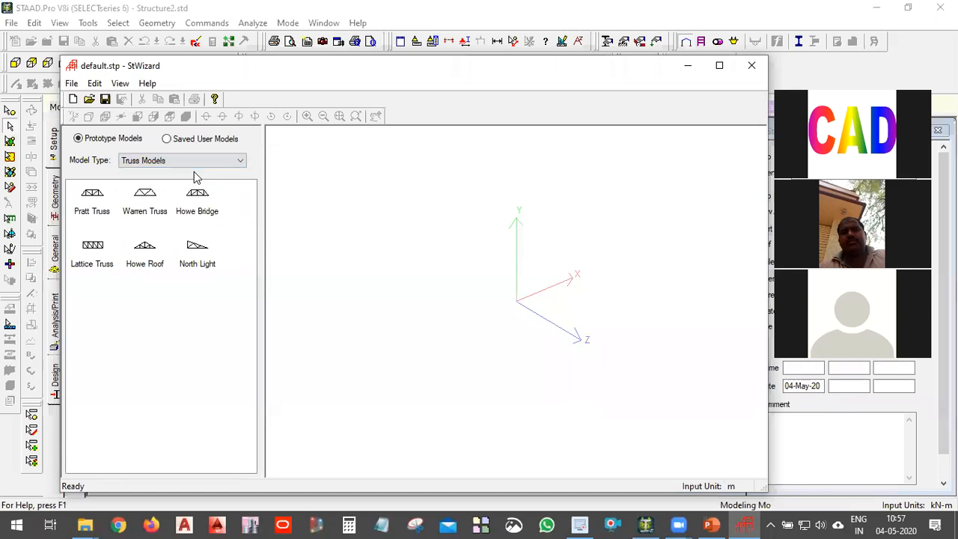
# Look through the Pratt Truss, Lattice Truss, Warren Truss, Howe Bridge, North Light and Howe Roof prototypes.
pyautogui.click(86, 197)
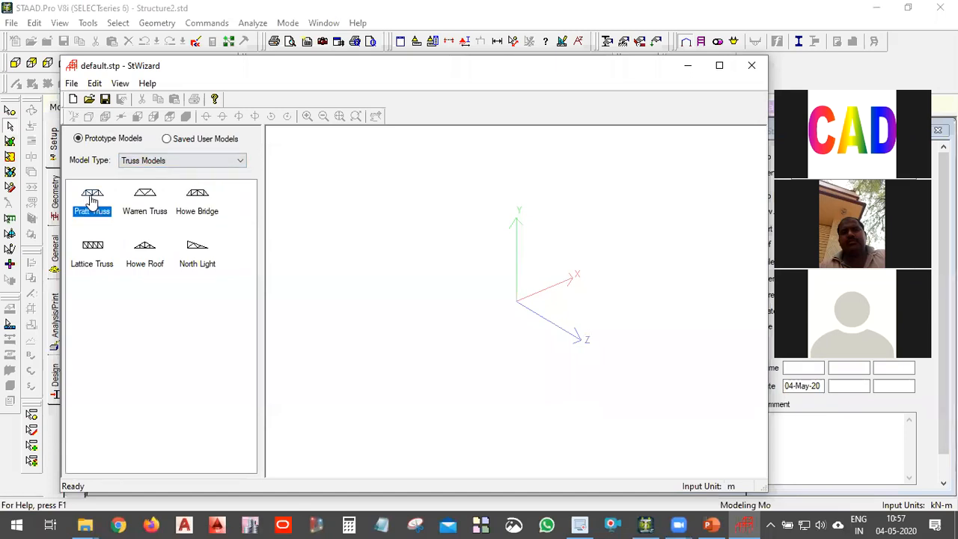
pyautogui.click(91, 248)
pyautogui.click(146, 208)
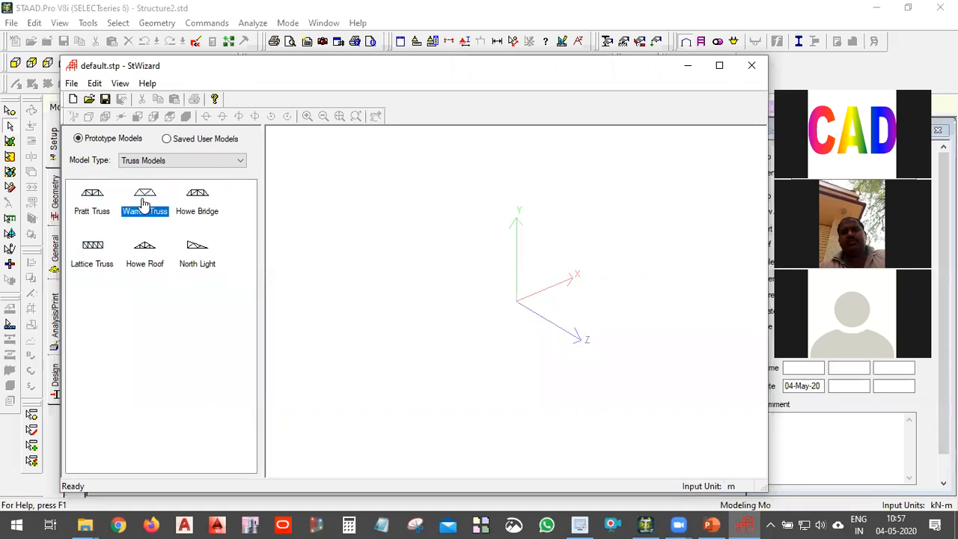
pyautogui.click(211, 209)
pyautogui.click(202, 248)
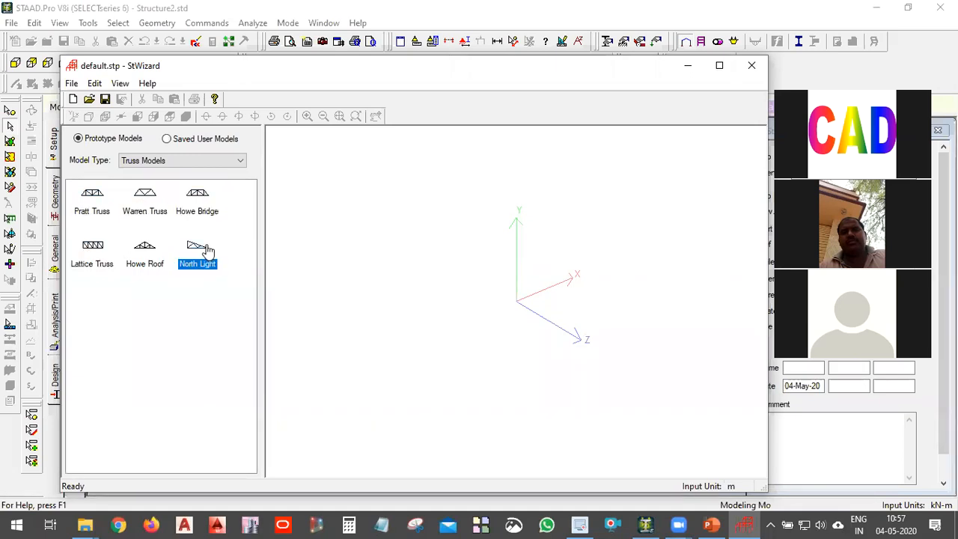
pyautogui.click(134, 250)
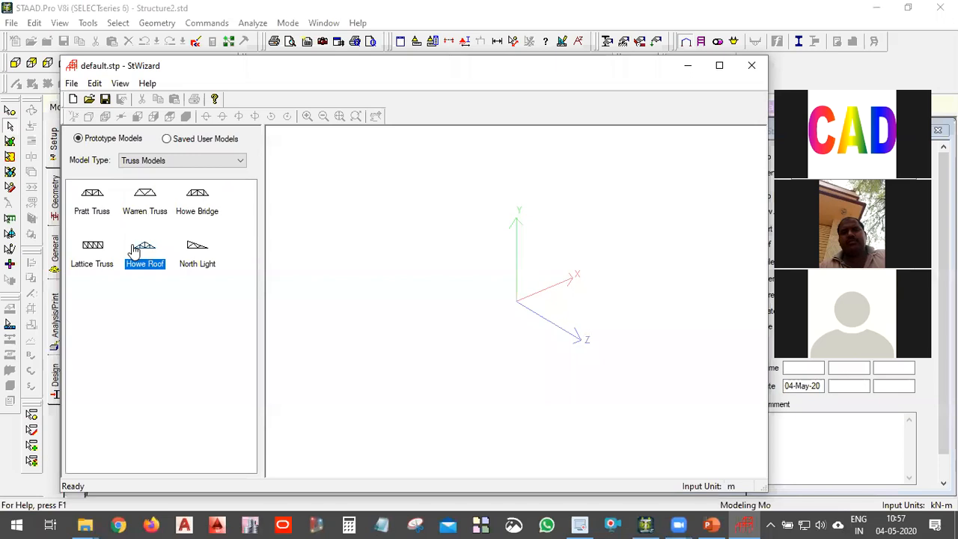
# Generate a Howe Roof 50 m long, 10 m high and 10 m wide with 6 bays along length and 1 along width.
pyautogui.doubleClick(134, 249)
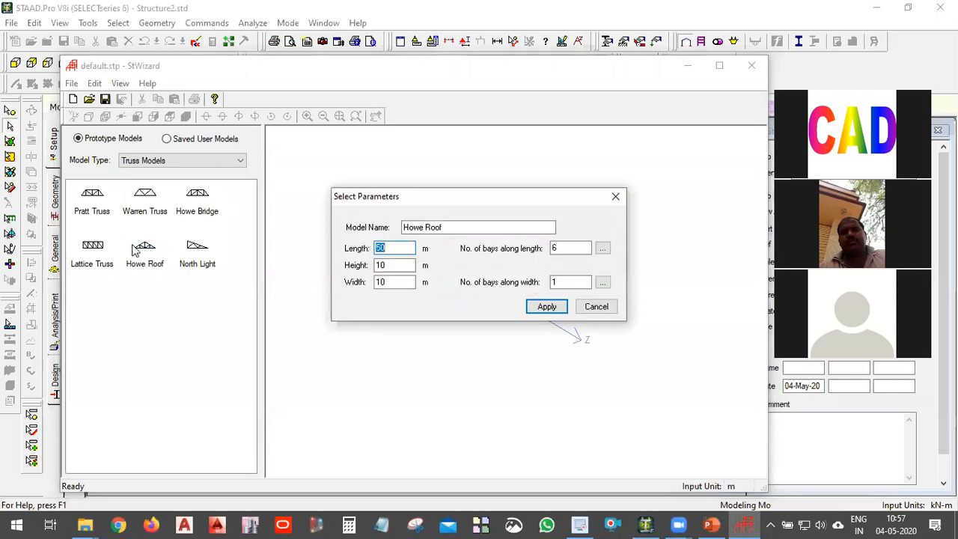
pyautogui.click(399, 248)
pyautogui.click(400, 265)
pyautogui.click(402, 284)
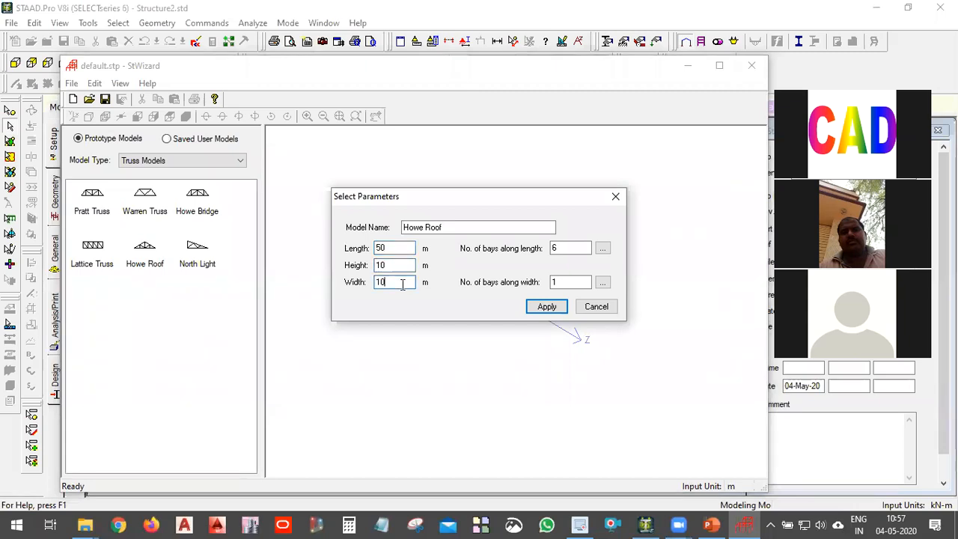
pyautogui.click(563, 311)
pyautogui.moveTo(550, 308); pyautogui.dragTo(572, 327)
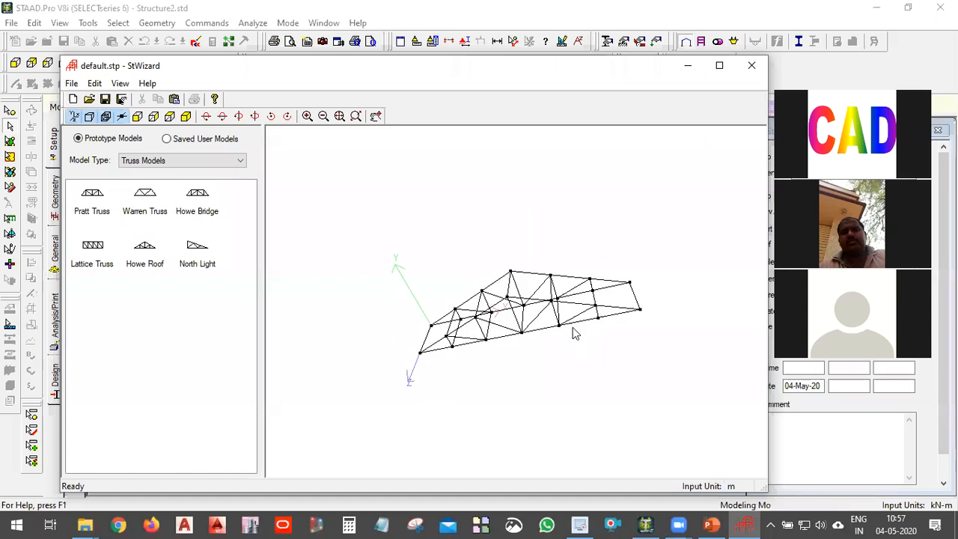
pyautogui.moveTo(630, 349); pyautogui.dragTo(518, 323)
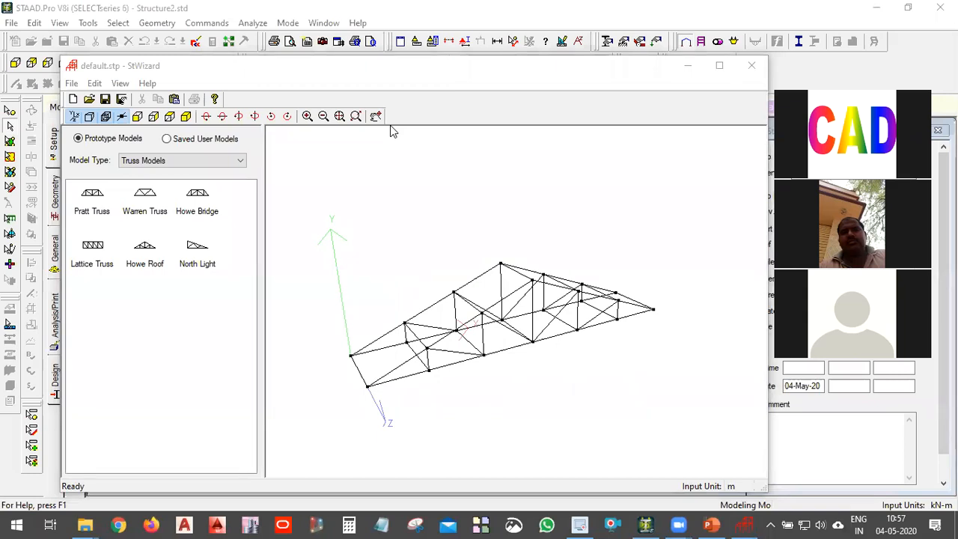
# Reopen the Howe Roof parameters and set the length to 60 m, height to 8 m and width to 40 m.
pyautogui.click(148, 244)
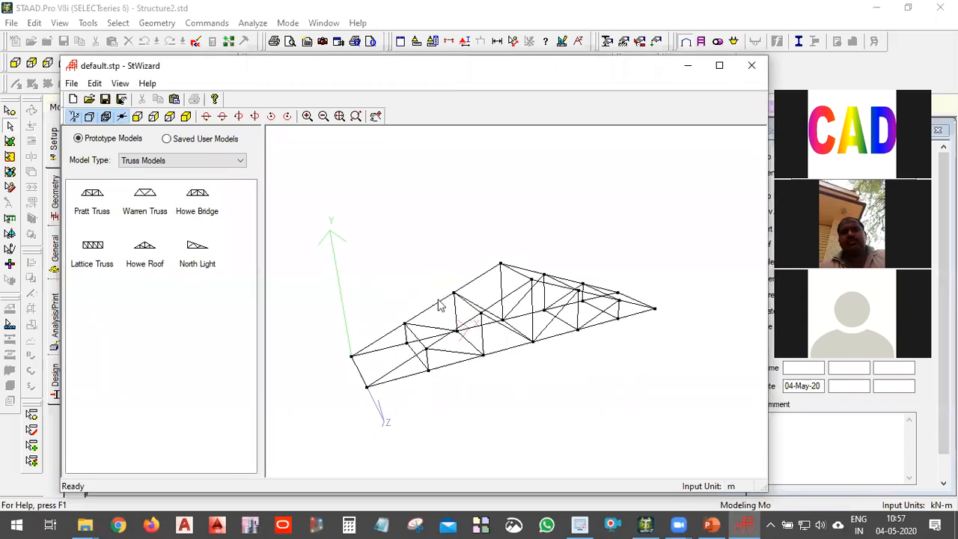
pyautogui.click(150, 263)
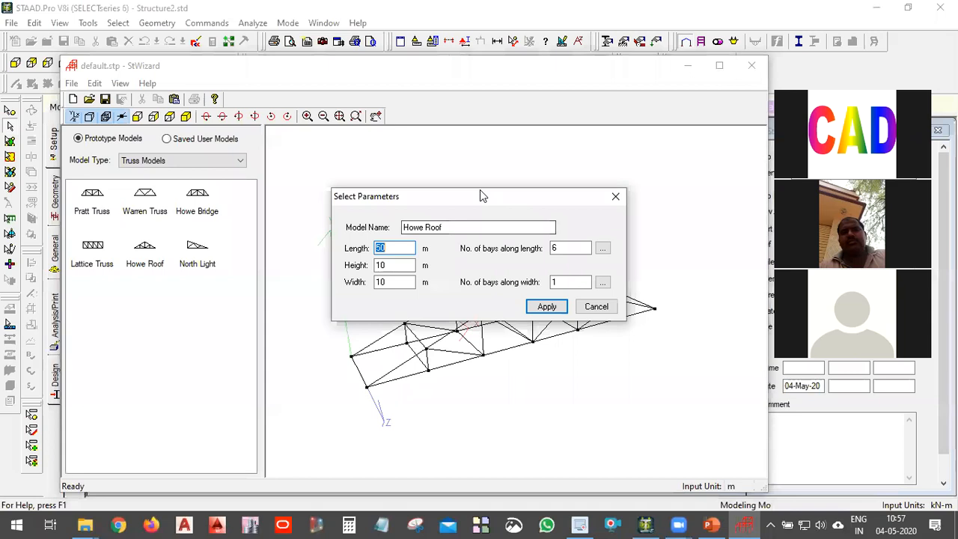
pyautogui.moveTo(479, 189); pyautogui.dragTo(401, 119)
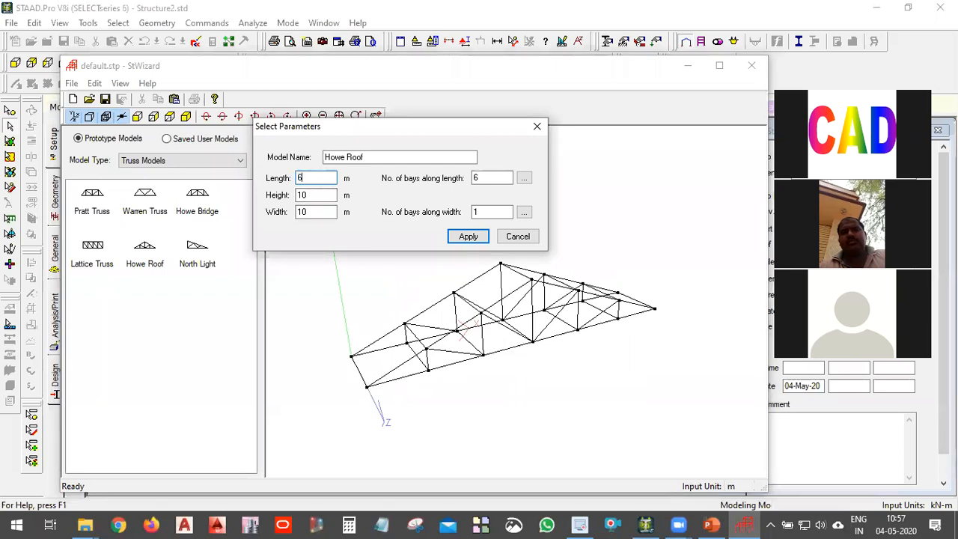
pyautogui.doubleClick(322, 194)
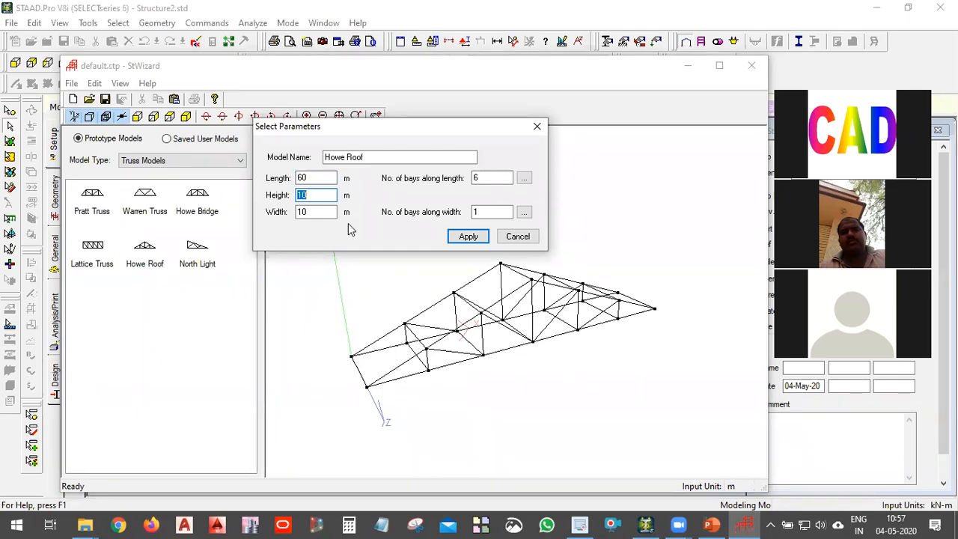
pyautogui.write('8')
pyautogui.doubleClick(324, 211)
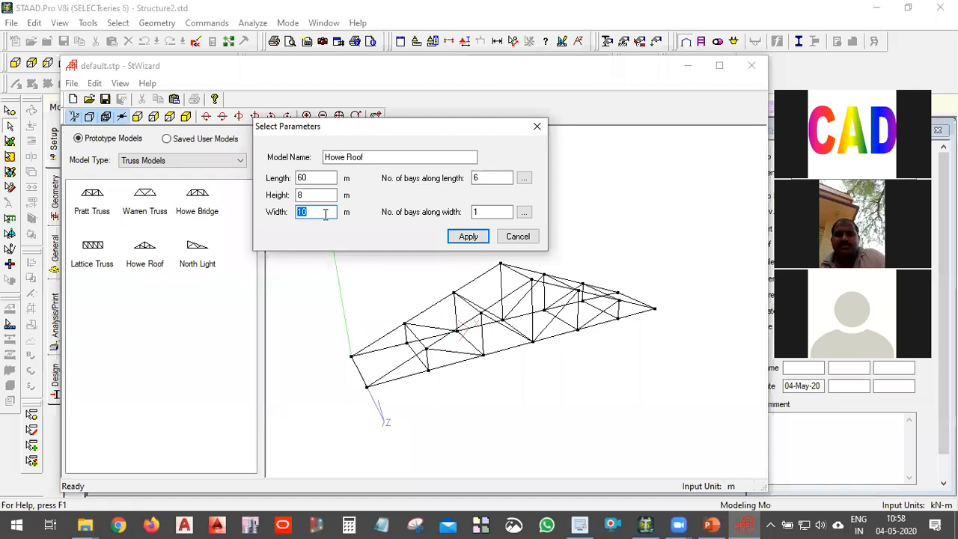
pyautogui.write('40')
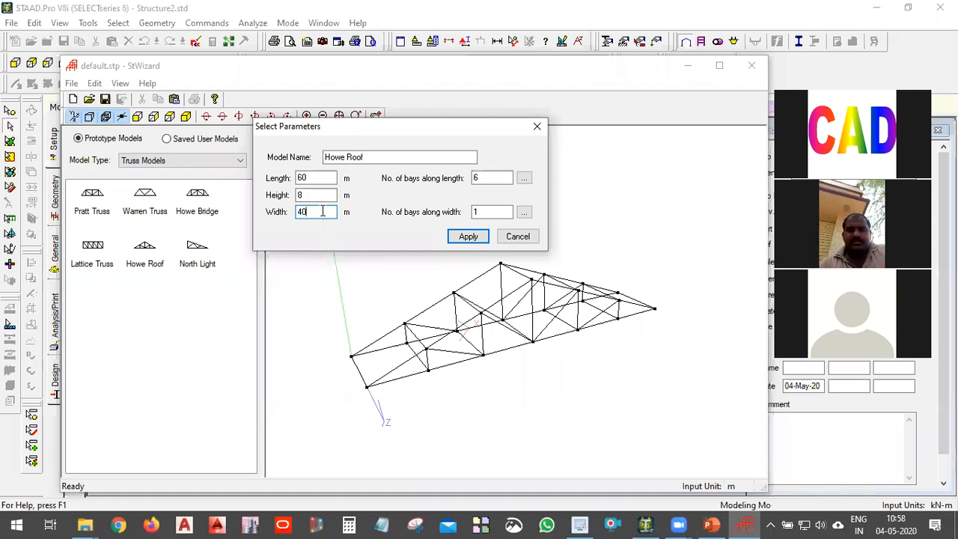
# Keep 6 bays along the length, set 6 bays along the width, and generate the Howe Roof.
pyautogui.doubleClick(486, 177)
pyautogui.click(498, 212)
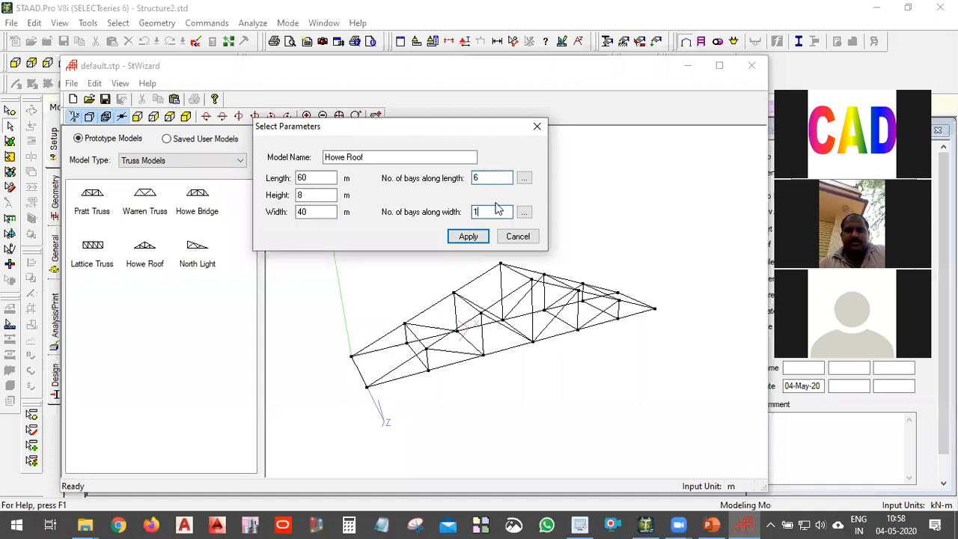
pyautogui.click(507, 177)
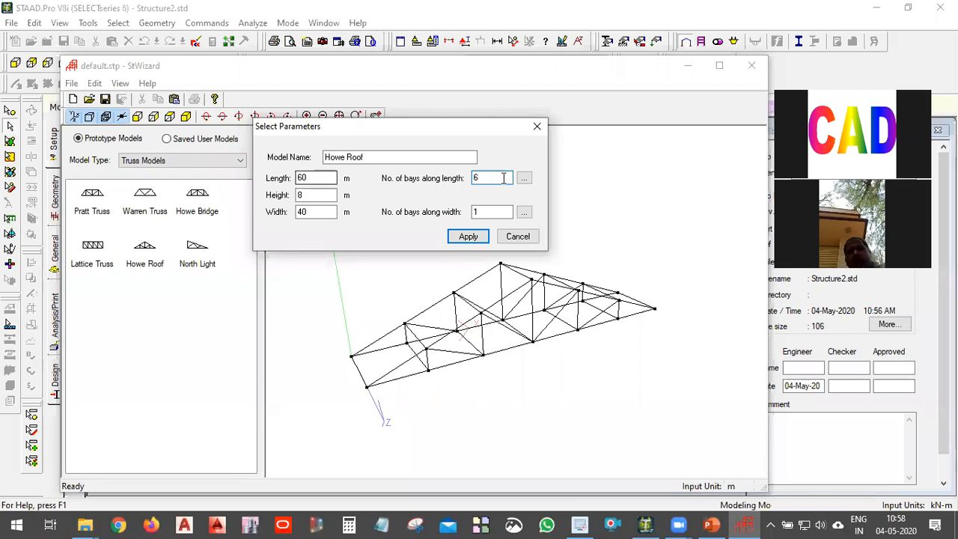
pyautogui.press('Tab')
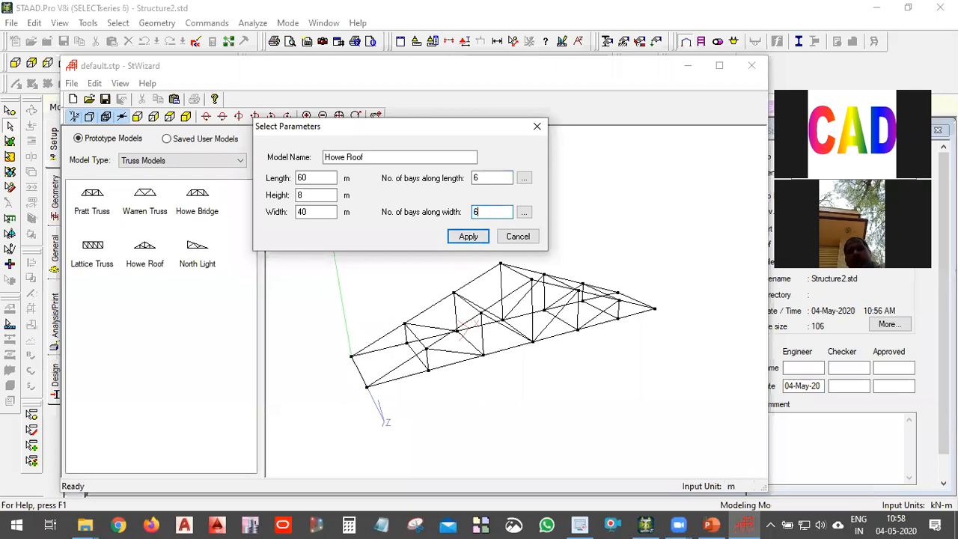
pyautogui.write('6')
pyautogui.click(468, 236)
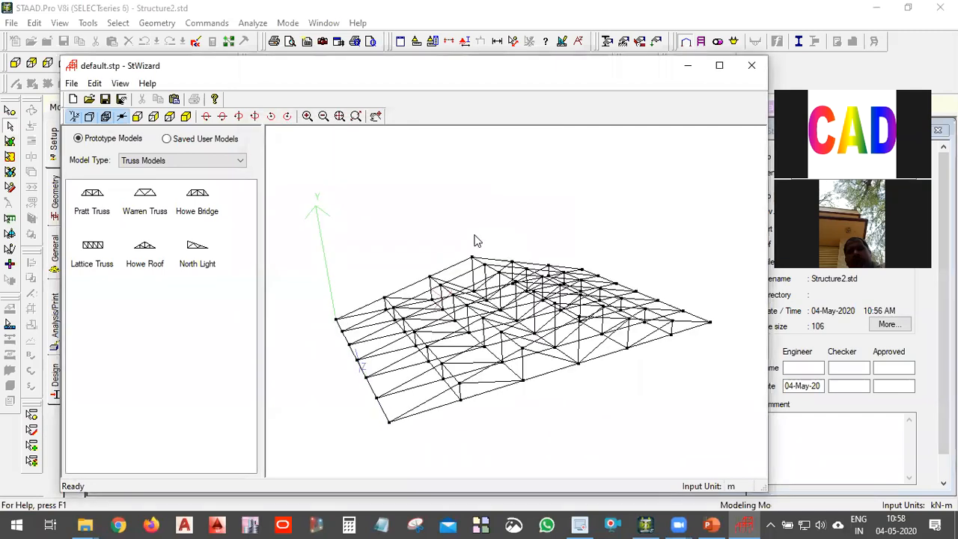
# Examine the generated Howe Roof model from several angles.
pyautogui.moveTo(578, 359); pyautogui.dragTo(506, 337)
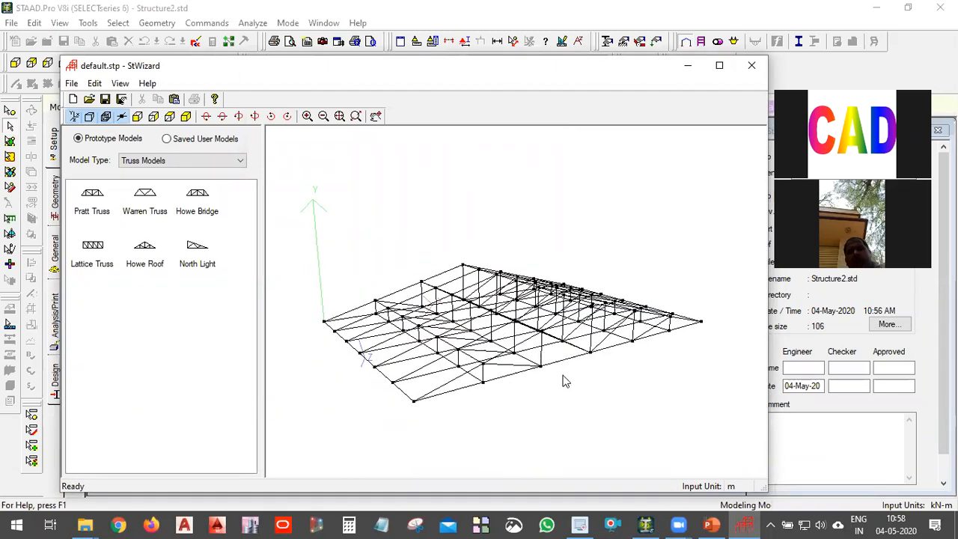
pyautogui.moveTo(755, 349); pyautogui.dragTo(588, 369)
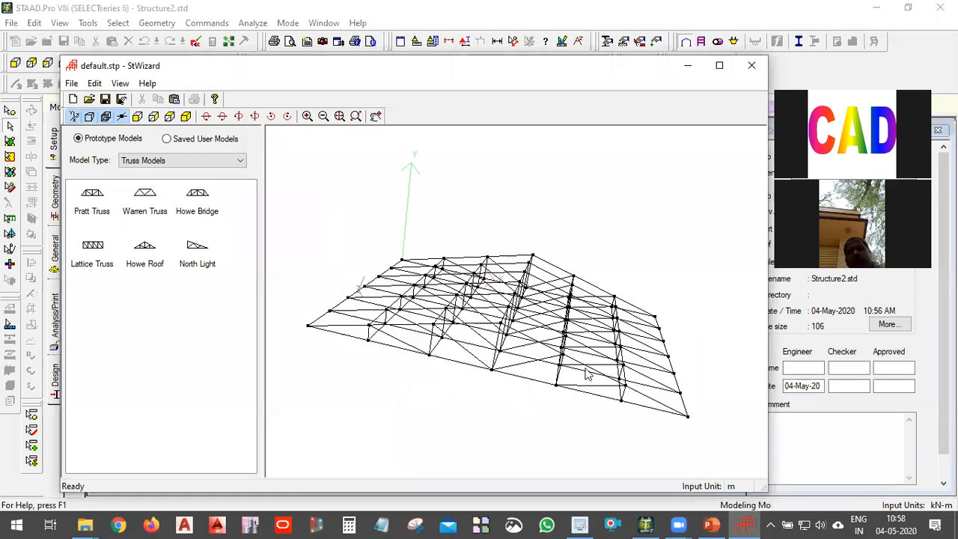
pyautogui.moveTo(665, 402); pyautogui.dragTo(576, 386)
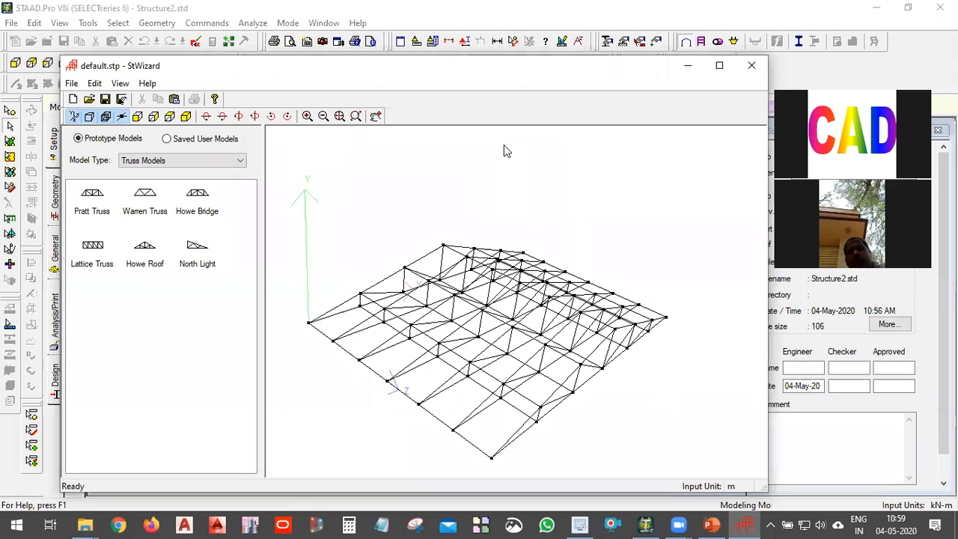
pyautogui.moveTo(450, 401); pyautogui.dragTo(438, 375)
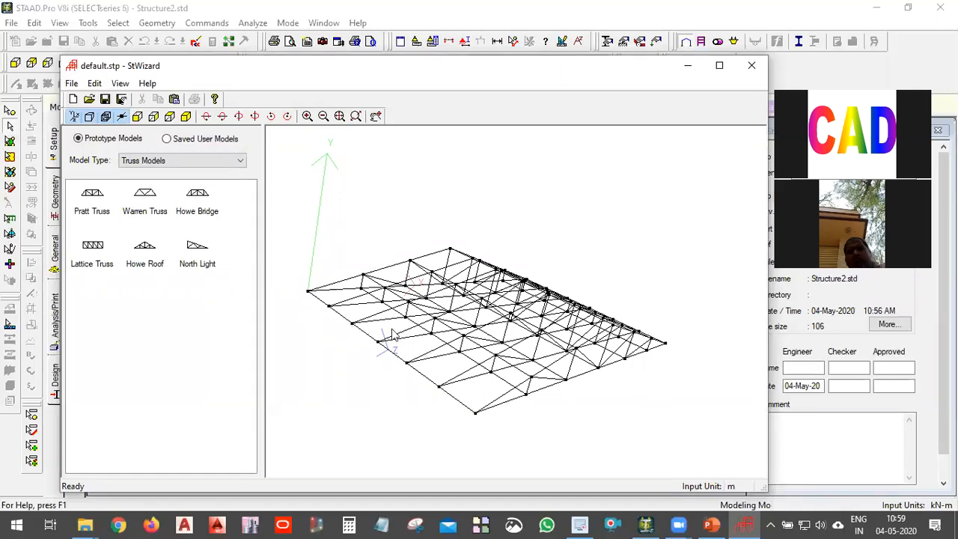
pyautogui.moveTo(352, 327); pyautogui.dragTo(372, 361)
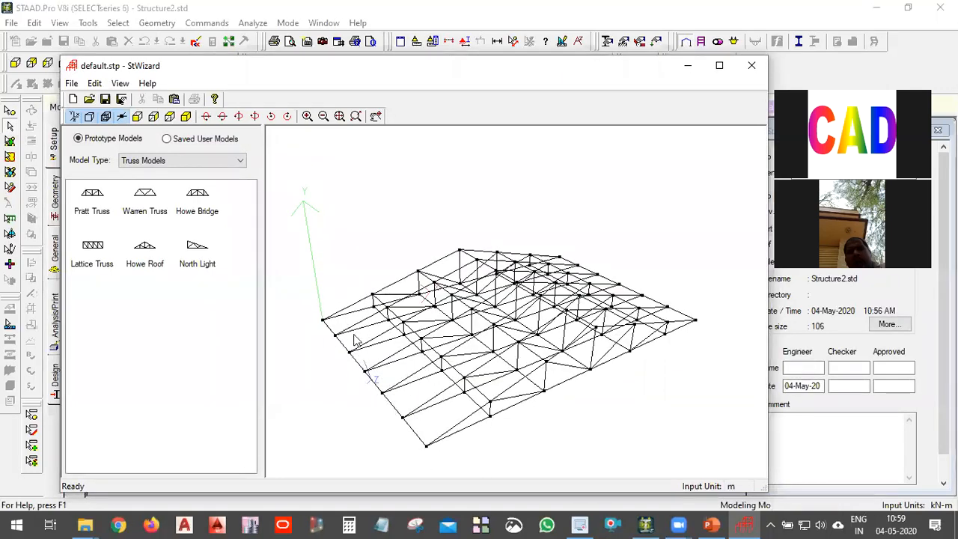
pyautogui.moveTo(448, 359); pyautogui.dragTo(380, 345)
# Generate a Lattice Truss and a Warren Truss in turn, both with their default parameters.
pyautogui.moveTo(92, 244); pyautogui.dragTo(416, 260)
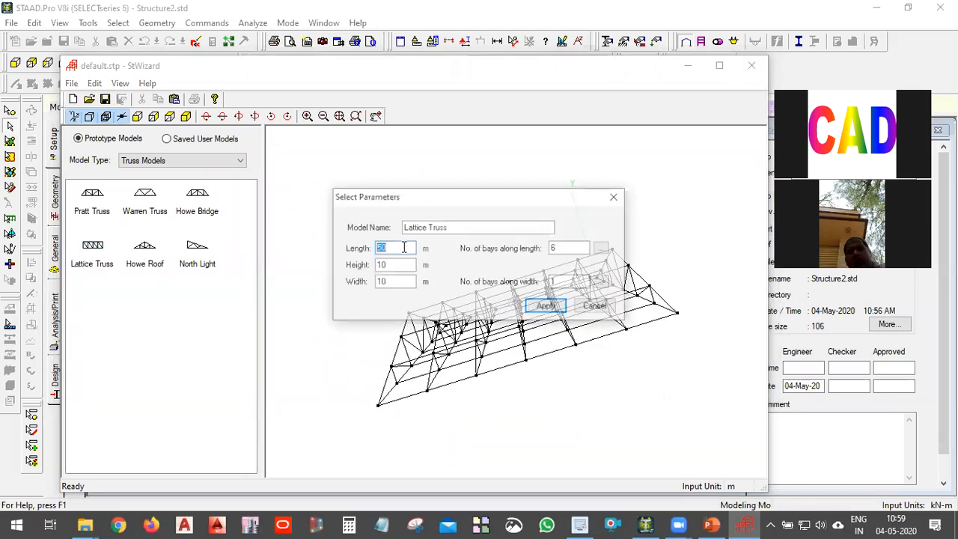
pyautogui.click(563, 308)
pyautogui.moveTo(614, 281); pyautogui.dragTo(764, 269)
pyautogui.moveTo(144, 193); pyautogui.dragTo(415, 254)
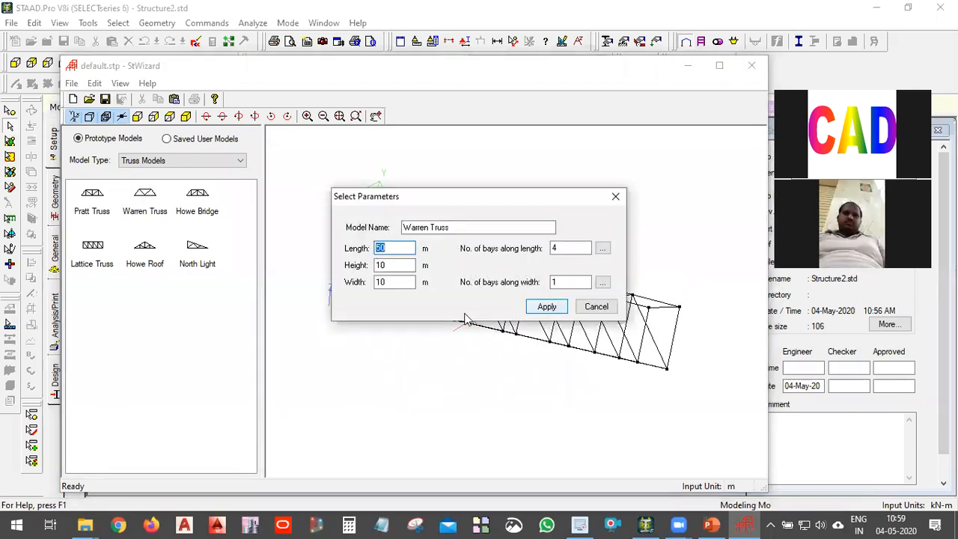
pyautogui.click(546, 306)
# Generate a North Light truss 40 m wide with 12 bays along its length and 4 along its width.
pyautogui.moveTo(201, 248); pyautogui.dragTo(449, 307)
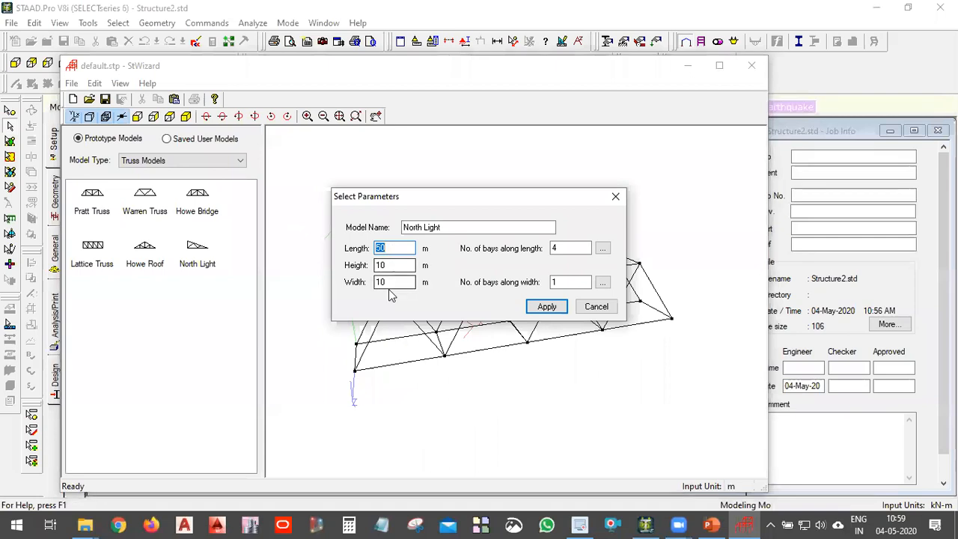
pyautogui.doubleClick(587, 281)
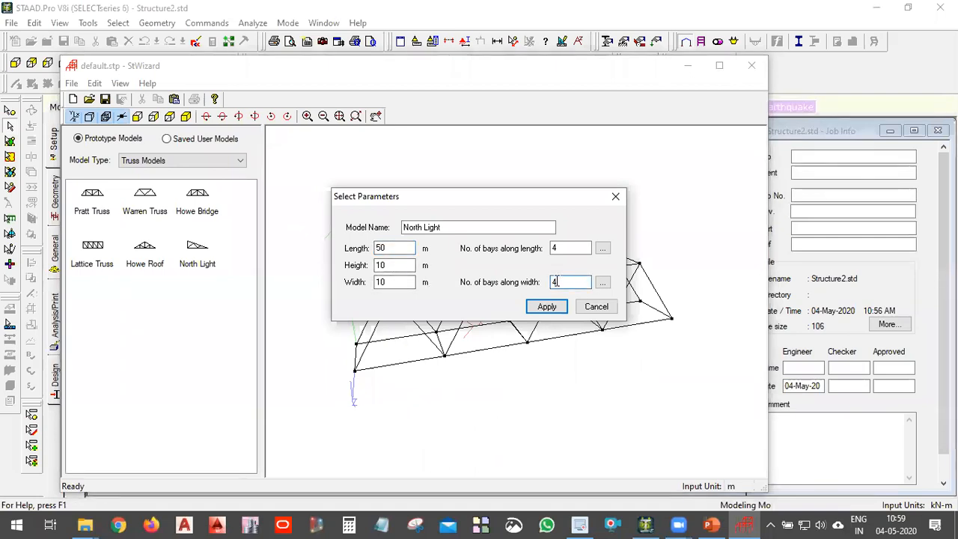
pyautogui.doubleClick(572, 248)
pyautogui.write('12')
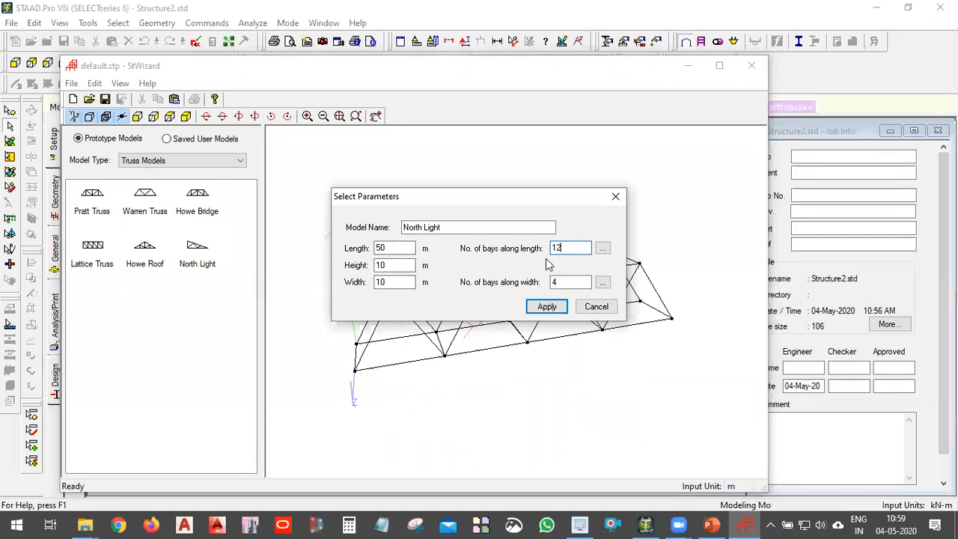
pyautogui.doubleClick(403, 284)
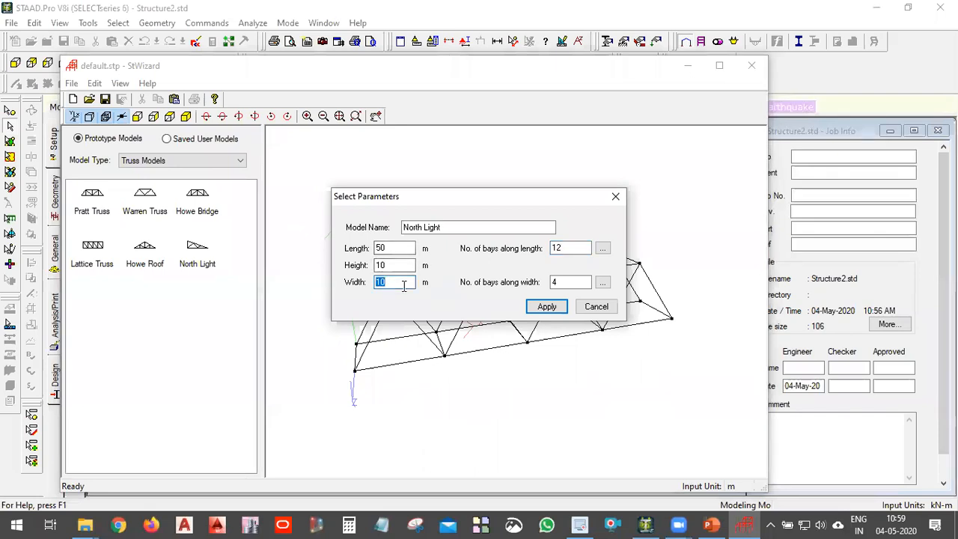
pyautogui.write('40')
pyautogui.click(412, 265)
pyautogui.click(546, 306)
pyautogui.moveTo(500, 313); pyautogui.dragTo(582, 382)
pyautogui.moveTo(370, 370); pyautogui.dragTo(374, 345)
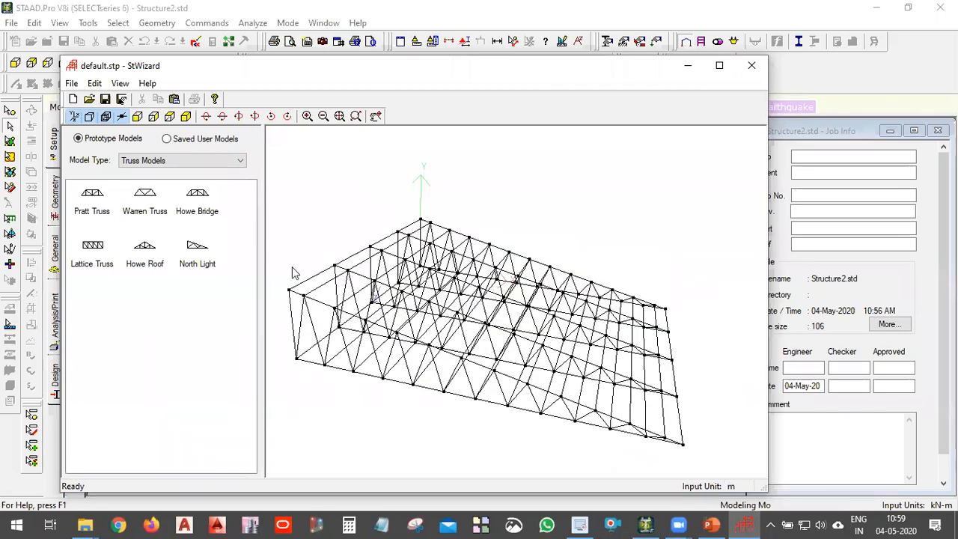
# Switch the prototype model type to Frame Models and open the Bay Frame parameters.
pyautogui.click(234, 160)
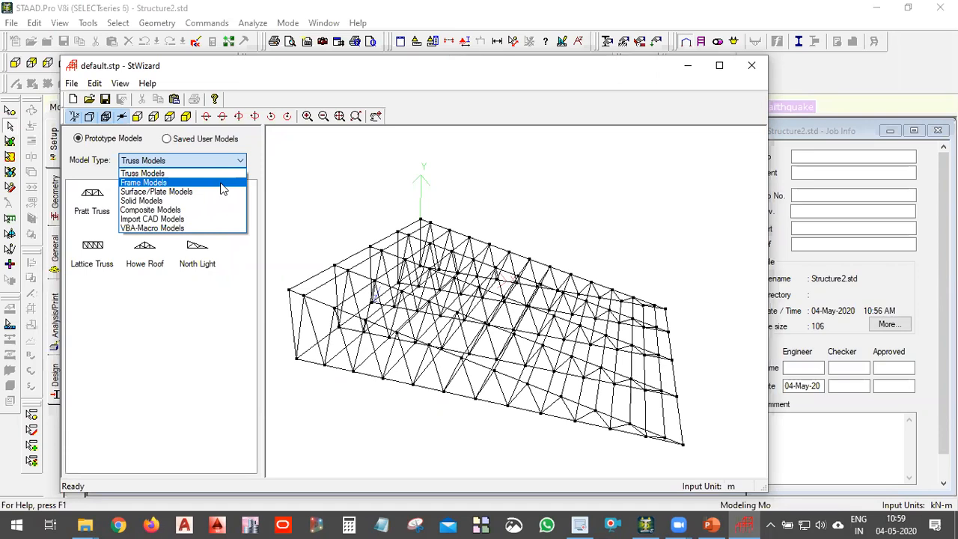
pyautogui.click(222, 182)
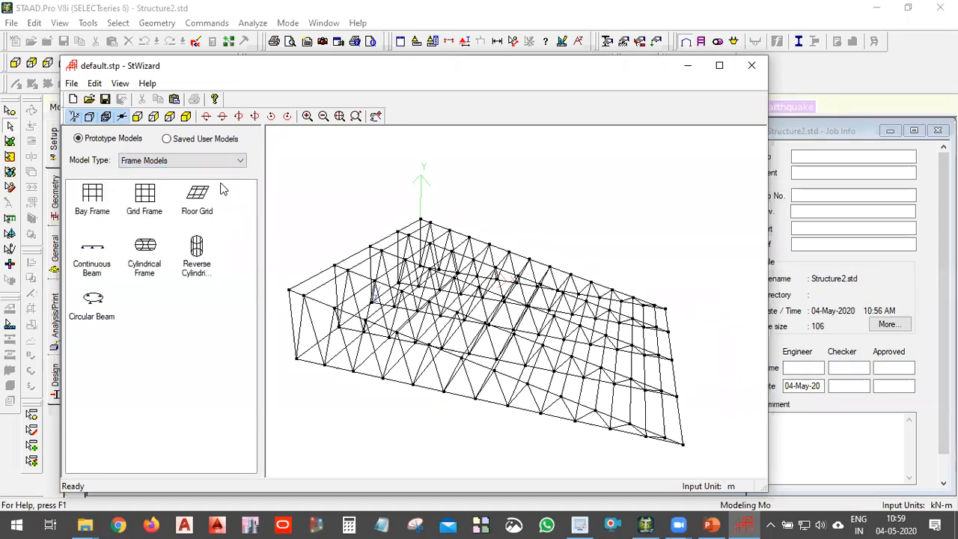
pyautogui.click(196, 274)
pyautogui.click(94, 211)
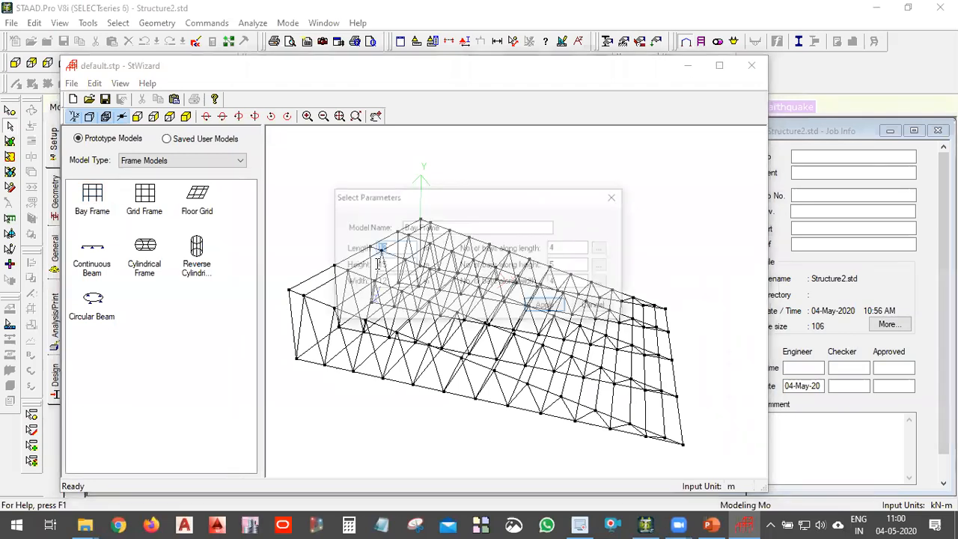
# Set the Bay Frame's length to 15 m and height to 6 m, keeping the width at 12 m.
pyautogui.click(399, 252)
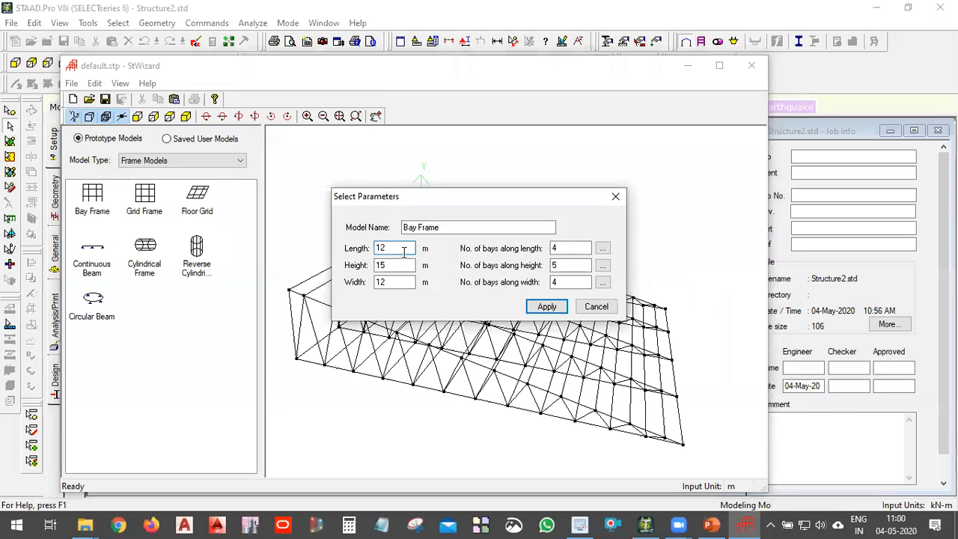
pyautogui.doubleClick(403, 253)
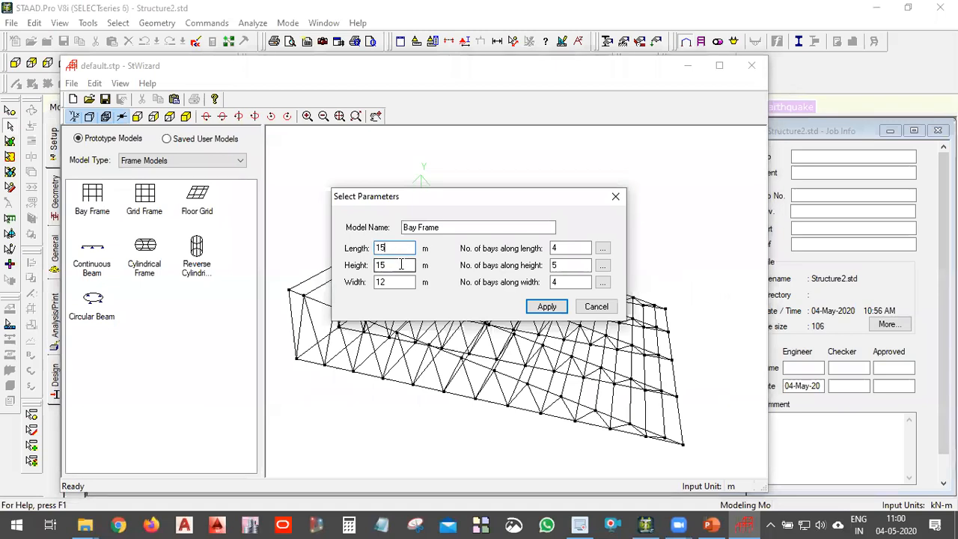
pyautogui.doubleClick(401, 264)
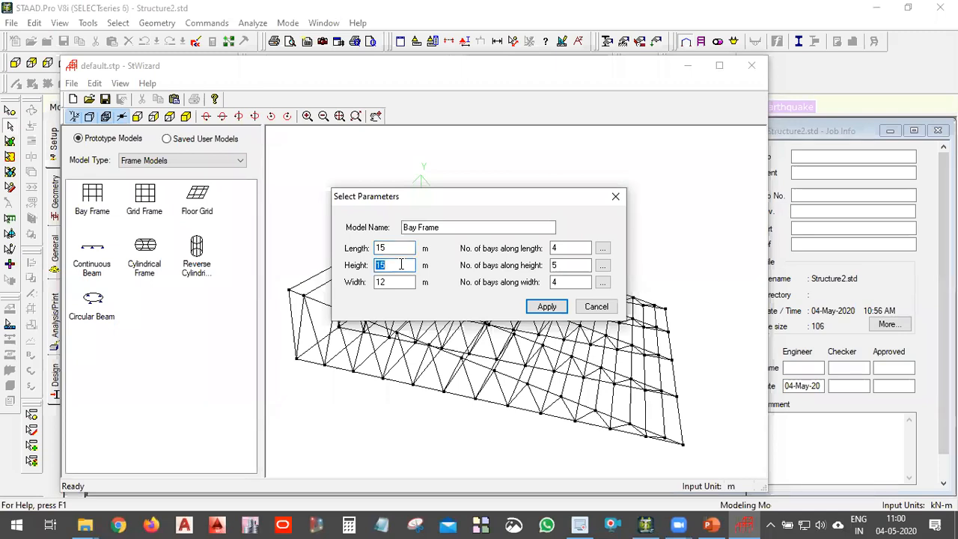
pyautogui.write('6')
pyautogui.doubleClick(401, 283)
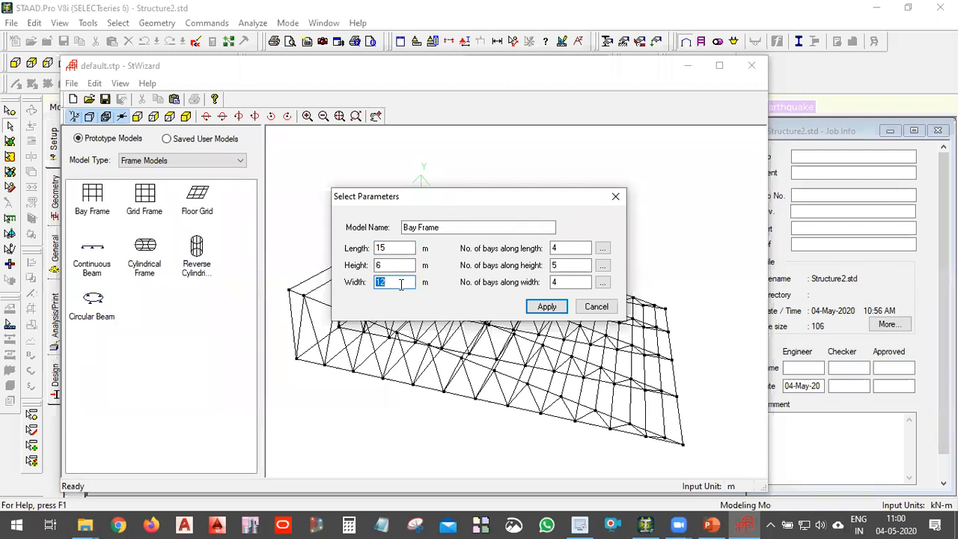
pyautogui.doubleClick(573, 245)
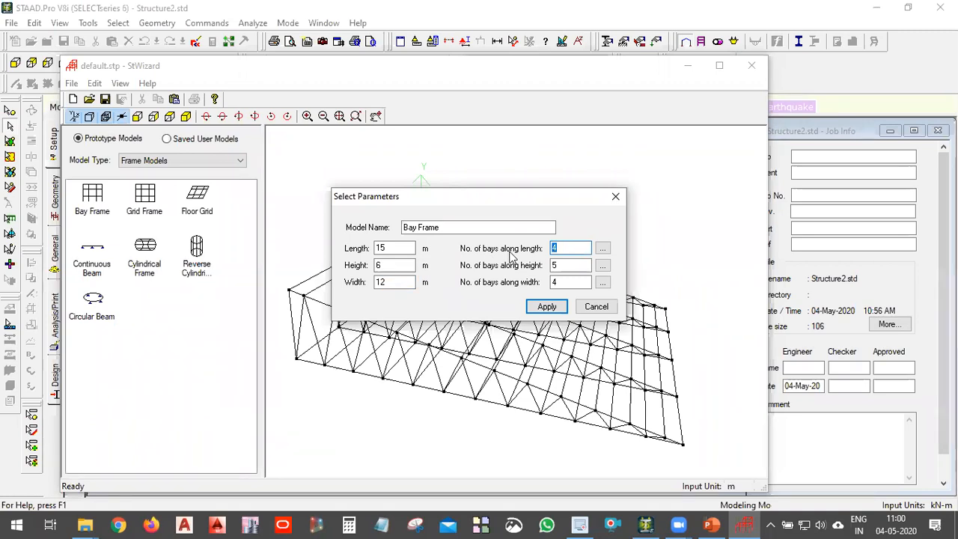
# Generate the Bay Frame with 5 bays along the length, 2 along the height and 4 along the width.
pyautogui.write('5')
pyautogui.doubleClick(554, 264)
pyautogui.doubleClick(556, 281)
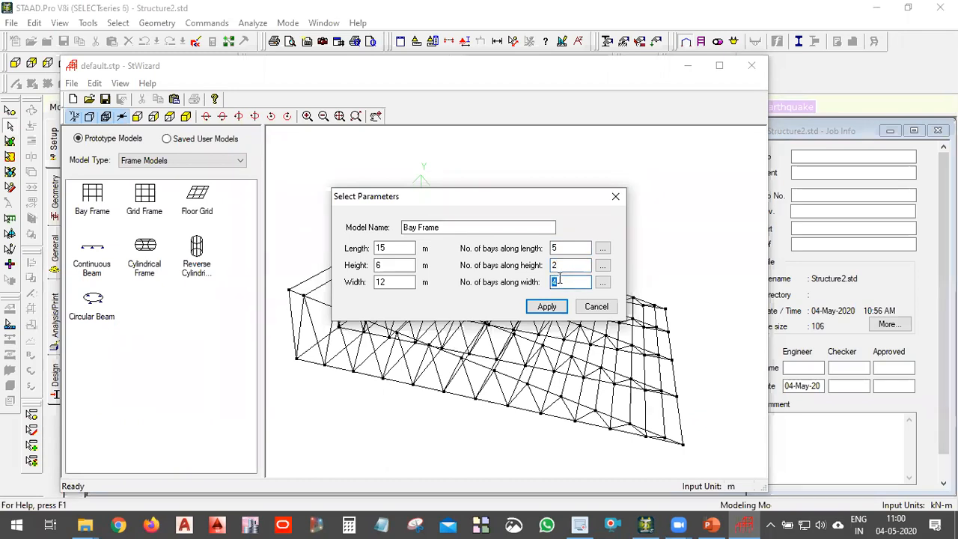
pyautogui.click(546, 307)
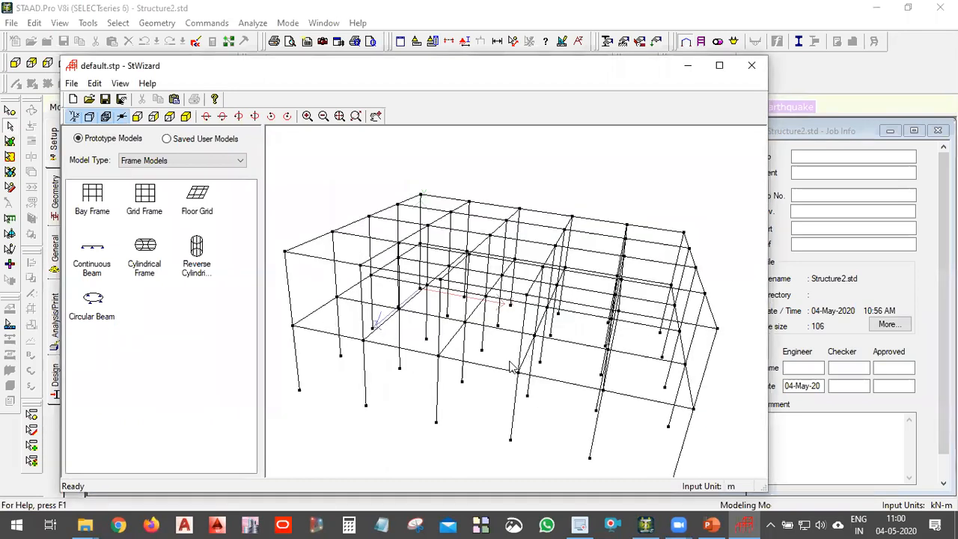
# Examine the generated bay frame's beams, columns and bay layout from several angles.
pyautogui.moveTo(653, 361); pyautogui.dragTo(690, 355)
pyautogui.scroll(1, 522, 279)
pyautogui.scroll(-3, 521, 280)
pyautogui.moveTo(538, 357); pyautogui.dragTo(488, 447)
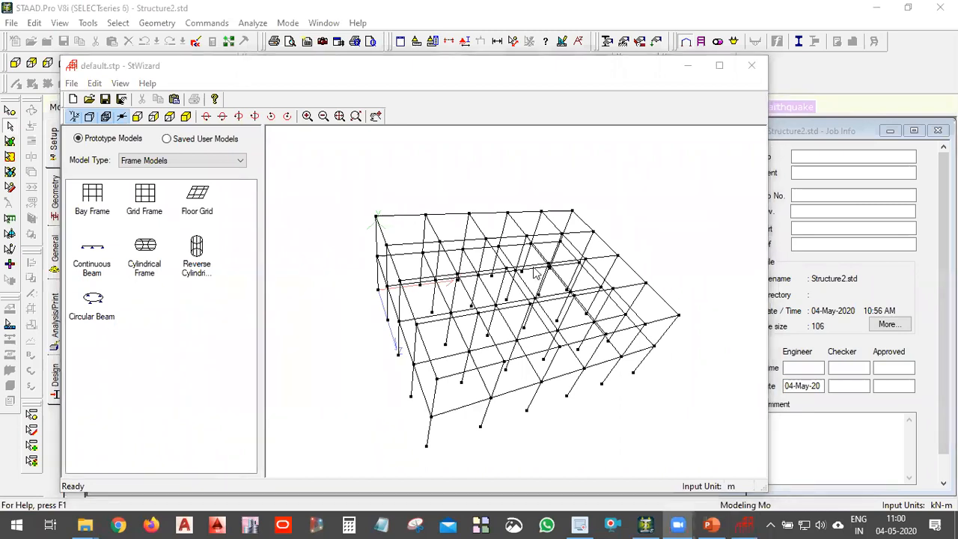
pyautogui.moveTo(582, 345); pyautogui.dragTo(625, 351)
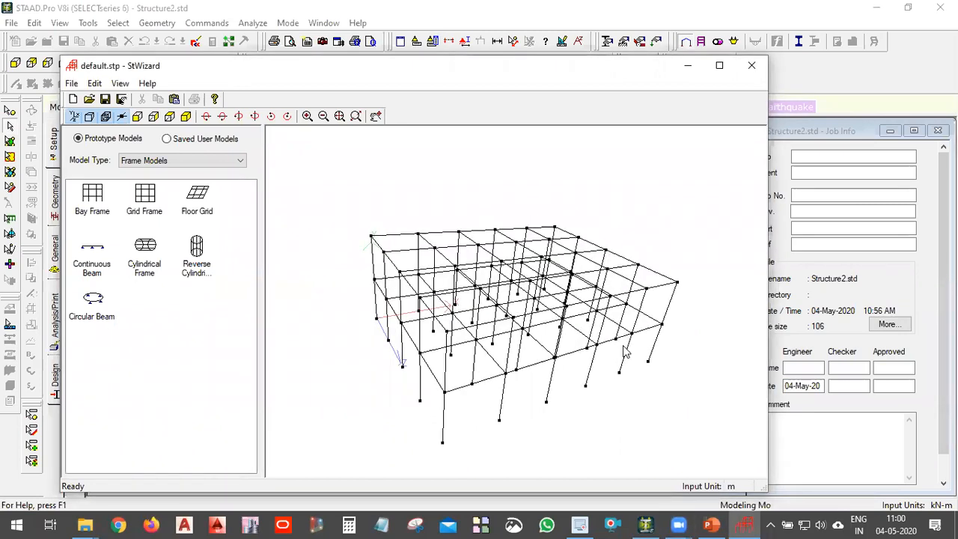
pyautogui.moveTo(501, 401); pyautogui.dragTo(541, 374)
pyautogui.moveTo(494, 312); pyautogui.dragTo(548, 275)
pyautogui.moveTo(614, 341); pyautogui.dragTo(573, 341)
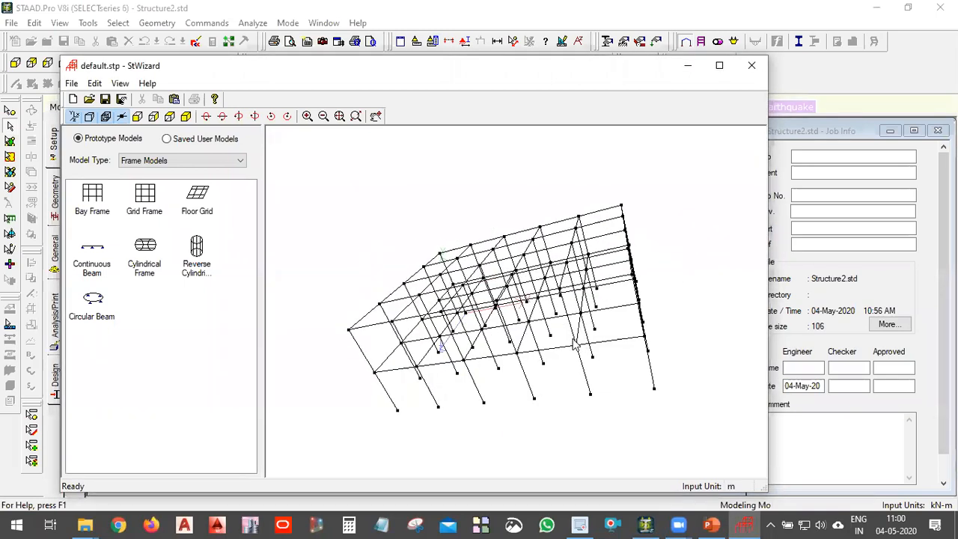
pyautogui.moveTo(499, 342); pyautogui.dragTo(593, 299)
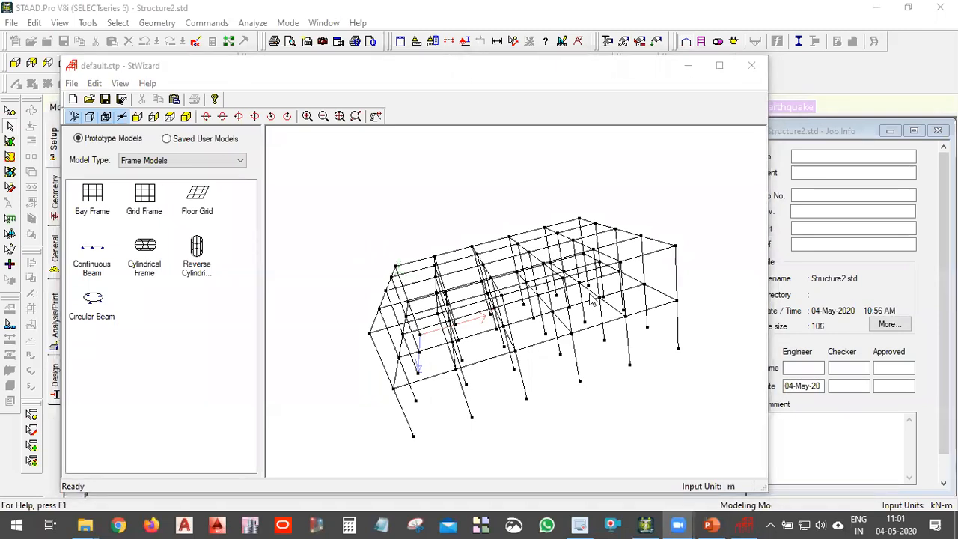
pyautogui.moveTo(554, 205); pyautogui.dragTo(726, 259)
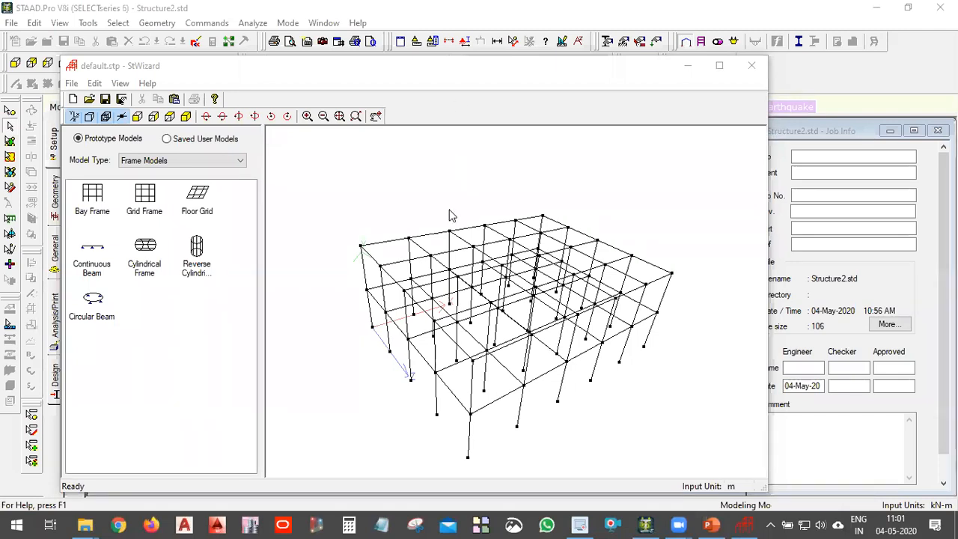
pyautogui.moveTo(449, 215); pyautogui.dragTo(511, 96)
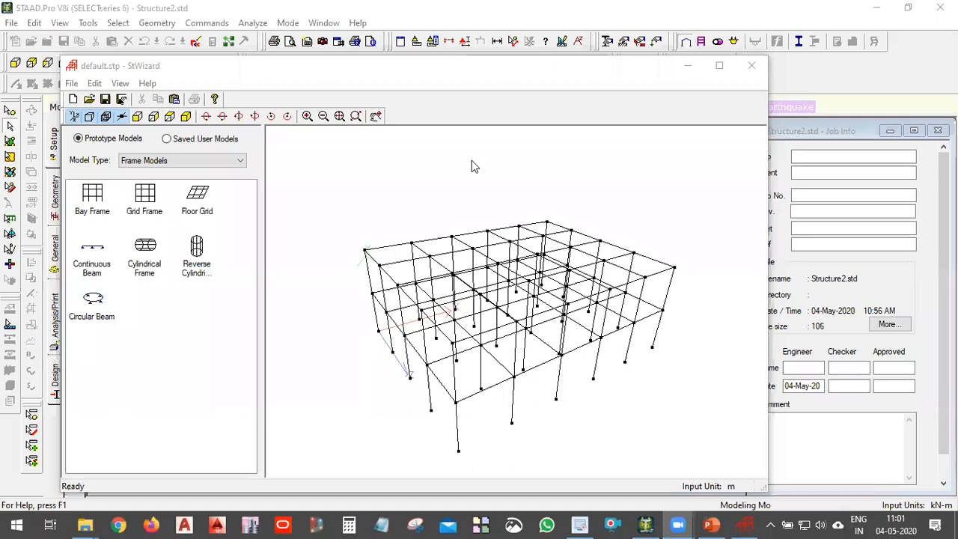
pyautogui.click(545, 355)
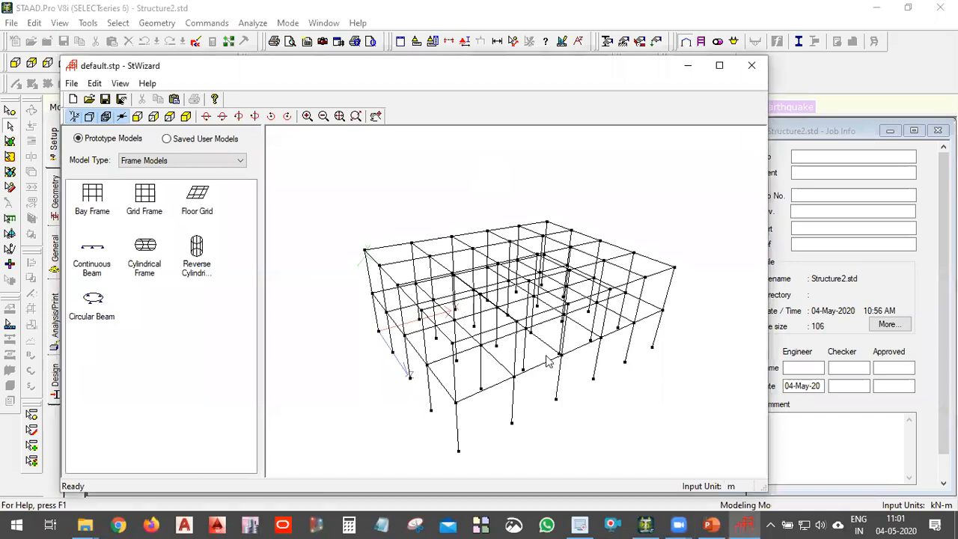
pyautogui.press('Up')
pyautogui.press('Up')
pyautogui.press('Up')
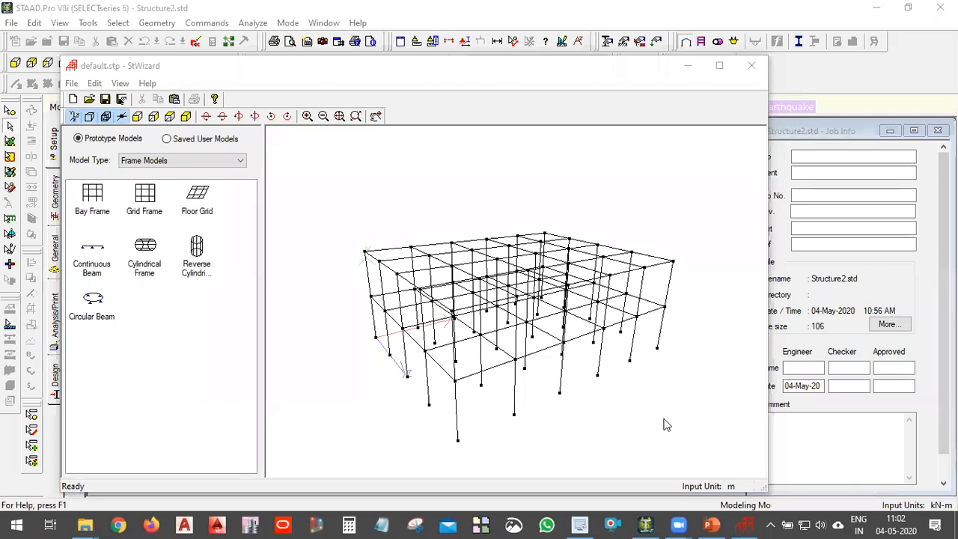
pyautogui.click(661, 182)
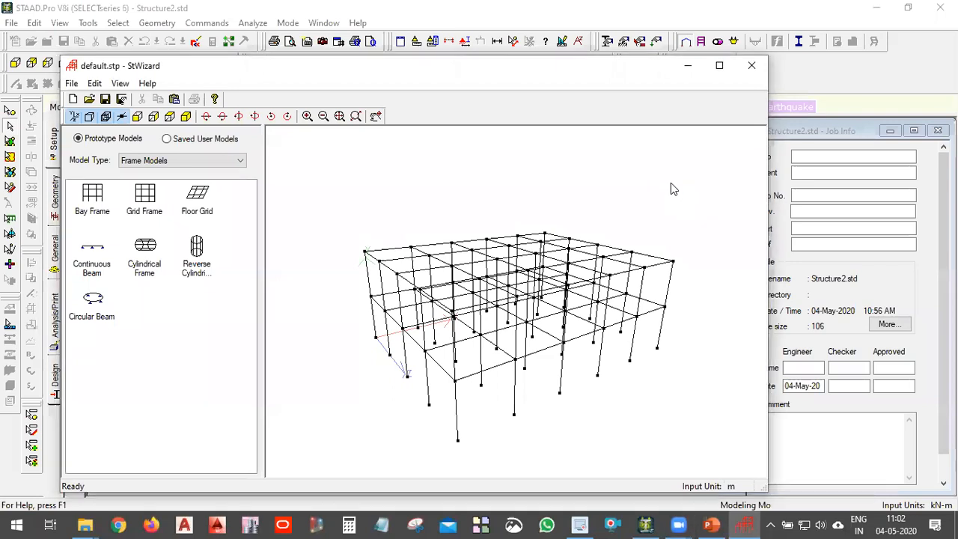
# Generate a Grid Frame prototype 12 m long, 15 m high and 12 m wide, with 4, 5 and 4 bays respectively.
pyautogui.click(150, 208)
pyautogui.moveTo(516, 281); pyautogui.dragTo(518, 283)
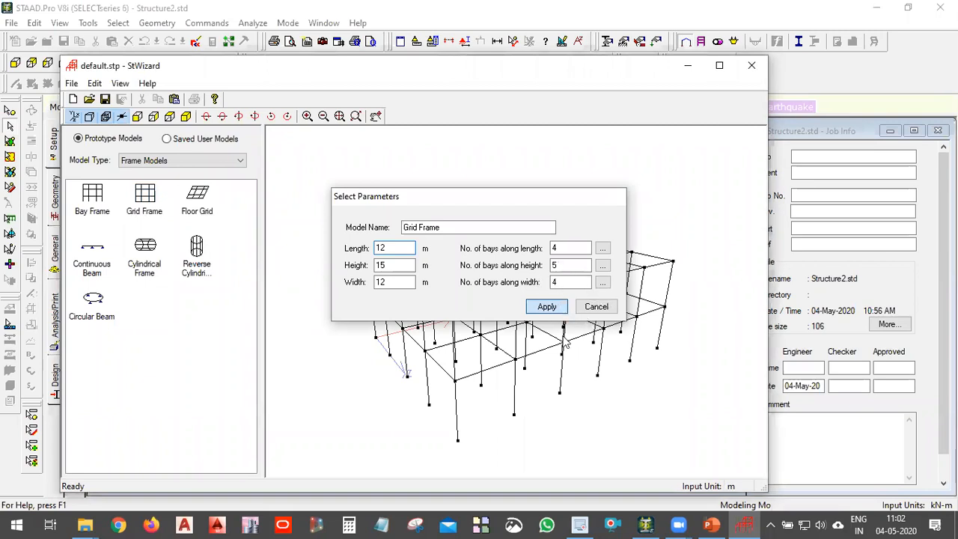
pyautogui.click(546, 306)
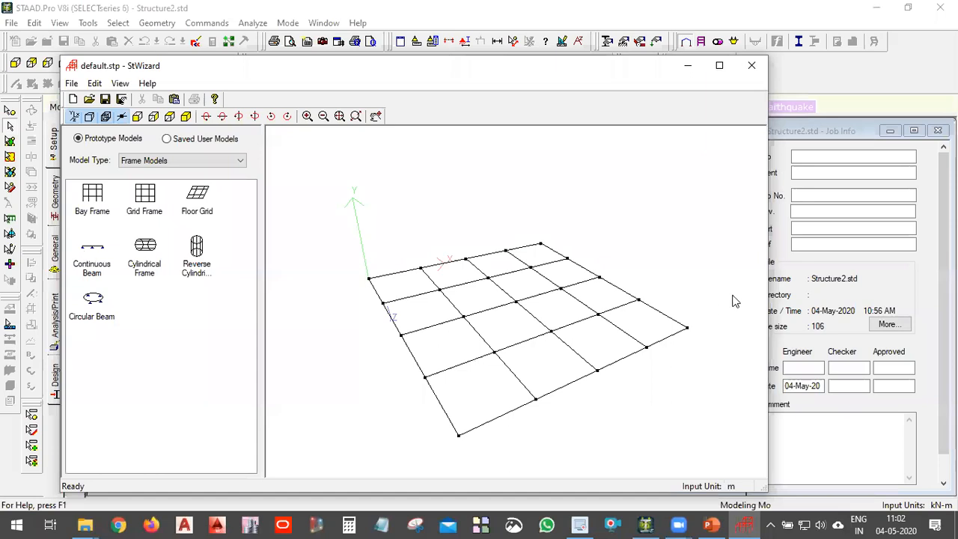
# Generate a Continuous Beam prototype with a length of 12 m and 4 bays.
pyautogui.doubleClick(98, 245)
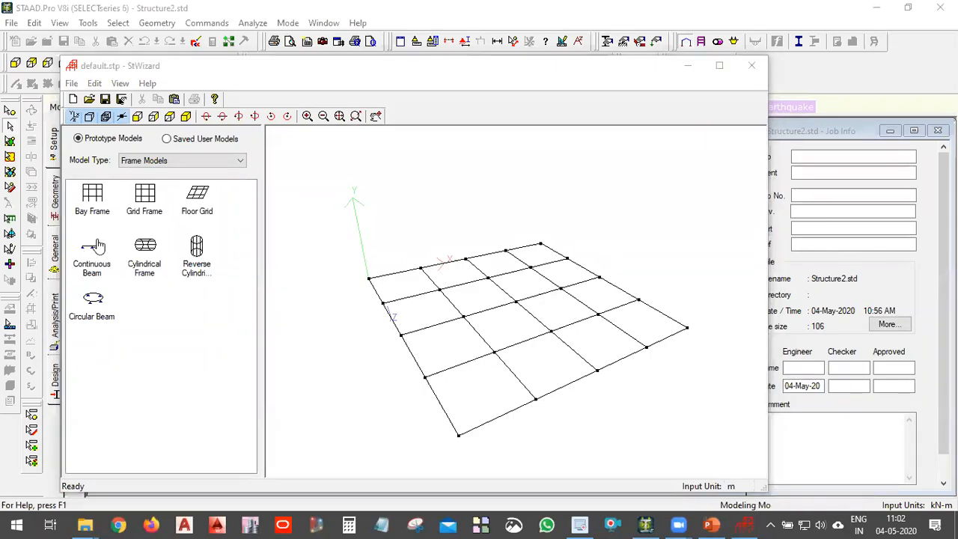
pyautogui.click(92, 254)
pyautogui.moveTo(133, 247); pyautogui.dragTo(519, 204)
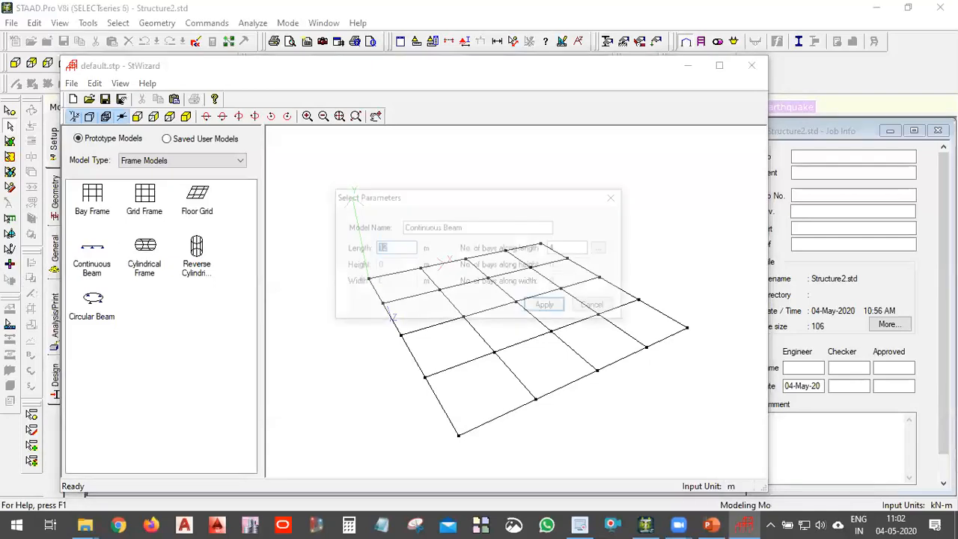
pyautogui.click(547, 306)
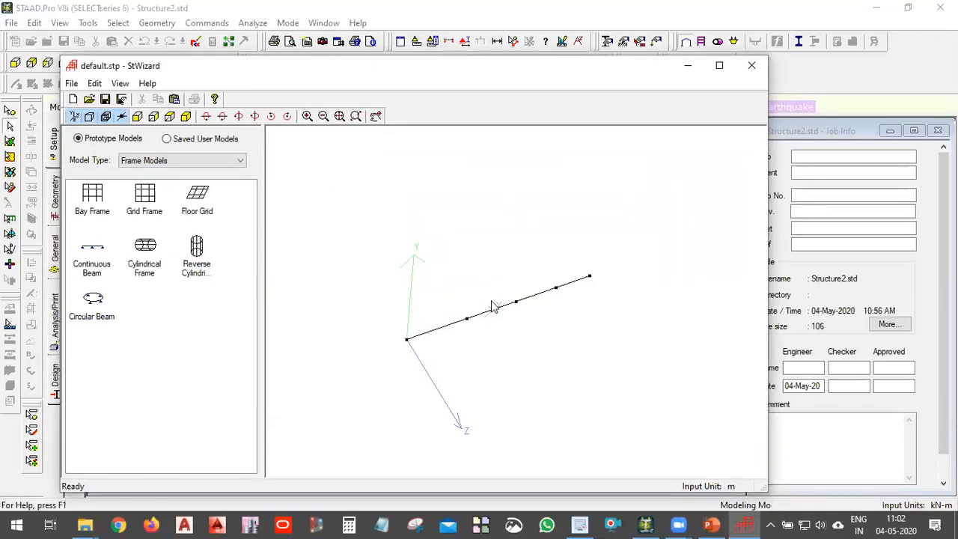
# Regenerate the Continuous Beam prototype with a length of 12 m divided into 5 bays.
pyautogui.moveTo(92, 258); pyautogui.dragTo(466, 284)
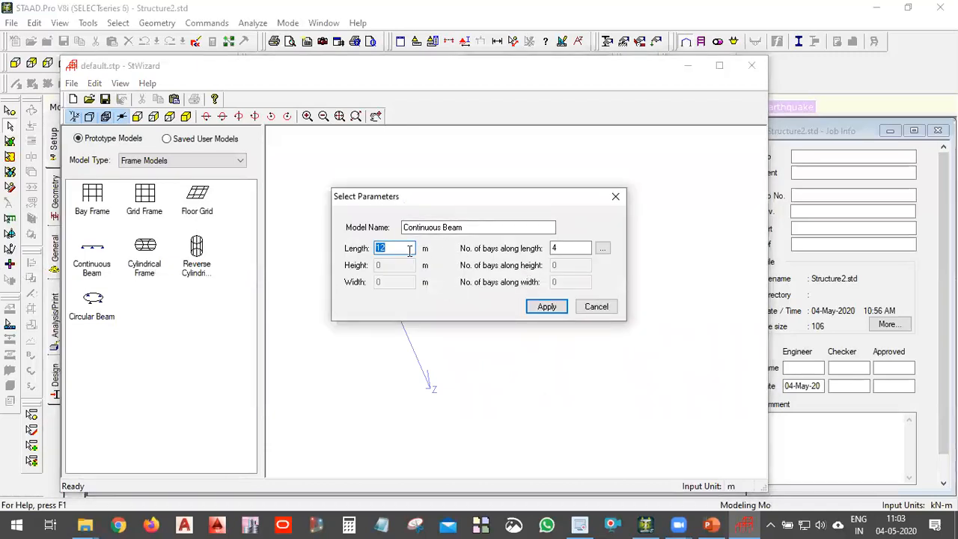
pyautogui.doubleClick(571, 249)
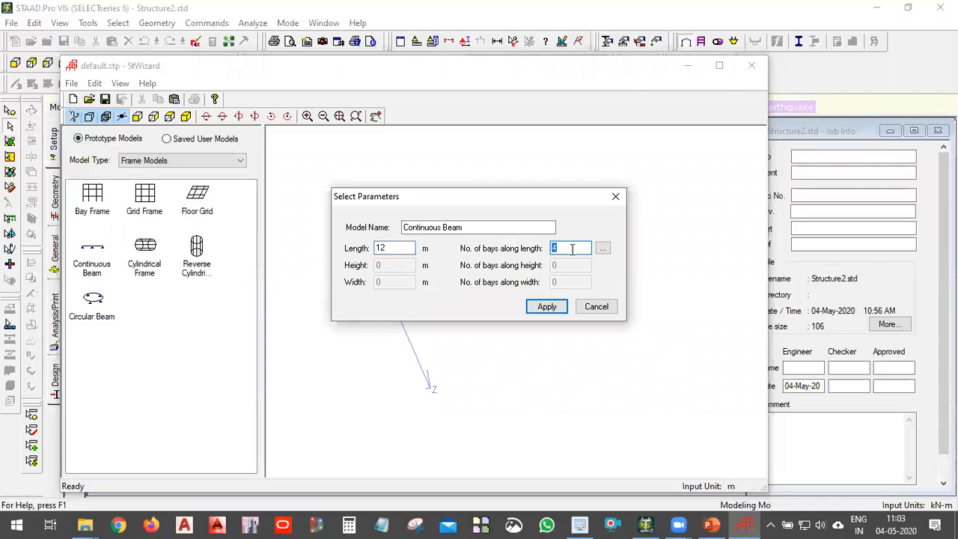
pyautogui.write('5')
pyautogui.click(547, 306)
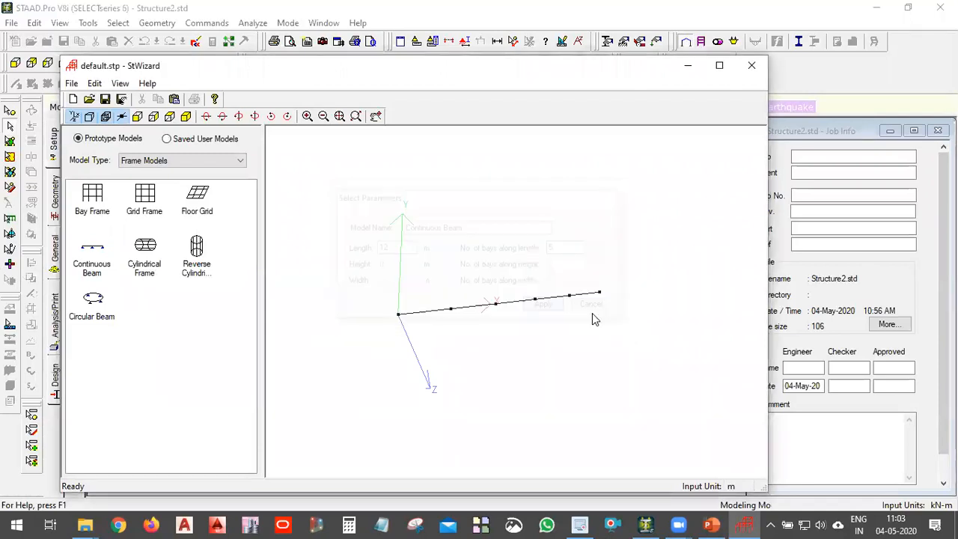
pyautogui.scroll(-1, 450, 298)
pyautogui.scroll(3, 449, 303)
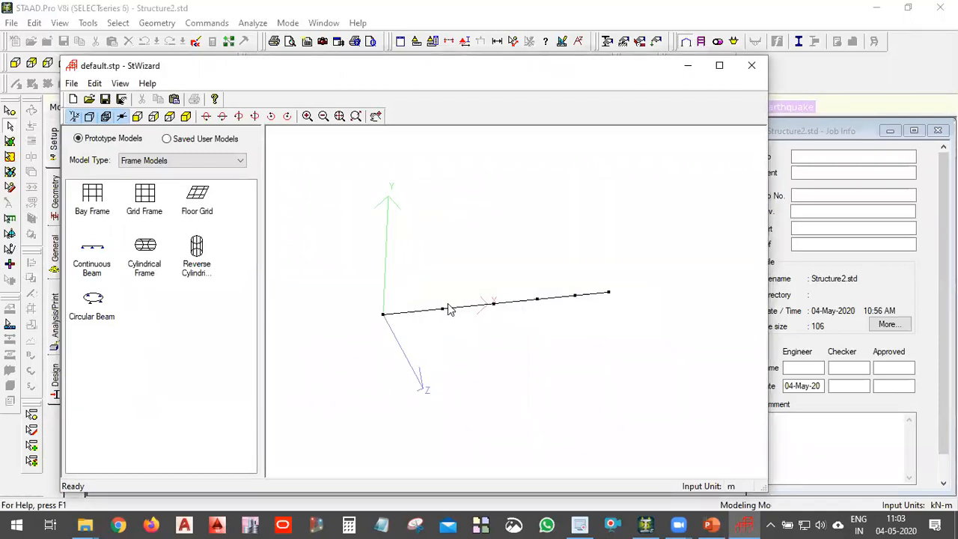
pyautogui.moveTo(466, 314); pyautogui.dragTo(600, 369)
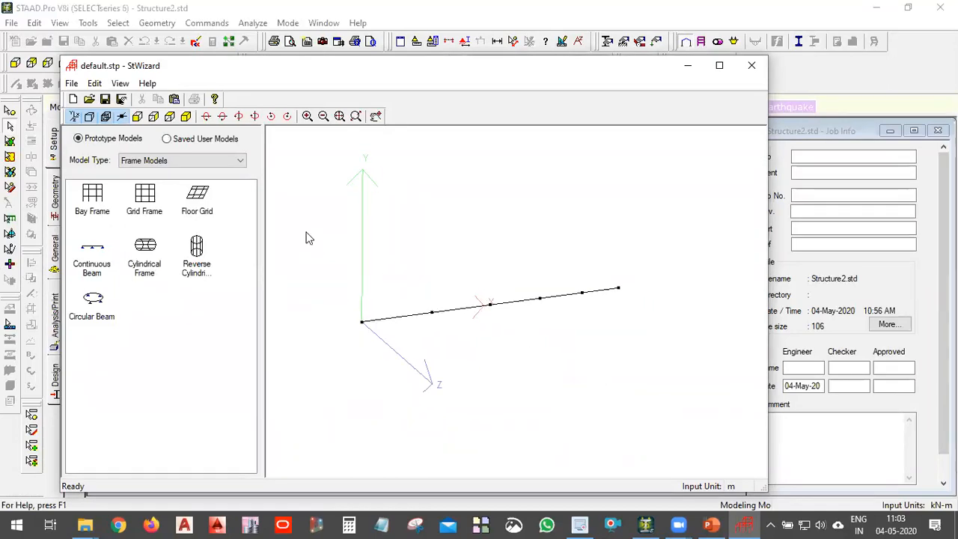
# Generate a Floor Grid prototype measuring 12 m by 12 m, with 4 bays along both length and width.
pyautogui.moveTo(198, 196); pyautogui.dragTo(451, 254)
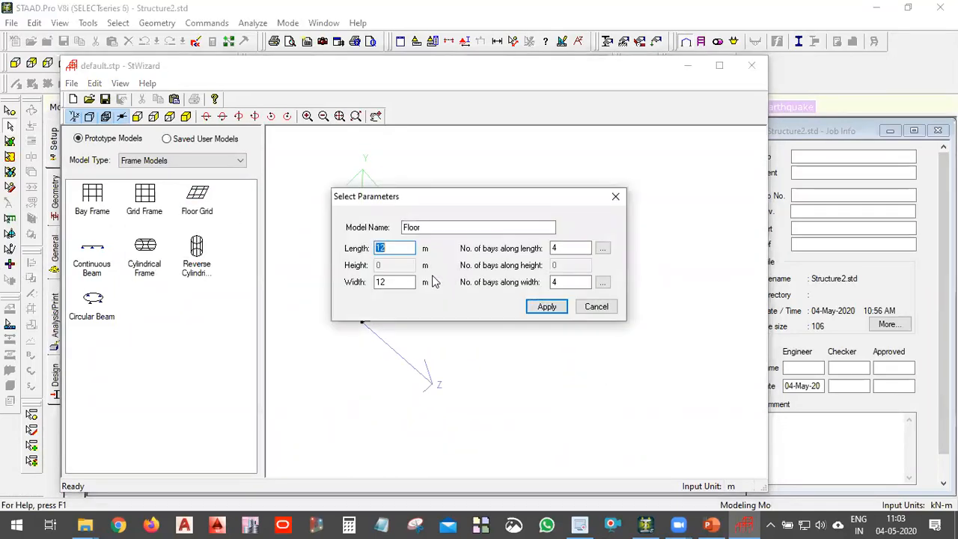
pyautogui.click(398, 249)
pyautogui.click(385, 283)
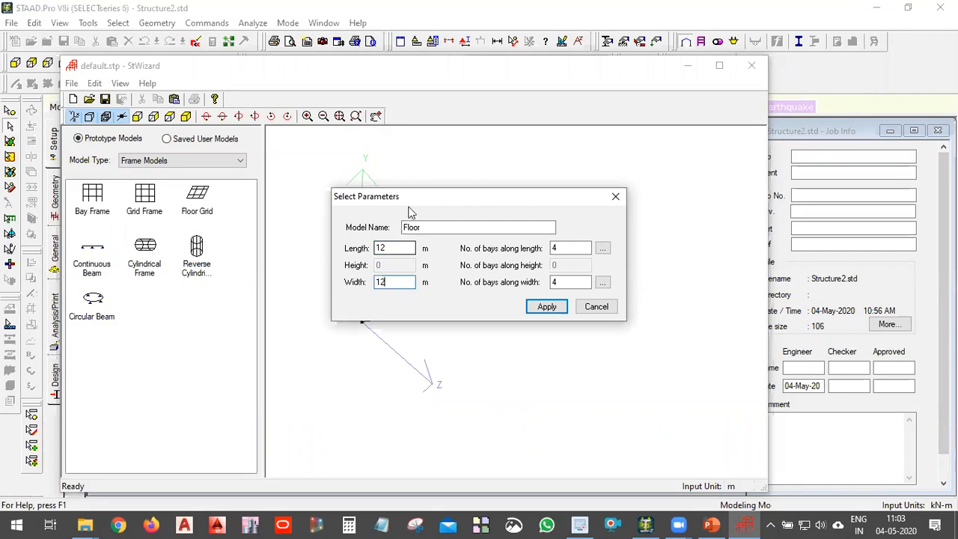
pyautogui.moveTo(411, 202); pyautogui.dragTo(477, 216)
pyautogui.click(607, 320)
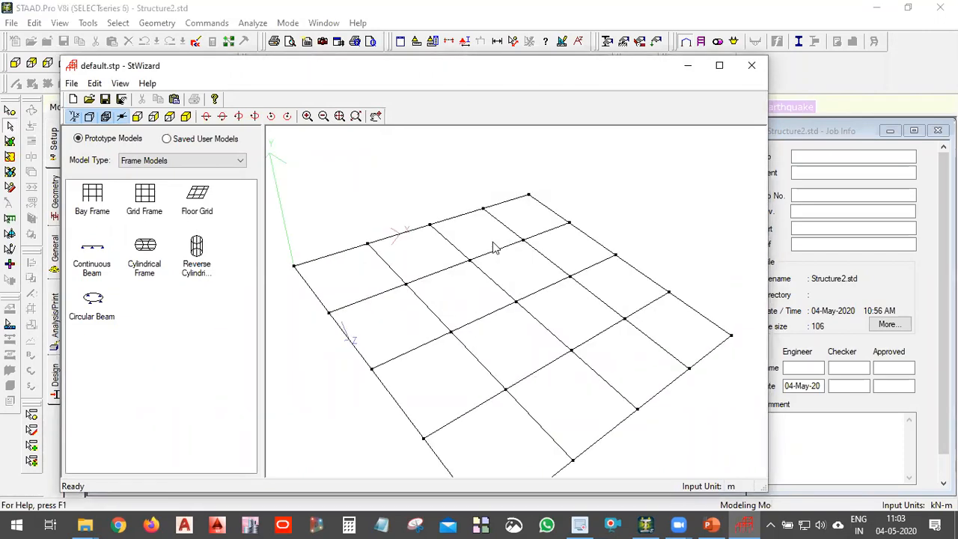
pyautogui.scroll(-6, 498, 268)
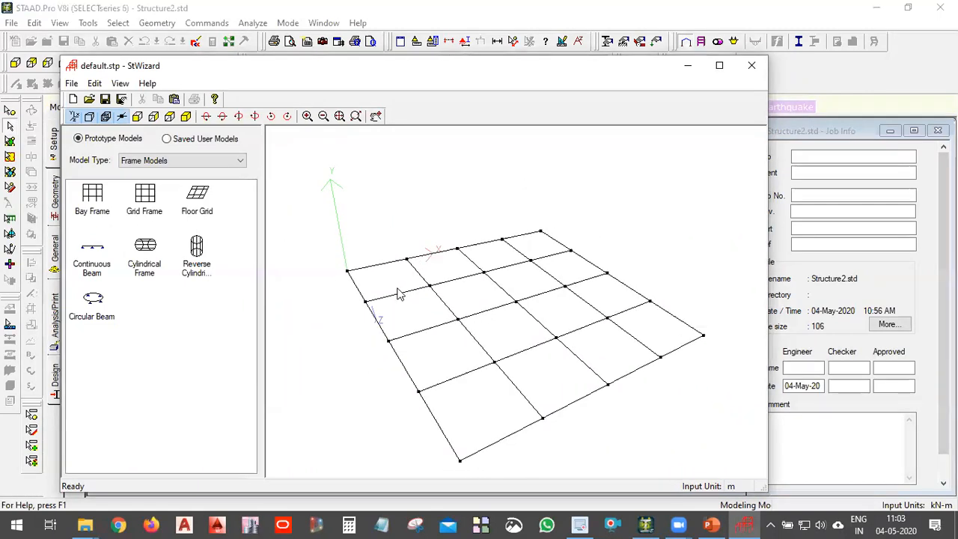
# Generate a Cylindrical Frame prototype using the preset parameters.
pyautogui.moveTo(156, 257); pyautogui.dragTo(422, 301)
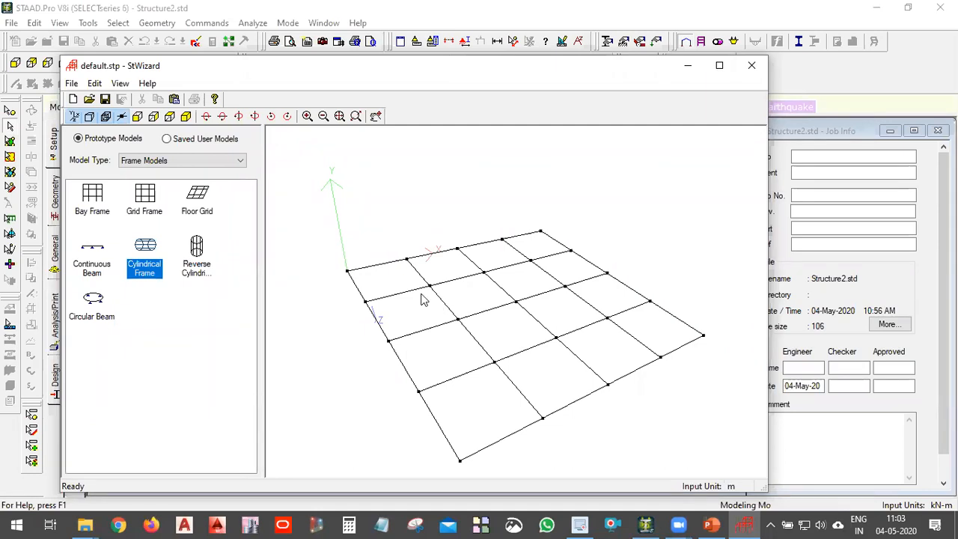
pyautogui.click(546, 314)
pyautogui.moveTo(556, 365); pyautogui.dragTo(544, 299)
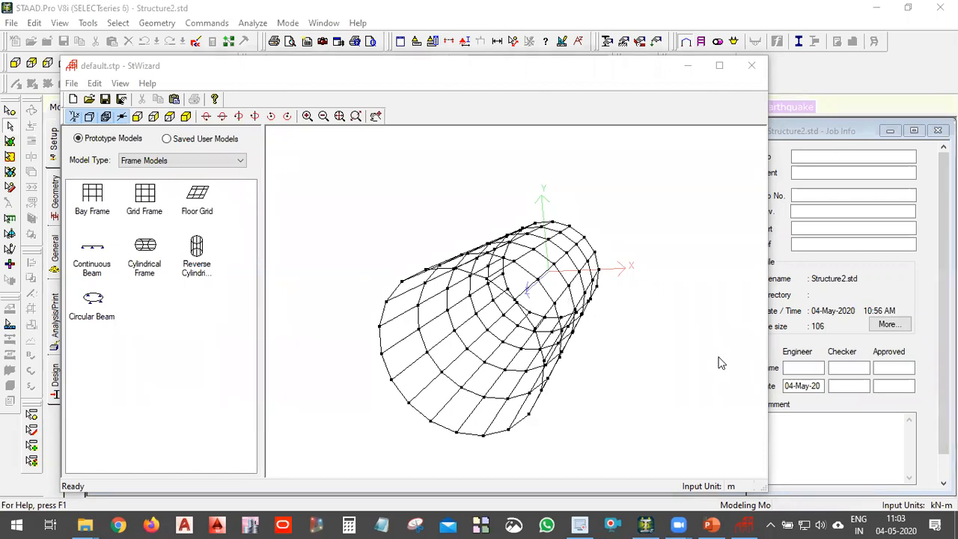
# Examine the cylindrical frame's rings and longitudinal members from different angles.
pyautogui.click(658, 360)
pyautogui.moveTo(389, 380); pyautogui.dragTo(574, 390)
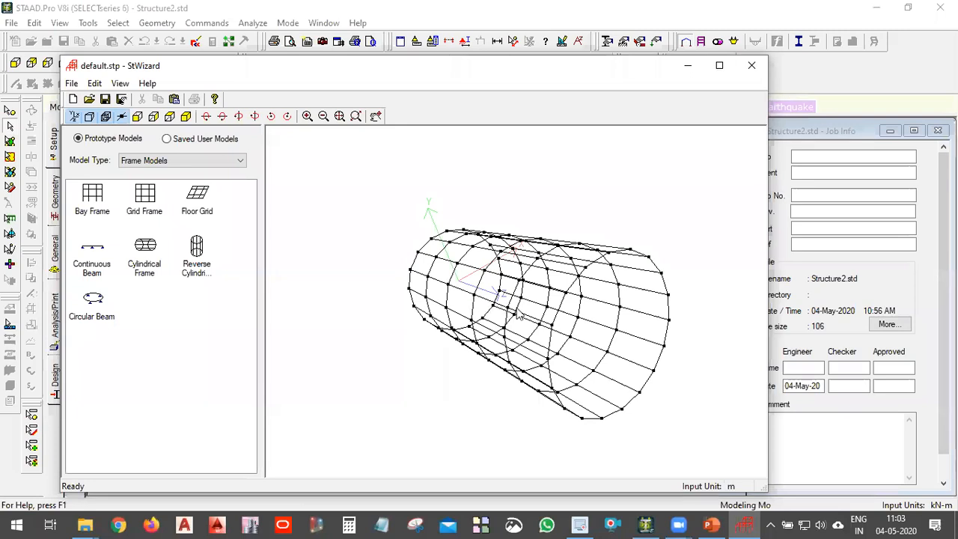
pyautogui.moveTo(576, 316); pyautogui.dragTo(395, 329)
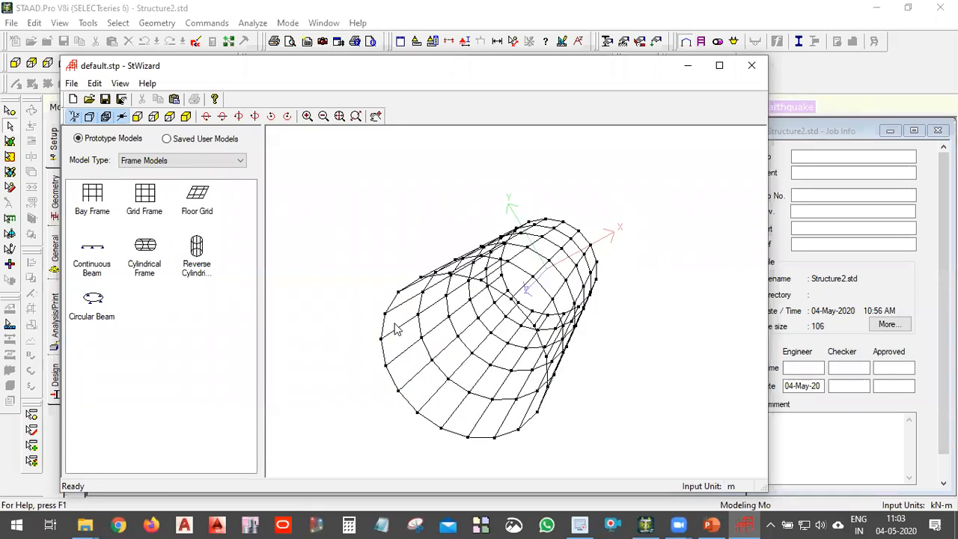
pyautogui.moveTo(620, 350); pyautogui.dragTo(605, 391)
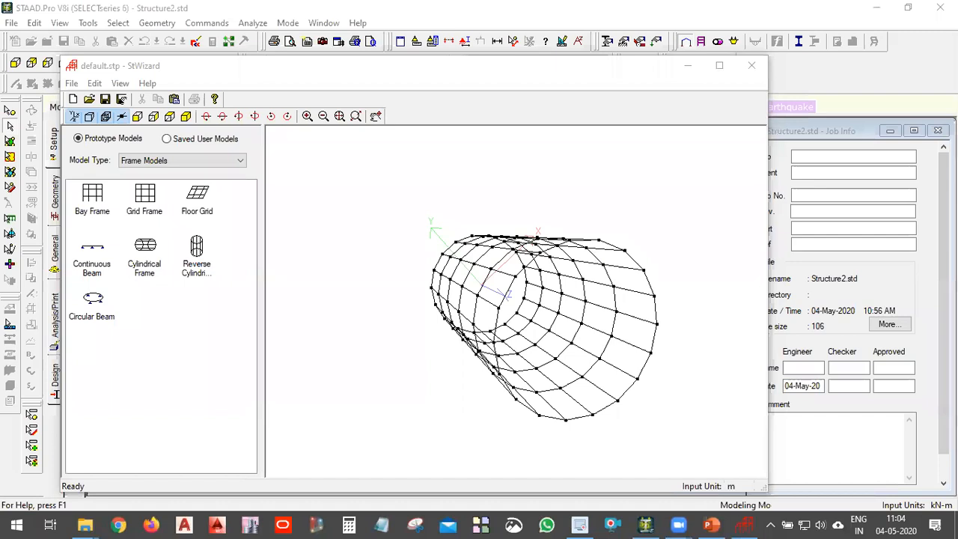
pyautogui.click(713, 248)
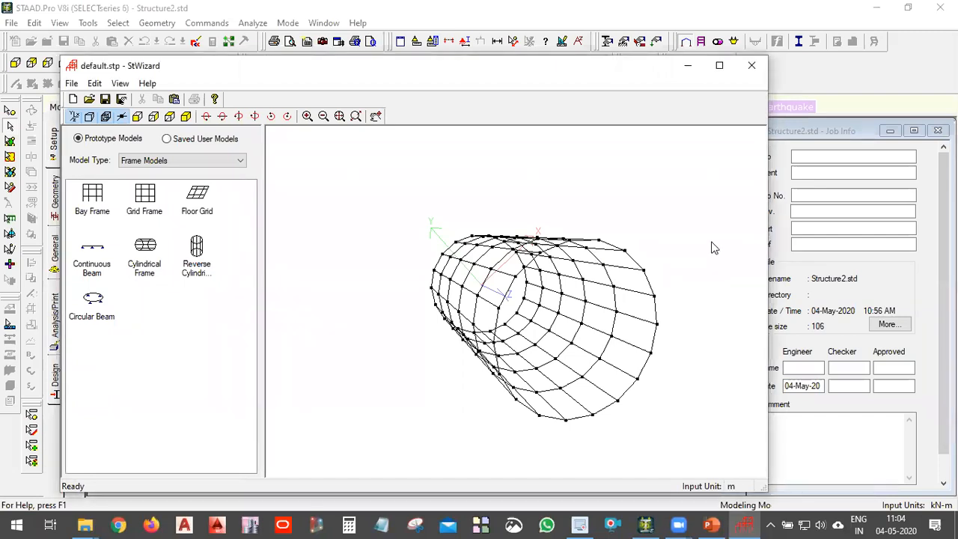
pyautogui.moveTo(669, 244); pyautogui.dragTo(649, 307)
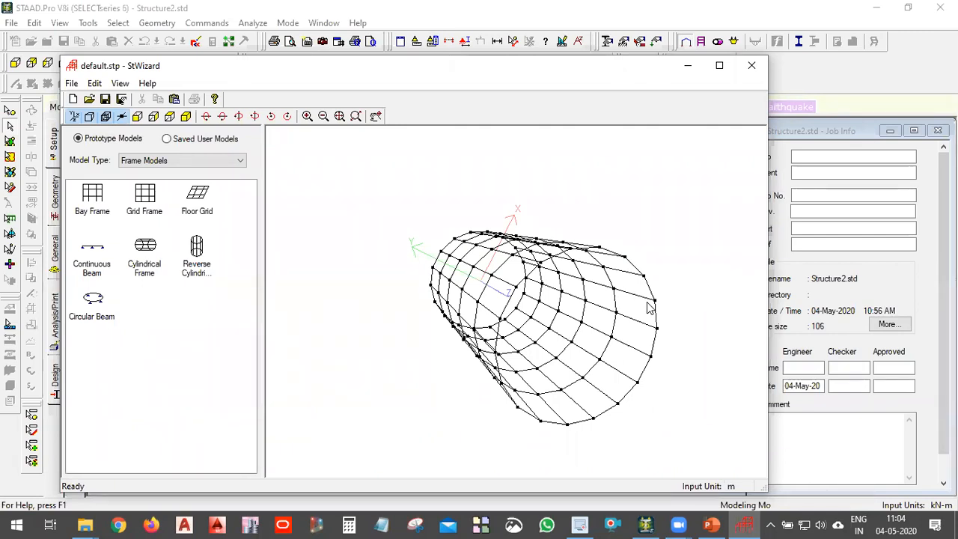
pyautogui.moveTo(650, 307); pyautogui.dragTo(632, 280)
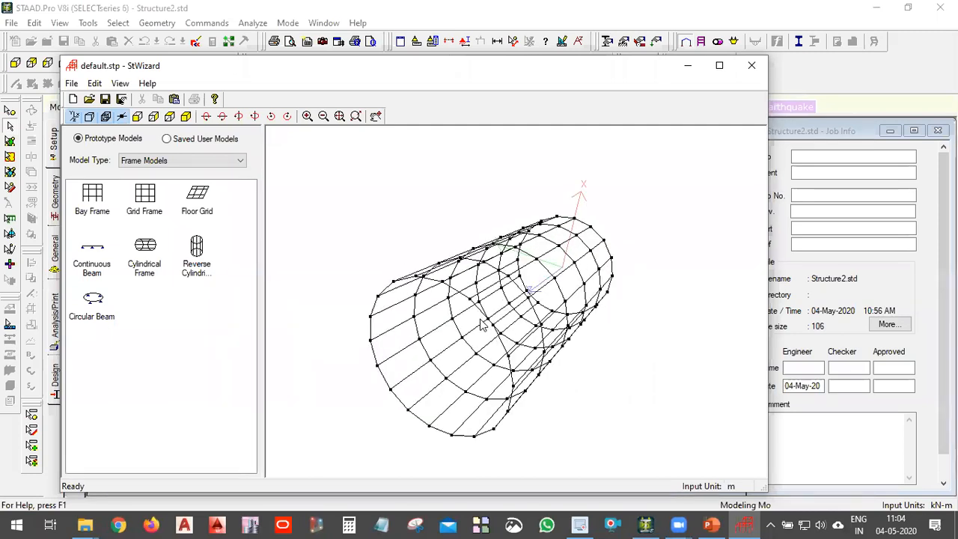
pyautogui.press('Up')
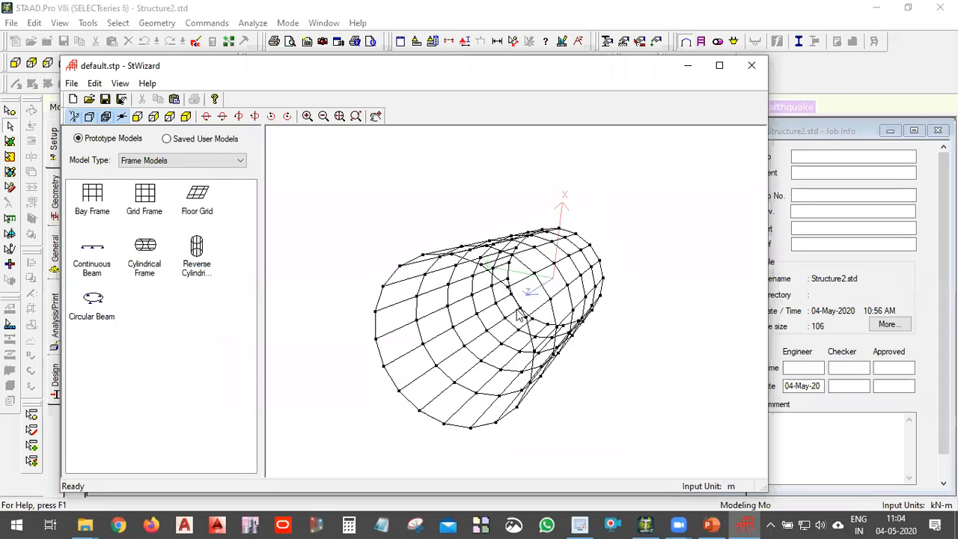
pyautogui.moveTo(487, 321); pyautogui.dragTo(529, 320)
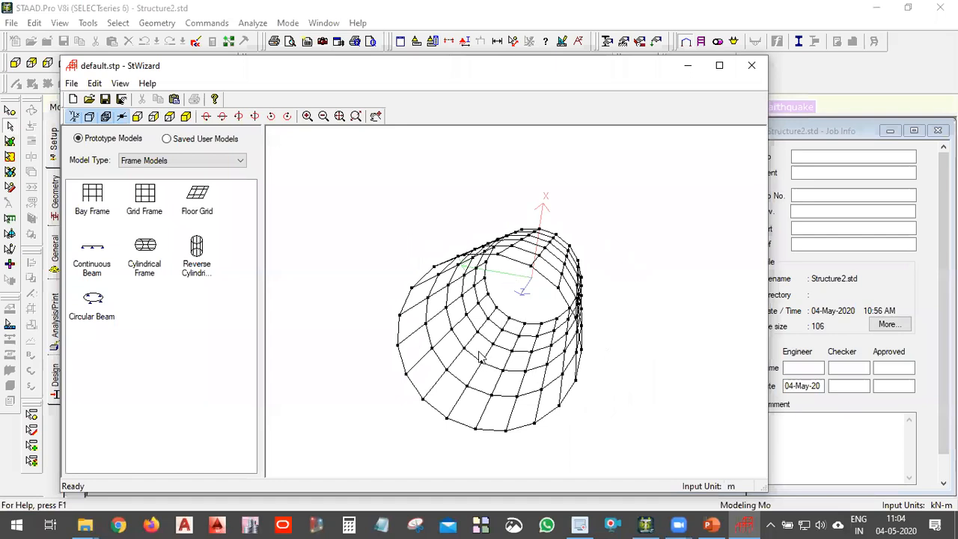
# Generate a Reverse Cylindrical Frame prototype using the preset parameters.
pyautogui.moveTo(514, 314); pyautogui.dragTo(638, 344)
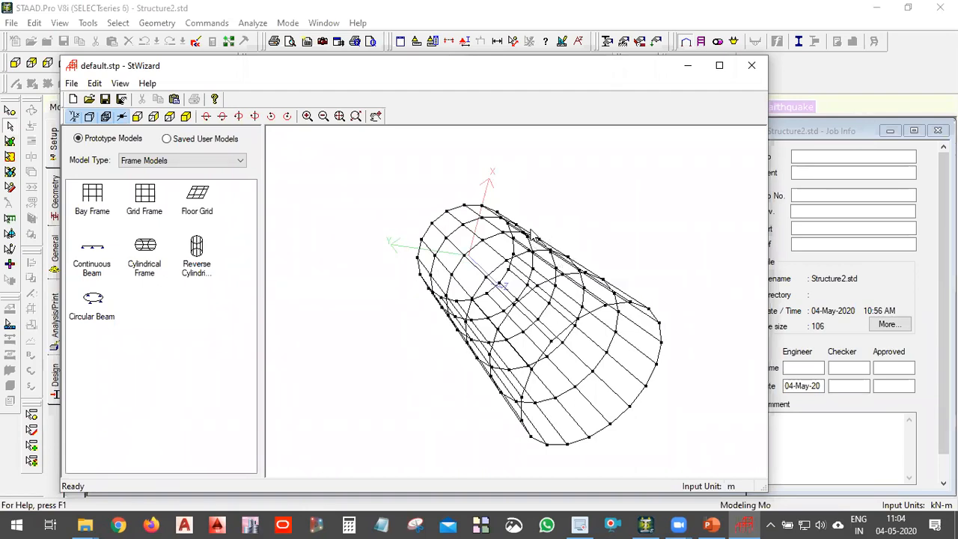
pyautogui.click(196, 248)
pyautogui.moveTo(196, 249); pyautogui.dragTo(430, 269)
pyautogui.click(543, 312)
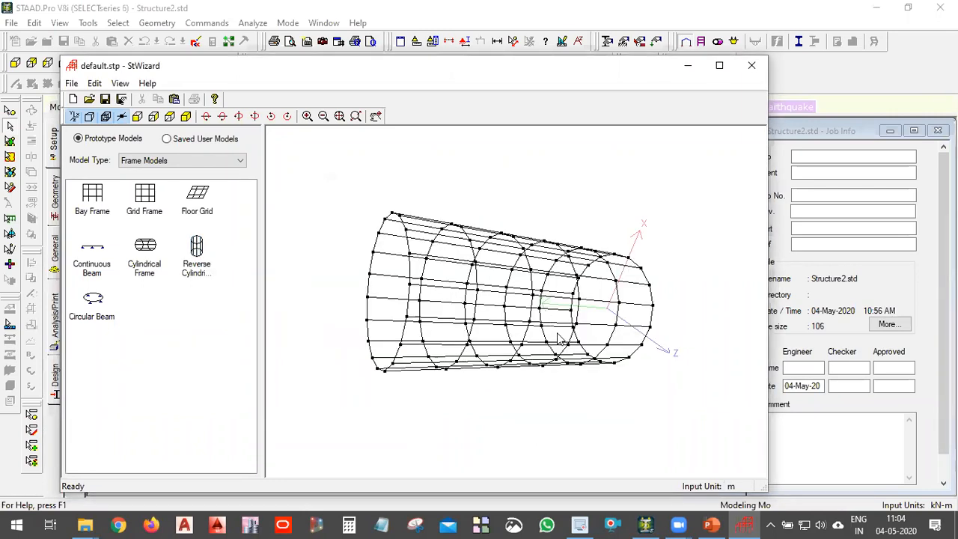
pyautogui.moveTo(606, 269); pyautogui.dragTo(520, 355)
# Regenerate the Reverse Cylindrical Frame with an angle of 180 degrees and inspect its half-circle plan.
pyautogui.moveTo(198, 245); pyautogui.dragTo(532, 298)
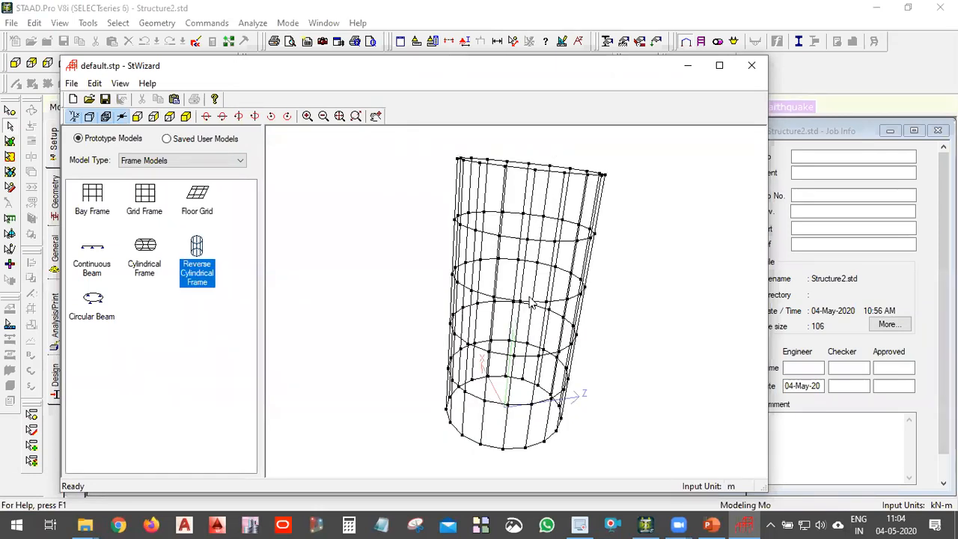
pyautogui.click(406, 247)
pyautogui.doubleClick(481, 247)
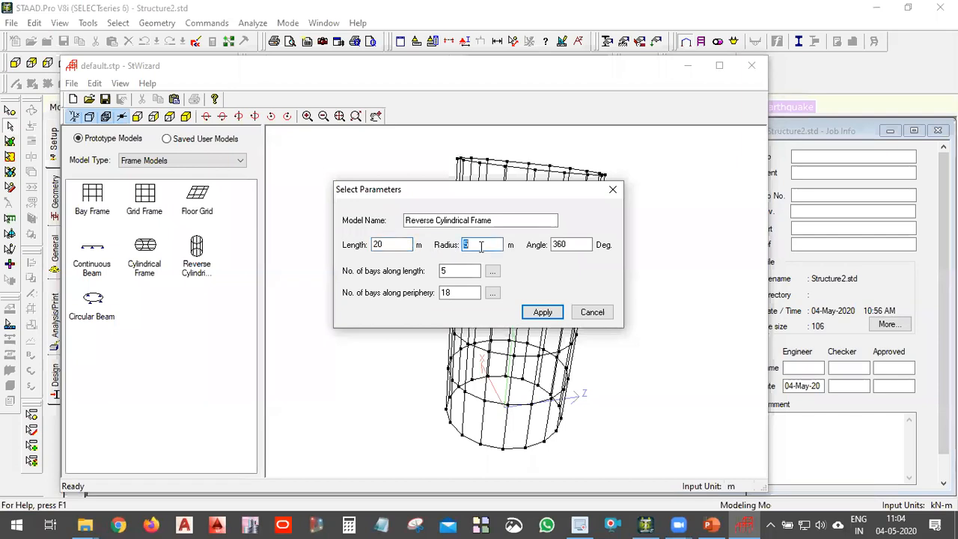
pyautogui.doubleClick(575, 244)
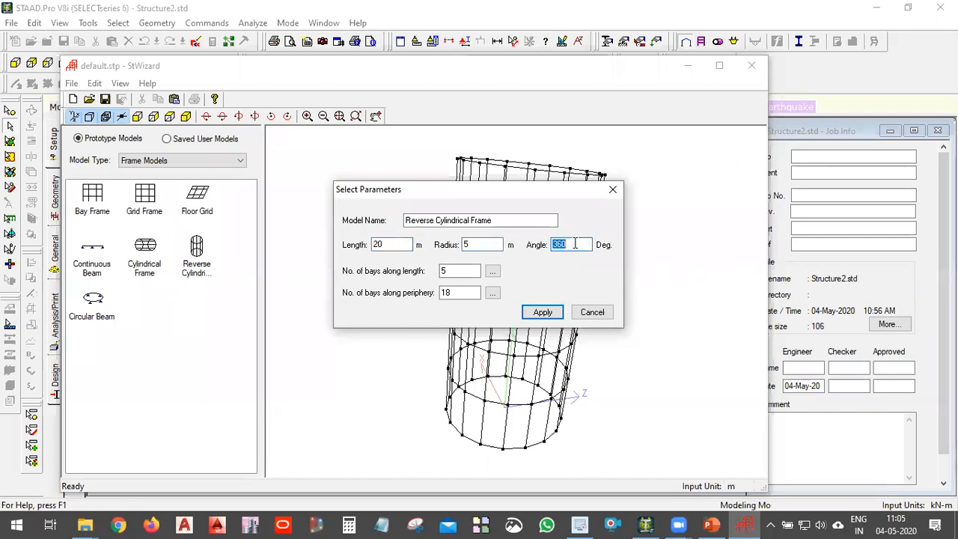
pyautogui.write('180')
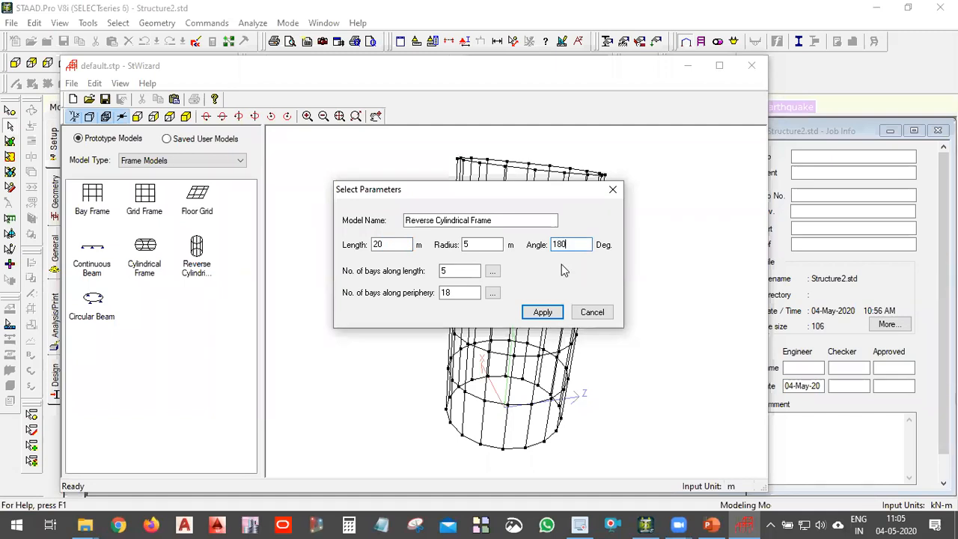
pyautogui.click(543, 312)
pyautogui.moveTo(604, 289); pyautogui.dragTo(488, 447)
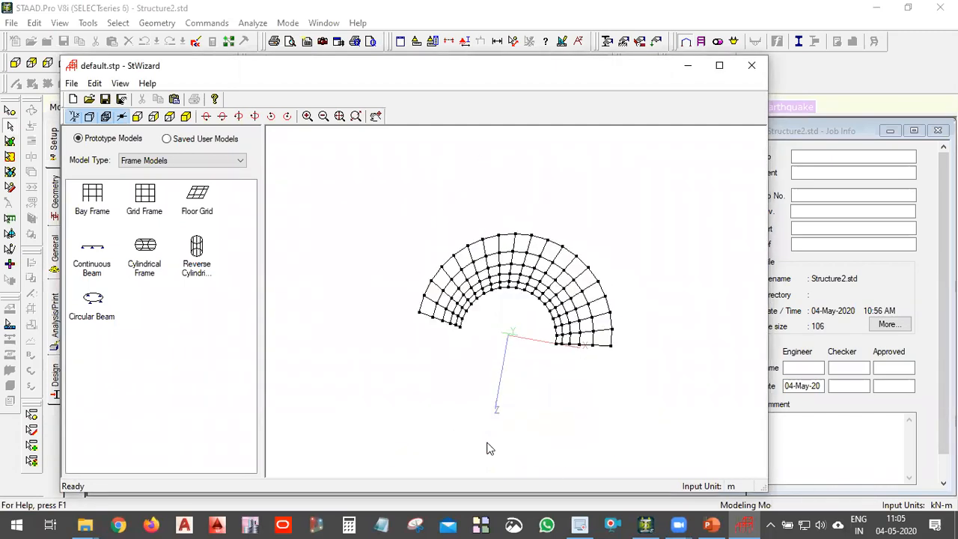
# Regenerate the Reverse Cylindrical Frame with its angle set to 360 degrees.
pyautogui.doubleClick(197, 253)
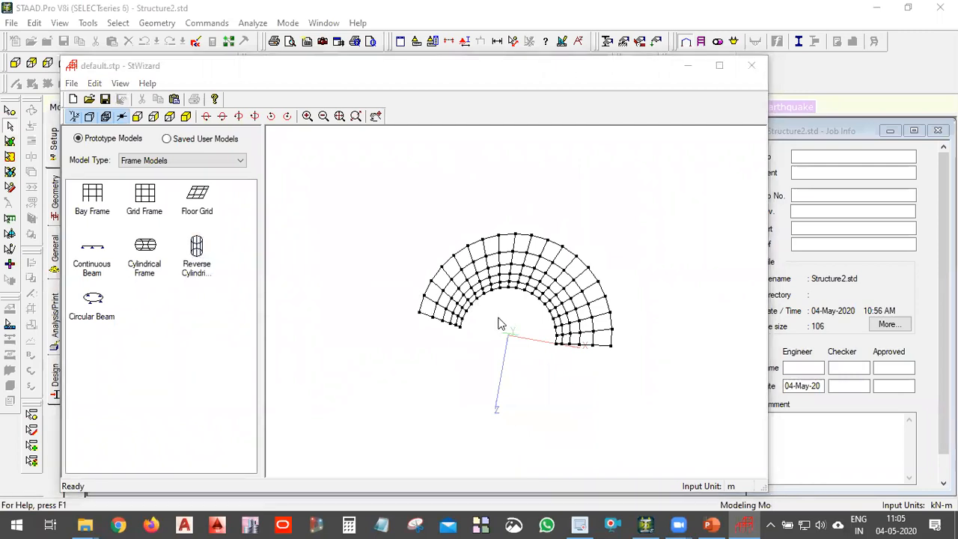
pyautogui.doubleClick(576, 248)
pyautogui.write('360')
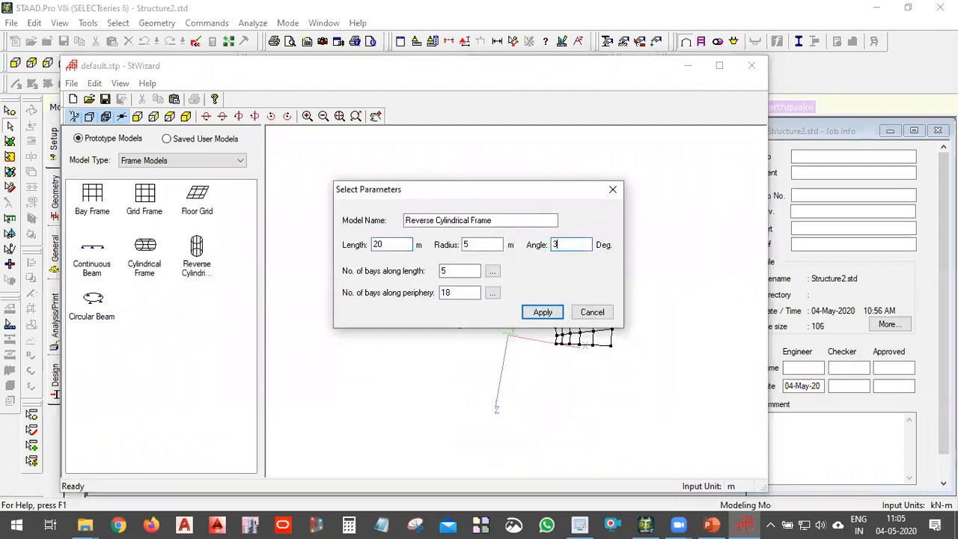
pyautogui.click(540, 312)
pyautogui.moveTo(527, 432); pyautogui.dragTo(624, 336)
# Regenerate the Reverse Cylindrical Frame with its length set to 4 m and inspect it from several angles.
pyautogui.doubleClick(196, 258)
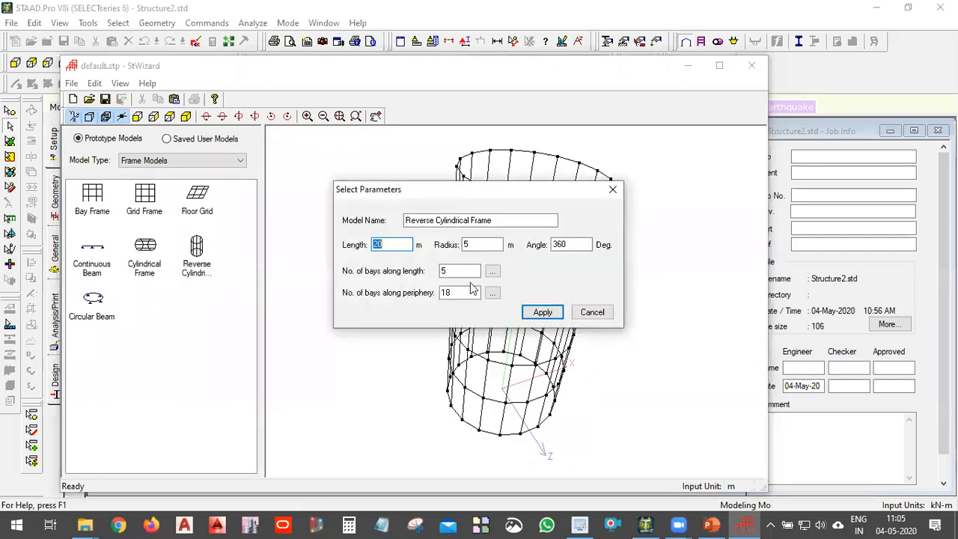
pyautogui.write('4')
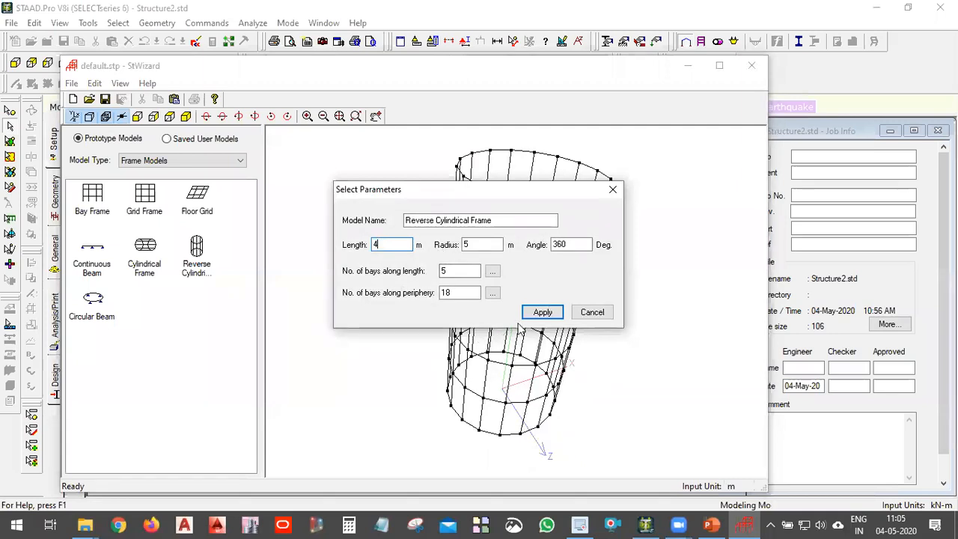
pyautogui.click(540, 312)
pyautogui.moveTo(683, 395); pyautogui.dragTo(576, 303)
pyautogui.moveTo(516, 320); pyautogui.dragTo(562, 184)
pyautogui.moveTo(603, 314); pyautogui.dragTo(482, 342)
# Generate a Bay Frame prototype using the preset parameters.
pyautogui.moveTo(97, 204); pyautogui.dragTo(492, 243)
pyautogui.click(545, 307)
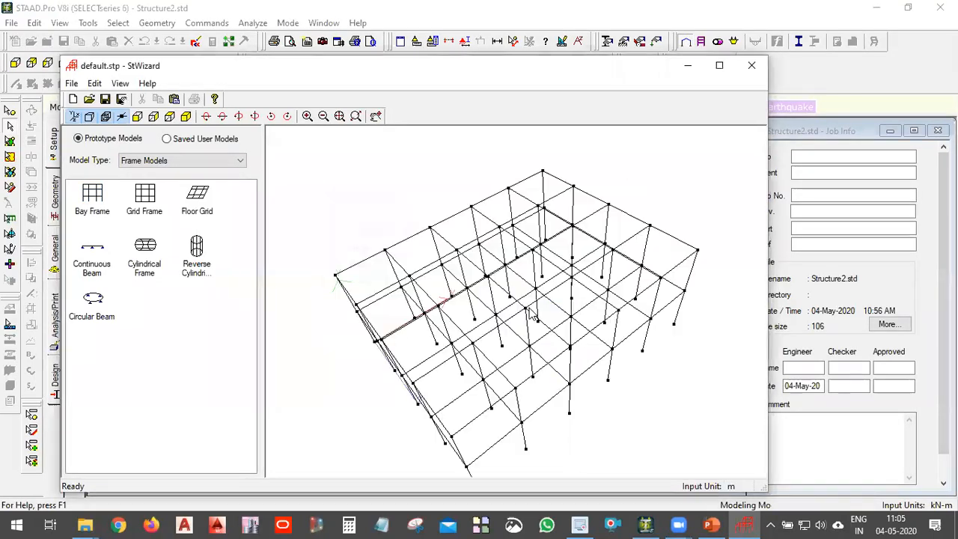
pyautogui.moveTo(454, 303); pyautogui.dragTo(447, 277)
pyautogui.click(193, 163)
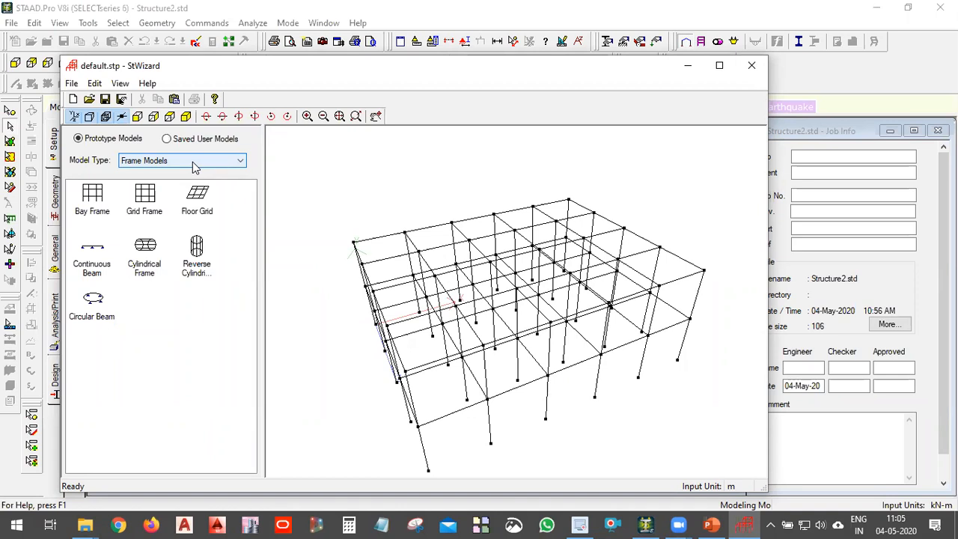
pyautogui.click(192, 163)
pyautogui.click(194, 166)
pyautogui.click(194, 166)
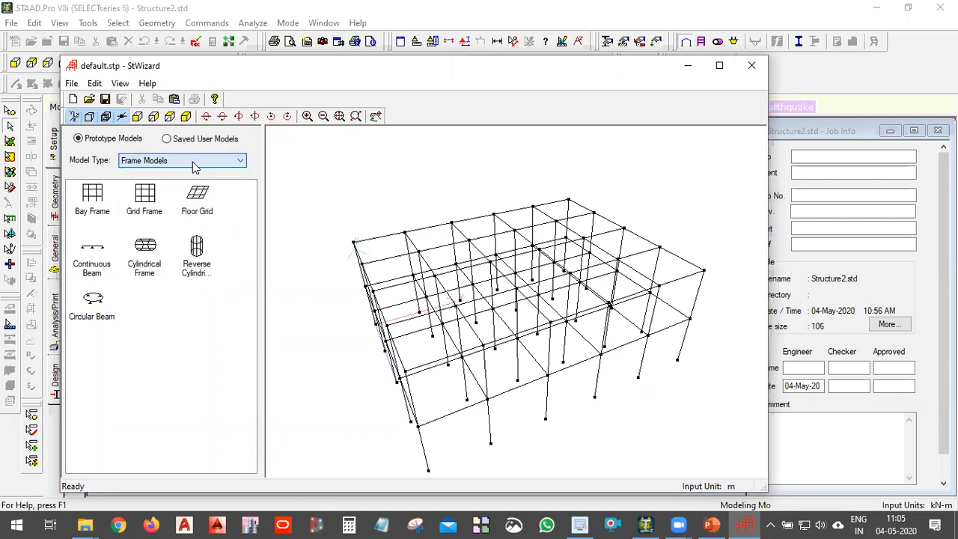
# Examine the bay frame's columns, beams and storeys from different angles.
pyautogui.click(90, 200)
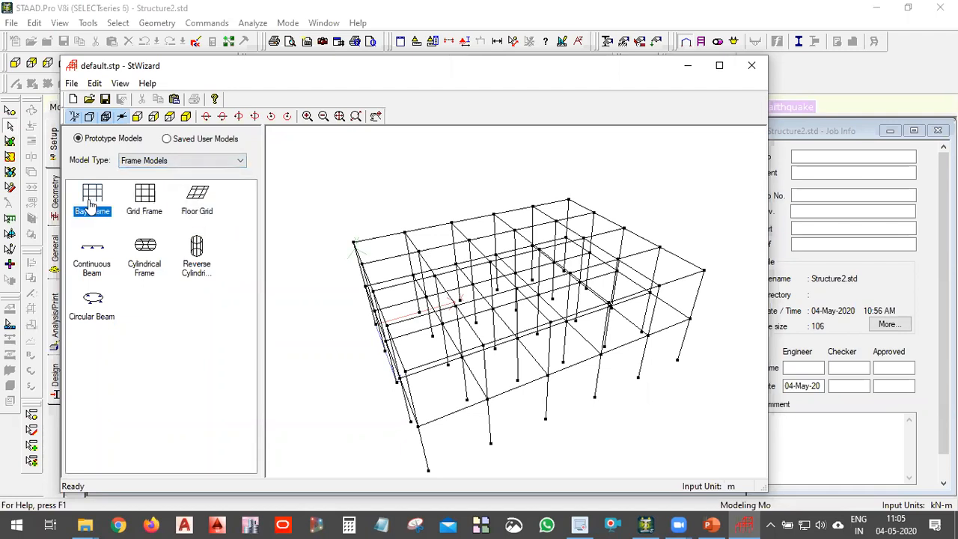
pyautogui.moveTo(522, 377); pyautogui.dragTo(597, 354)
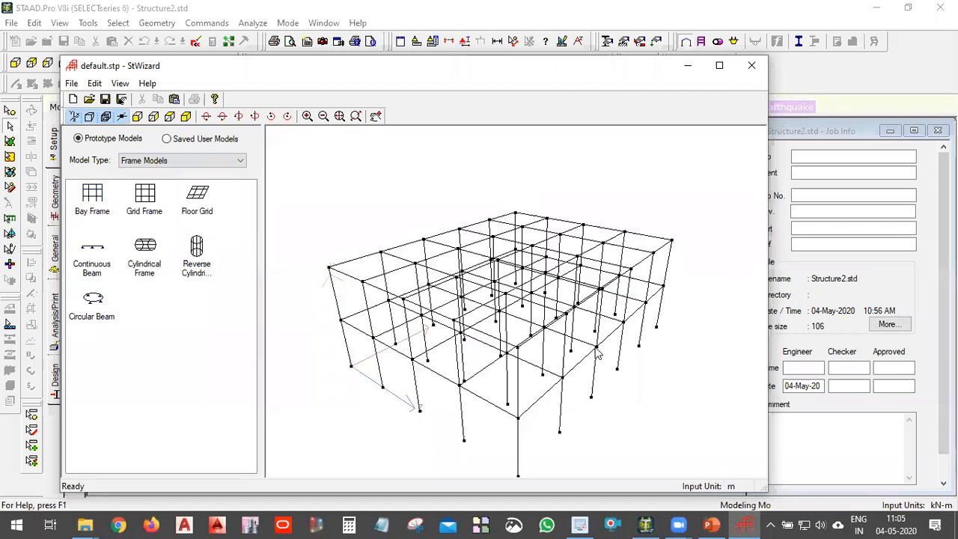
pyautogui.moveTo(422, 278); pyautogui.dragTo(586, 343)
pyautogui.moveTo(666, 299); pyautogui.dragTo(673, 353)
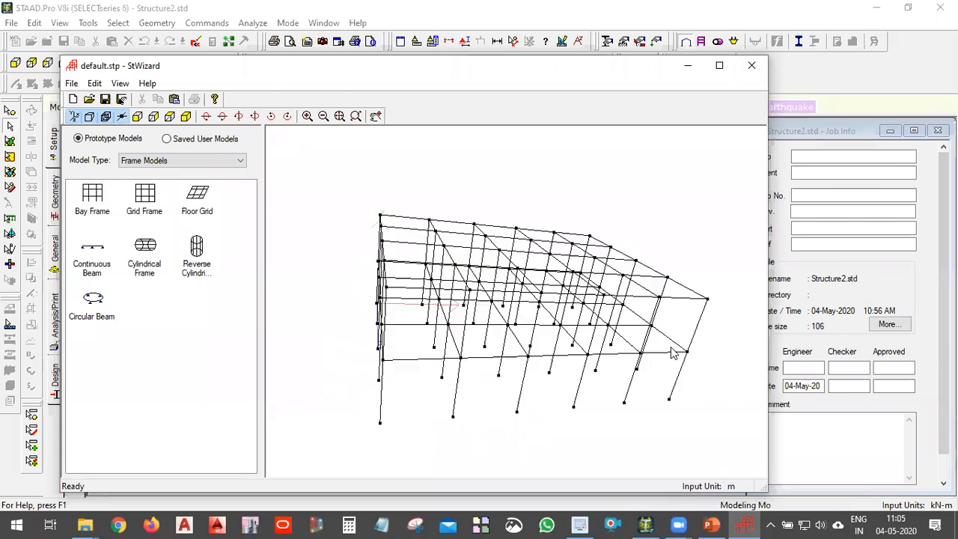
pyautogui.moveTo(507, 370); pyautogui.dragTo(517, 409)
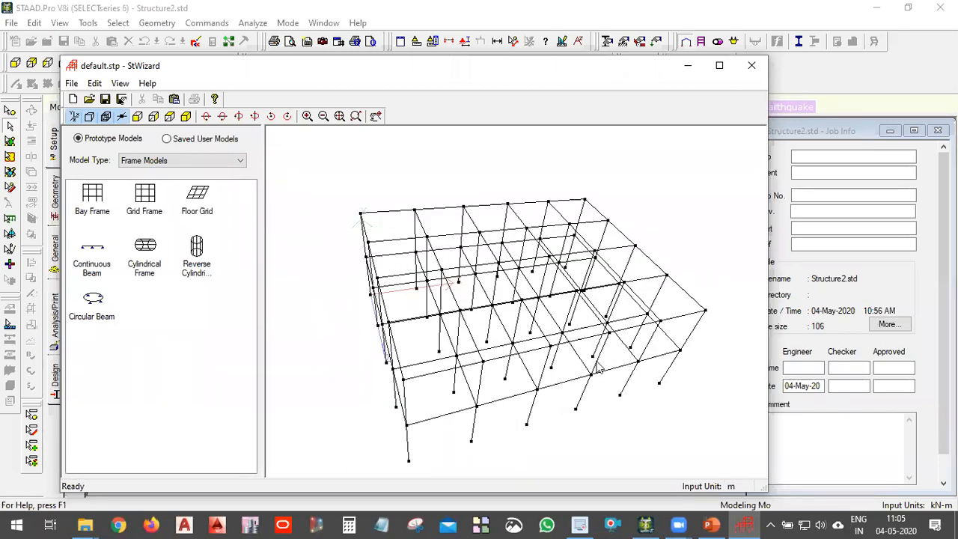
pyautogui.moveTo(556, 360); pyautogui.dragTo(660, 289)
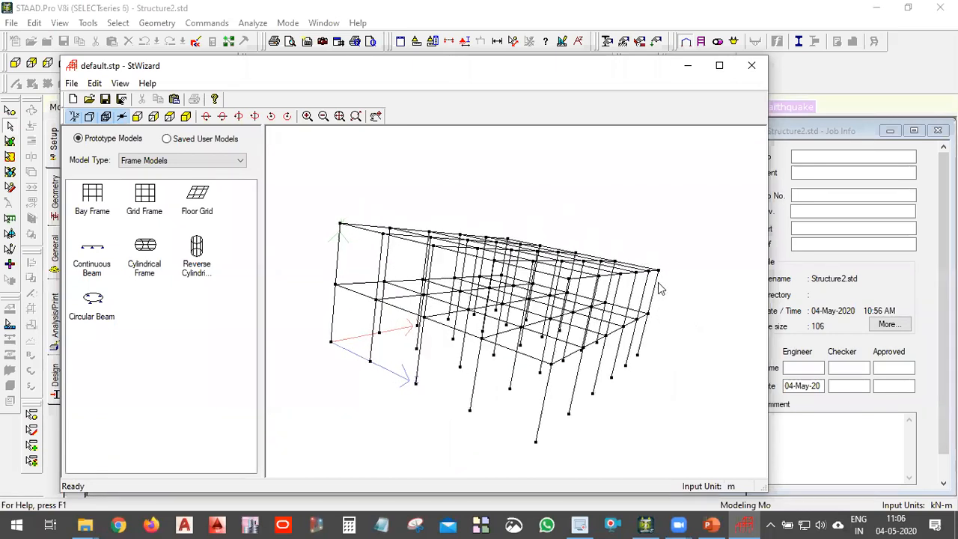
# Close the structure wizard and transfer the bay frame into the STAAD.Pro model with X, Y and Z offsets of 0 m.
pyautogui.click(752, 67)
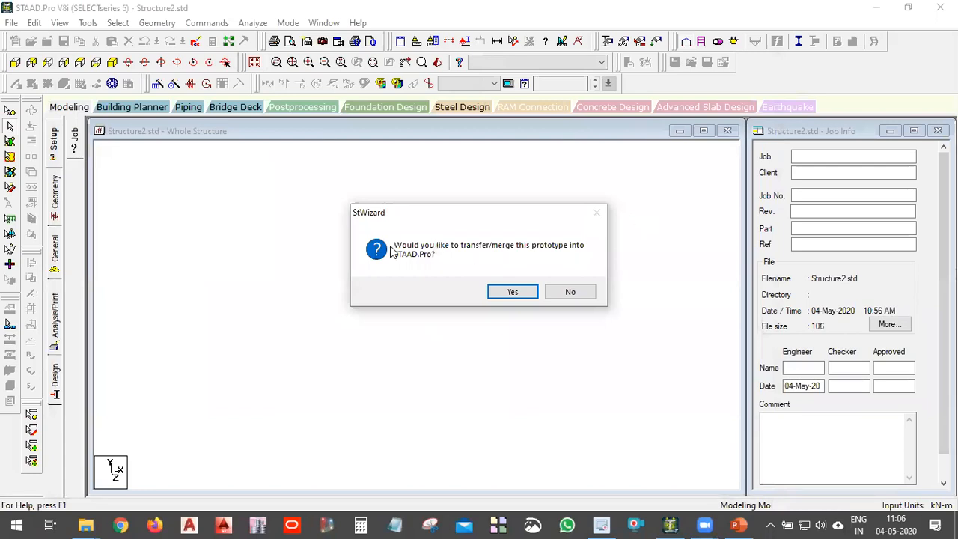
pyautogui.click(524, 292)
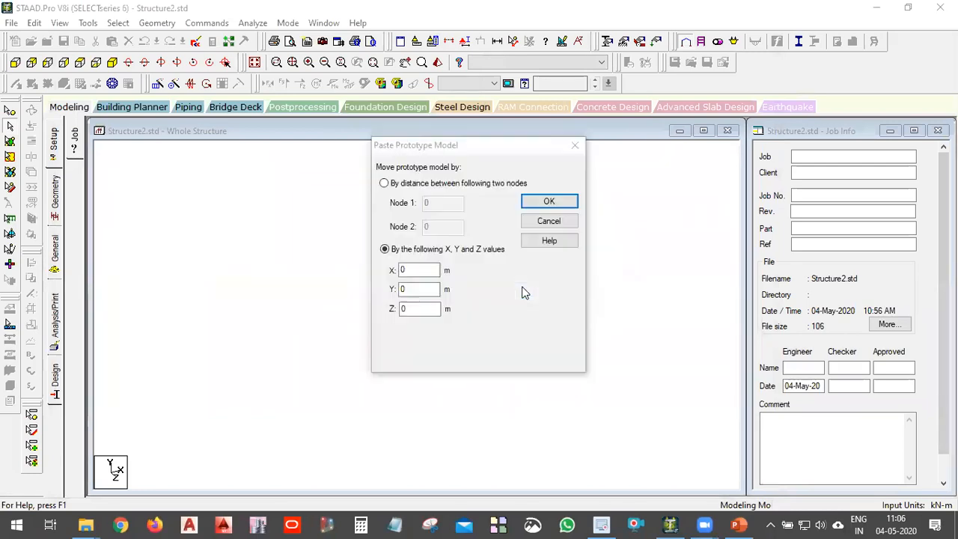
pyautogui.click(551, 199)
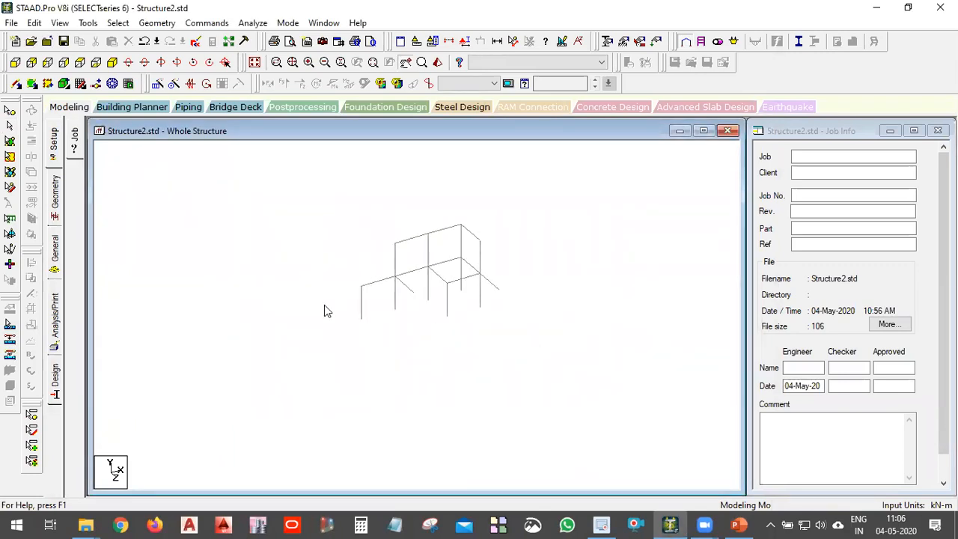
pyautogui.scroll(8, 474, 368)
pyautogui.scroll(-2, 374, 304)
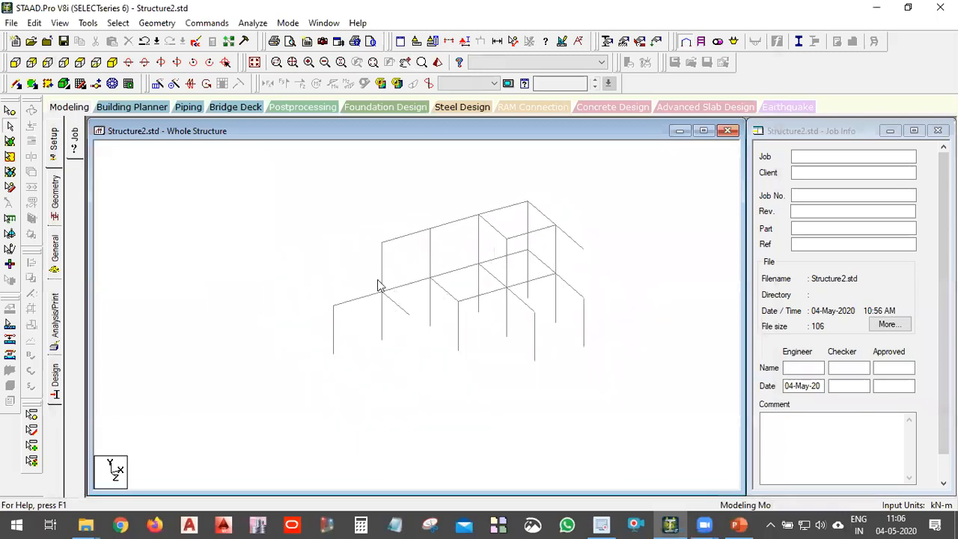
pyautogui.scroll(2, 476, 344)
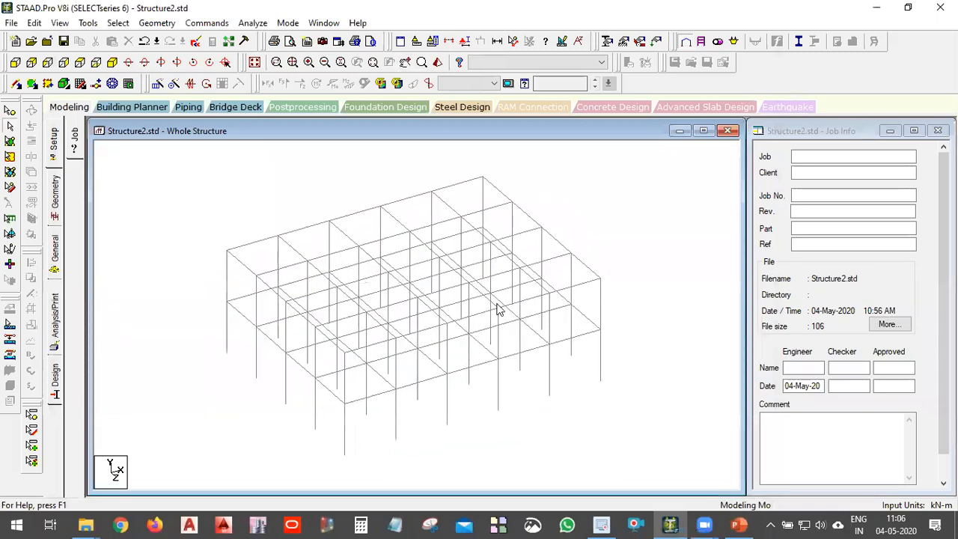
pyautogui.scroll(-1, 614, 215)
# Delete all members of the transferred bay frame and accept the auto save of the file.
pyautogui.moveTo(631, 178); pyautogui.dragTo(98, 487)
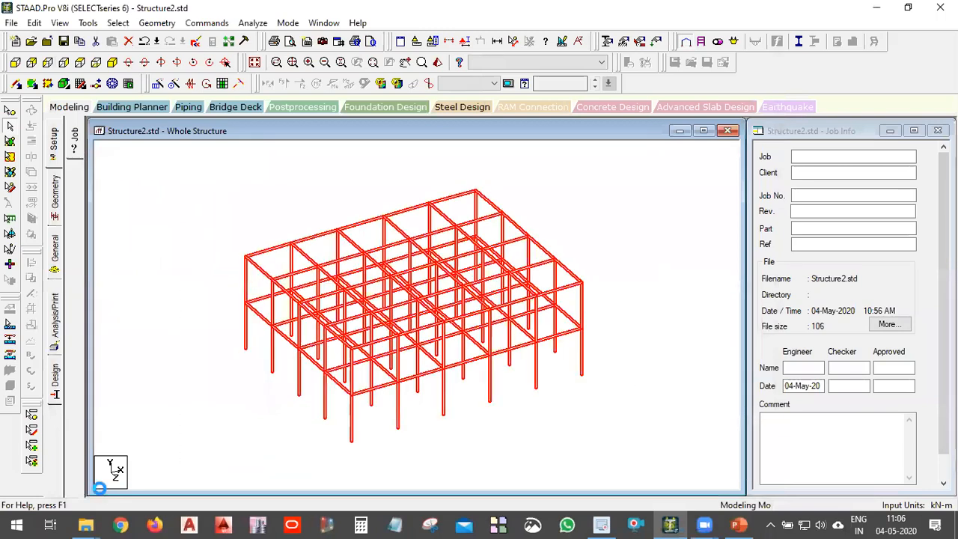
pyautogui.press('Delete')
pyautogui.press('Return')
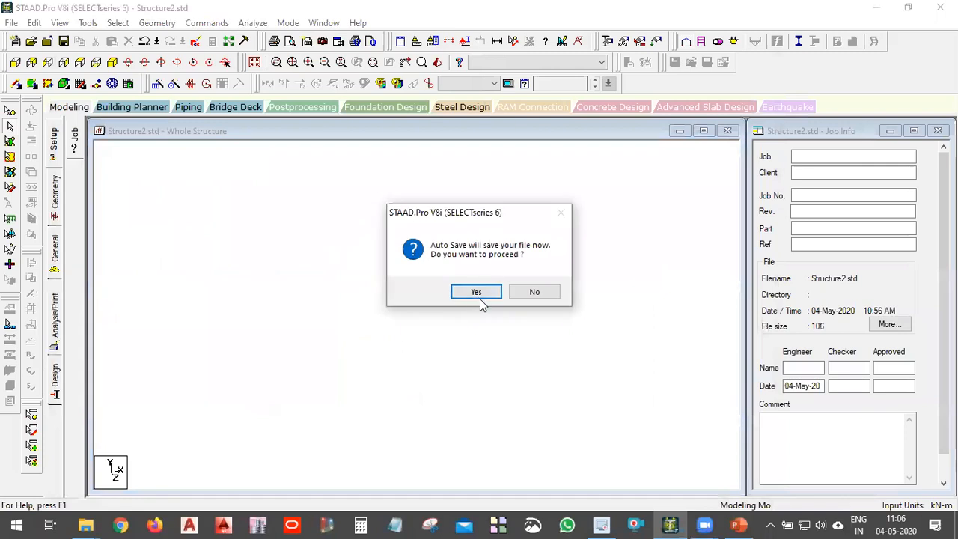
pyautogui.click(476, 292)
pyautogui.press('Return')
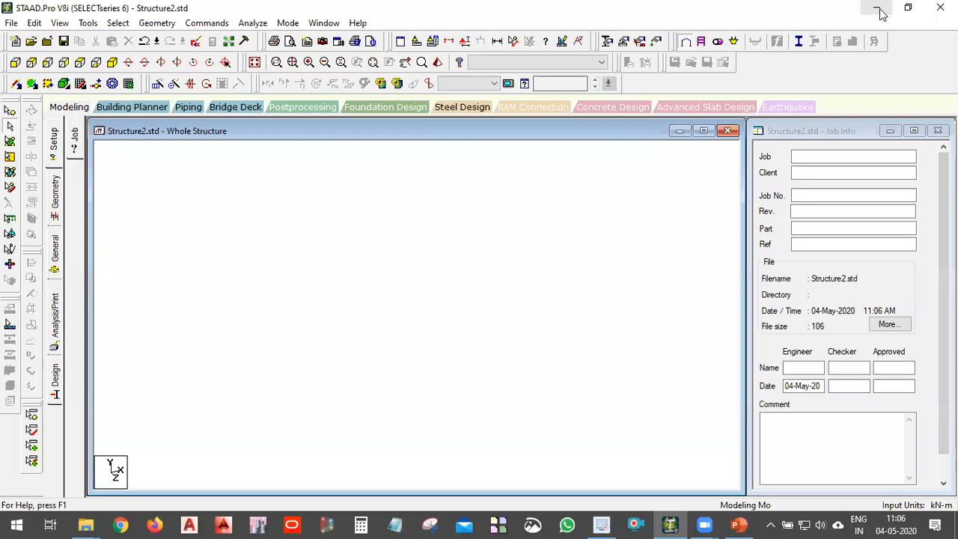
# Switch to the STAAD Day 1 presentation in PowerPoint and display the three-storey Simple Frame Example on slide 36.
pyautogui.click(737, 524)
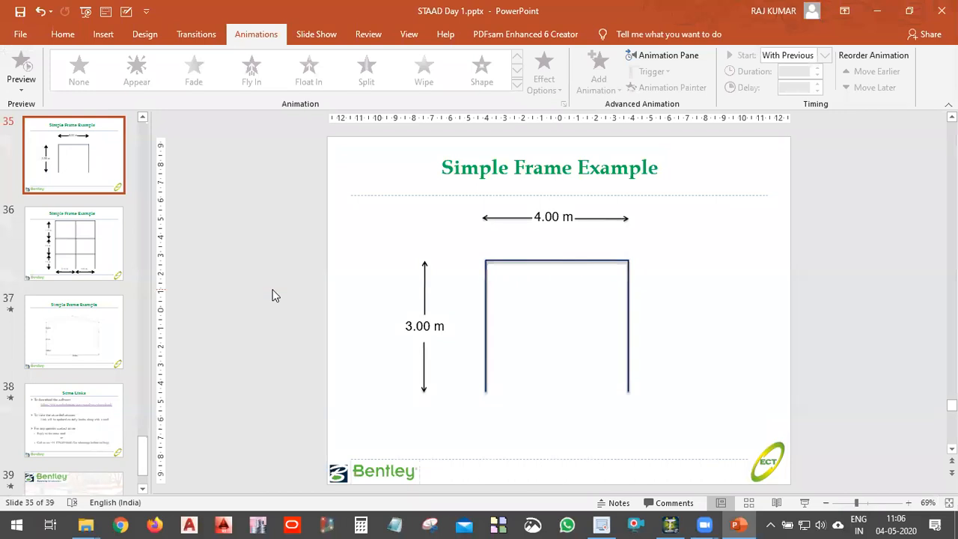
pyautogui.scroll(-2, 275, 296)
pyautogui.scroll(1, 275, 295)
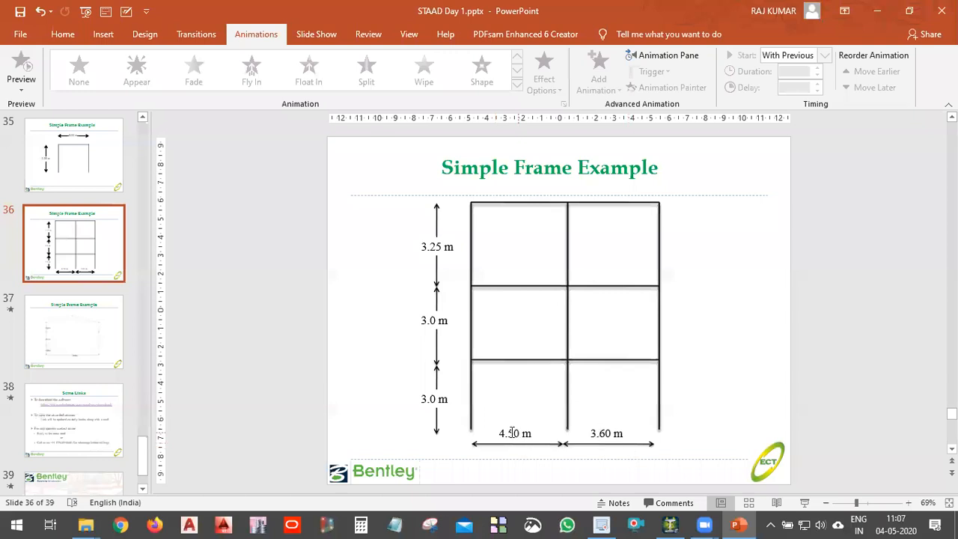
# Change the 3.60 m bay width label below the frame on slide 36 to 40 m.
pyautogui.click(593, 433)
pyautogui.doubleClick(598, 434)
pyautogui.doubleClick(603, 434)
pyautogui.click(604, 434)
pyautogui.doubleClick(591, 434)
pyautogui.write('40')
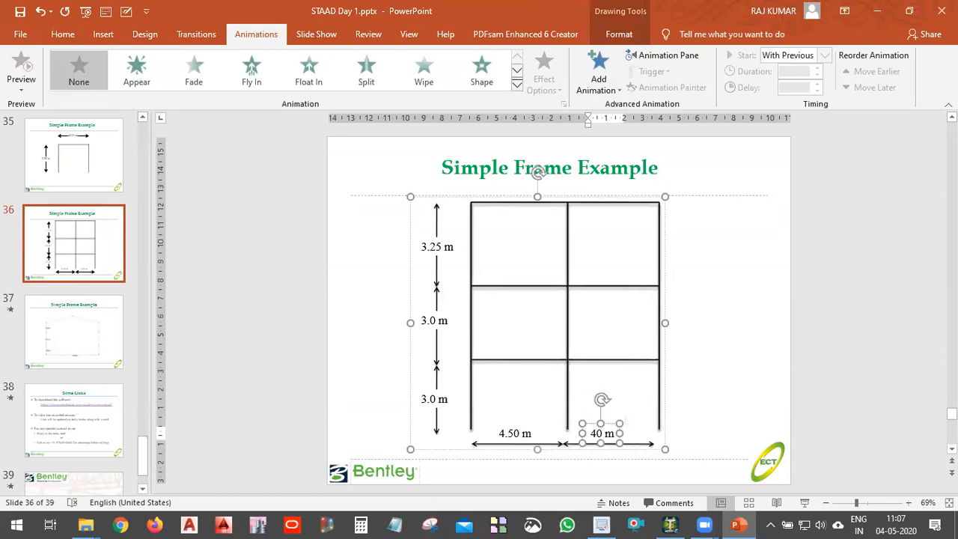
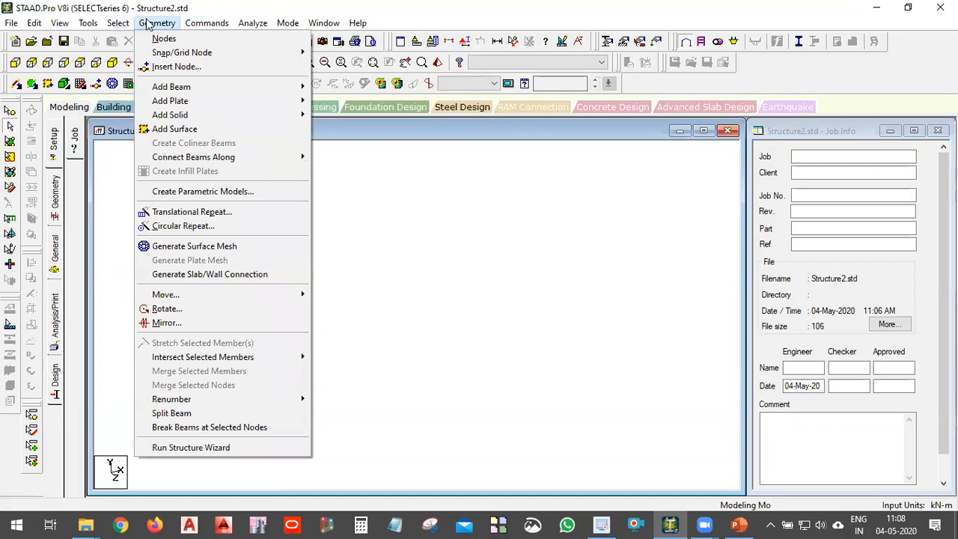
# Start the Snap Node/Beam command for beams and bring the default linear grid's origin into clear view.
pyautogui.moveTo(174, 54)
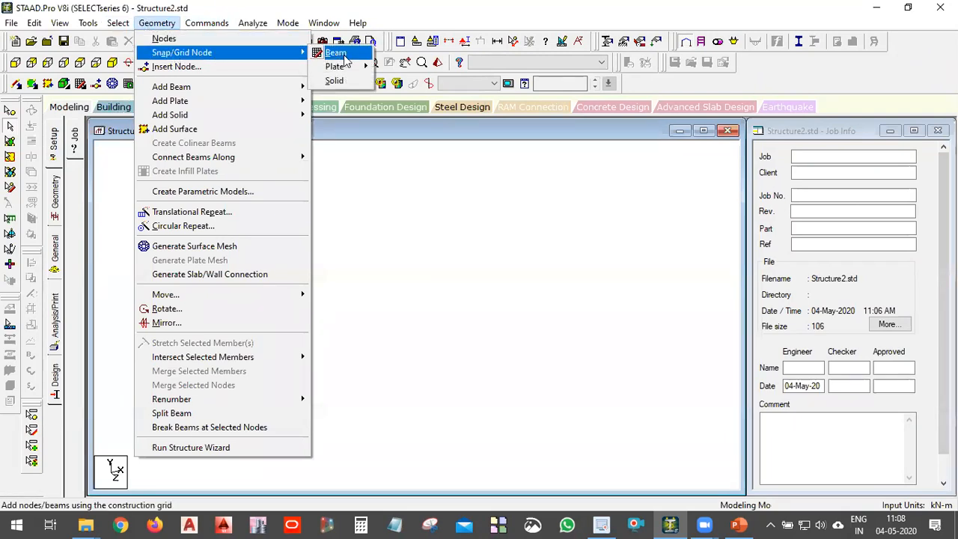
pyautogui.click(336, 53)
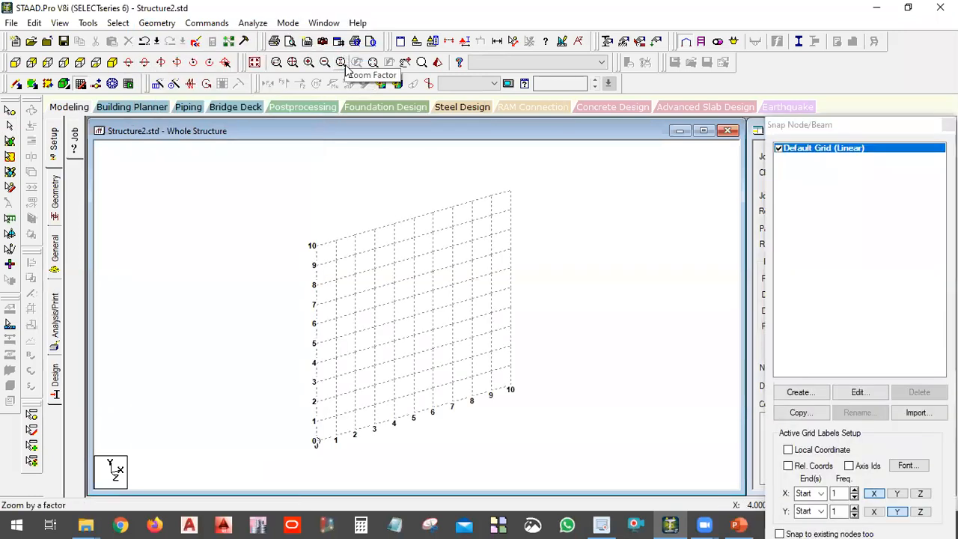
pyautogui.scroll(2, 327, 447)
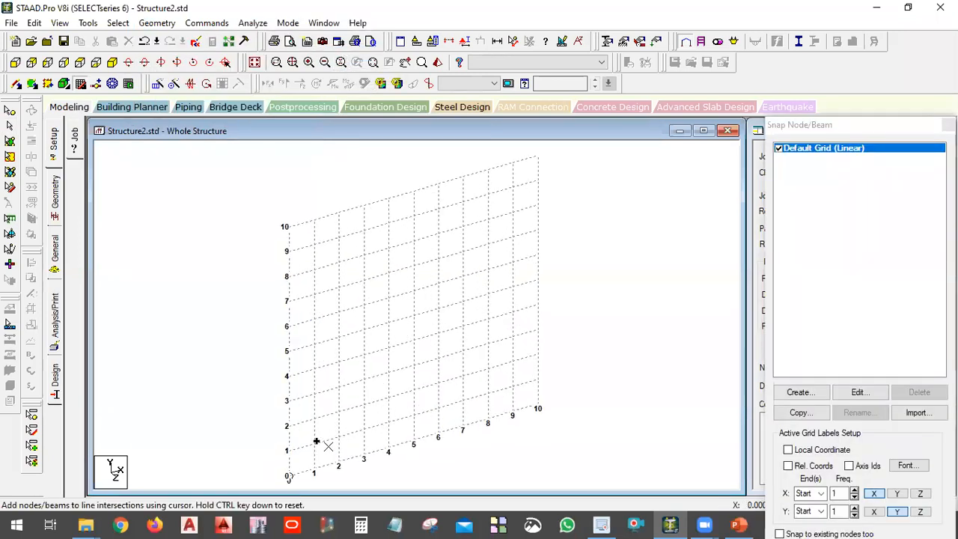
pyautogui.moveTo(322, 457); pyautogui.dragTo(321, 403, button='middle')
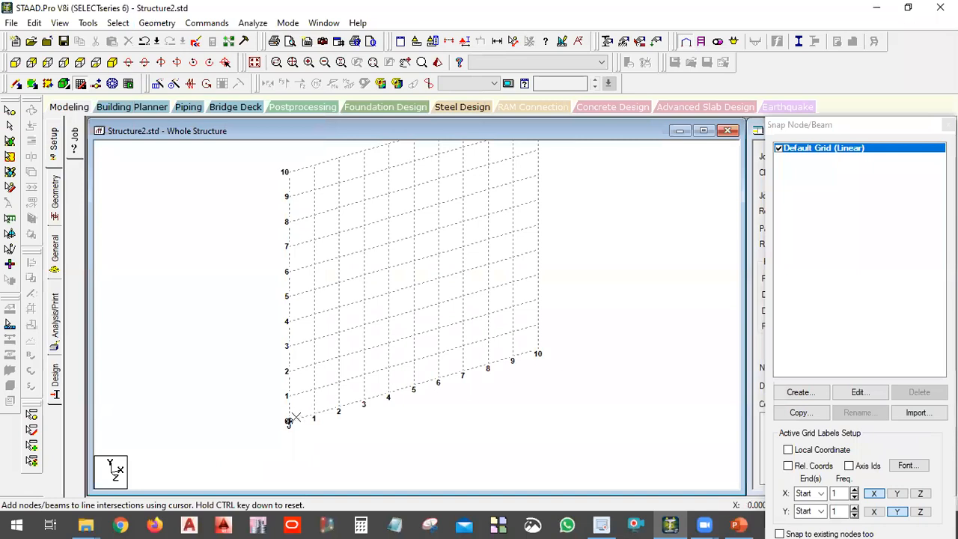
# Draw the left column upward from the grid origin with nodes at 3, 6 and 9 m, checking the bay width on slide 36.
pyautogui.click(288, 422)
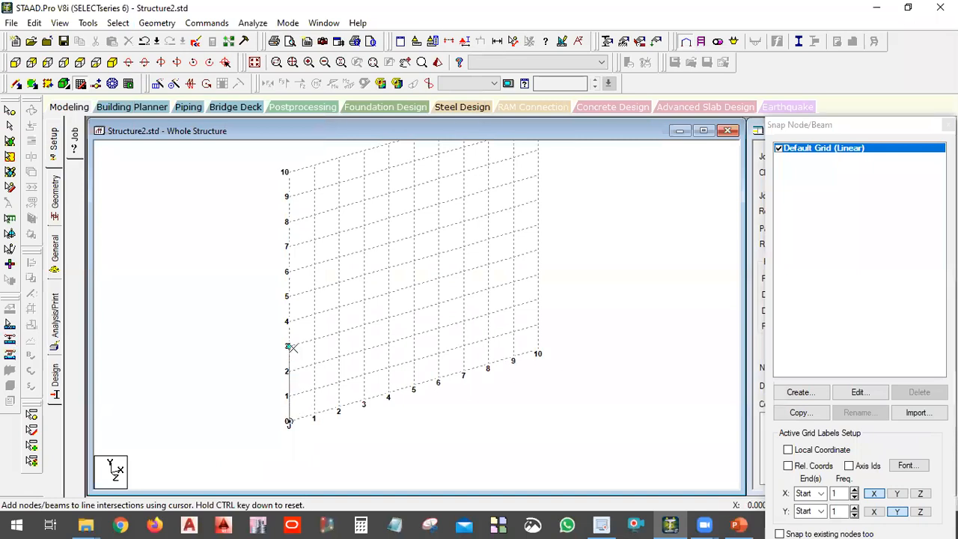
pyautogui.click(289, 271)
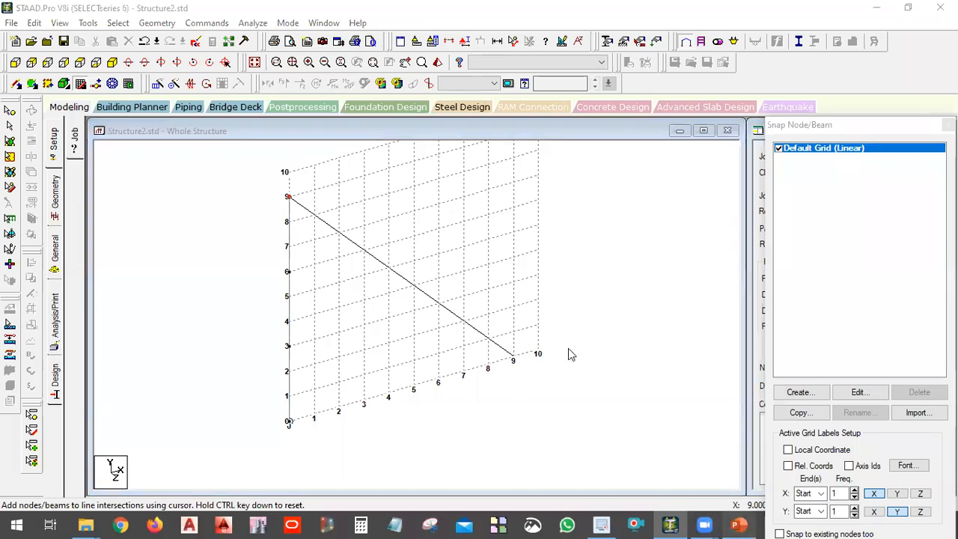
pyautogui.hotkey('alt', 'Tab')
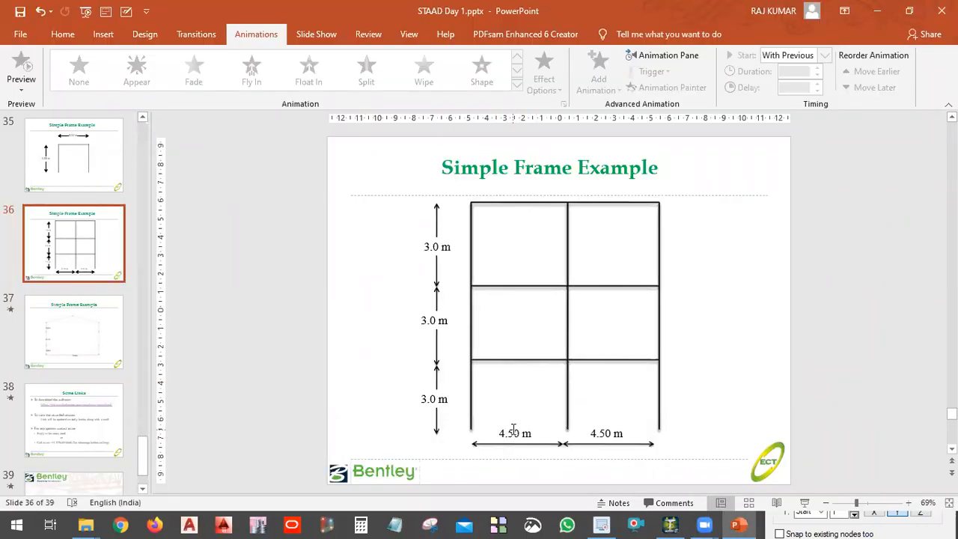
pyautogui.hotkey('alt', 'Tab')
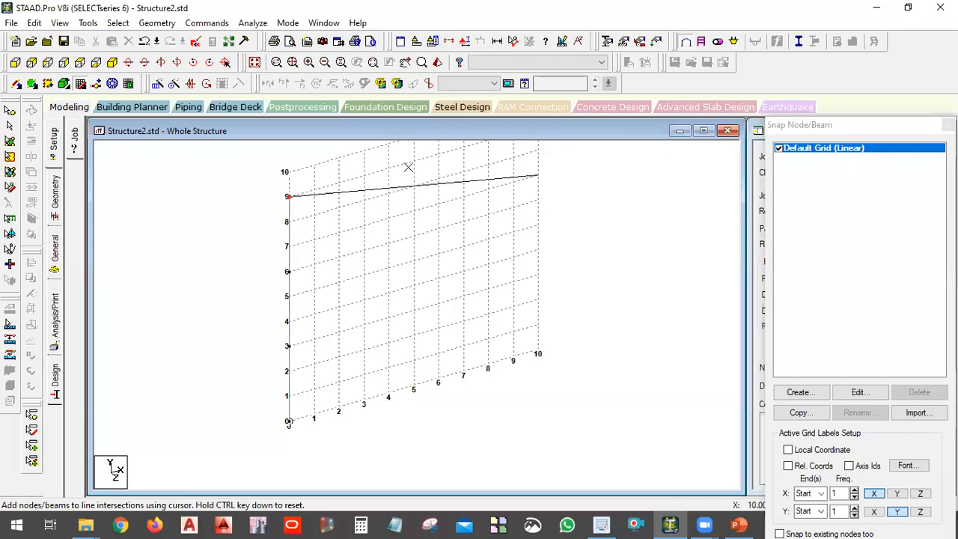
# Open the default linear grid for editing and try the X-Z and Y-Z planes before restoring the X-Y plane.
pyautogui.moveTo(869, 126); pyautogui.dragTo(666, 42)
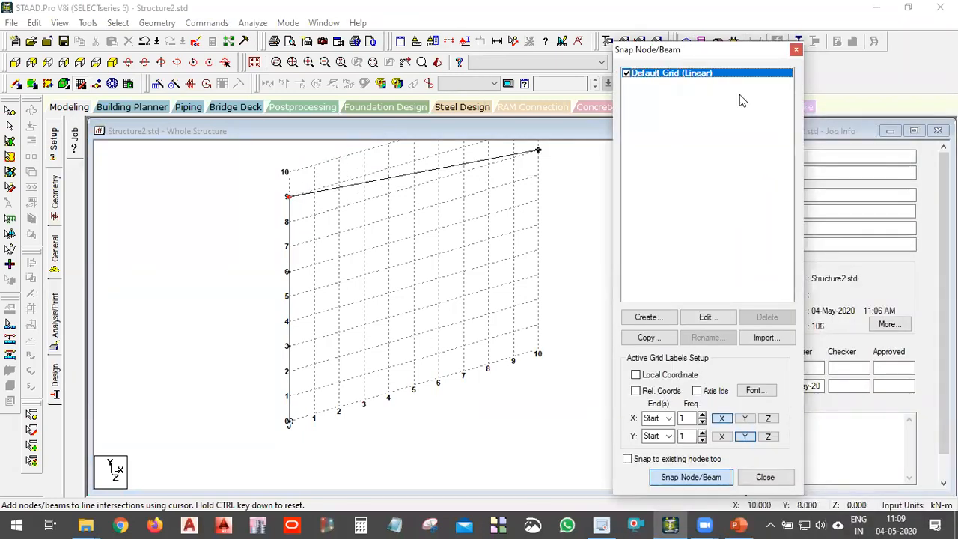
pyautogui.moveTo(732, 52); pyautogui.dragTo(757, 30)
pyautogui.click(760, 276)
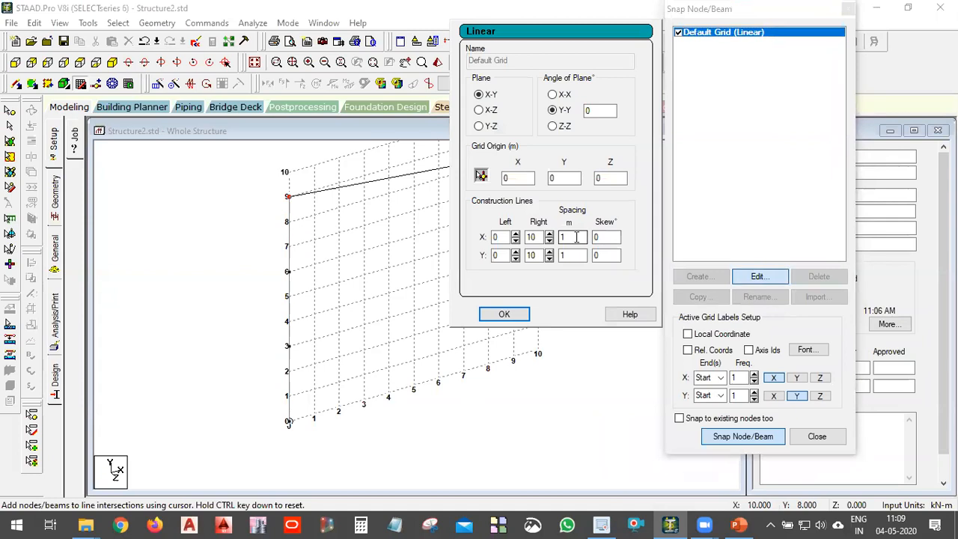
pyautogui.doubleClick(576, 237)
pyautogui.click(479, 110)
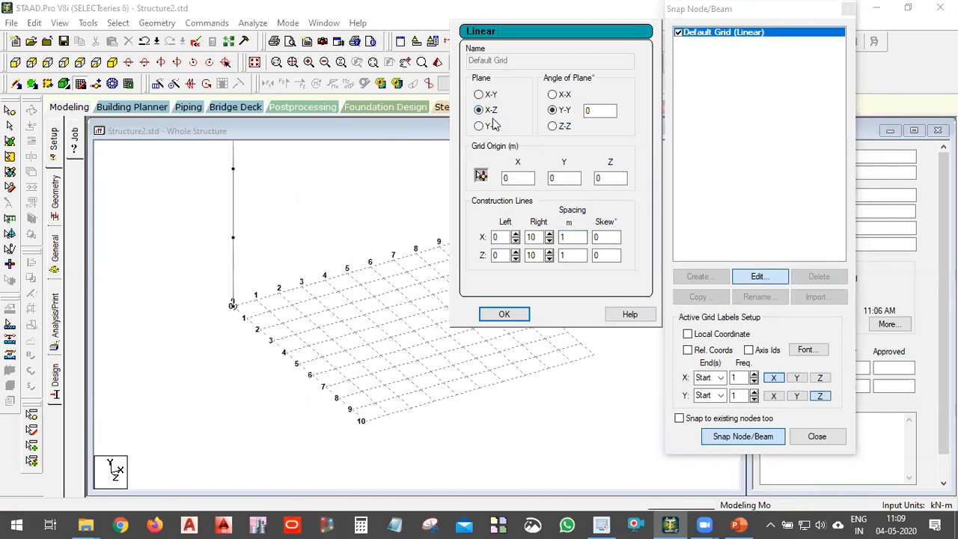
pyautogui.click(490, 125)
pyautogui.click(490, 95)
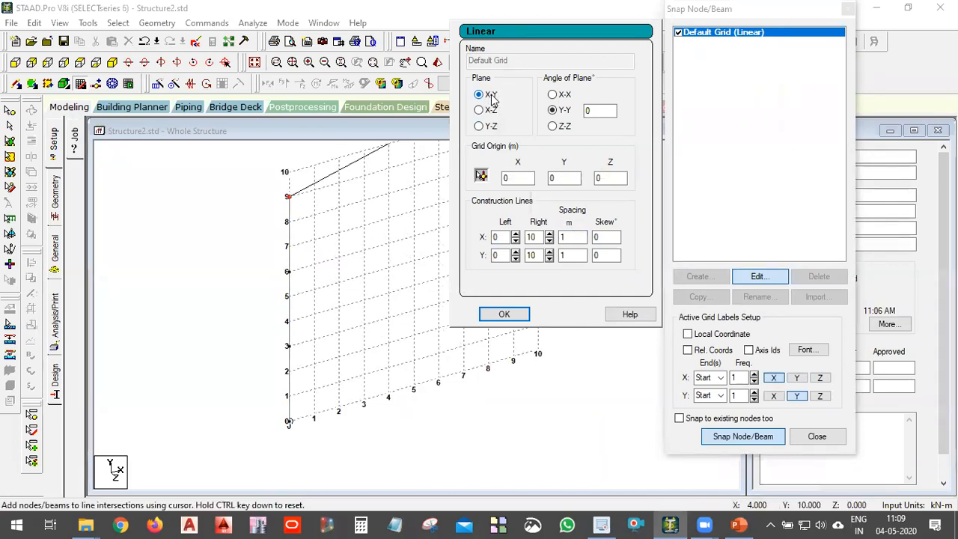
# Set the grid's X spacing to 0.5 m, leave the Y spacing at 1 m and accept the grid settings.
pyautogui.click(569, 236)
pyautogui.doubleClick(569, 237)
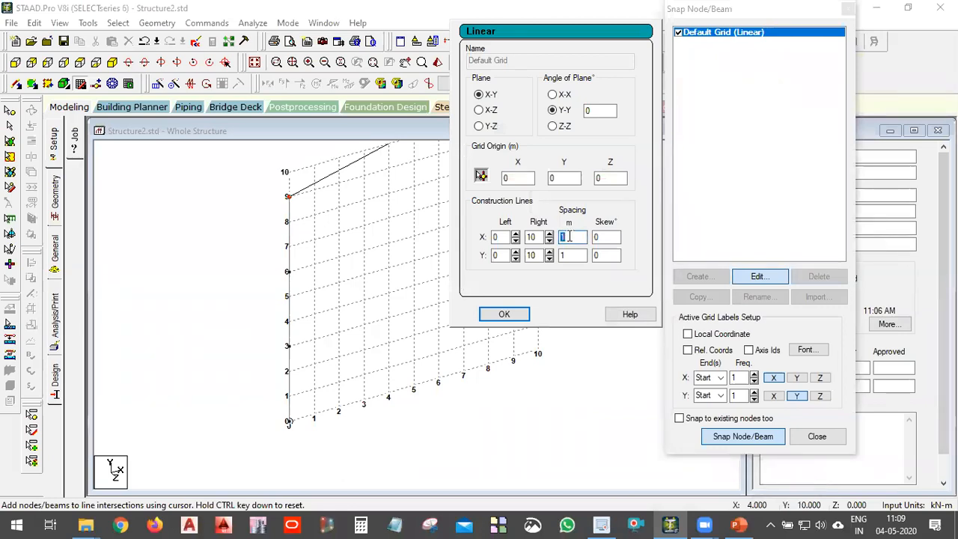
pyautogui.write('5')
pyautogui.click(575, 255)
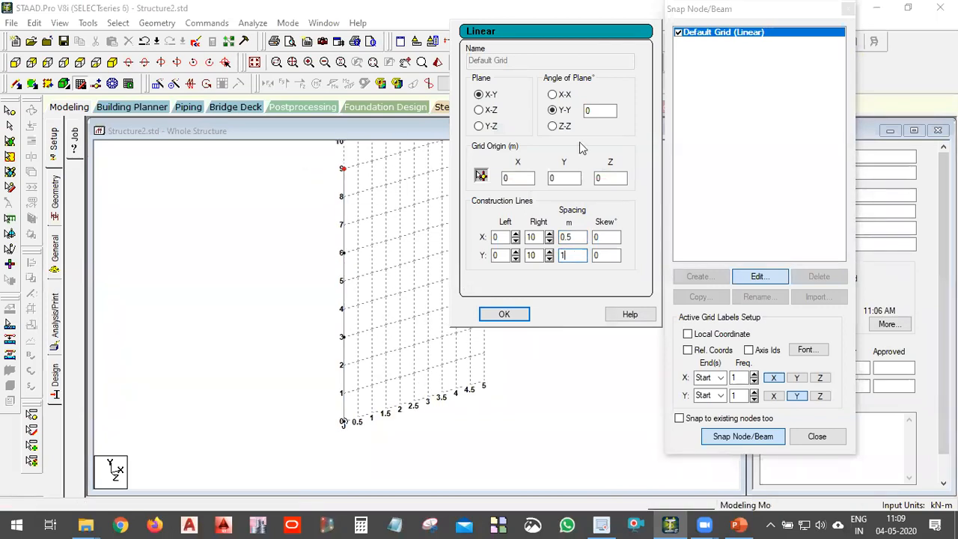
pyautogui.click(508, 315)
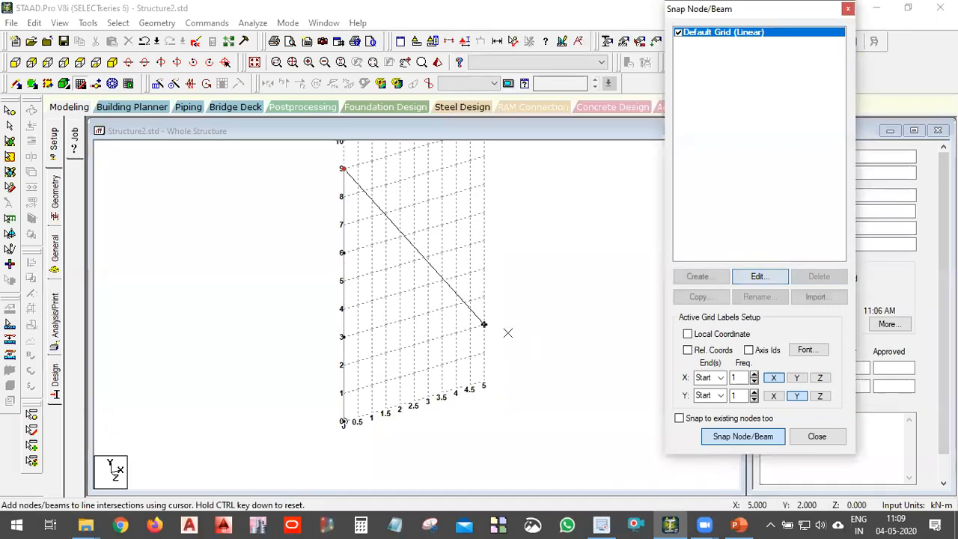
# Draw the 4.5 m roof beam at the 9 m level and the right column down to the base in 3 m segments.
pyautogui.scroll(1, 456, 299)
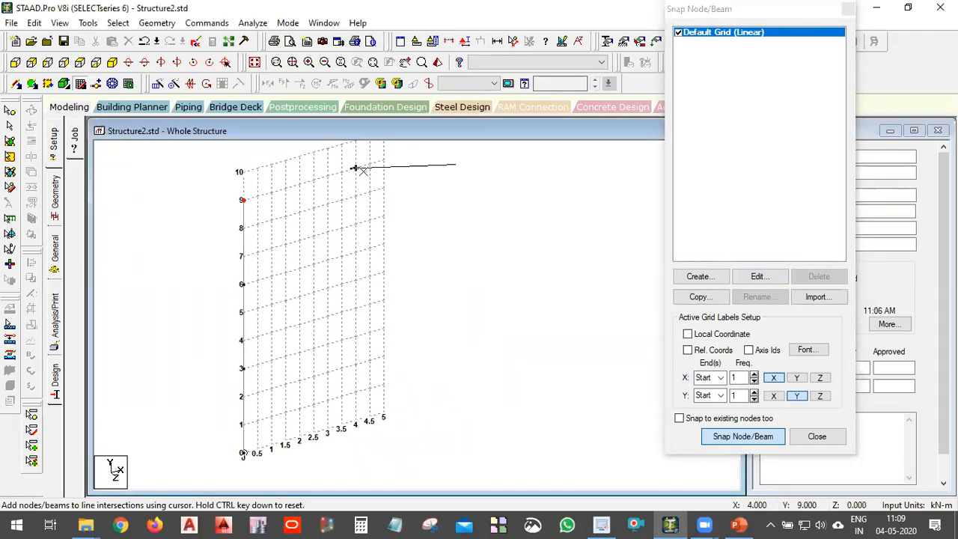
pyautogui.click(368, 164)
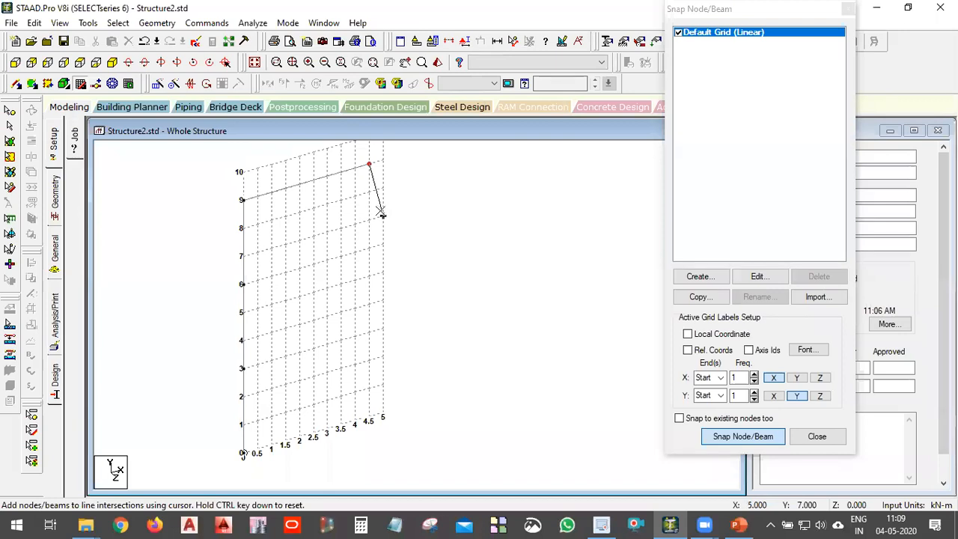
pyautogui.click(369, 248)
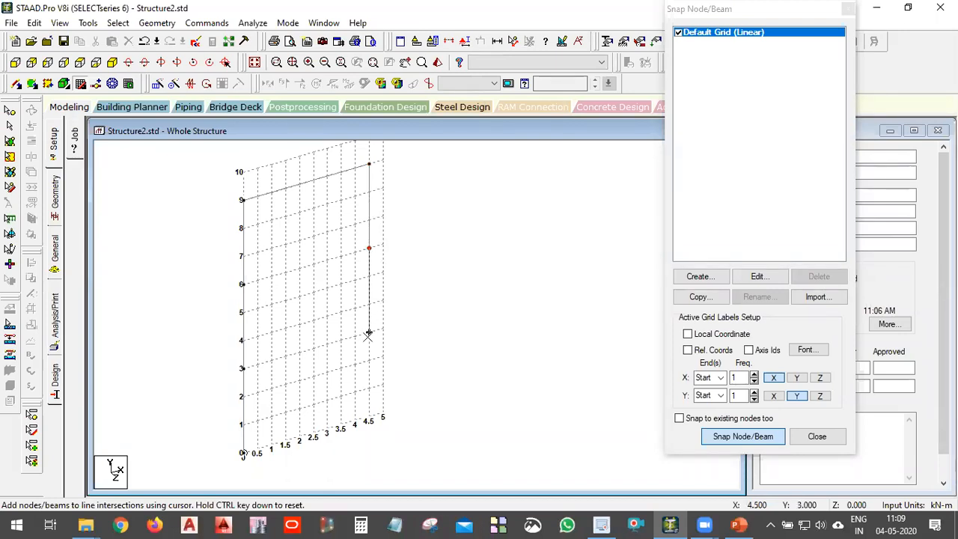
pyautogui.click(369, 331)
pyautogui.click(368, 417)
# Draw the floor beams across the 4.5 m bay at the 3 m and 6 m levels, restarting the snap chain between them.
pyautogui.click(242, 369)
pyautogui.click(742, 437)
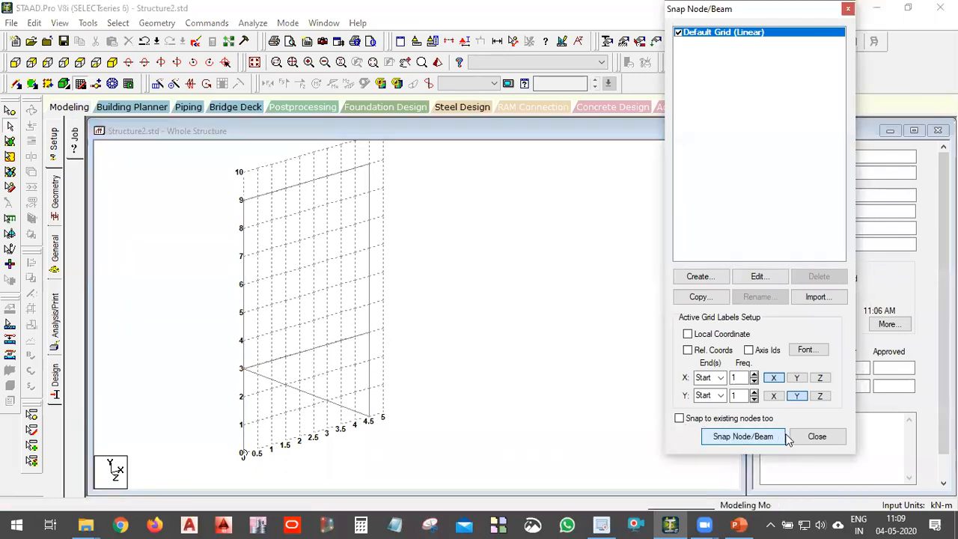
pyautogui.click(744, 438)
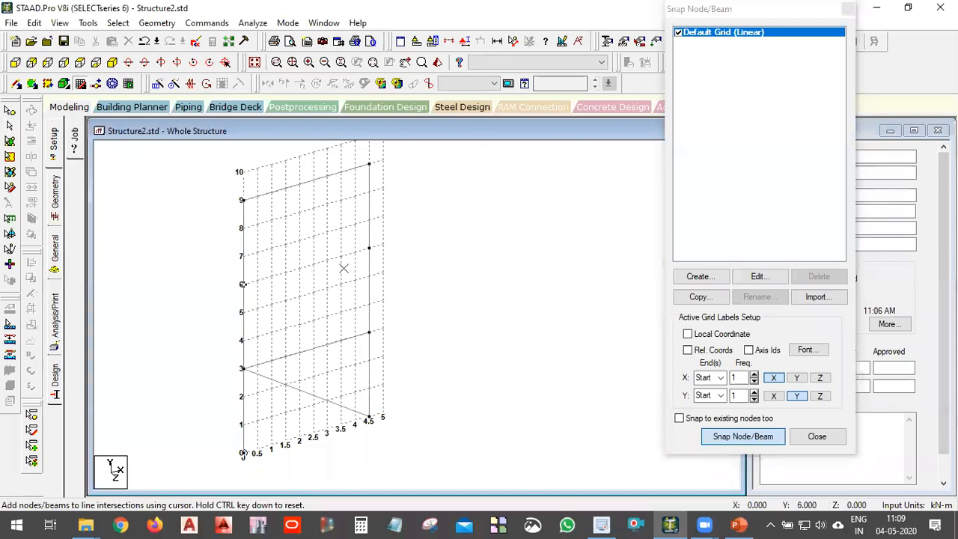
pyautogui.click(368, 248)
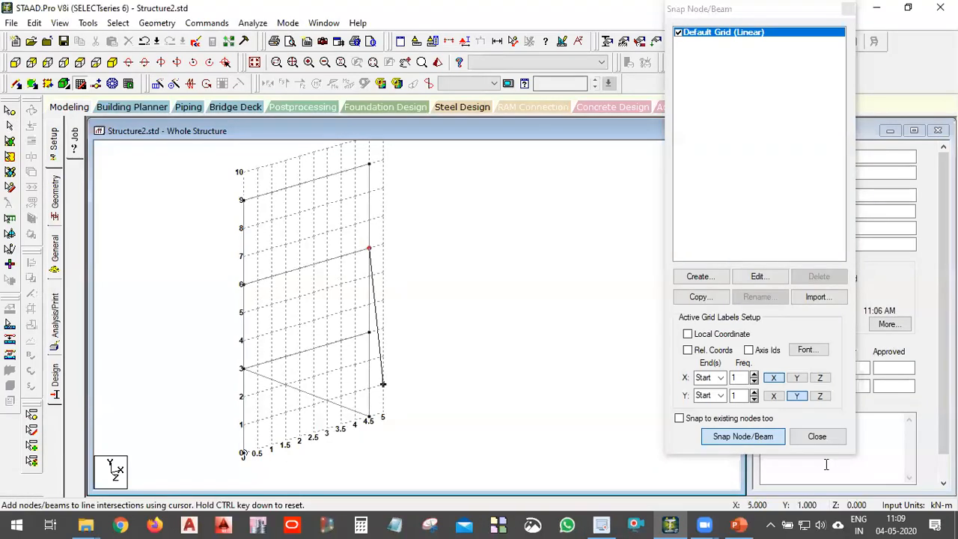
# Draw a diagonal member from the left column's 3 m node to the right column's 6 m node, then leave snapping mode.
pyautogui.click(772, 437)
pyautogui.click(751, 437)
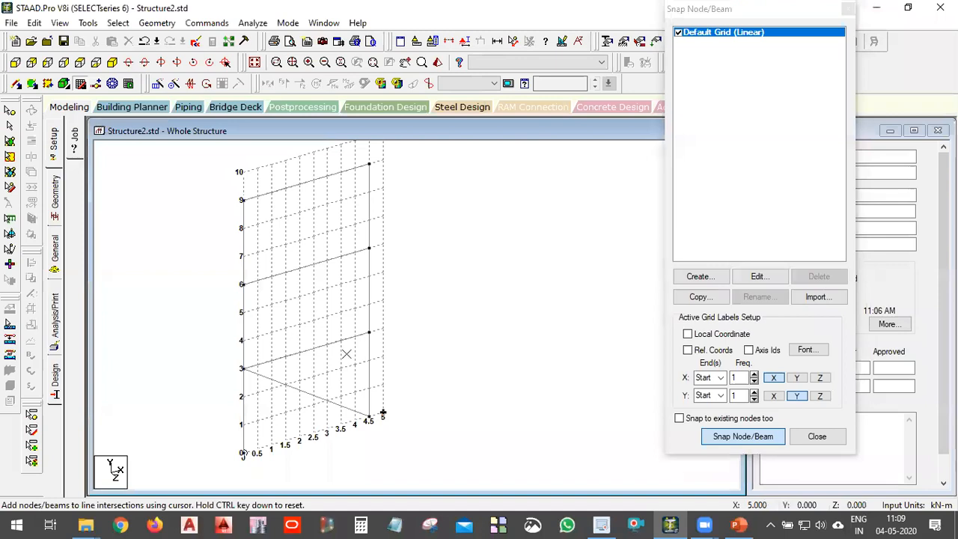
pyautogui.click(243, 368)
pyautogui.click(369, 247)
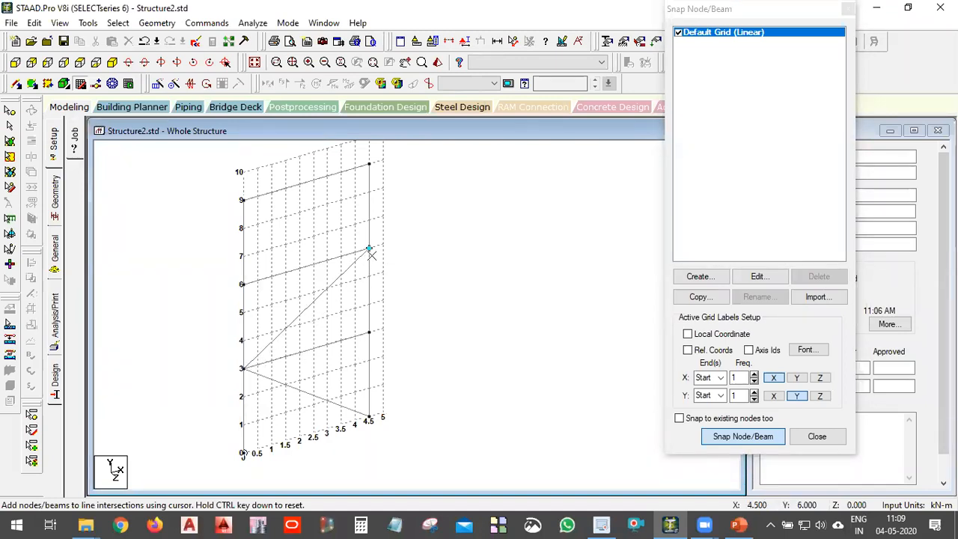
pyautogui.click(748, 440)
pyautogui.click(743, 439)
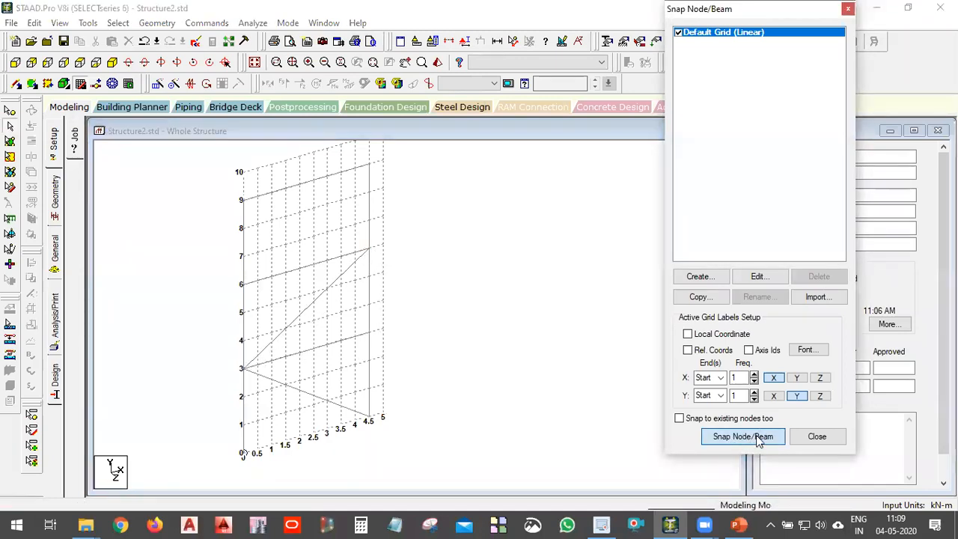
pyautogui.click(754, 436)
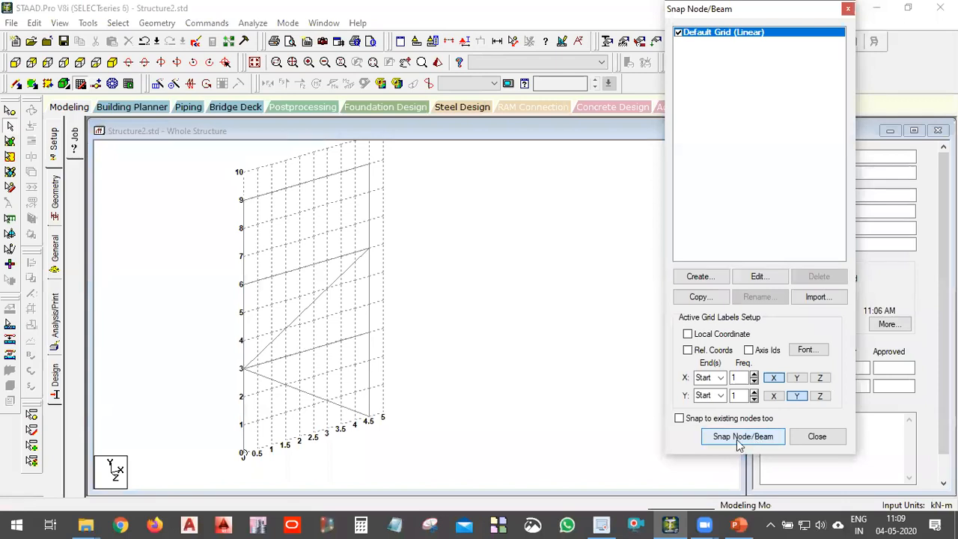
pyautogui.click(733, 440)
pyautogui.click(745, 440)
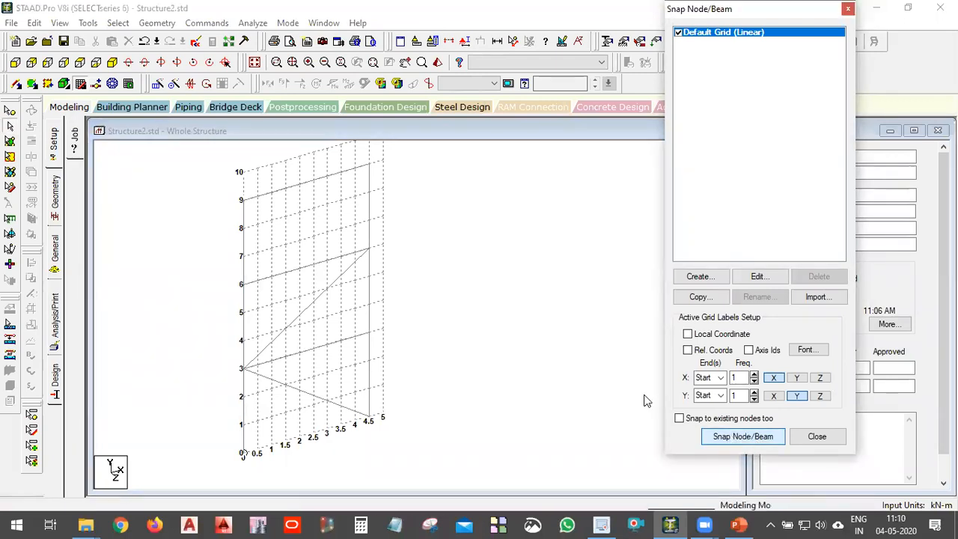
# Delete the two unwanted diagonal members running from the left column's 3 m node.
pyautogui.click(330, 289)
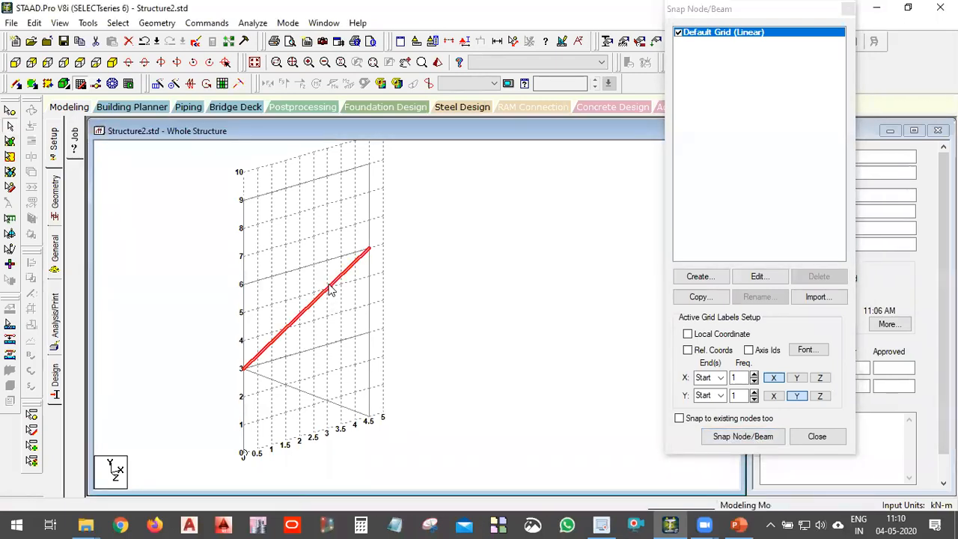
pyautogui.press('Delete')
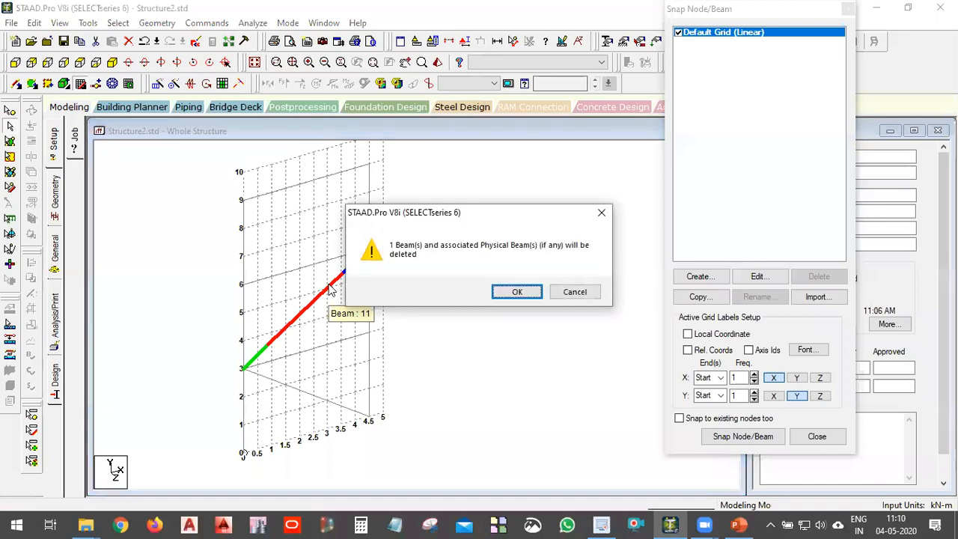
pyautogui.press('Return')
pyautogui.click(316, 402)
pyautogui.press('Delete')
pyautogui.press('Return')
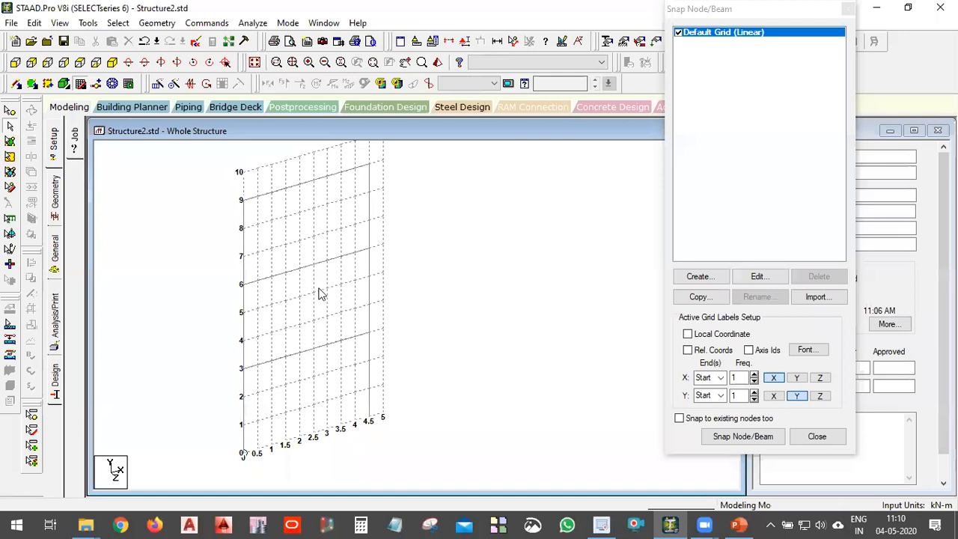
# Select all members of the single-bay, three-storey frame.
pyautogui.scroll(-2, 320, 290)
pyautogui.moveTo(344, 271); pyautogui.dragTo(284, 277, button='middle')
pyautogui.scroll(2, 279, 295)
pyautogui.moveTo(303, 317); pyautogui.dragTo(303, 338, button='middle')
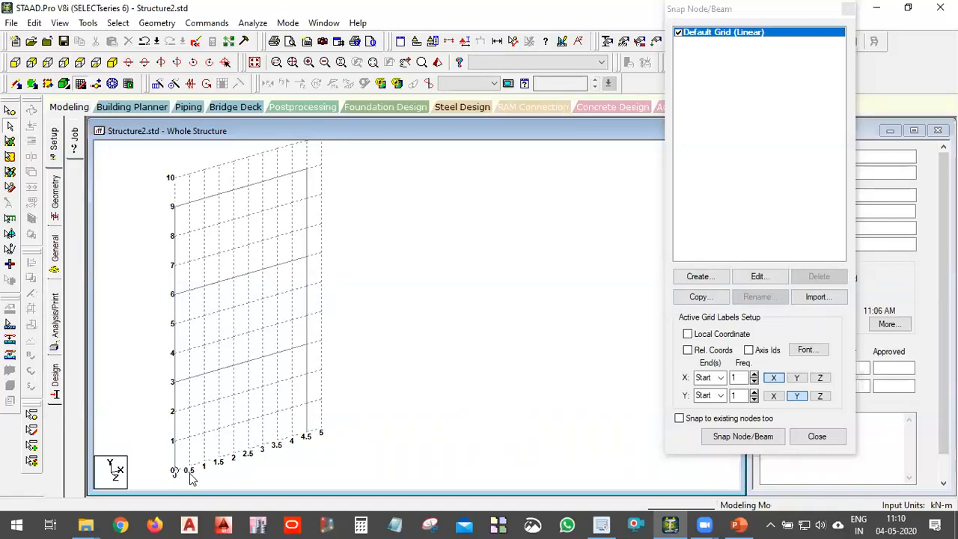
pyautogui.moveTo(362, 224); pyautogui.dragTo(129, 479)
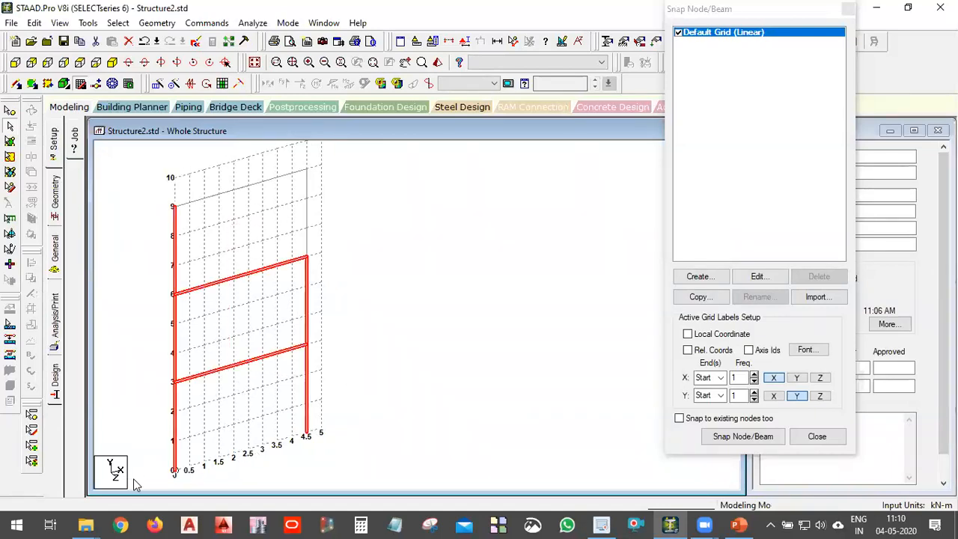
pyautogui.moveTo(322, 162); pyautogui.dragTo(126, 519)
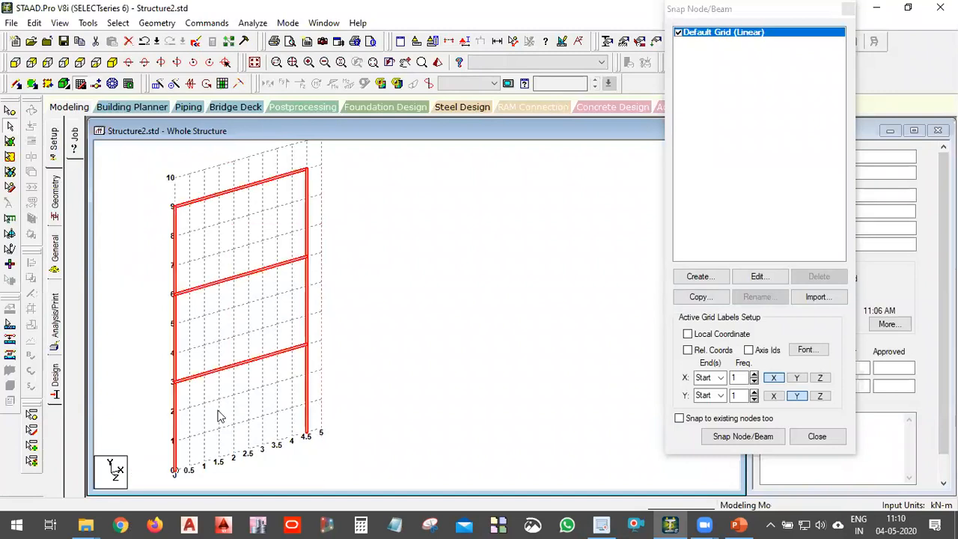
# Check the second bay's width on slide 36 in PowerPoint, then return to STAAD.Pro and clear the member selection.
pyautogui.click(738, 522)
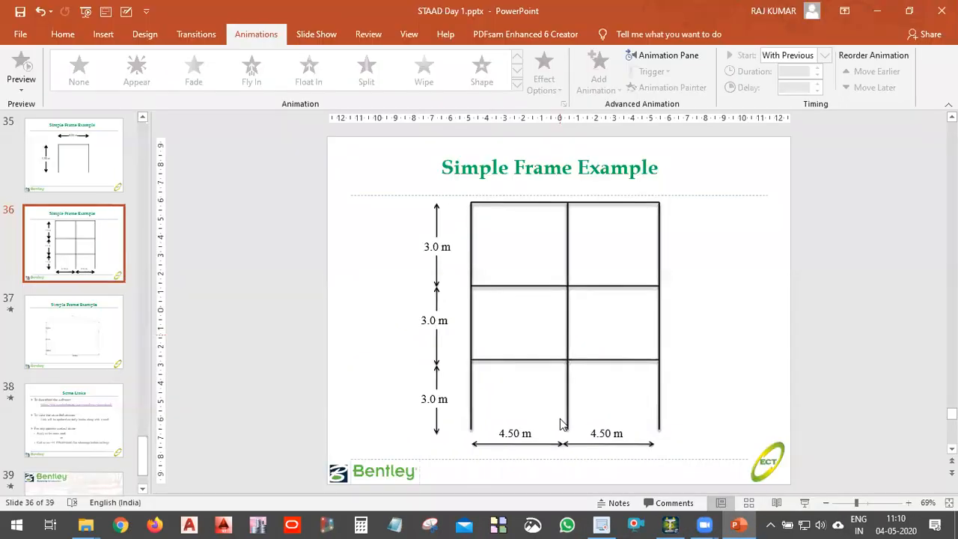
pyautogui.click(877, 10)
pyautogui.click(322, 432)
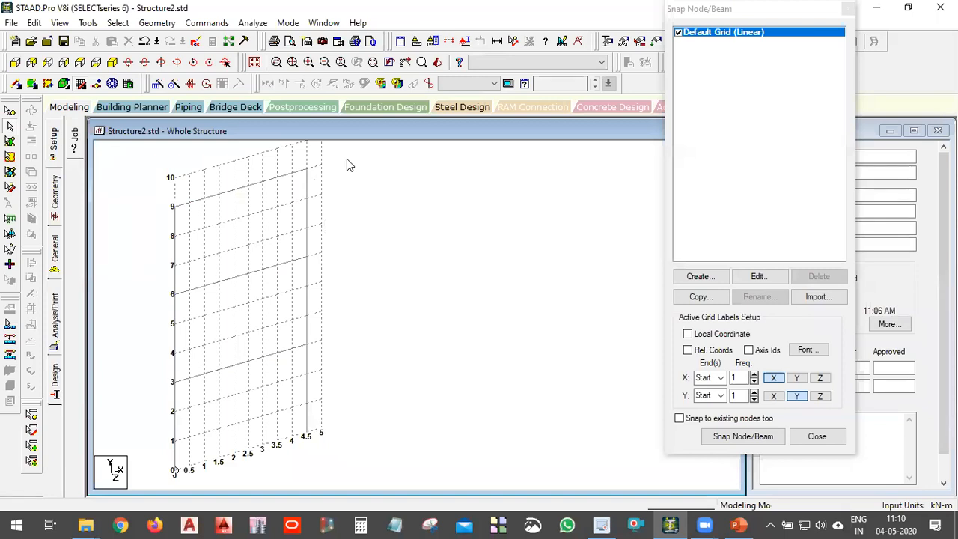
# Open the default grid for editing and raise its number of right construction lines along X to 20.
pyautogui.click(759, 277)
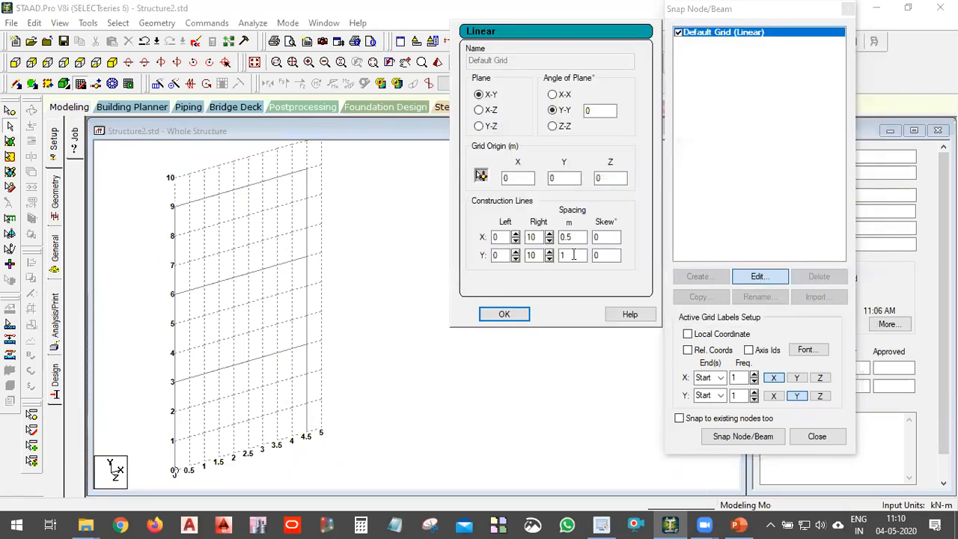
pyautogui.click(549, 234)
pyautogui.click(549, 235)
pyautogui.click(549, 234)
pyautogui.click(549, 234)
pyautogui.click(549, 234)
pyautogui.click(549, 234)
pyautogui.click(549, 234)
pyautogui.click(549, 234)
pyautogui.click(549, 234)
pyautogui.click(549, 234)
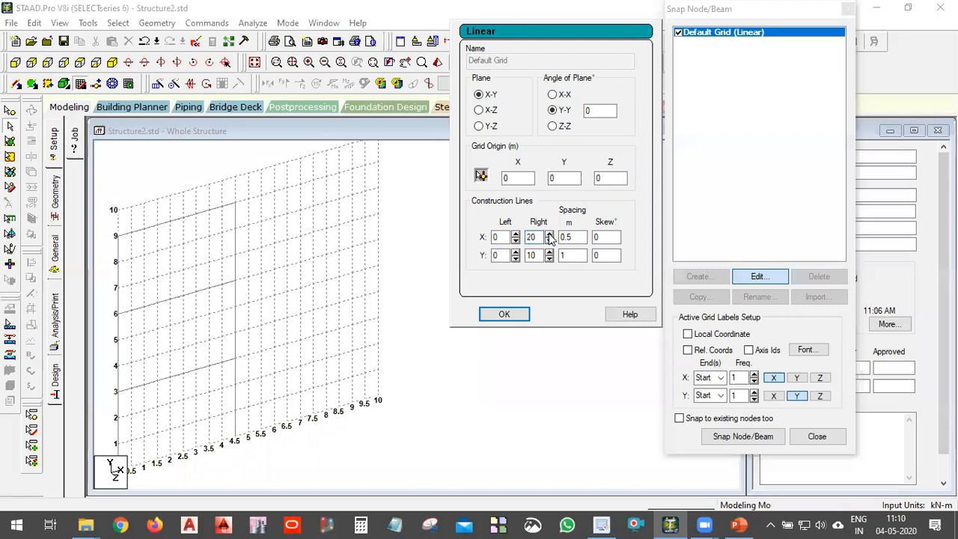
# Reduce the right construction lines along X to 6, then raise the count back to 19.
pyautogui.click(549, 241)
pyautogui.click(549, 241)
pyautogui.click(550, 240)
pyautogui.click(550, 241)
pyautogui.click(549, 241)
pyautogui.click(549, 241)
pyautogui.click(549, 241)
pyautogui.click(549, 241)
pyautogui.click(549, 241)
pyautogui.click(549, 241)
pyautogui.click(549, 241)
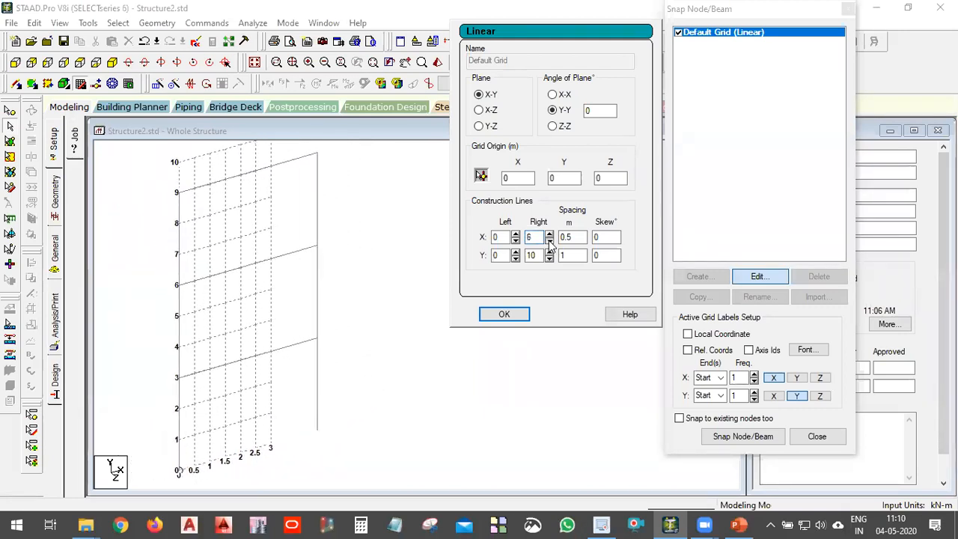
pyautogui.click(549, 235)
pyautogui.click(549, 234)
pyautogui.click(549, 235)
pyautogui.click(549, 234)
pyautogui.click(549, 234)
pyautogui.click(549, 235)
pyautogui.click(549, 234)
pyautogui.click(549, 234)
pyautogui.click(550, 234)
pyautogui.click(549, 234)
pyautogui.click(549, 234)
pyautogui.click(549, 234)
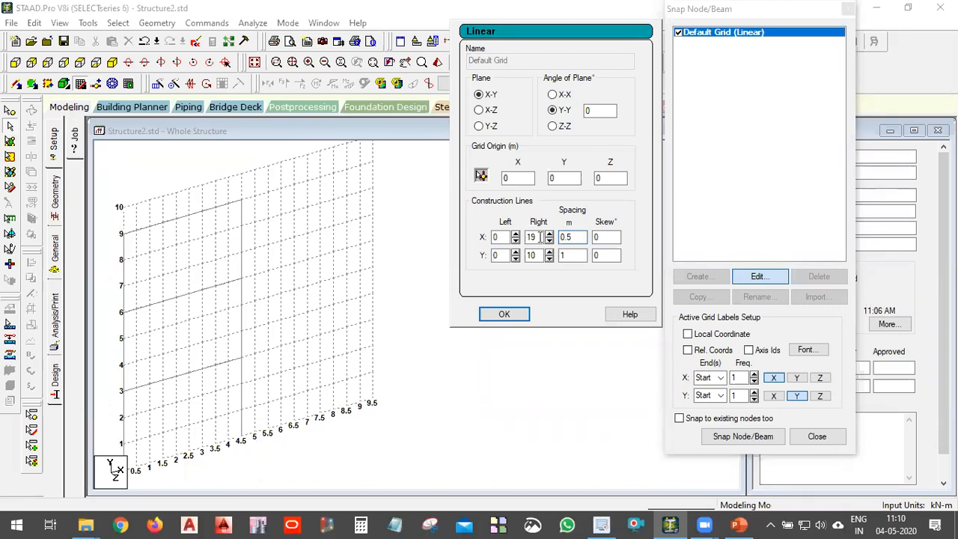
# Raise the right construction lines along X to 23, reduce them to 15, then set the count to 17.
pyautogui.click(550, 234)
pyautogui.click(550, 234)
pyautogui.click(549, 235)
pyautogui.click(549, 234)
pyautogui.click(550, 234)
pyautogui.click(549, 240)
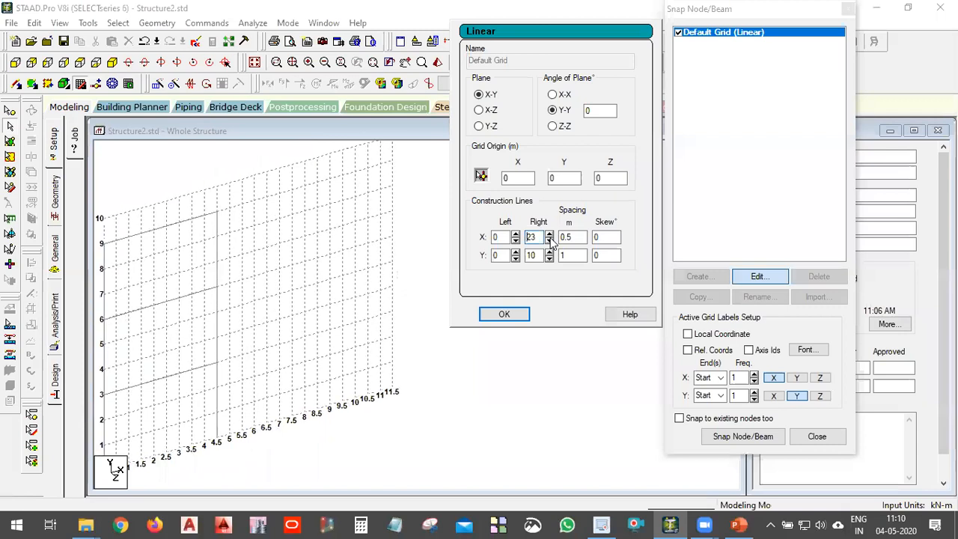
pyautogui.click(550, 239)
pyautogui.click(550, 240)
pyautogui.click(550, 239)
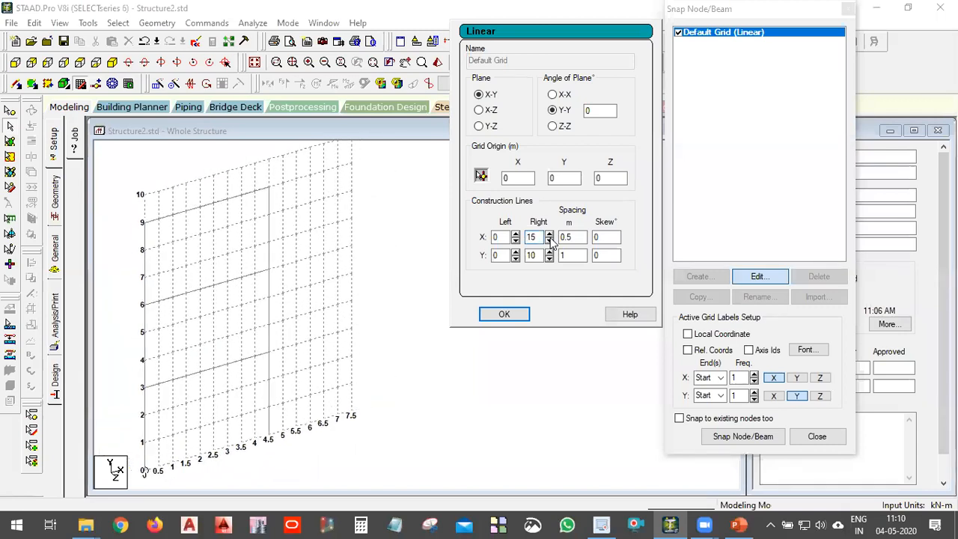
pyautogui.click(549, 234)
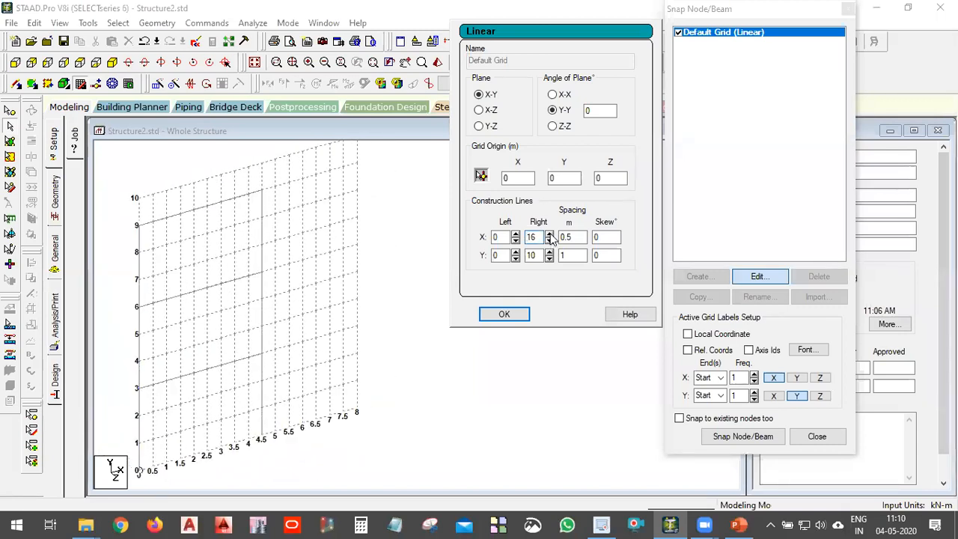
pyautogui.click(549, 234)
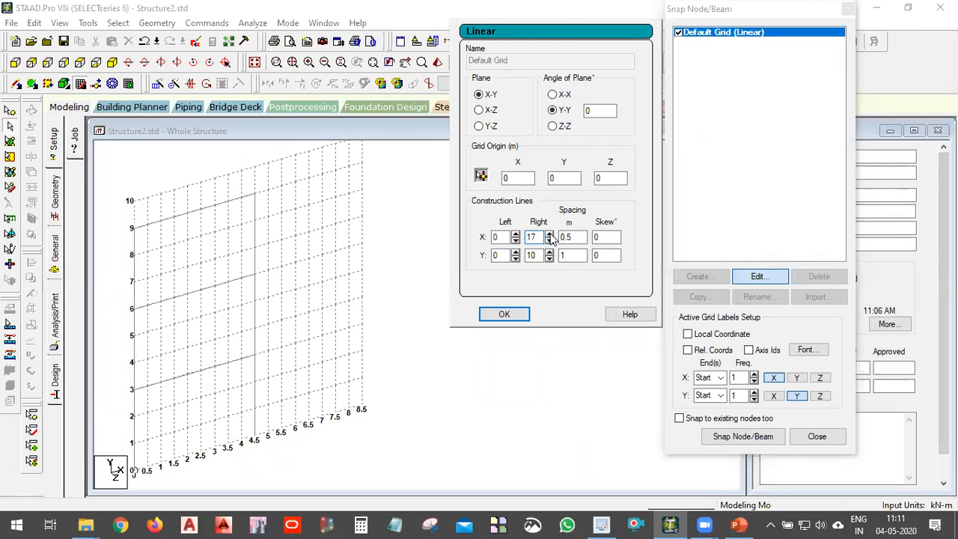
# Try extending the grid with 5 or more left construction lines along X, then remove them.
pyautogui.click(515, 235)
pyautogui.click(514, 235)
pyautogui.click(515, 234)
pyautogui.moveTo(245, 329); pyautogui.dragTo(326, 278, button='middle')
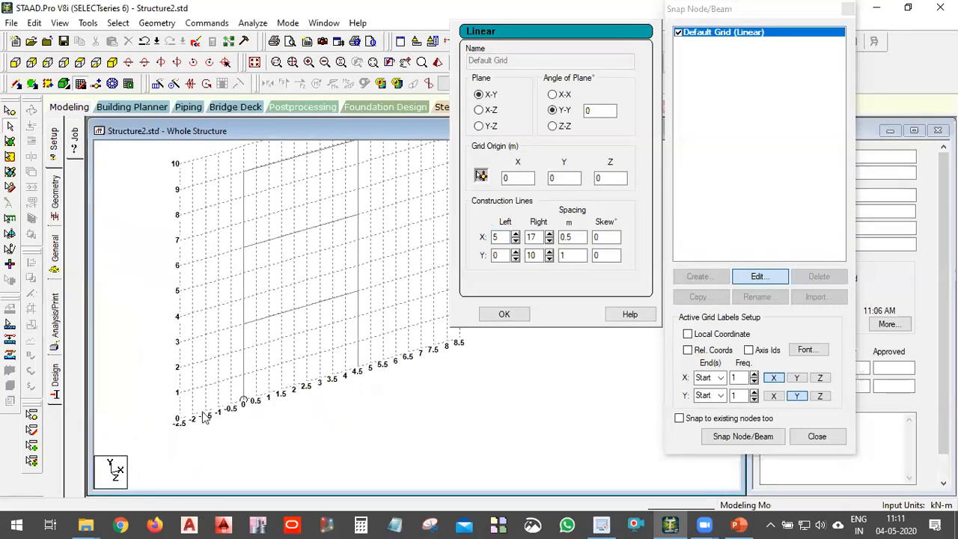
pyautogui.click(515, 234)
pyautogui.click(515, 234)
pyautogui.click(514, 234)
pyautogui.click(515, 240)
pyautogui.click(515, 240)
pyautogui.click(515, 240)
pyautogui.click(515, 240)
pyautogui.click(516, 240)
pyautogui.click(515, 241)
pyautogui.click(515, 241)
pyautogui.click(515, 240)
# Add 4 left construction lines along X, then reduce the count back to 0.
pyautogui.click(515, 234)
pyautogui.click(515, 234)
pyautogui.click(515, 234)
pyautogui.click(514, 235)
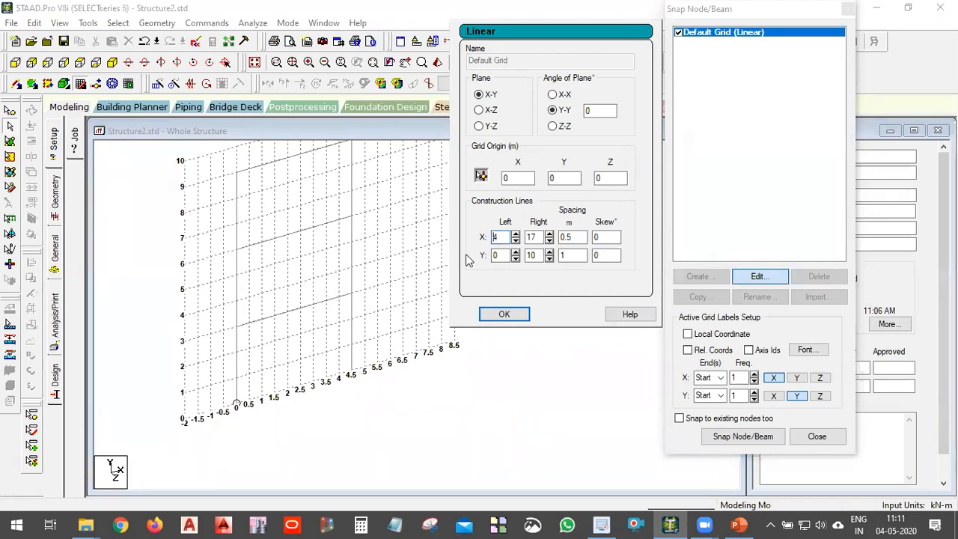
pyautogui.click(515, 240)
pyautogui.click(515, 240)
pyautogui.click(515, 240)
pyautogui.click(515, 240)
# Set the right construction lines along X to 18 and accept the grid settings.
pyautogui.click(353, 312)
pyautogui.moveTo(365, 309); pyautogui.dragTo(350, 324, button='middle')
pyautogui.scroll(1, 364, 262)
pyautogui.moveTo(394, 278); pyautogui.dragTo(398, 287, button='middle')
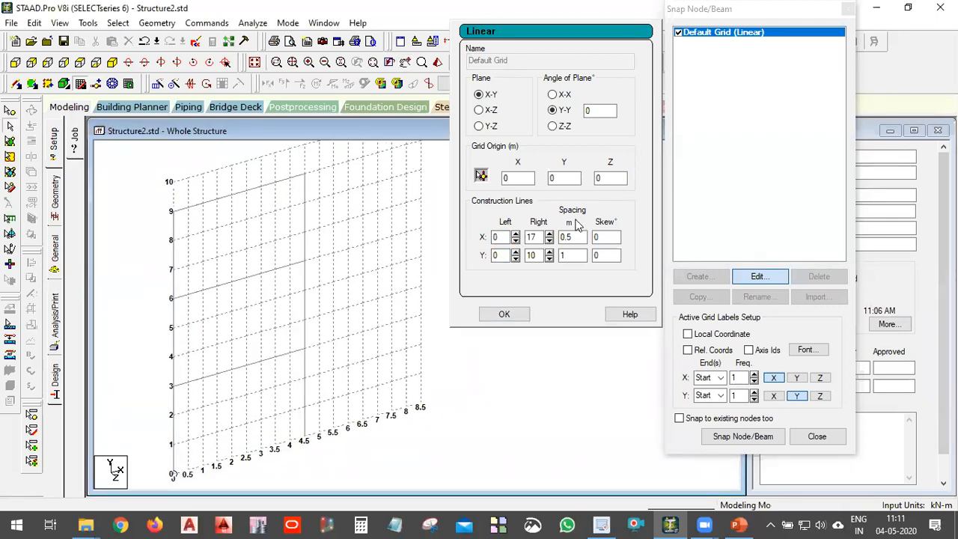
pyautogui.click(549, 234)
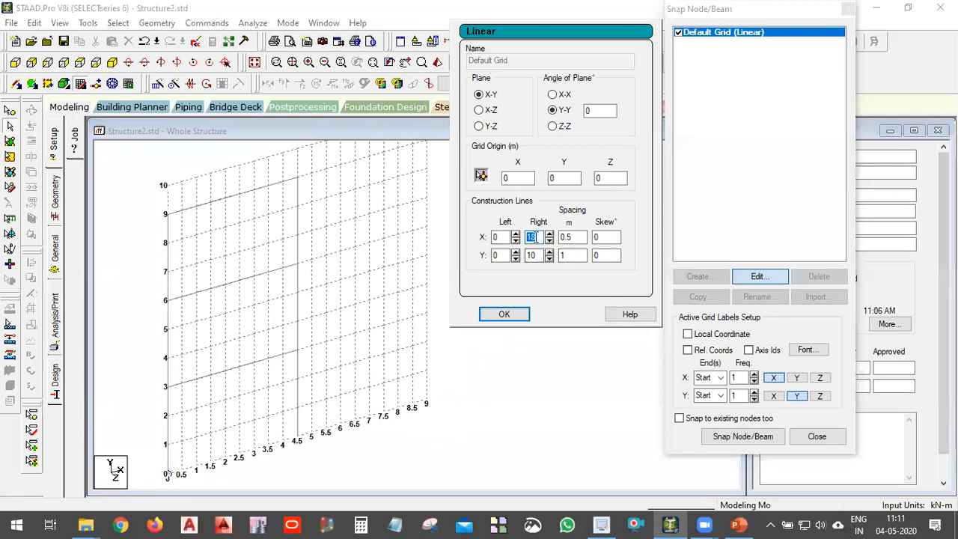
pyautogui.click(524, 314)
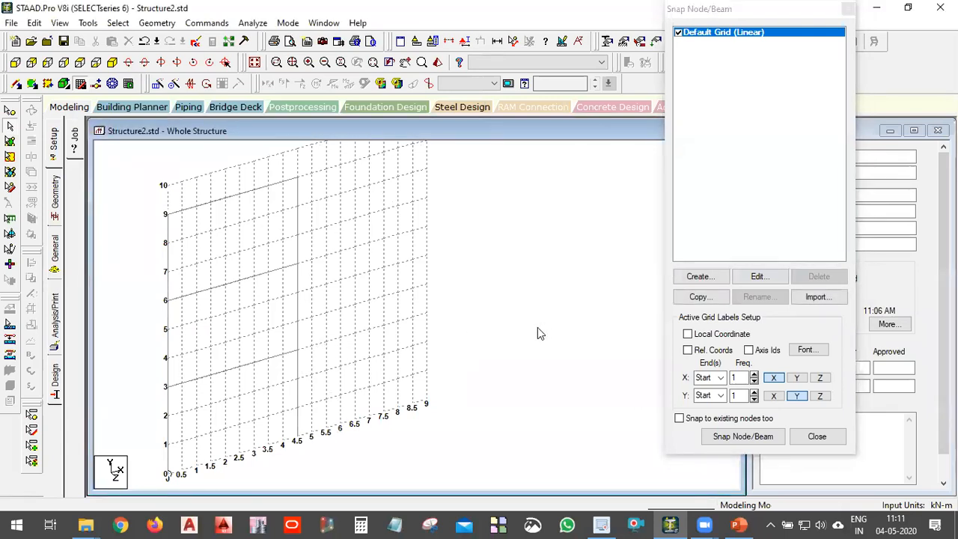
# Draw the second bay's first-floor beam at Y = 3 m from X = 4.5 to 9 m, with its outer column down to the base.
pyautogui.click(736, 438)
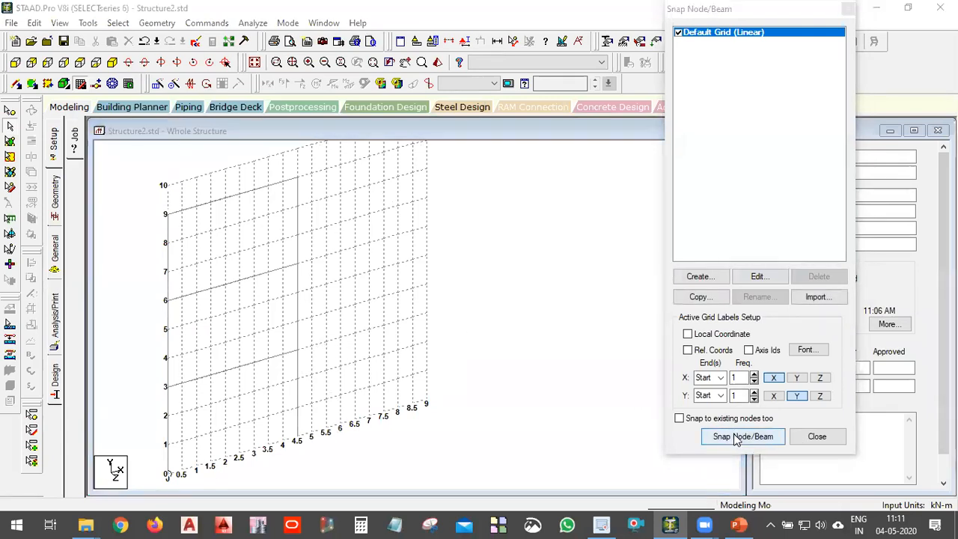
pyautogui.click(484, 295)
pyautogui.click(392, 280)
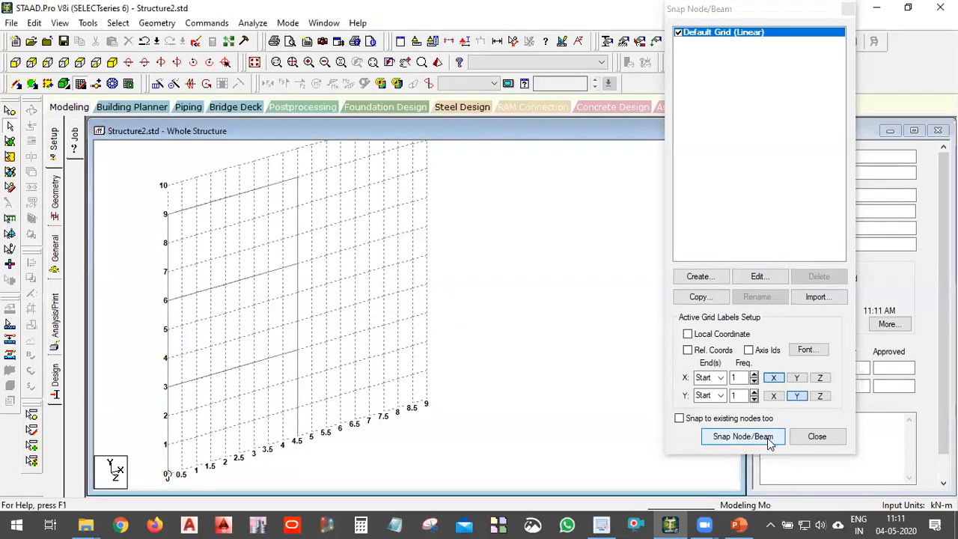
pyautogui.click(767, 437)
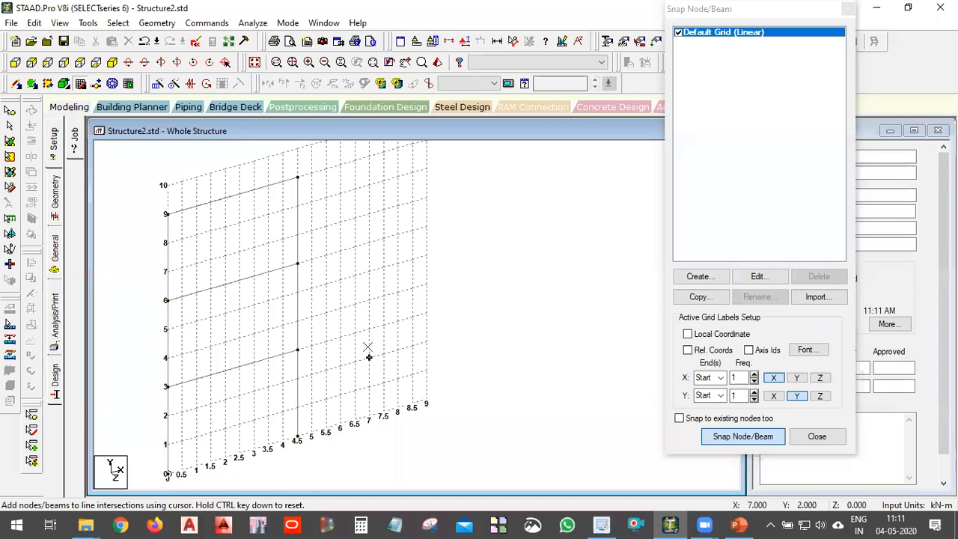
pyautogui.click(303, 345)
pyautogui.click(427, 313)
pyautogui.click(427, 396)
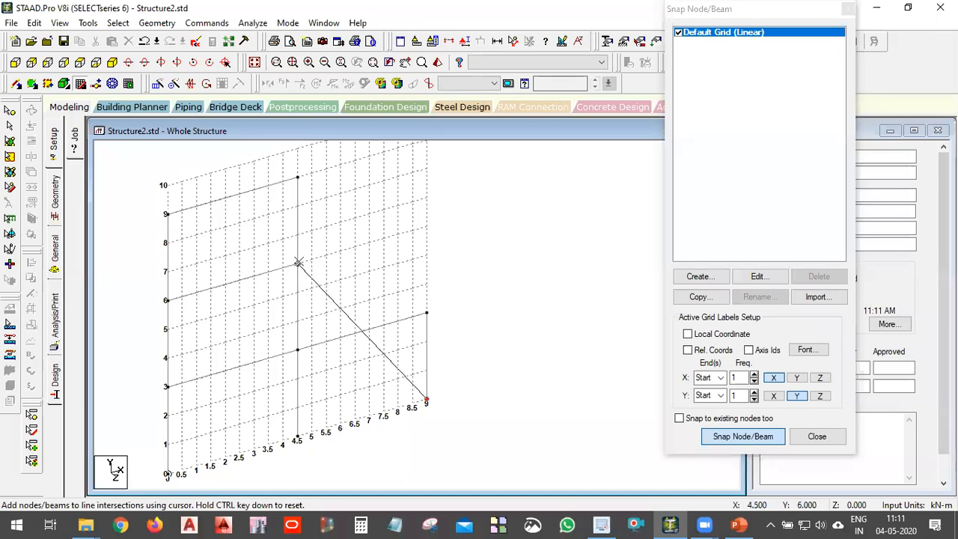
pyautogui.click(740, 441)
# Draw the second bay's beam at Y = 6 m from X = 4.5 to 9 m, with the outer column down to Y = 3 m.
pyautogui.moveTo(406, 297); pyautogui.dragTo(484, 344, button='middle')
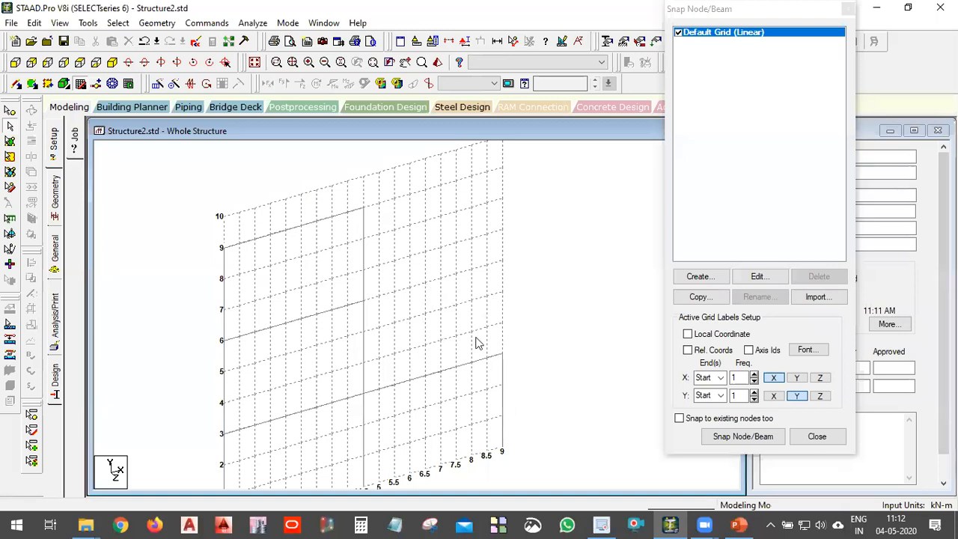
pyautogui.click(768, 441)
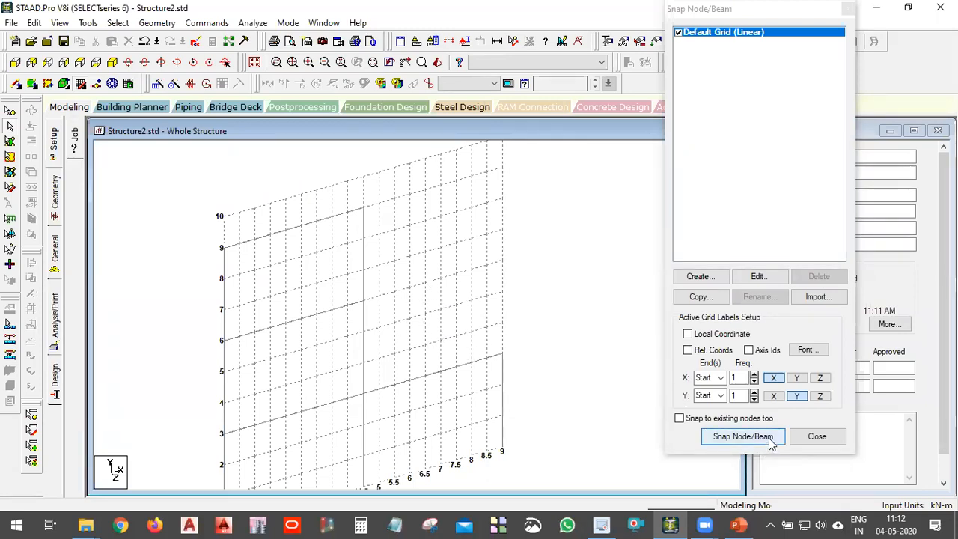
pyautogui.click(365, 301)
pyautogui.click(502, 260)
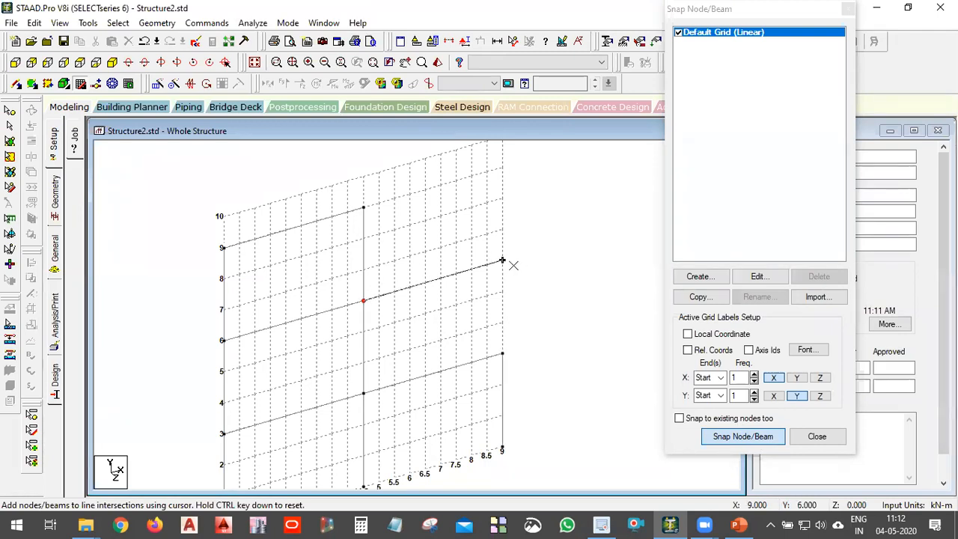
pyautogui.click(502, 353)
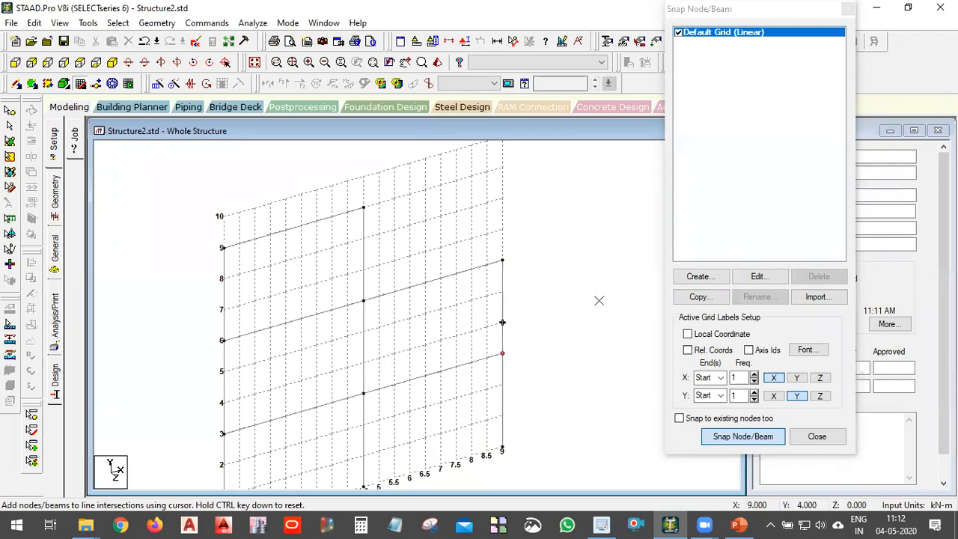
pyautogui.click(743, 436)
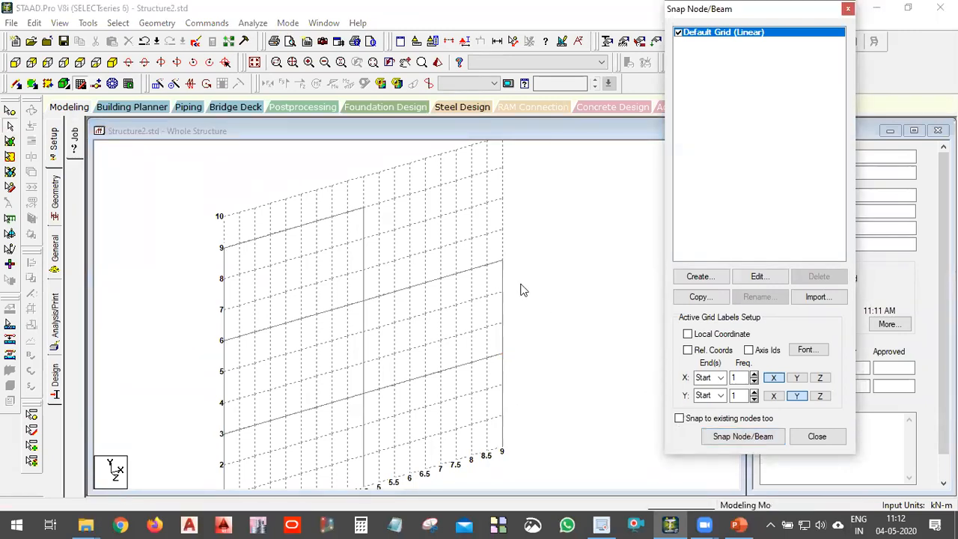
# Draw the second bay's roof beam at Y = 9 m and its outer column down to Y = 6 m, then finish snapping.
pyautogui.click(767, 443)
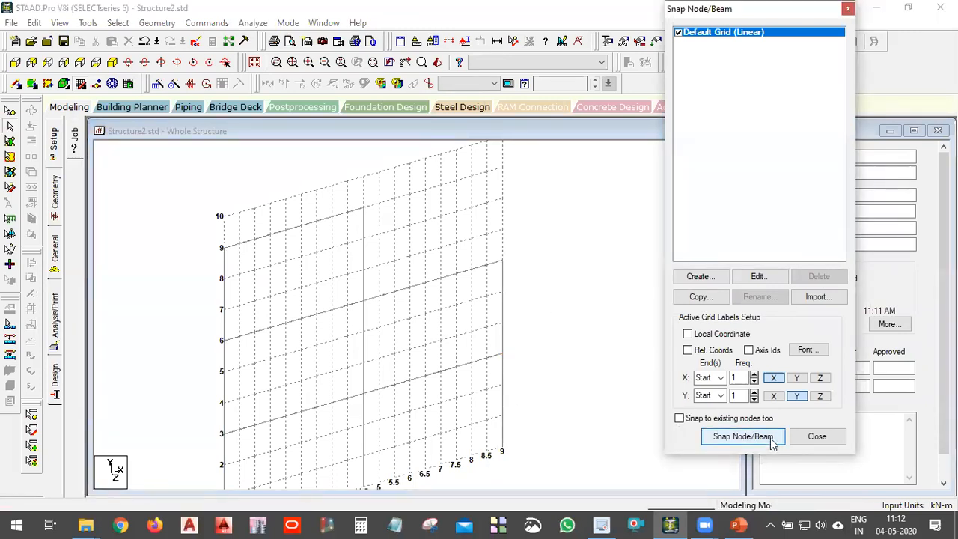
pyautogui.click(364, 206)
pyautogui.click(501, 167)
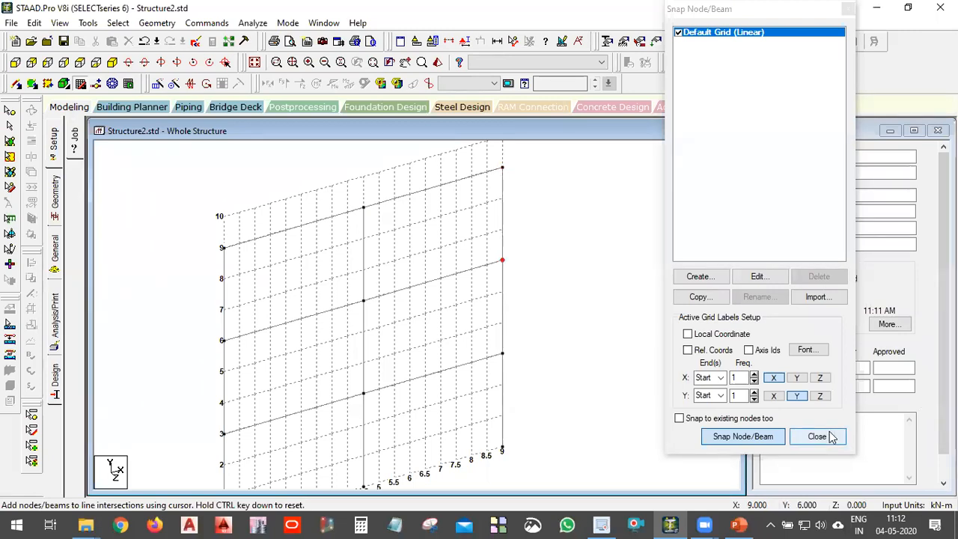
pyautogui.click(817, 436)
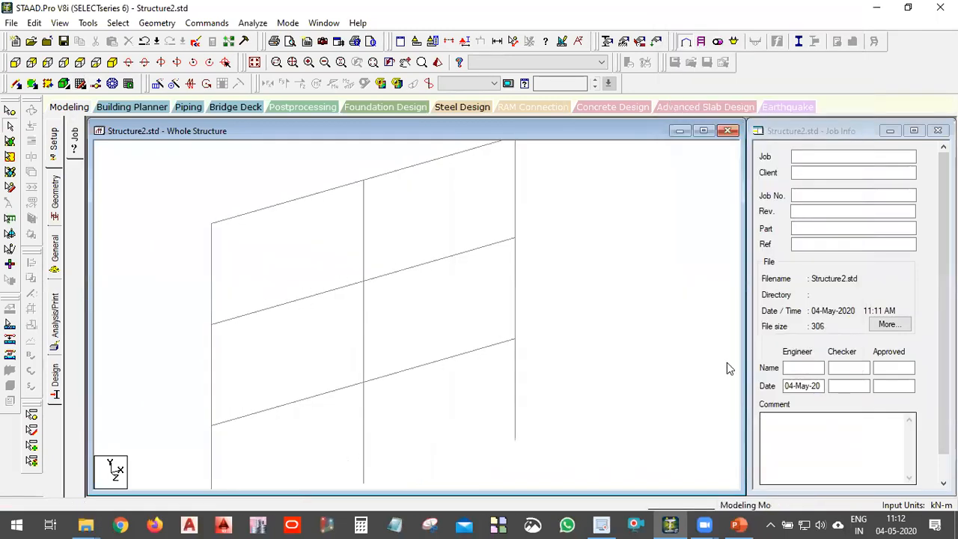
# Examine the completed two-bay frame in isometric view and return to the front view.
pyautogui.moveTo(548, 333); pyautogui.dragTo(564, 333, button='middle')
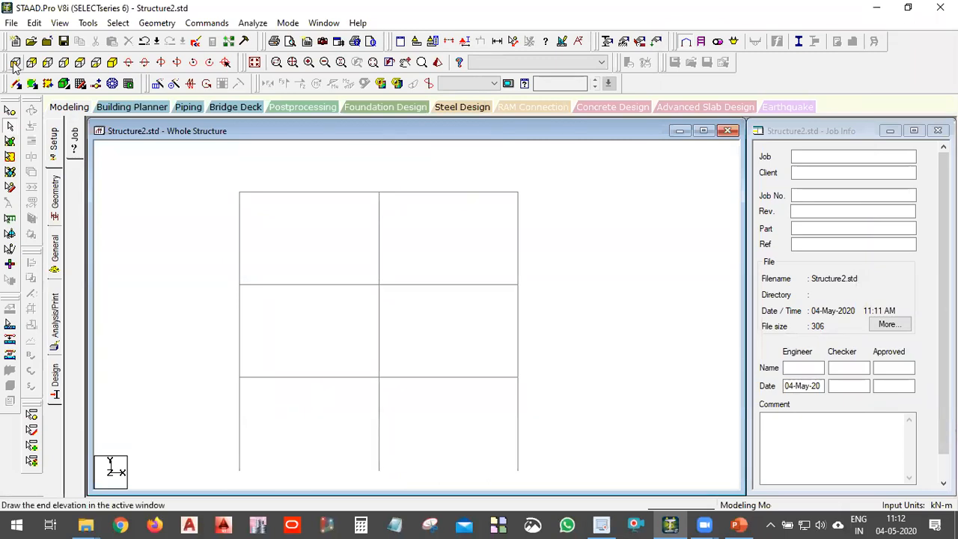
pyautogui.click(112, 63)
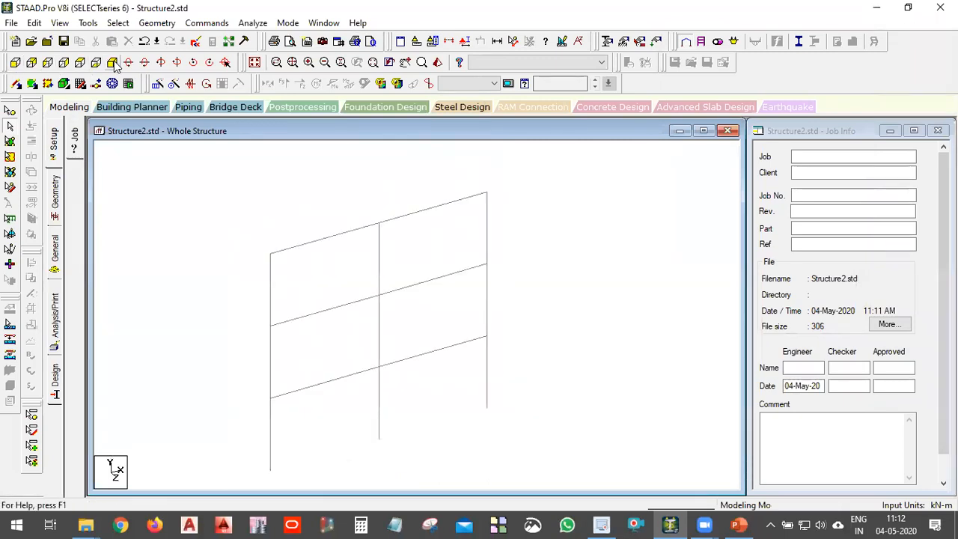
pyautogui.click(15, 64)
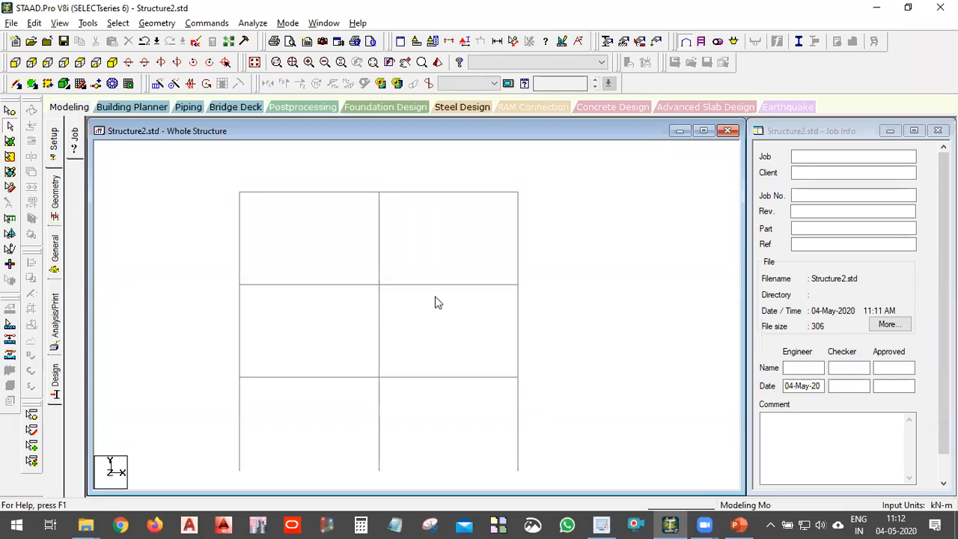
# Switch to PowerPoint and copy the upper 3.0 m label on slide 36 to the empty area right of the frame.
pyautogui.click(739, 523)
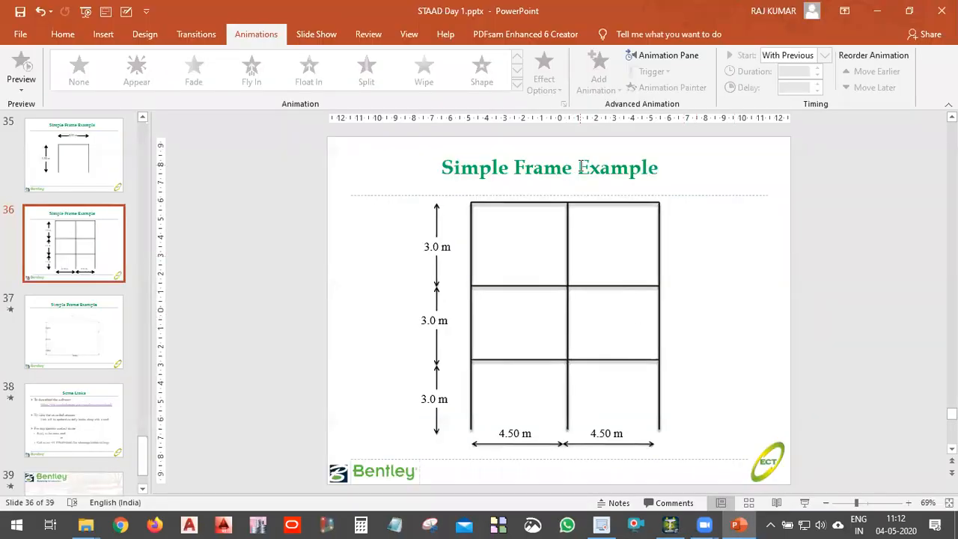
pyautogui.click(441, 247)
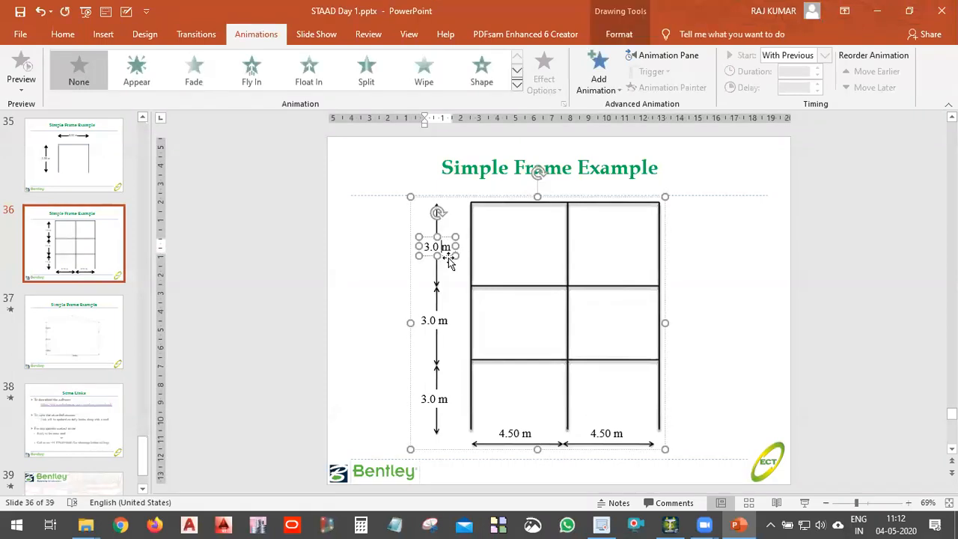
pyautogui.keyDown('ctrl'); pyautogui.moveTo(500, 254); pyautogui.dragTo(718, 254); pyautogui.keyUp('ctrl')
# Replace the copied label's text with "Alt + 1 Front View" and add a second line for "Alt + 2 Top View".
pyautogui.tripleClick(712, 245)
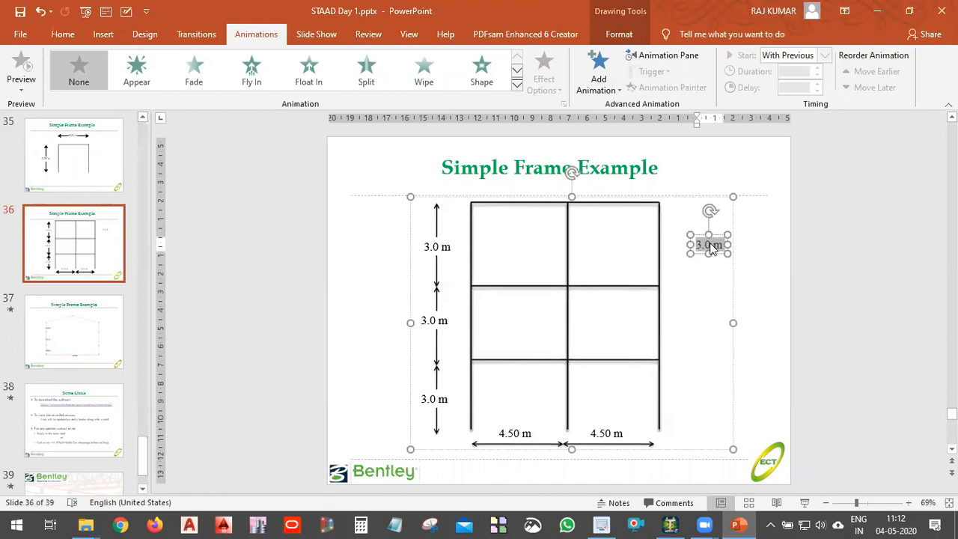
pyautogui.write('Alt')
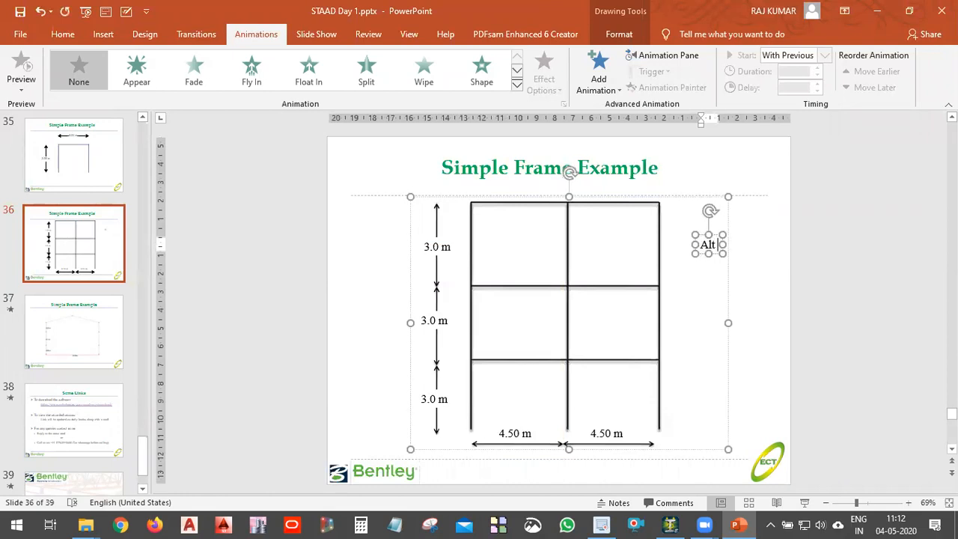
pyautogui.write(' + 1 Fr')
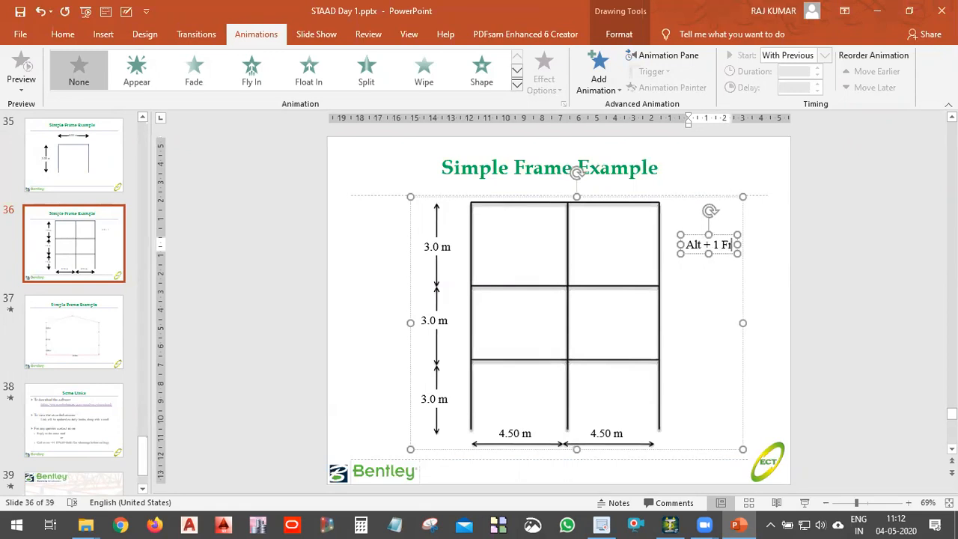
pyautogui.write('ont View')
pyautogui.press('Return')
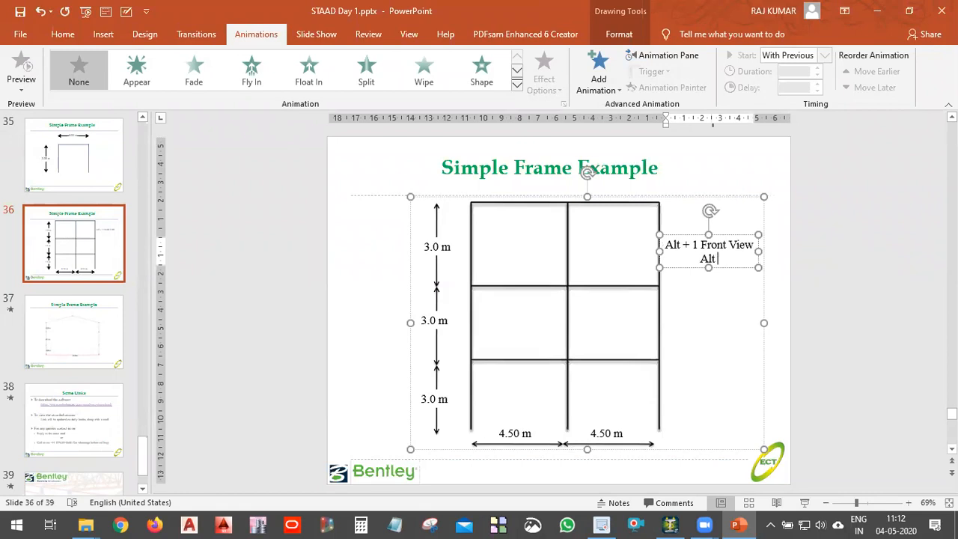
pyautogui.write('Alt + 2 Top Vi')
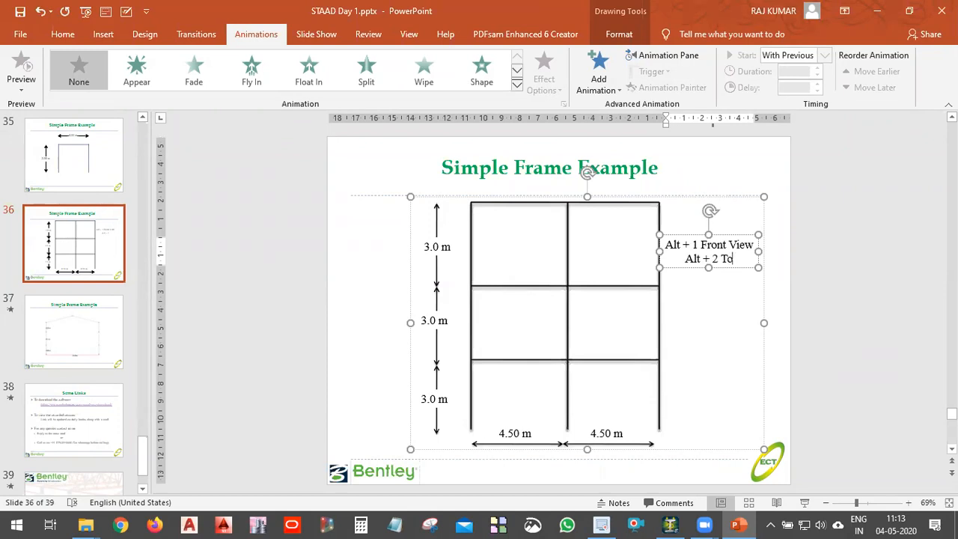
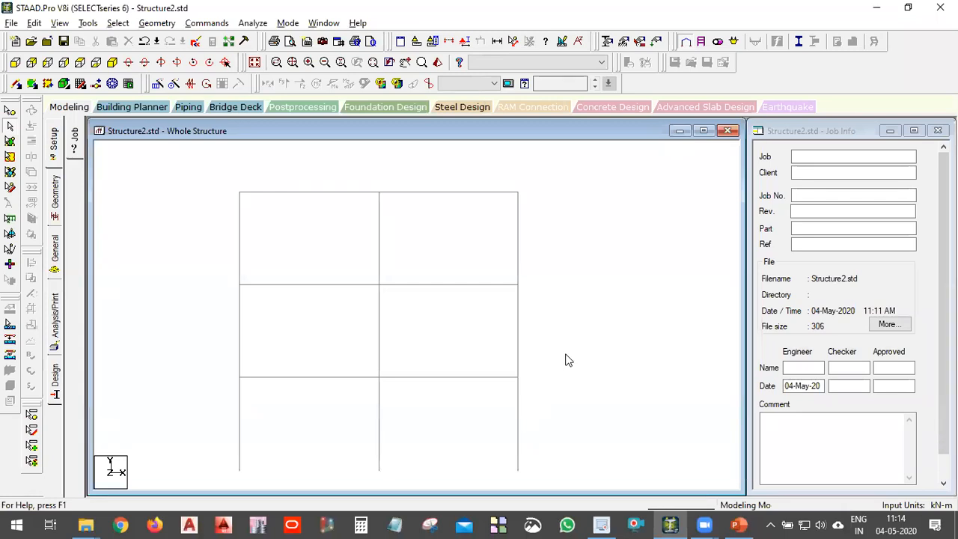
# View the frame along the X axis and along the Y axis, then restore the isometric view.
pyautogui.press('x')
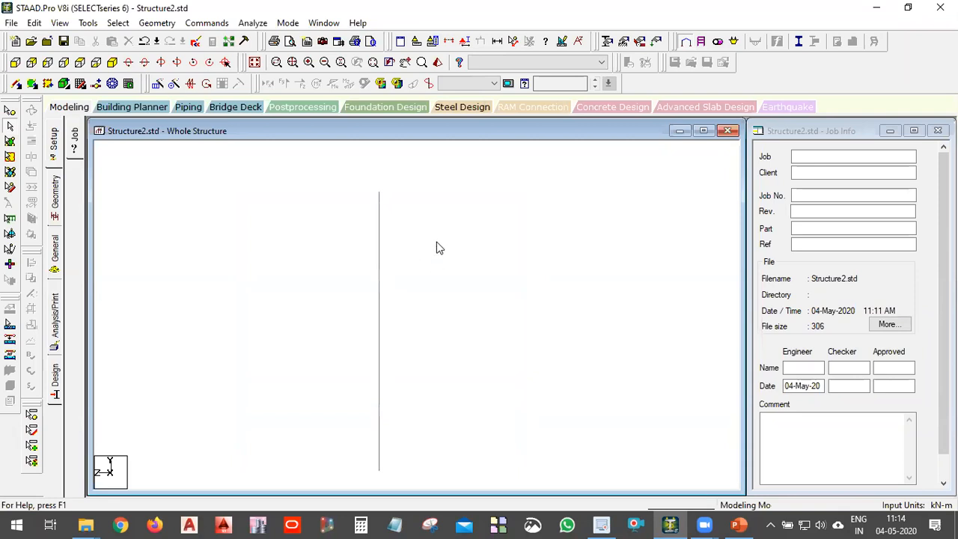
pyautogui.press('y')
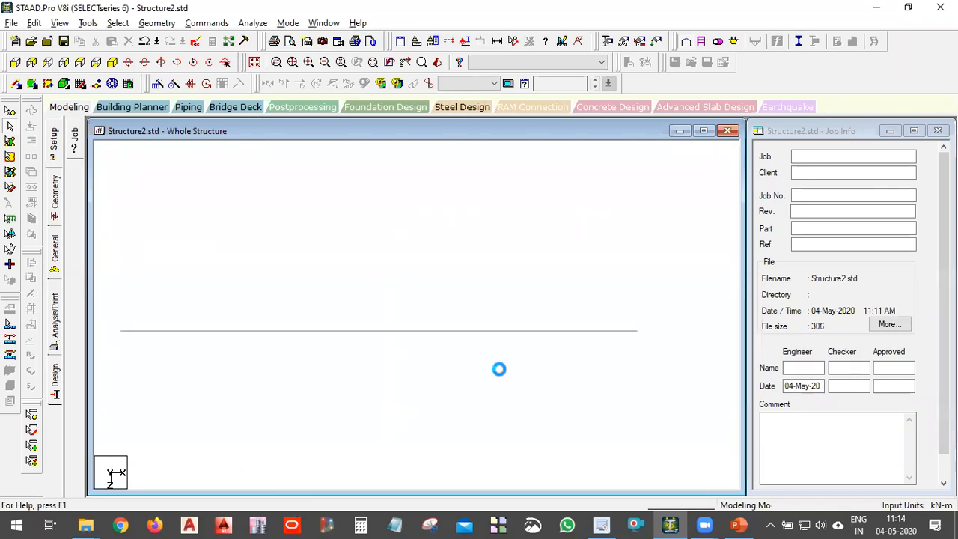
pyautogui.press('F4')
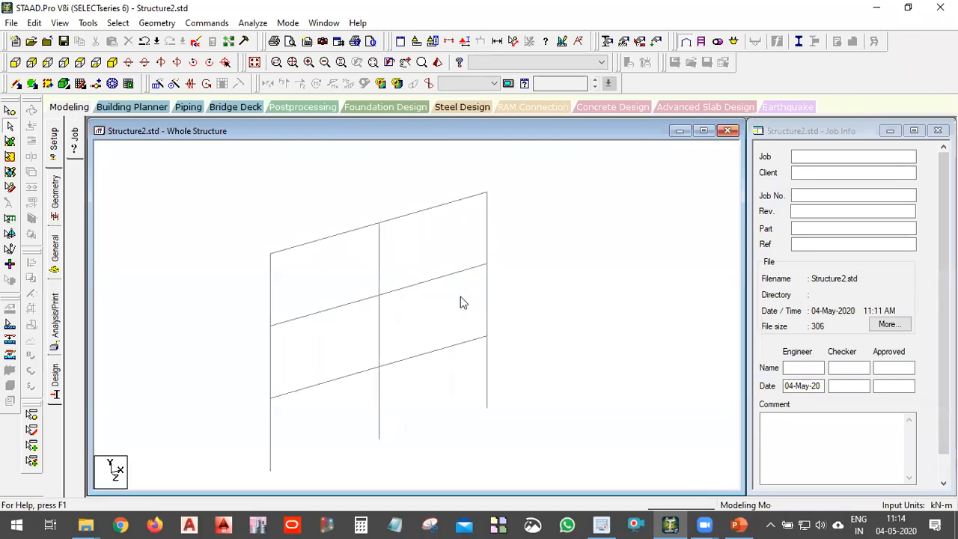
# Save the modified Structure2 model and close it.
pyautogui.scroll(-2, 460, 296)
pyautogui.moveTo(459, 296); pyautogui.dragTo(457, 271, button='middle')
pyautogui.scroll(-1, 468, 289)
pyautogui.click(728, 133)
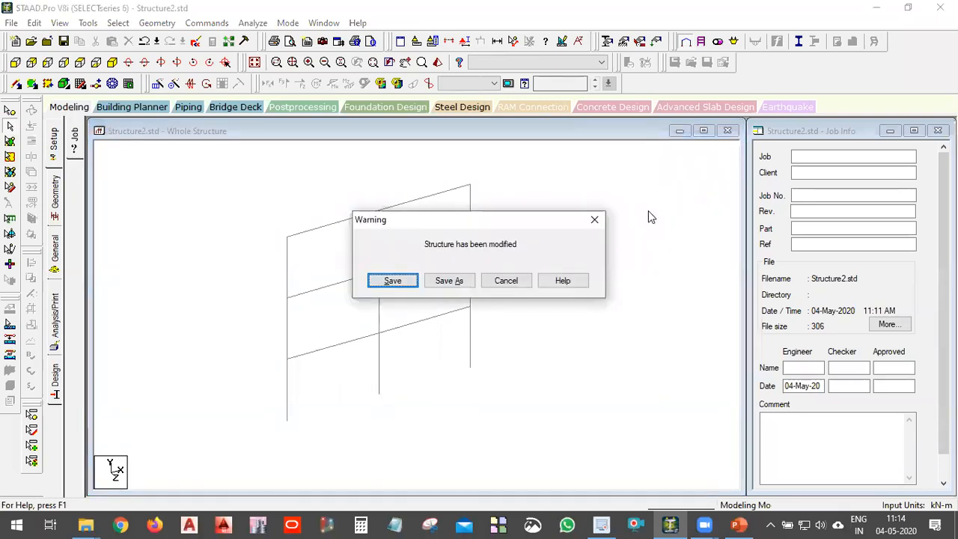
pyautogui.press('Return')
pyautogui.click(731, 133)
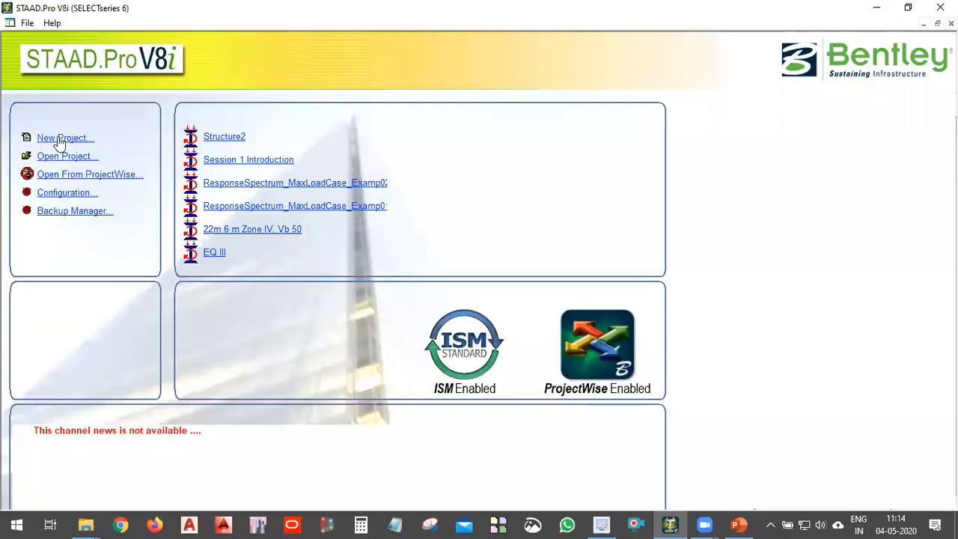
# Start a new Space model named Structure3 in the STAAD Session 1 folder, using meter and kilonewton units.
pyautogui.click(46, 137)
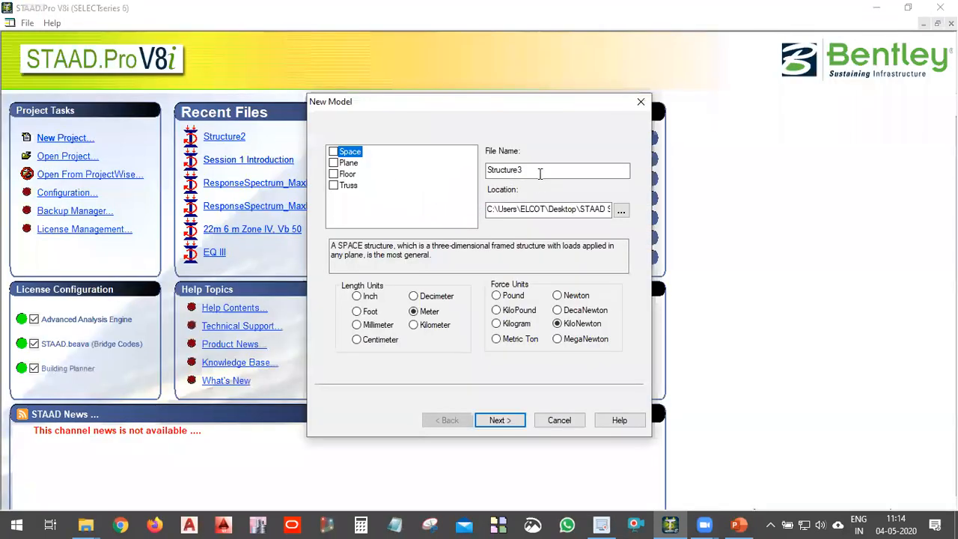
pyautogui.click(359, 153)
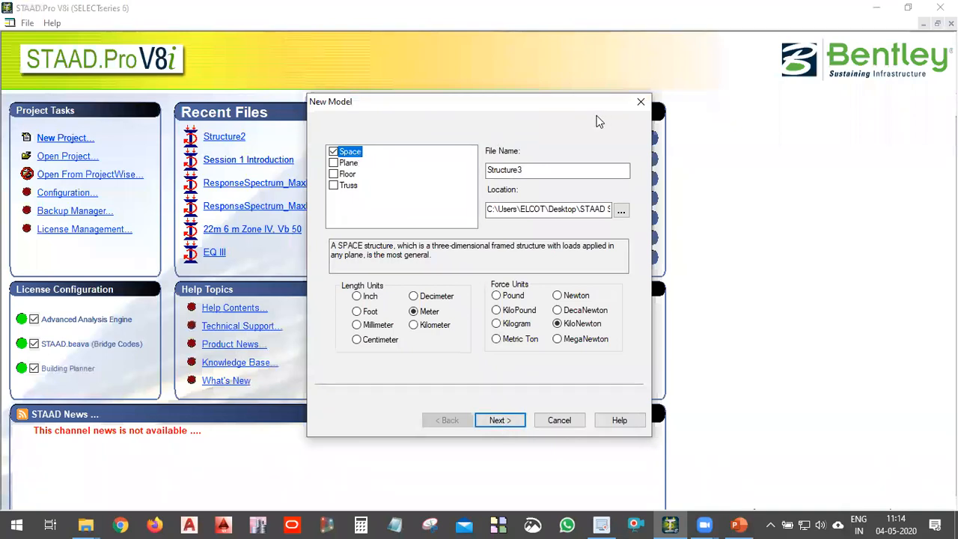
pyautogui.click(619, 213)
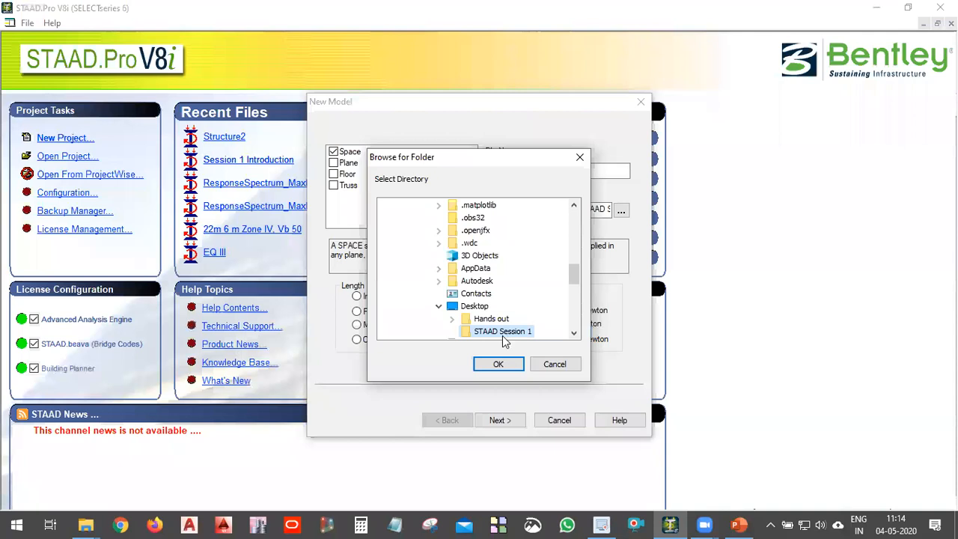
pyautogui.click(498, 363)
pyautogui.click(548, 172)
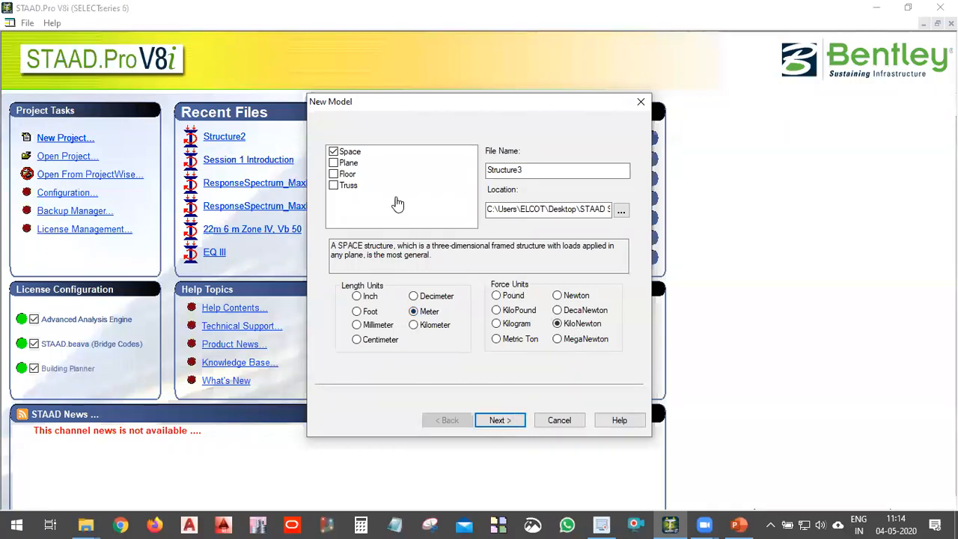
pyautogui.press('Return')
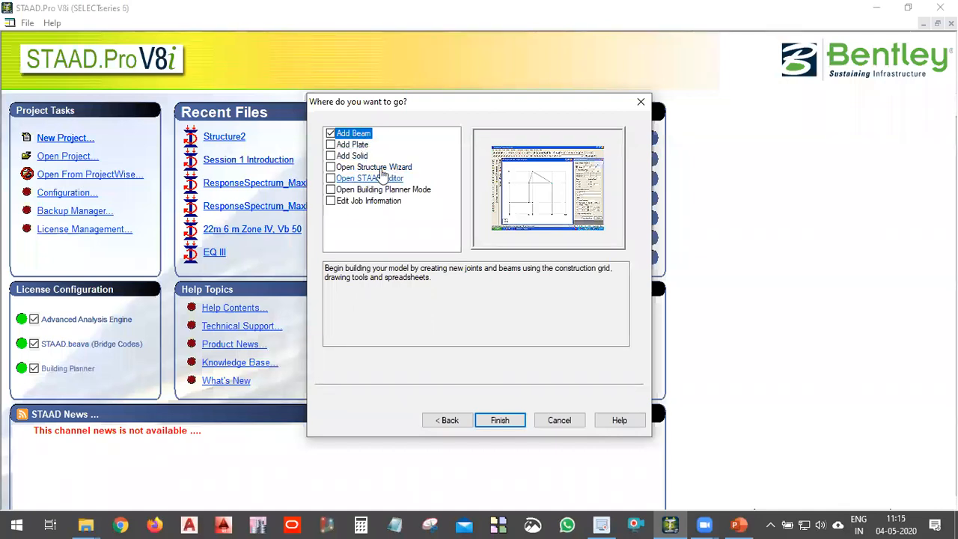
# Finish creating the model with the Open Structure Wizard option and reposition the wizard window over the workspace.
pyautogui.click(383, 168)
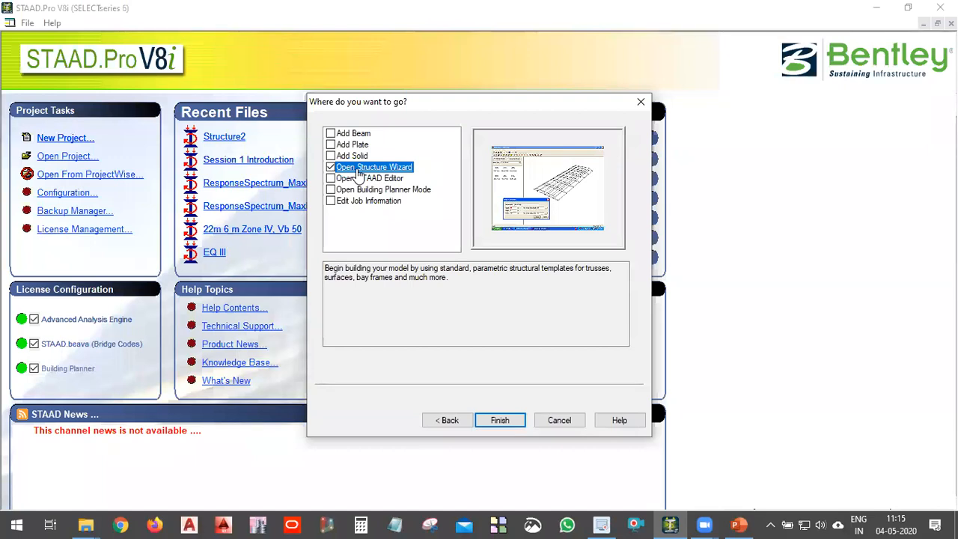
pyautogui.click(504, 422)
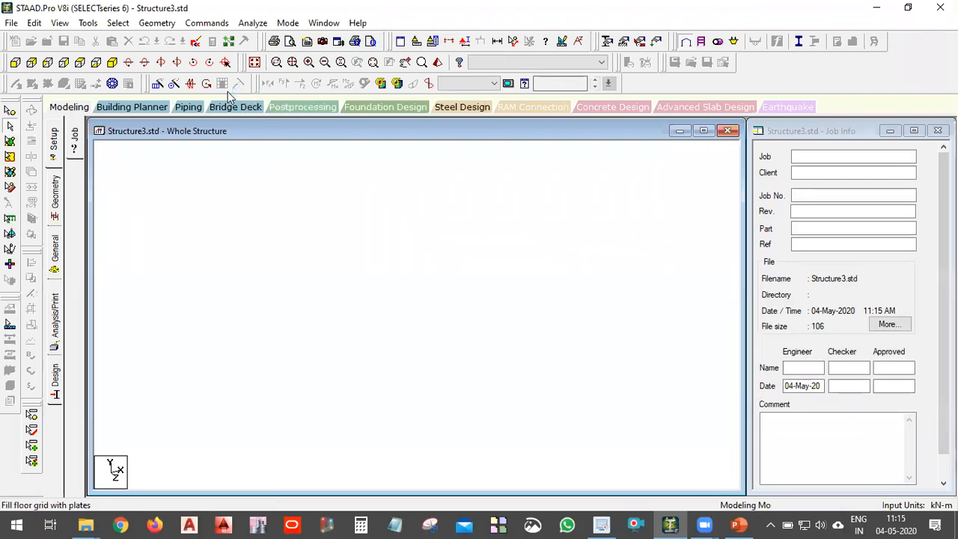
pyautogui.click(227, 90)
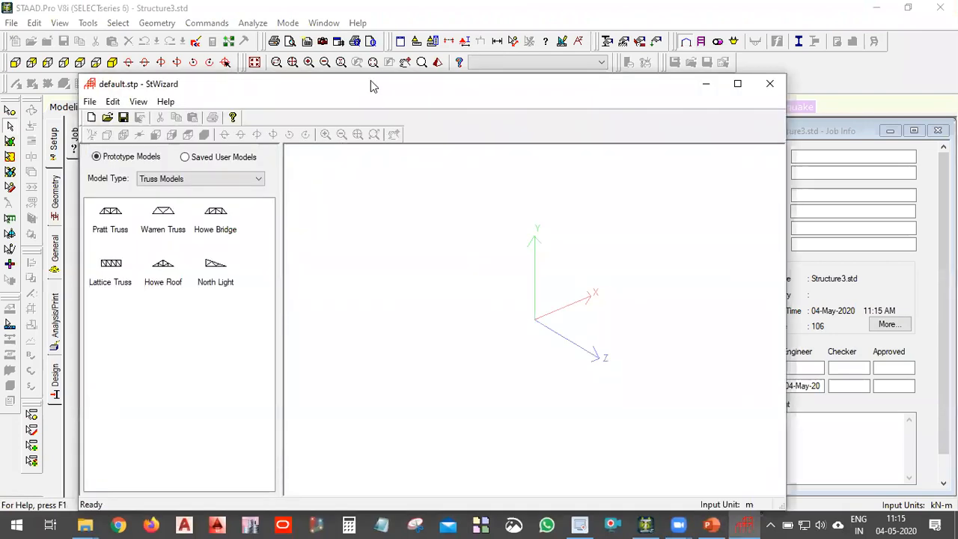
pyautogui.moveTo(370, 80); pyautogui.dragTo(374, 47)
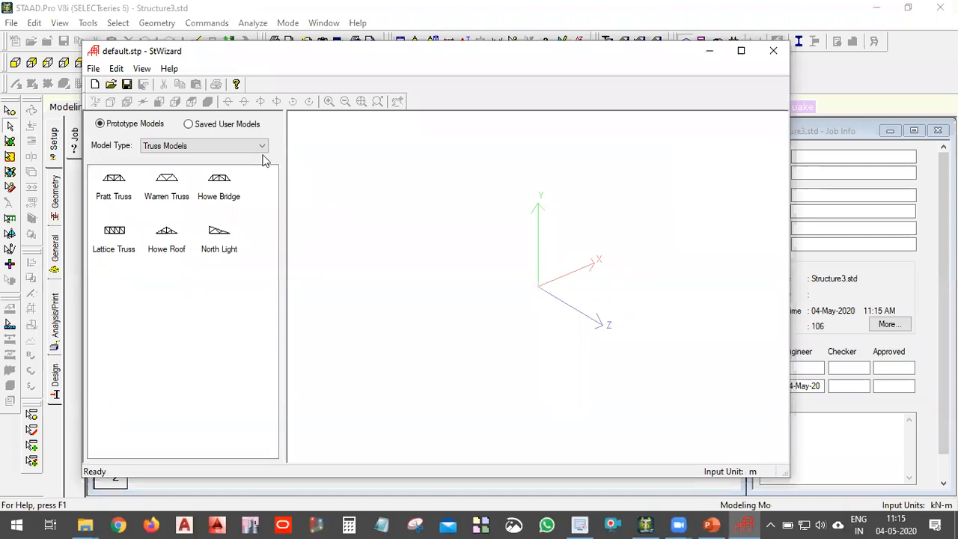
pyautogui.moveTo(277, 56); pyautogui.dragTo(300, 63)
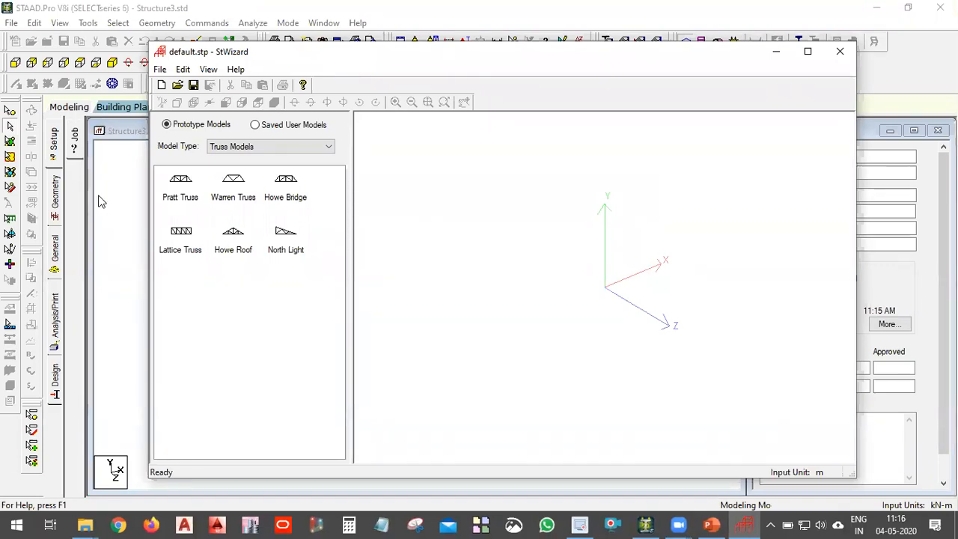
# Set the Structure Wizard's prototype model type to Frame Models.
pyautogui.click(310, 148)
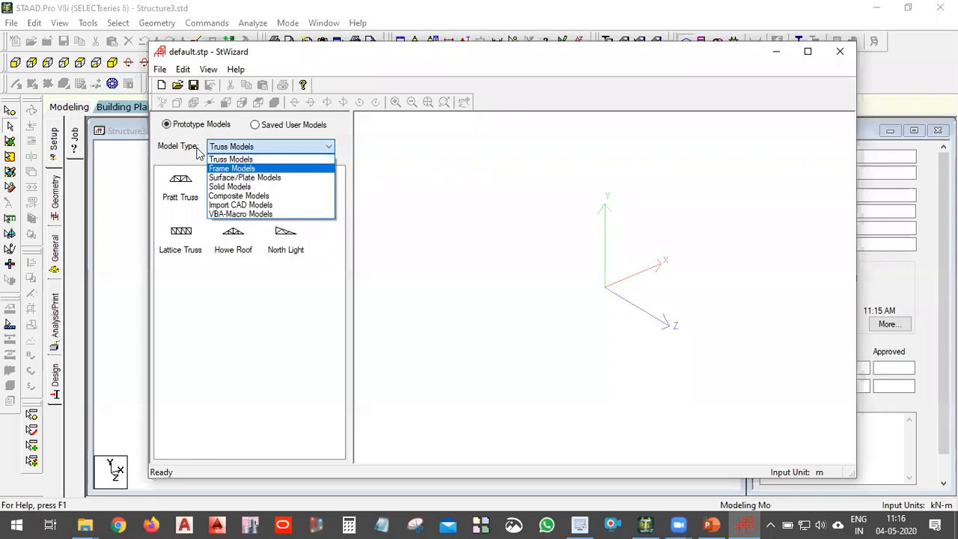
pyautogui.click(159, 149)
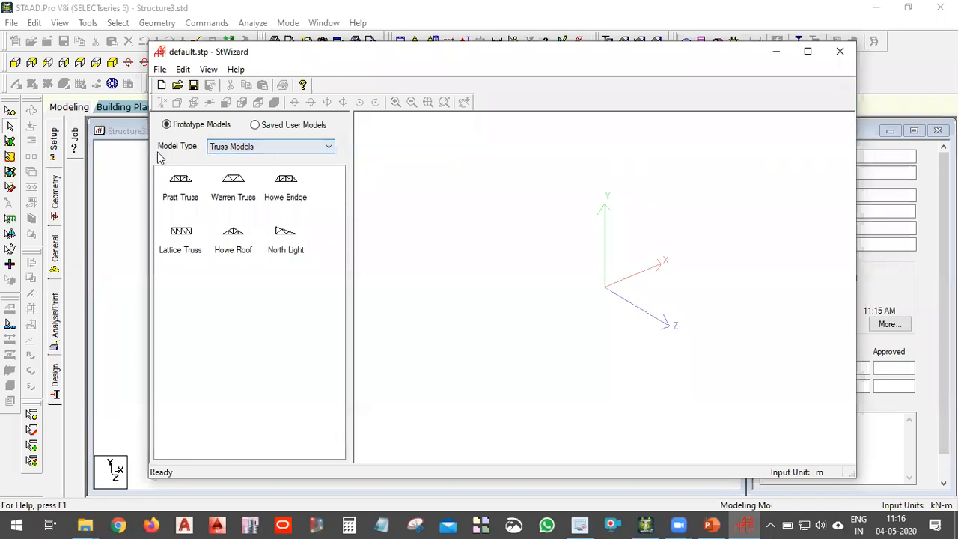
pyautogui.click(216, 152)
pyautogui.click(216, 170)
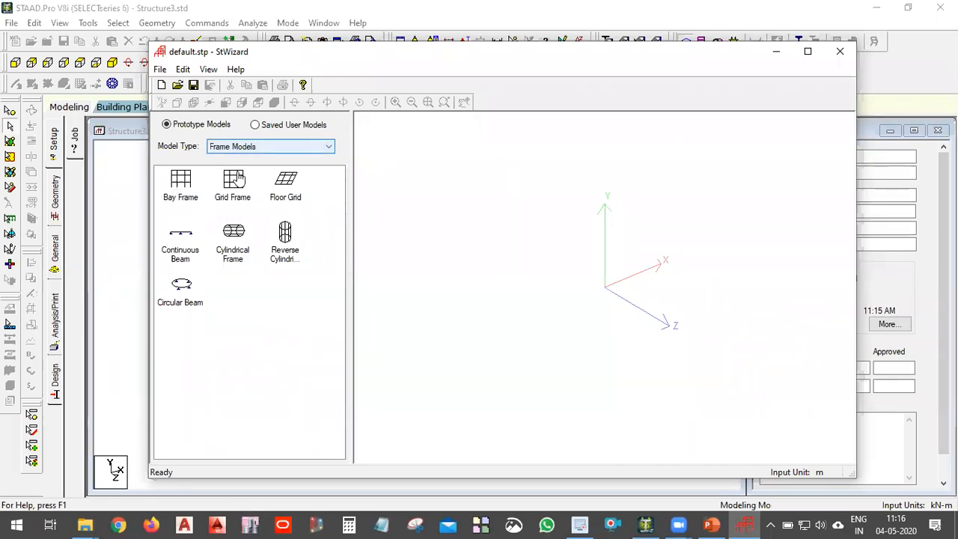
pyautogui.click(177, 187)
pyautogui.moveTo(177, 187); pyautogui.dragTo(523, 278)
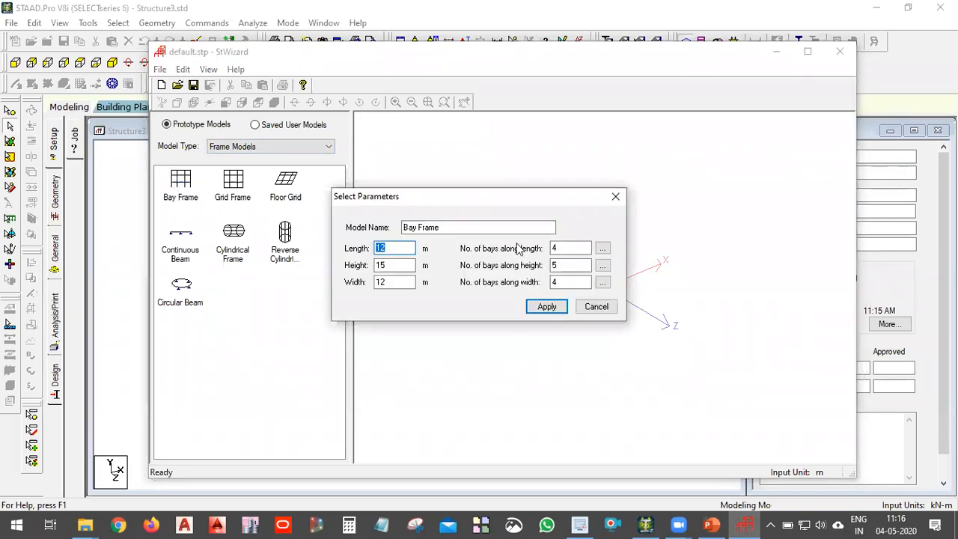
pyautogui.click(615, 197)
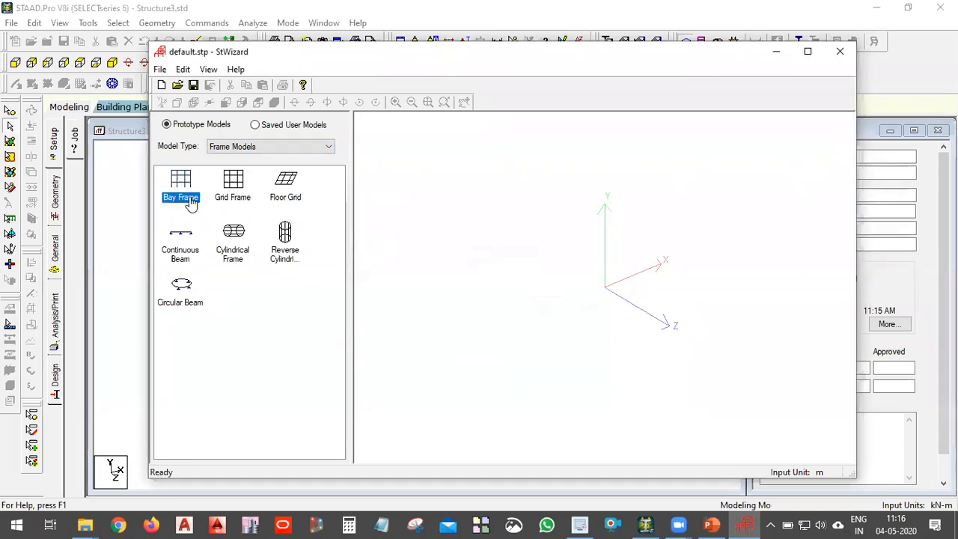
pyautogui.doubleClick(189, 183)
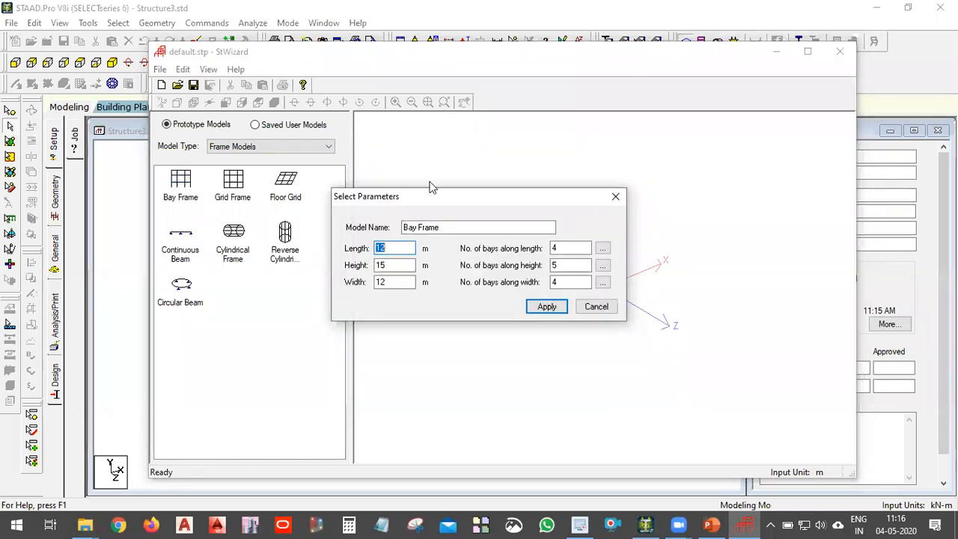
pyautogui.click(615, 197)
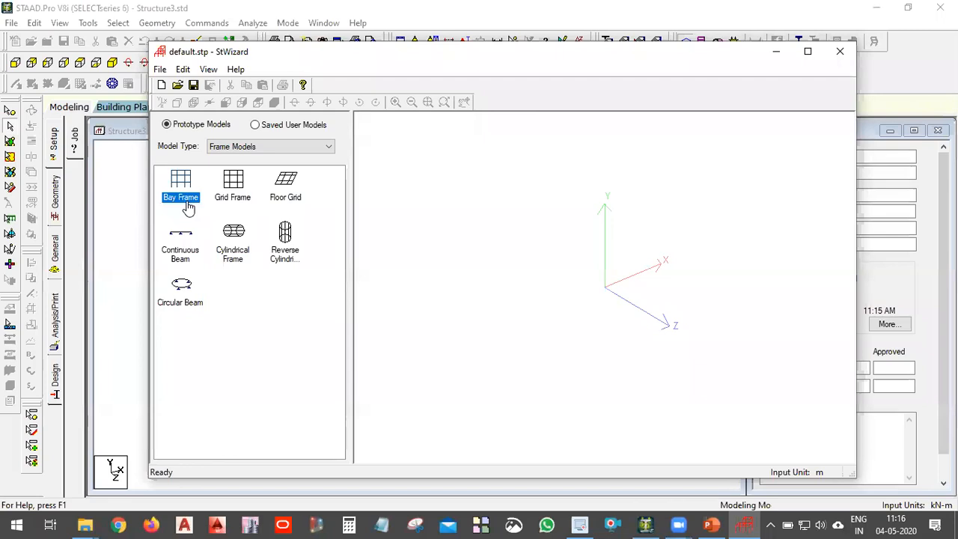
# Add a Bay Frame prototype with length 9 m, height 9 m and width 4 m.
pyautogui.moveTo(183, 187)
pyautogui.mouseDown()
pyautogui.moveTo(487, 237)
pyautogui.moveTo(477, 228)
pyautogui.mouseUp()
pyautogui.click(477, 228)
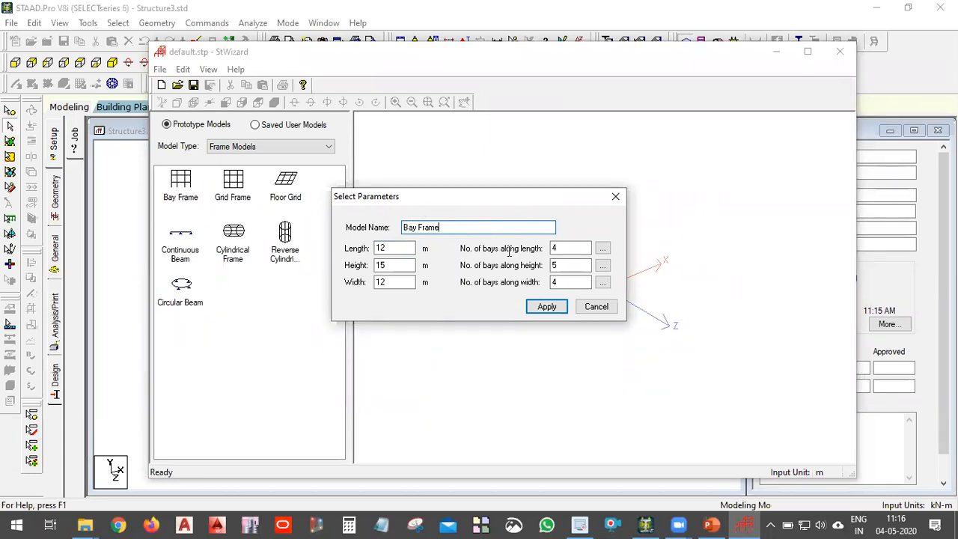
pyautogui.moveTo(510, 252); pyautogui.dragTo(486, 253)
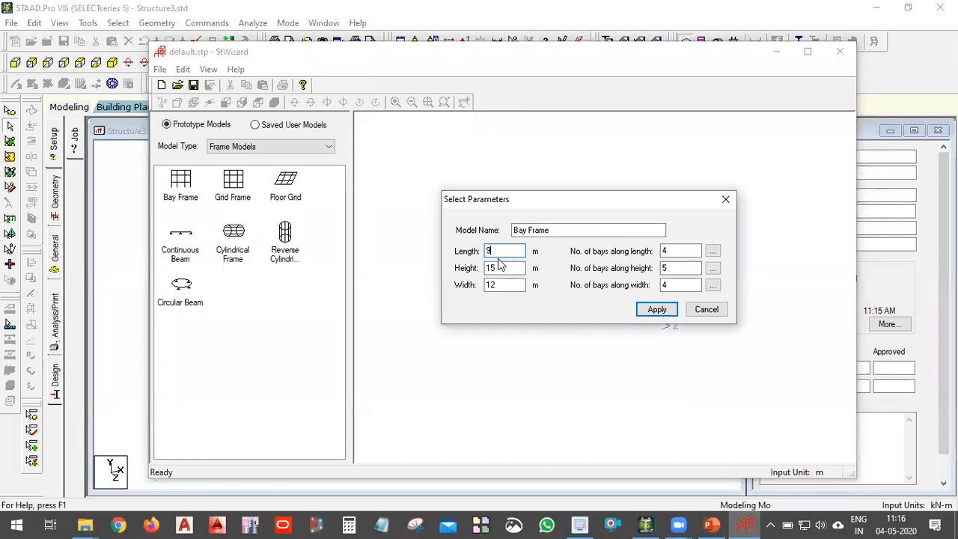
pyautogui.doubleClick(505, 254)
pyautogui.press('Tab')
pyautogui.write('9')
pyautogui.press('Tab')
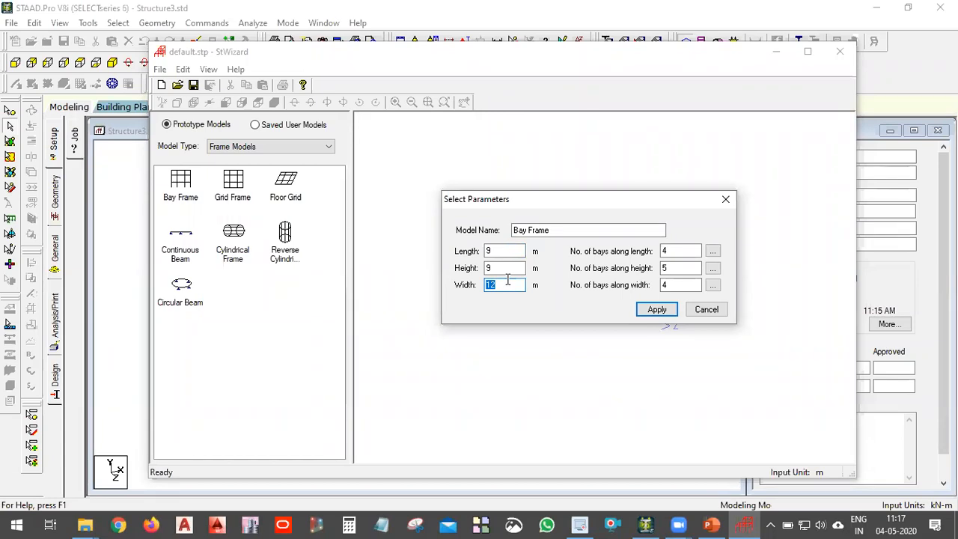
pyautogui.write('4')
pyautogui.doubleClick(513, 251)
# Referring to slide 36 in PowerPoint, set 2 bays along length, 3 along height and 1 along width, and generate the frame.
pyautogui.click(679, 251)
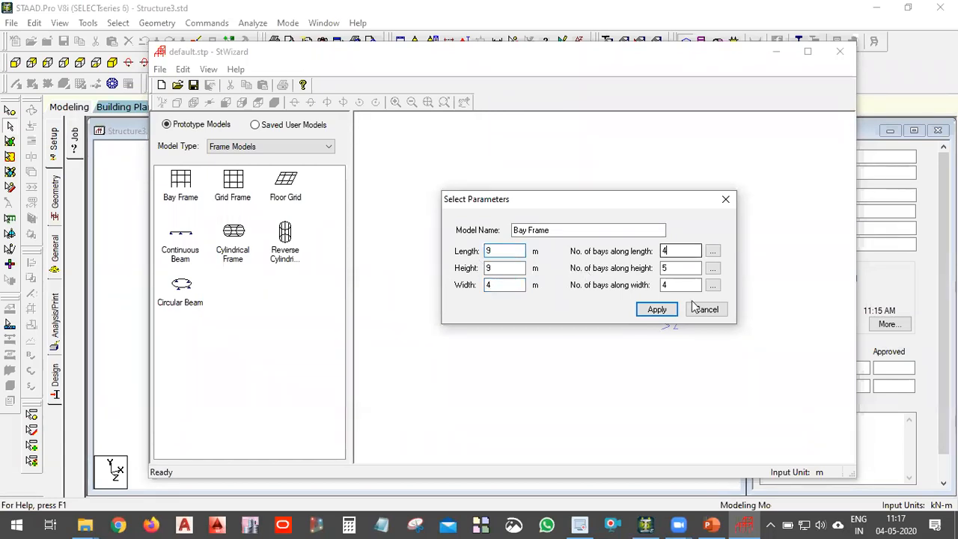
pyautogui.click(722, 523)
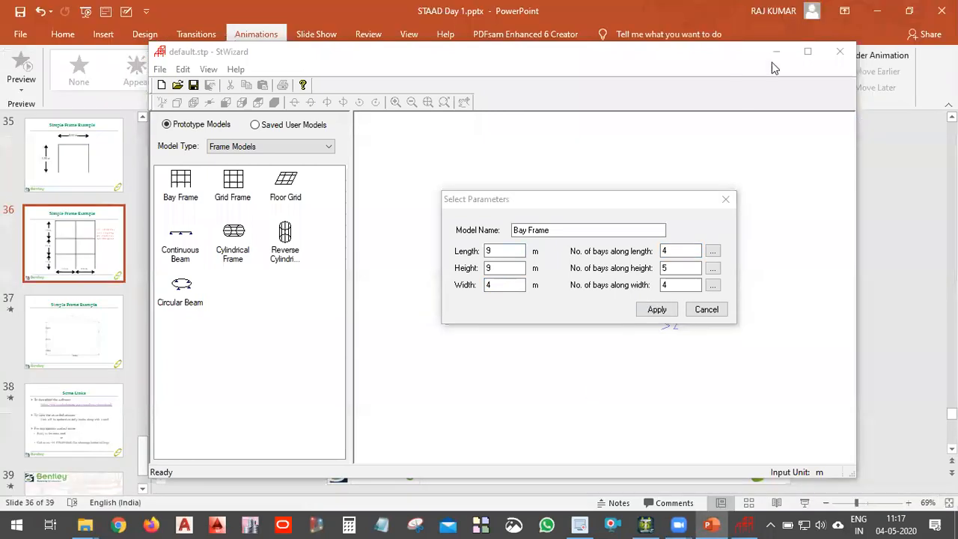
pyautogui.click(743, 161)
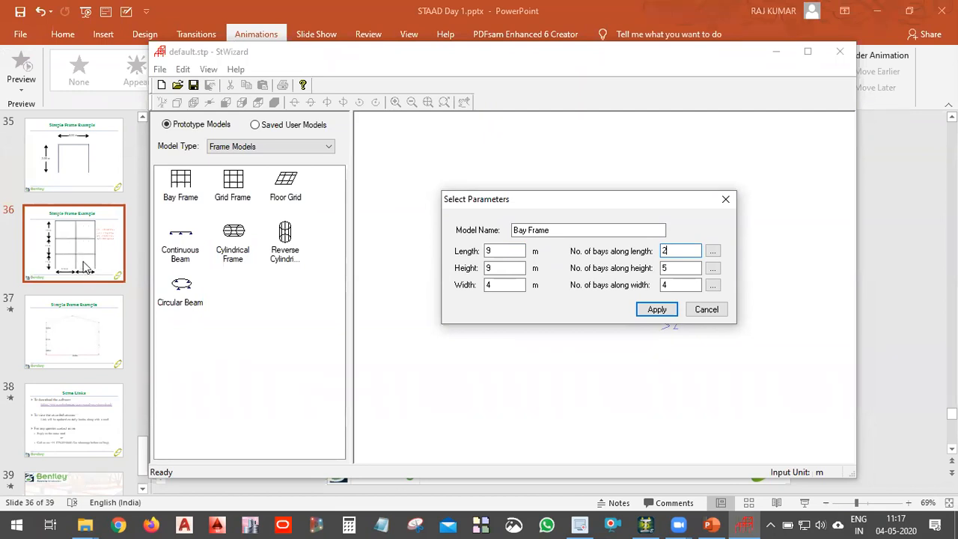
pyautogui.doubleClick(687, 267)
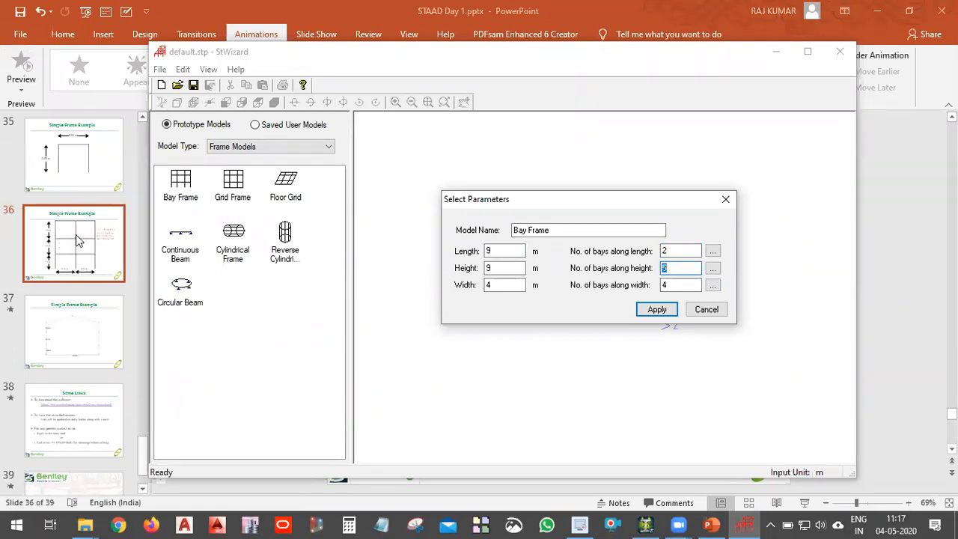
pyautogui.click(685, 284)
pyautogui.doubleClick(686, 284)
pyautogui.write('1')
pyautogui.click(662, 313)
# Switch back to STAAD.Pro and merge the bay frame prototype into Structure3 with X, Y and Z offsets of 0 m.
pyautogui.moveTo(563, 306); pyautogui.dragTo(491, 266)
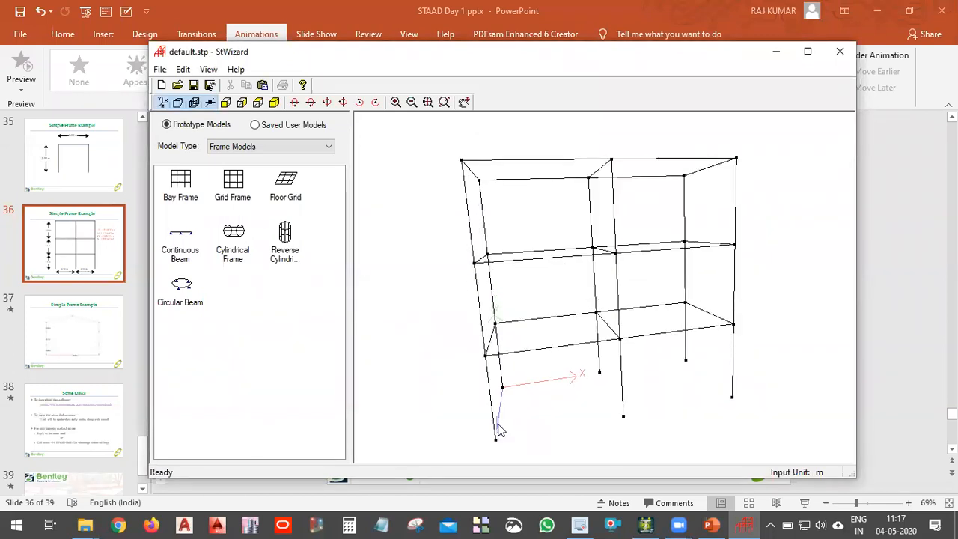
pyautogui.moveTo(655, 398); pyautogui.dragTo(741, 277)
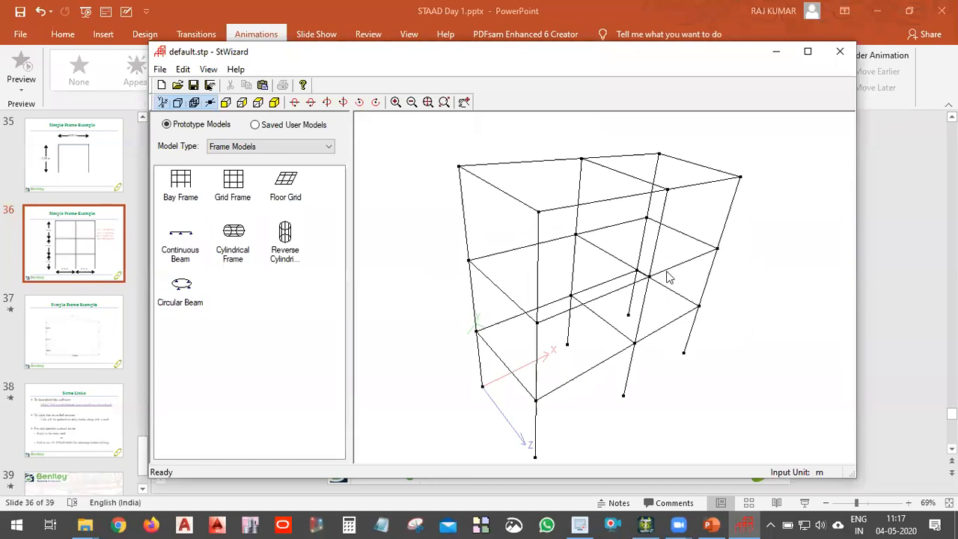
pyautogui.moveTo(591, 258); pyautogui.dragTo(526, 331)
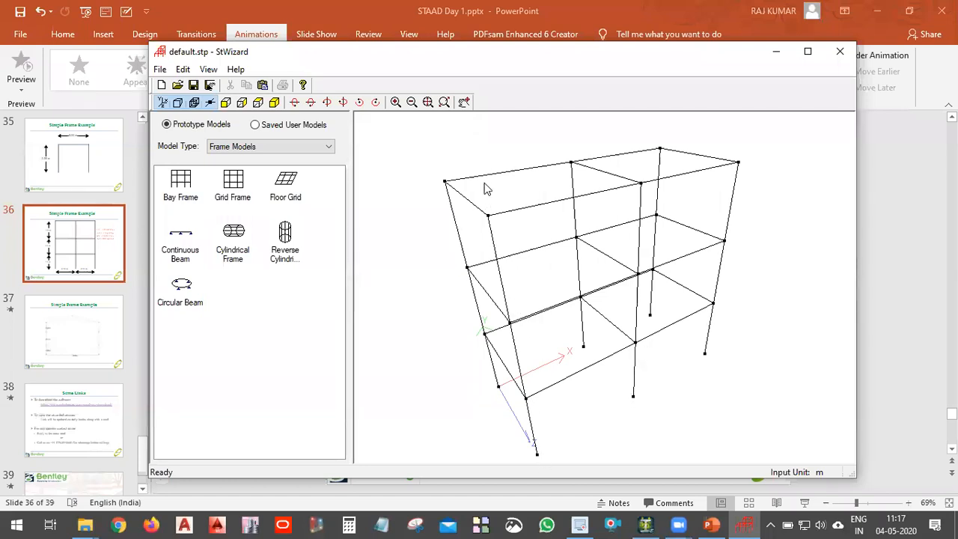
pyautogui.click(876, 10)
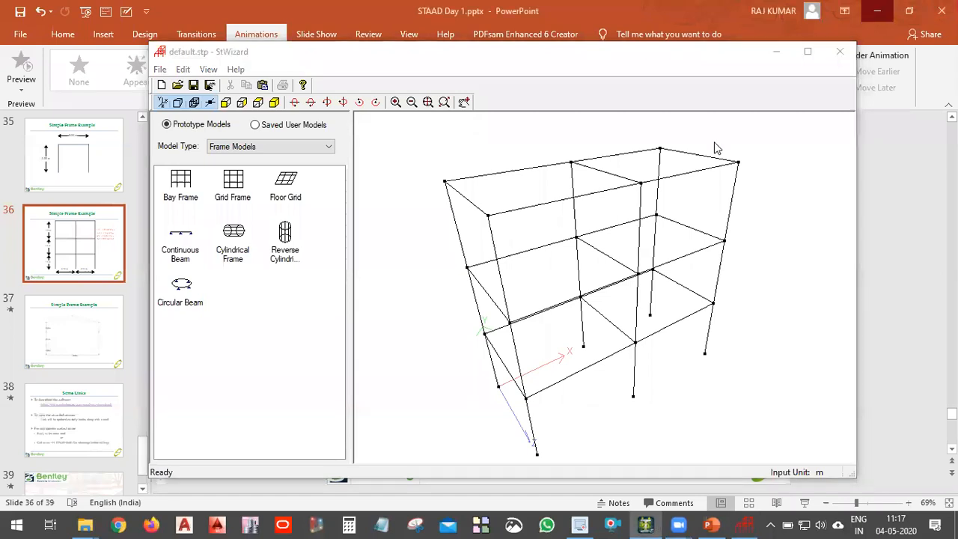
pyautogui.moveTo(574, 277); pyautogui.dragTo(614, 225)
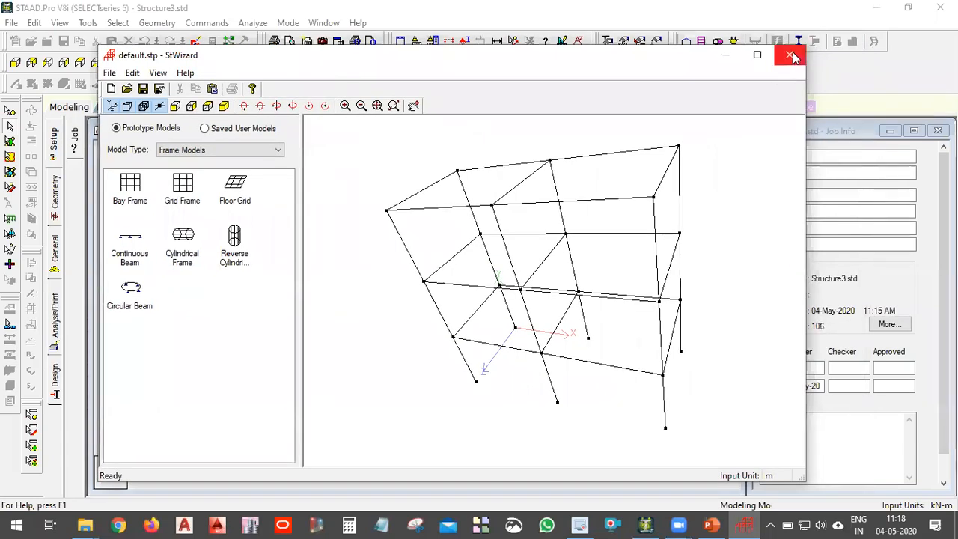
pyautogui.click(792, 51)
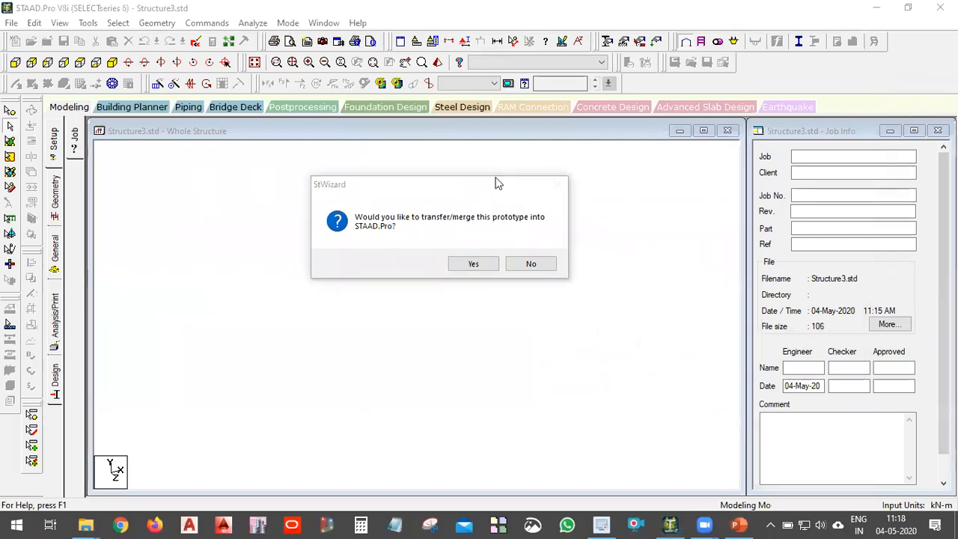
pyautogui.click(473, 264)
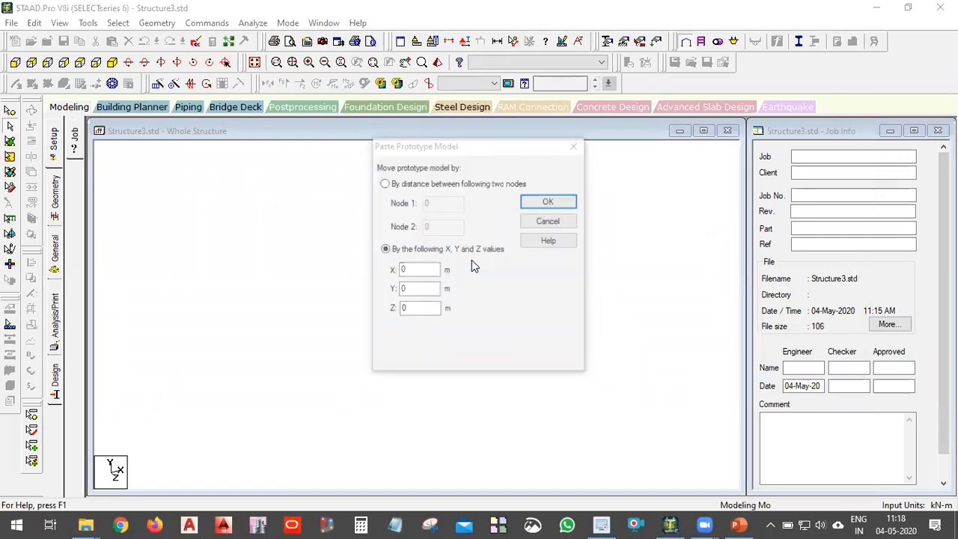
pyautogui.click(566, 209)
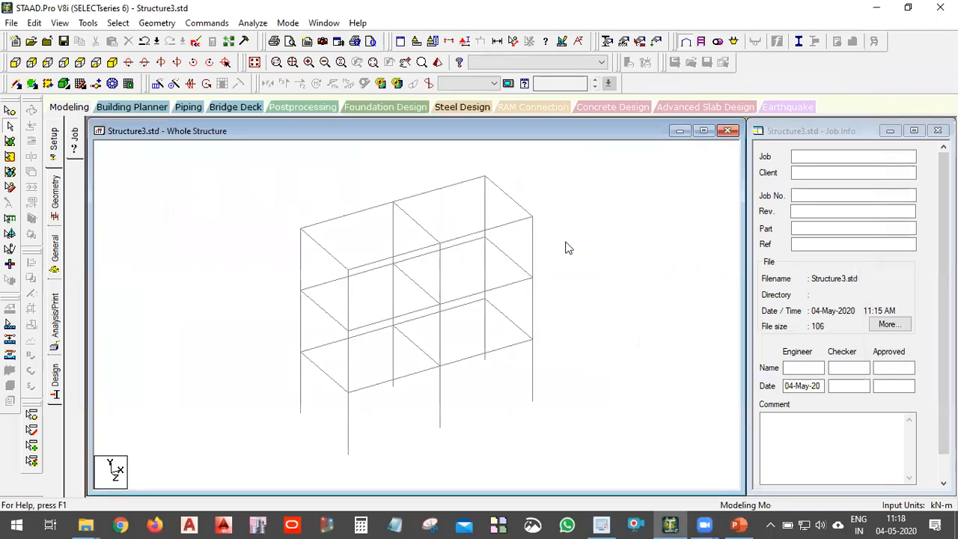
pyautogui.scroll(-2, 537, 312)
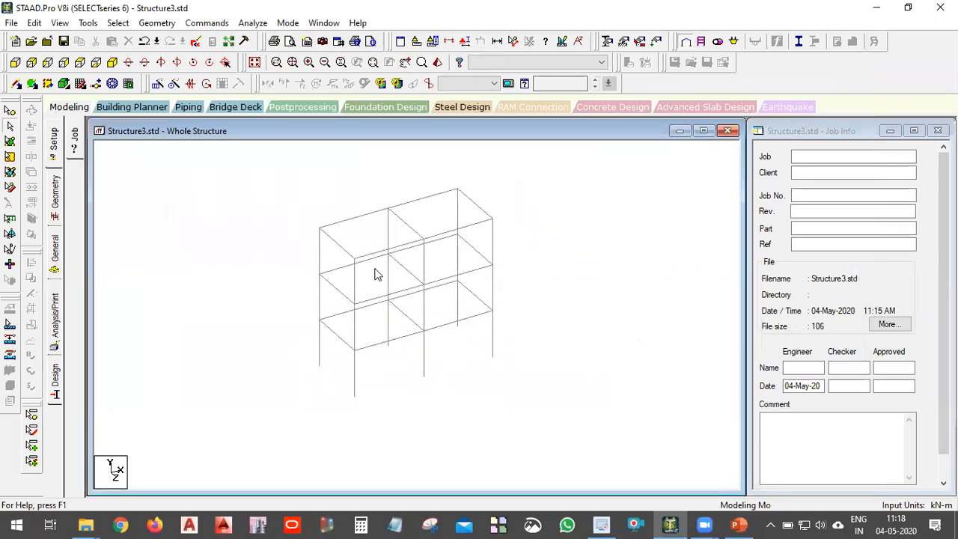
# Examine the merged bay frame in the front, side, top and isometric views.
pyautogui.hotkey('ctrl', 'f')
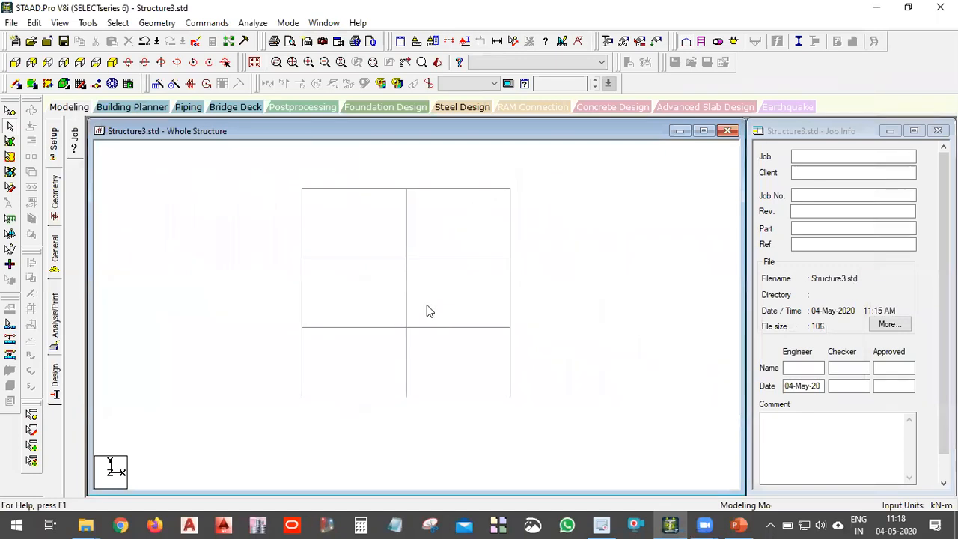
pyautogui.hotkey('ctrl', 's')
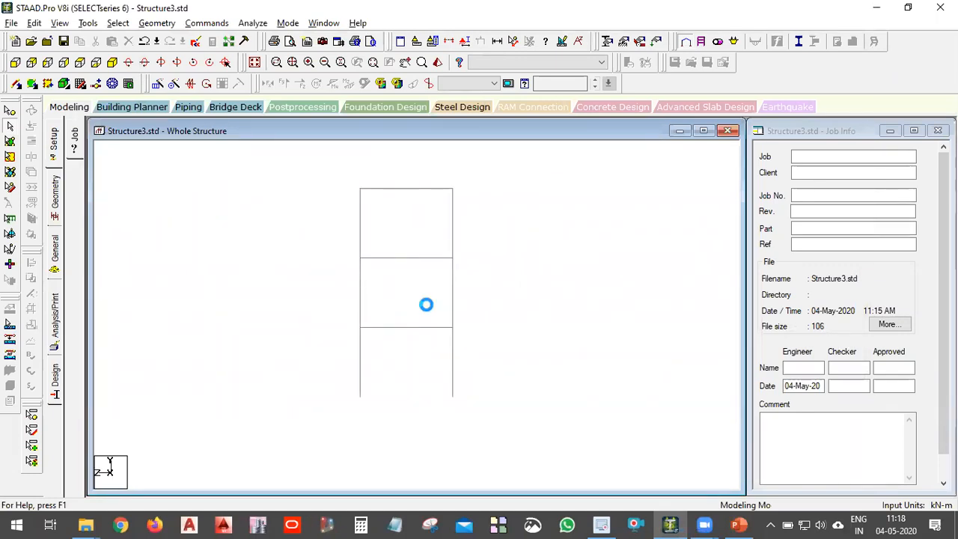
pyautogui.hotkey('ctrl', 't')
pyautogui.hotkey('ctrl', 'i')
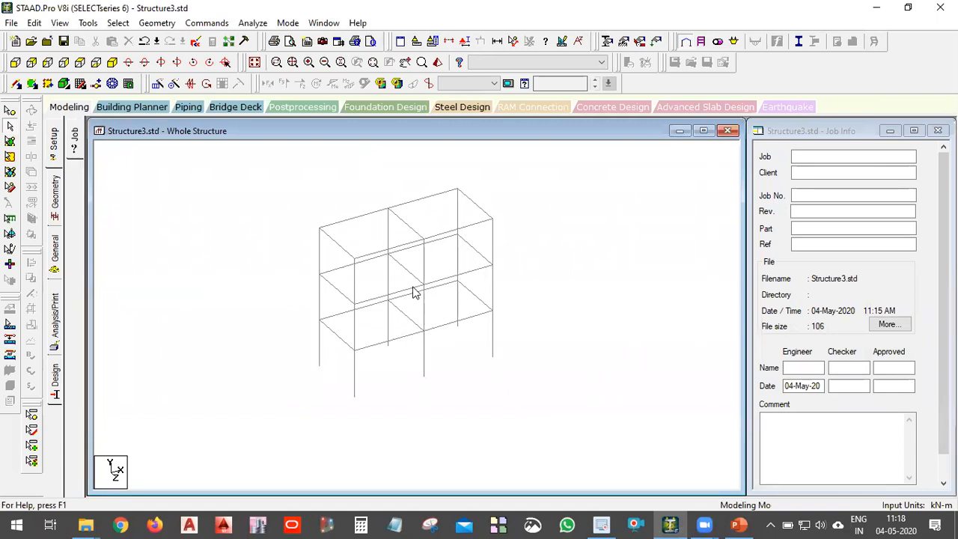
pyautogui.scroll(2, 468, 308)
pyautogui.hotkey('ctrl', 'f')
pyautogui.moveTo(455, 306); pyautogui.dragTo(437, 305, button='middle')
pyautogui.hotkey('ctrl', 'i')
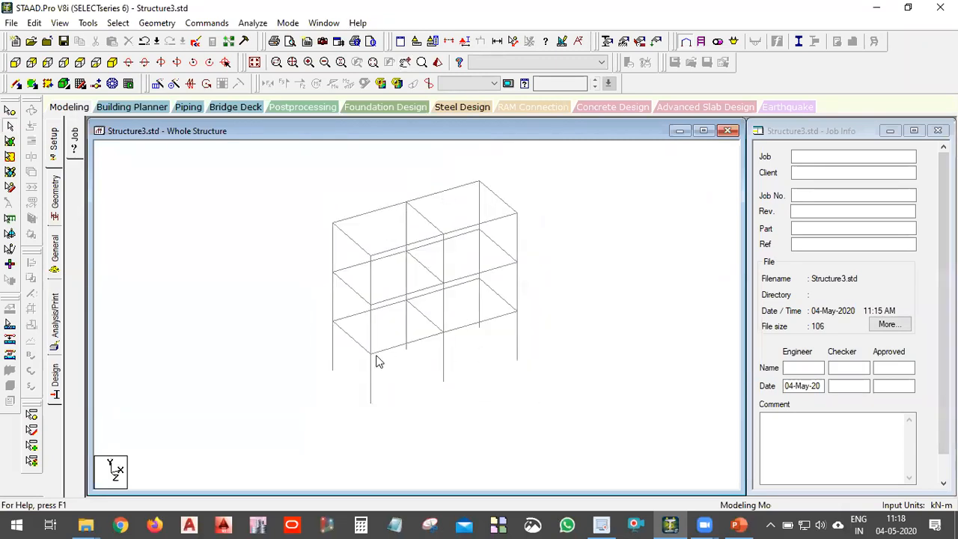
# Check the lengths of the two rear longitudinal roof beams and the transverse roof beam at their far end.
pyautogui.scroll(3, 398, 348)
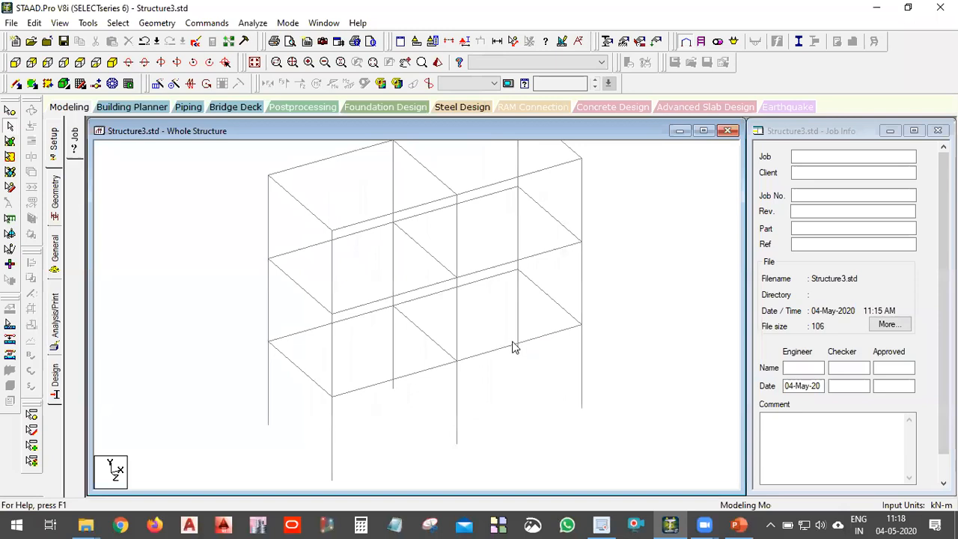
pyautogui.moveTo(423, 184); pyautogui.dragTo(479, 261, button='middle')
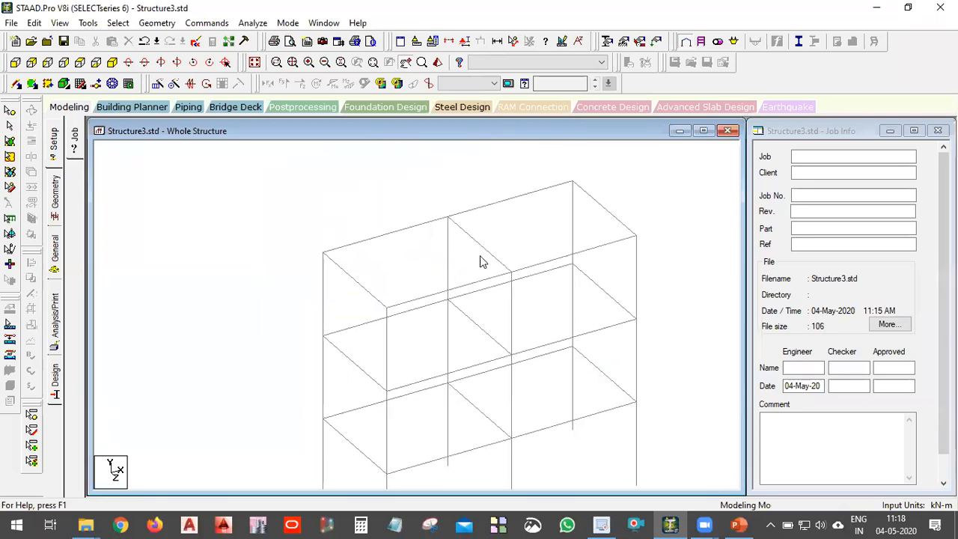
pyautogui.doubleClick(404, 235)
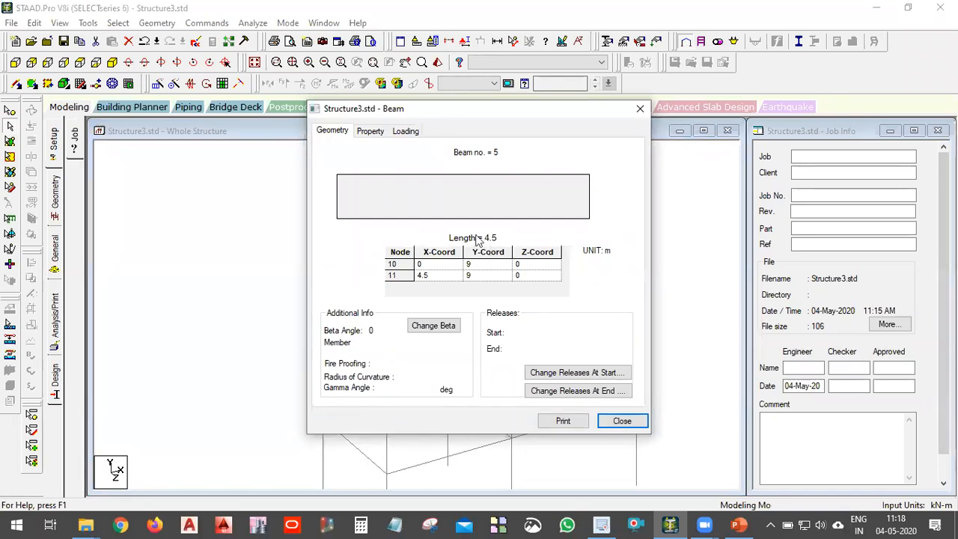
pyautogui.click(639, 109)
pyautogui.doubleClick(490, 205)
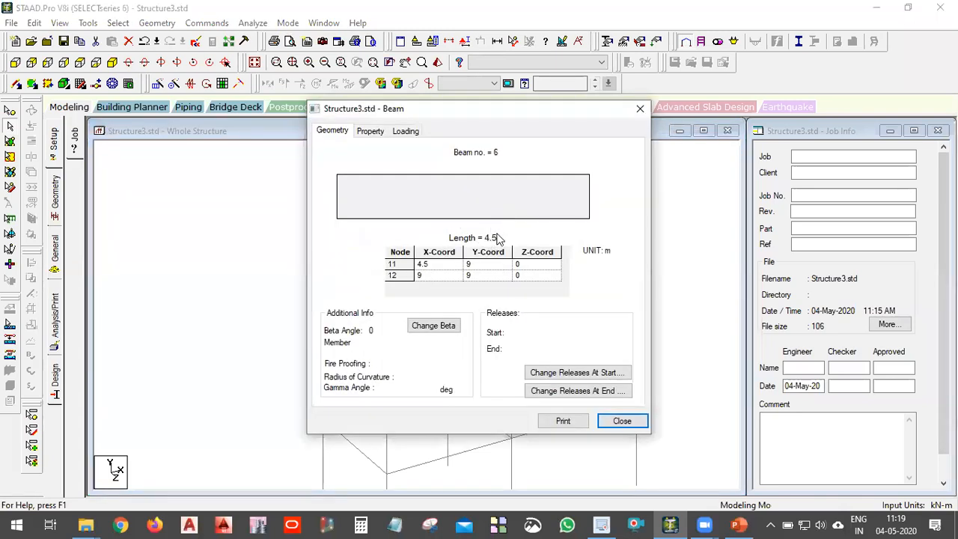
pyautogui.click(639, 109)
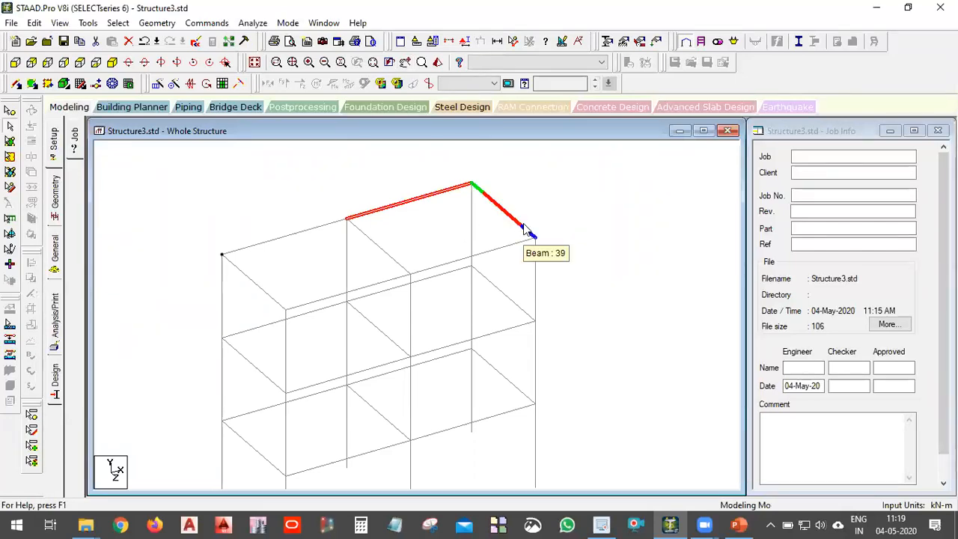
pyautogui.doubleClick(523, 224)
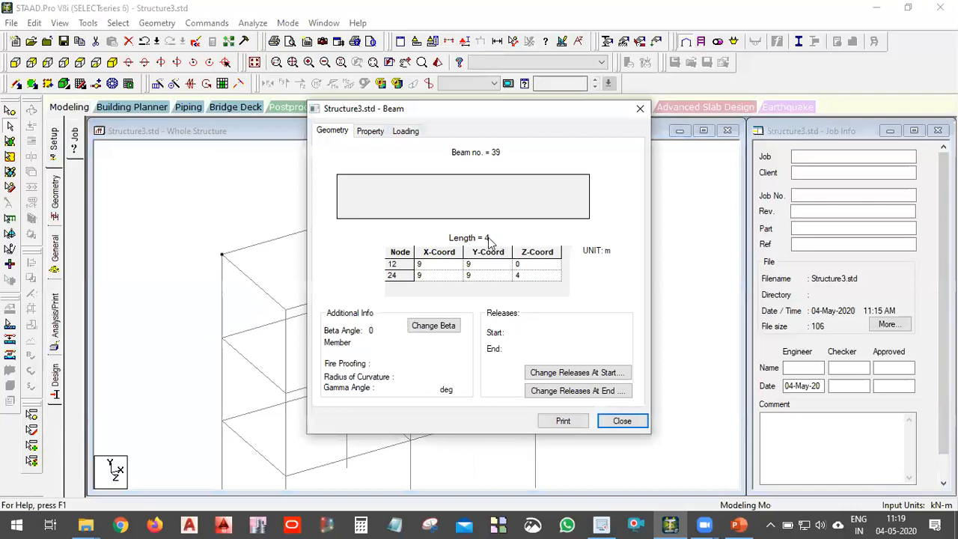
pyautogui.click(641, 113)
# Sketch labelled x, y and z axes beside the isometric frame with the annotation pen.
pyautogui.scroll(-6, 548, 330)
pyautogui.moveTo(529, 338); pyautogui.dragTo(532, 278, button='middle')
pyautogui.scroll(4, 491, 361)
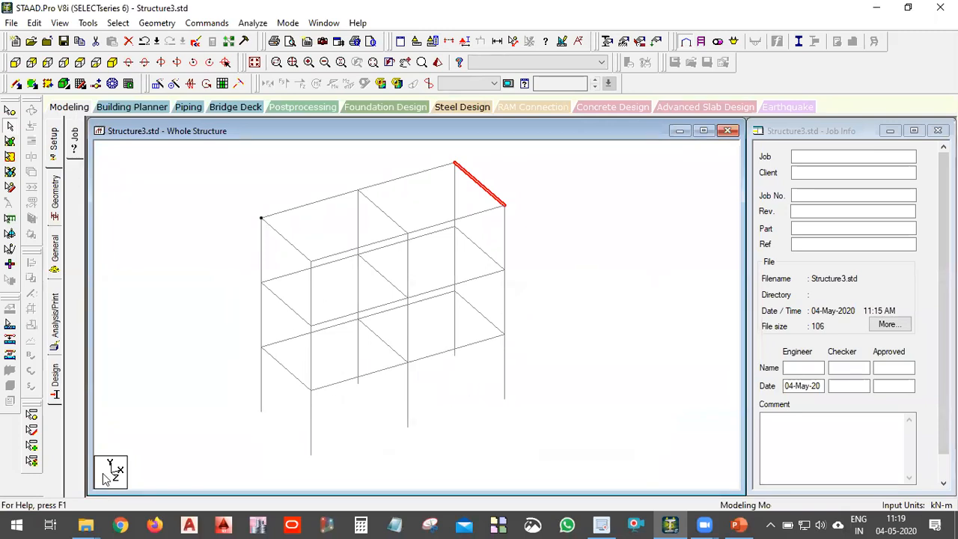
pyautogui.click(548, 54)
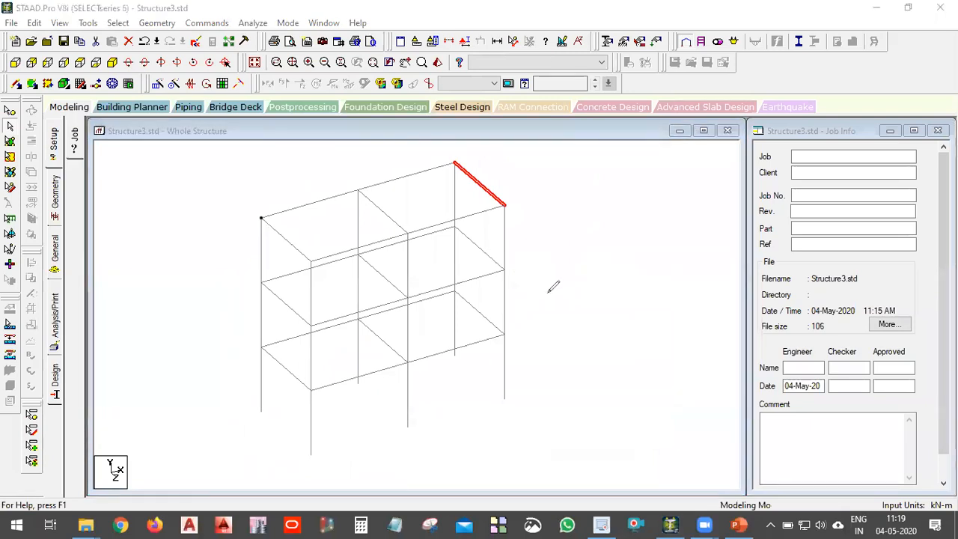
pyautogui.moveTo(544, 385); pyautogui.dragTo(684, 298)
pyautogui.moveTo(545, 384); pyautogui.dragTo(677, 467)
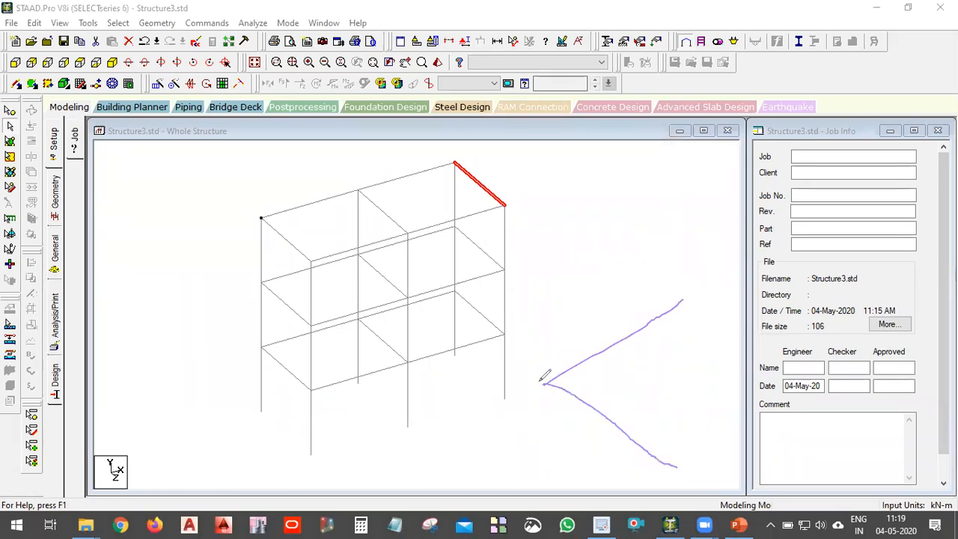
pyautogui.moveTo(545, 385)
pyautogui.mouseDown()
pyautogui.moveTo(531, 229)
pyautogui.moveTo(546, 292)
pyautogui.moveTo(559, 270)
pyautogui.mouseUp()
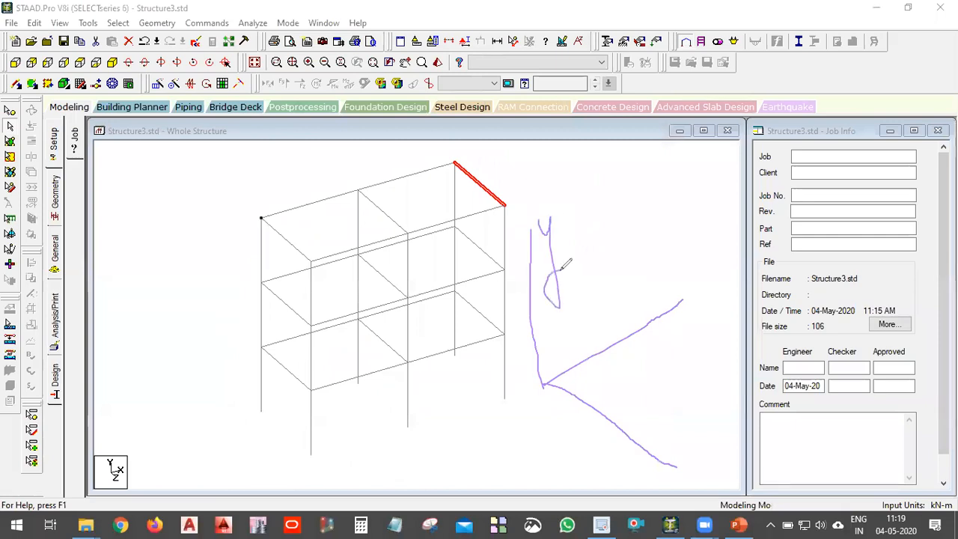
pyautogui.moveTo(680, 286)
pyautogui.mouseDown()
pyautogui.moveTo(696, 292)
pyautogui.moveTo(682, 276)
pyautogui.moveTo(702, 291)
pyautogui.mouseUp()
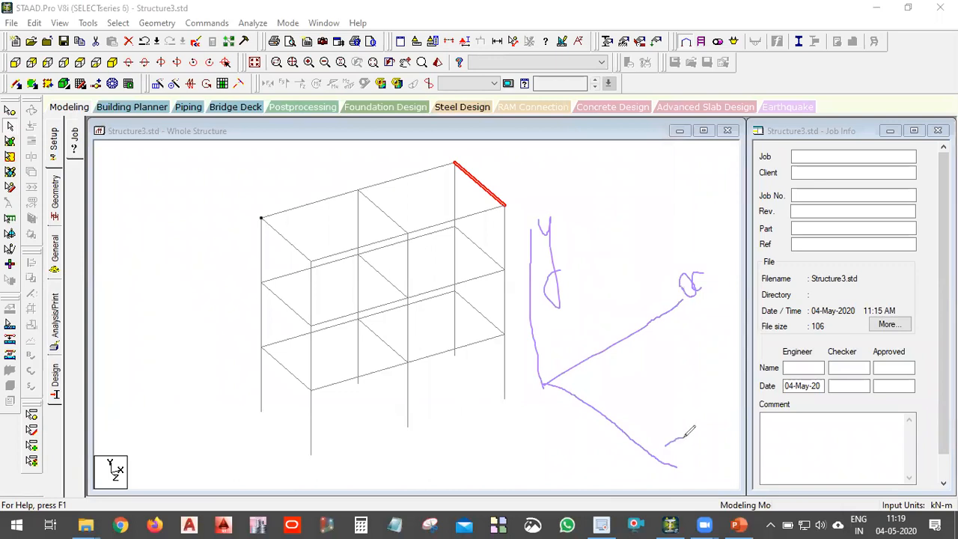
pyautogui.moveTo(668, 441); pyautogui.dragTo(687, 449)
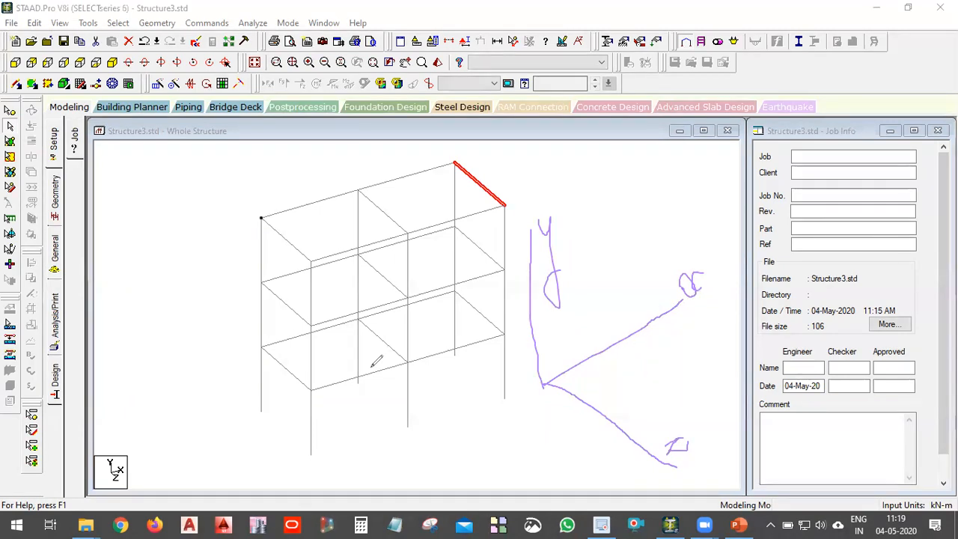
# Mark the two bays along length, the single bay along width and the three storey heights on the frame with the annotation pen.
pyautogui.moveTo(313, 390); pyautogui.dragTo(514, 364)
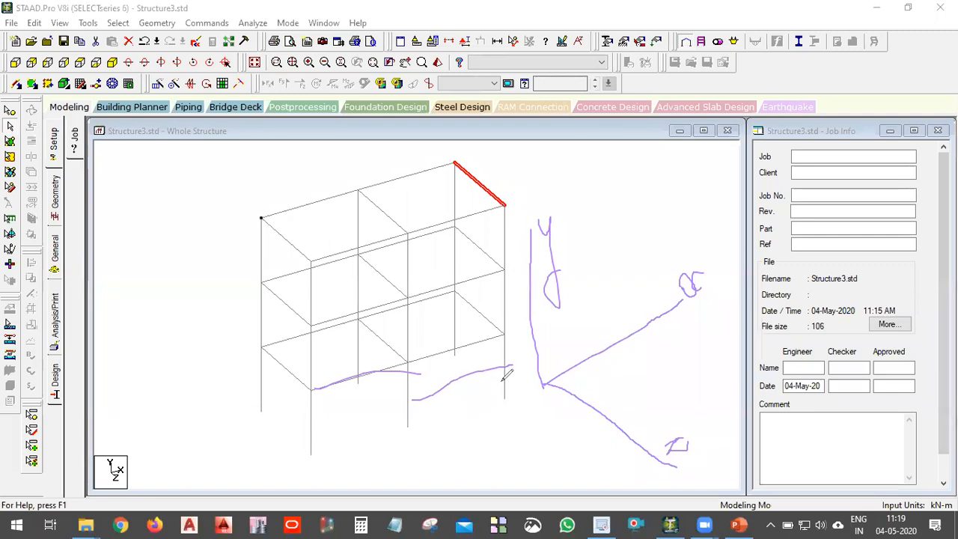
pyautogui.moveTo(270, 400)
pyautogui.mouseDown()
pyautogui.moveTo(297, 412)
pyautogui.moveTo(289, 418)
pyautogui.moveTo(280, 396)
pyautogui.mouseUp()
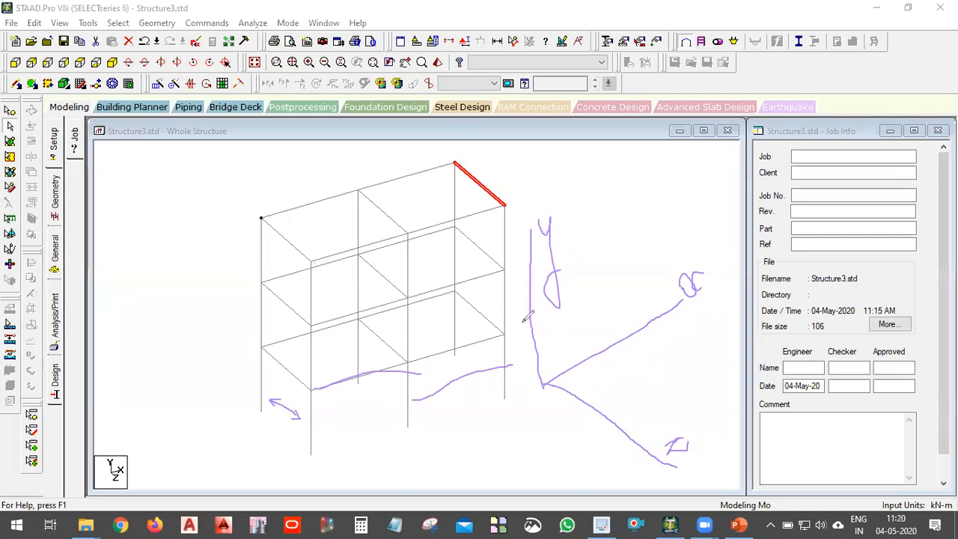
pyautogui.moveTo(243, 363)
pyautogui.mouseDown()
pyautogui.moveTo(243, 401)
pyautogui.moveTo(248, 378)
pyautogui.mouseUp()
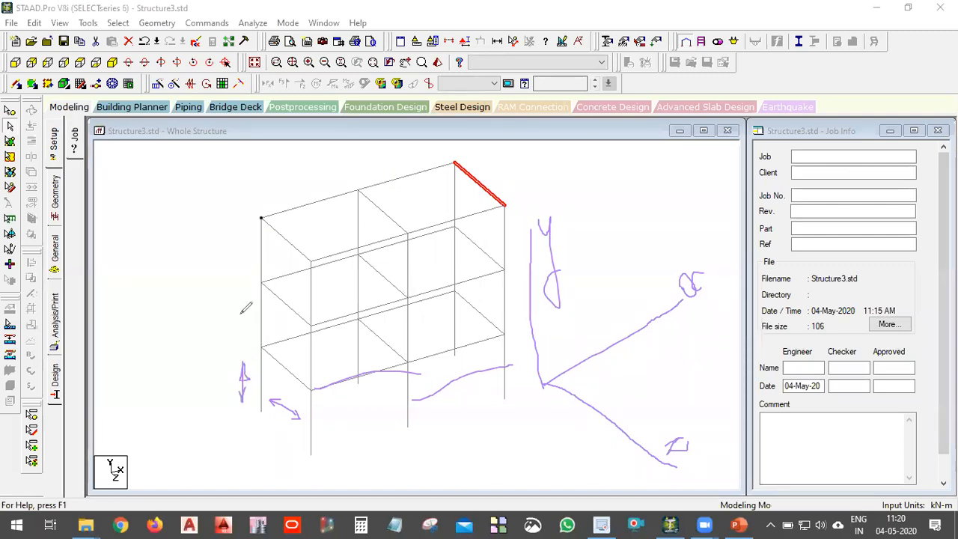
pyautogui.moveTo(238, 297)
pyautogui.mouseDown()
pyautogui.moveTo(234, 345)
pyautogui.moveTo(239, 338)
pyautogui.mouseUp()
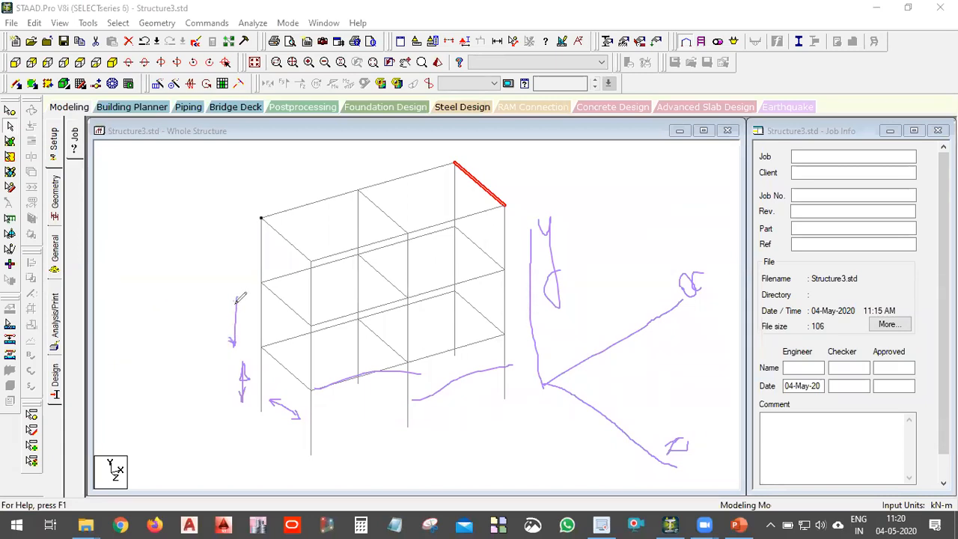
pyautogui.moveTo(236, 230); pyautogui.dragTo(237, 276)
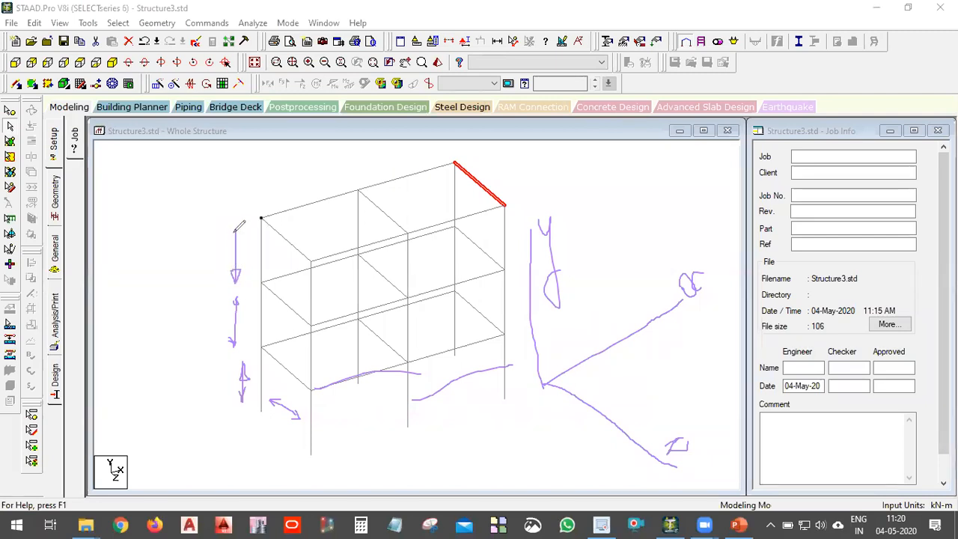
pyautogui.moveTo(231, 244); pyautogui.dragTo(240, 243)
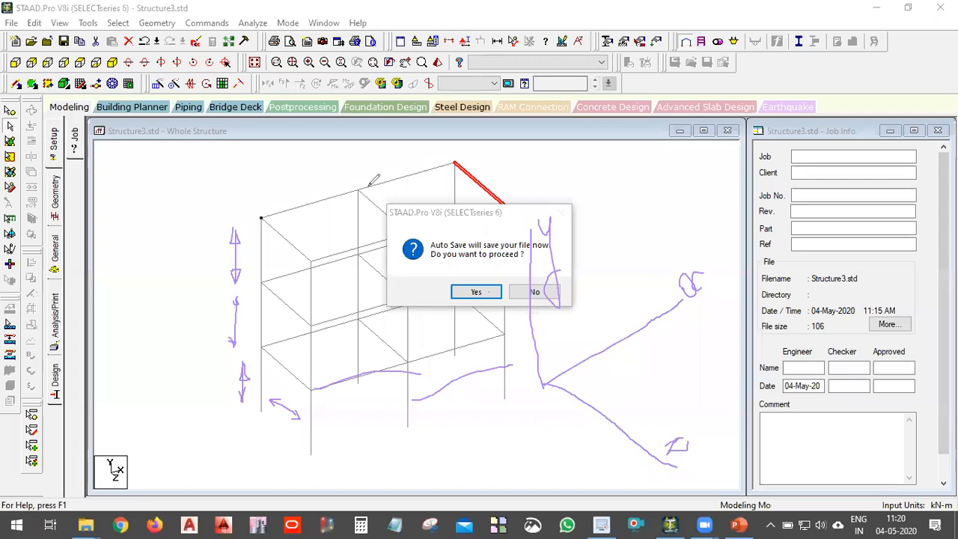
# Clear the pen annotations and accept the auto save to save the modified Structure3 file.
pyautogui.click(665, 109)
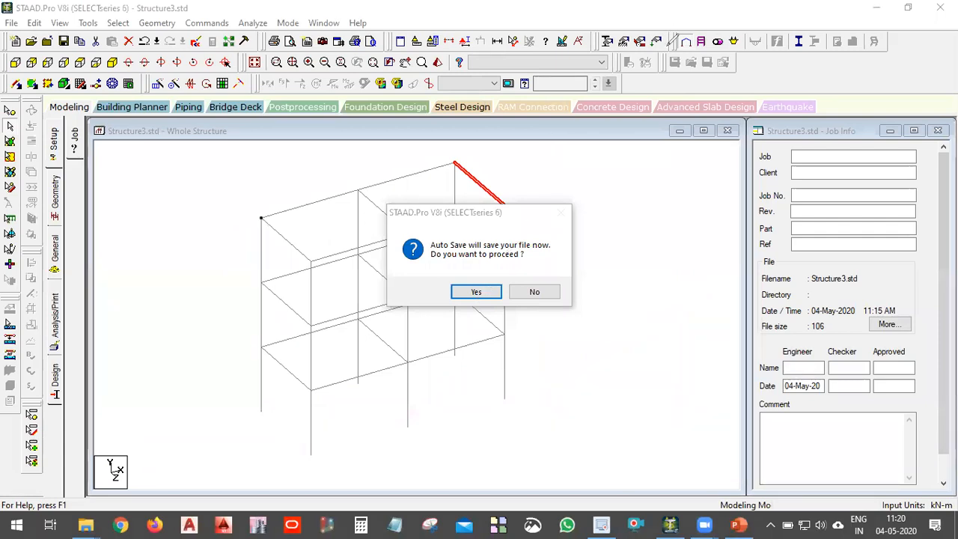
pyautogui.click(468, 292)
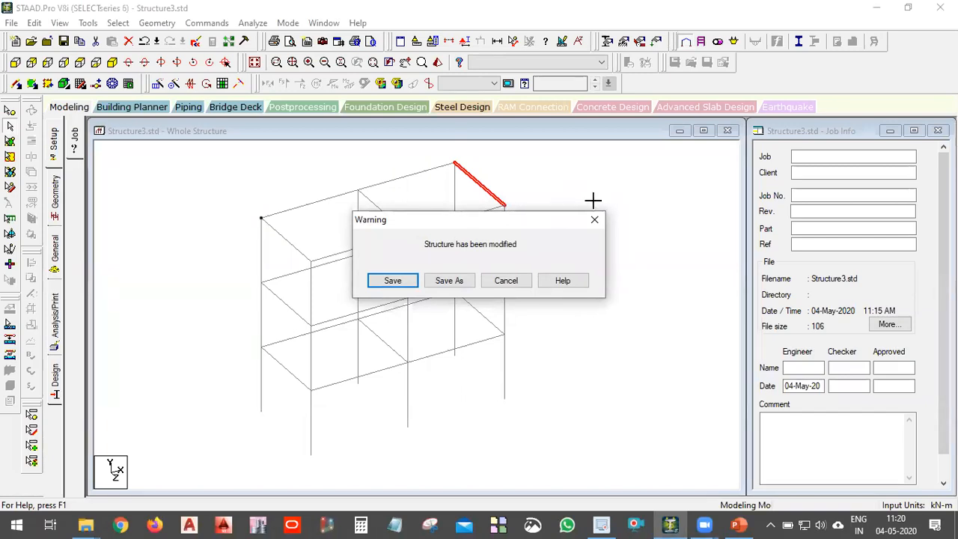
pyautogui.press('Return')
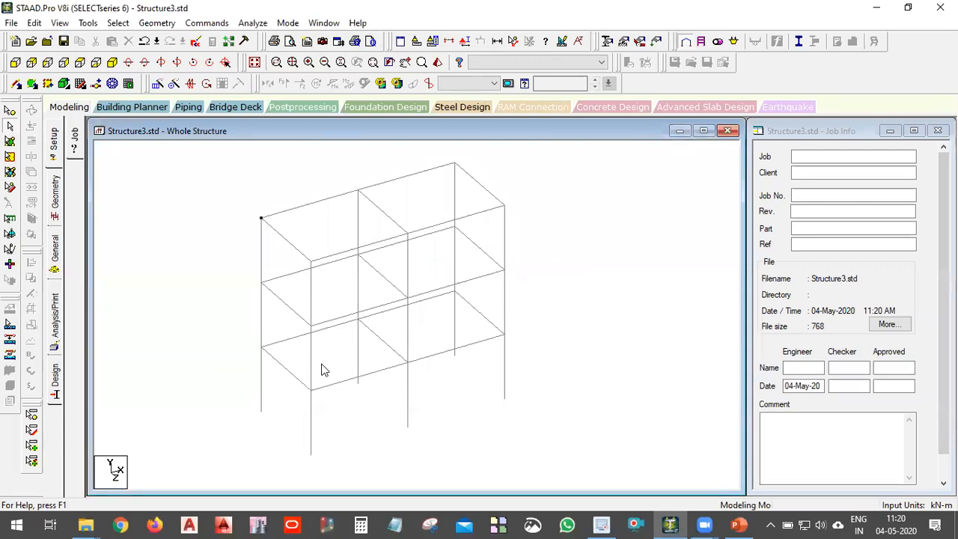
# Check the lengths of the three stacked column segments at the frame's rear corner at X = 0, from roof to base.
pyautogui.doubleClick(264, 257)
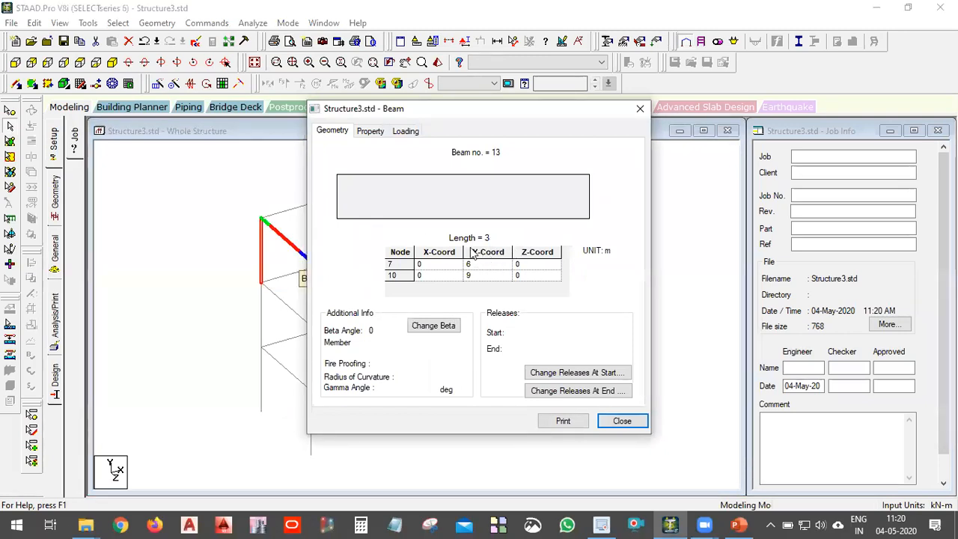
pyautogui.doubleClick(263, 307)
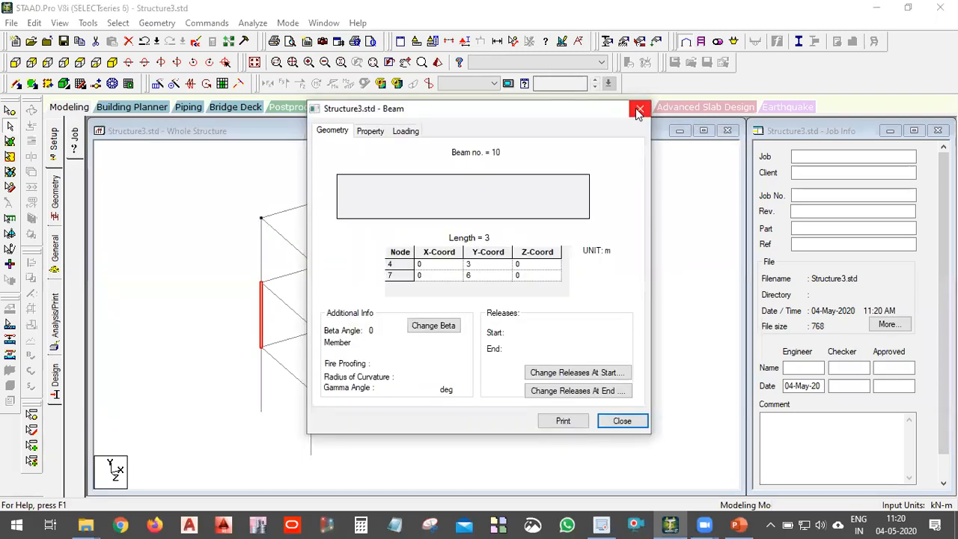
pyautogui.click(640, 108)
pyautogui.click(262, 380)
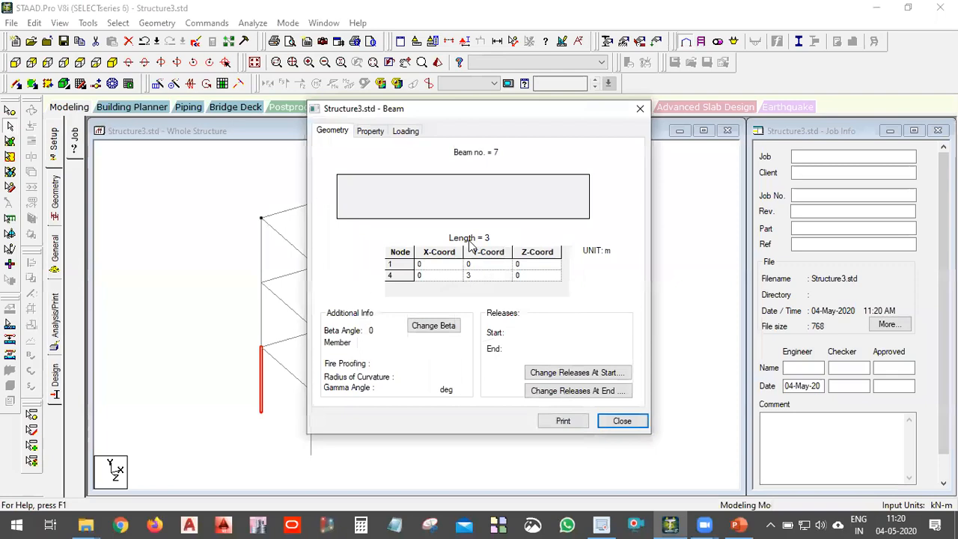
pyautogui.click(639, 110)
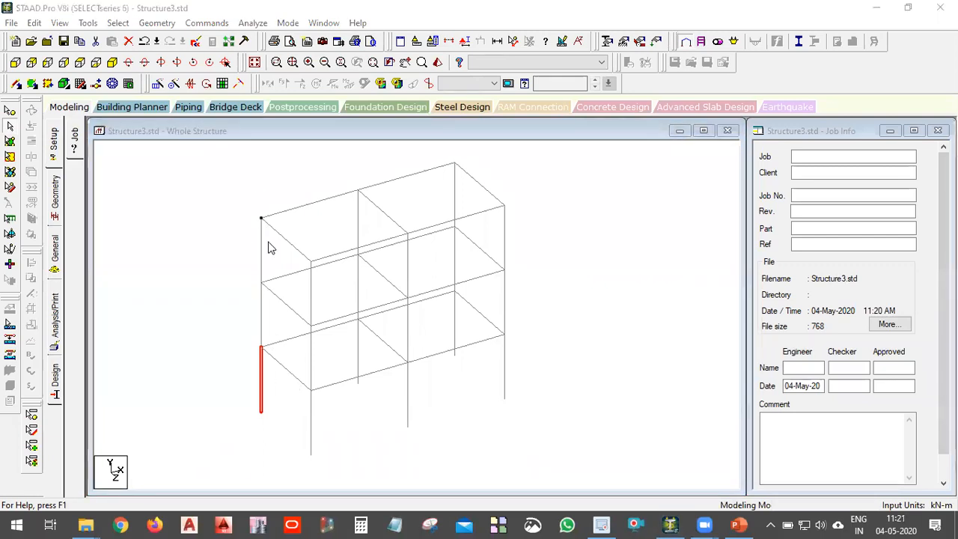
# Highlight the members meeting at the lowest-level beam-column joints one joint at a time, and clear the selection.
pyautogui.click(266, 353)
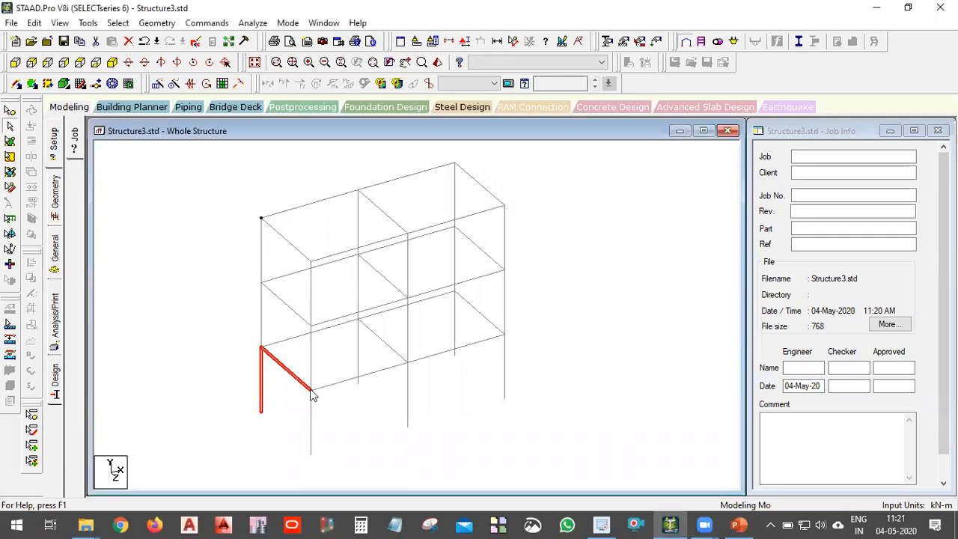
pyautogui.click(310, 390)
pyautogui.click(407, 363)
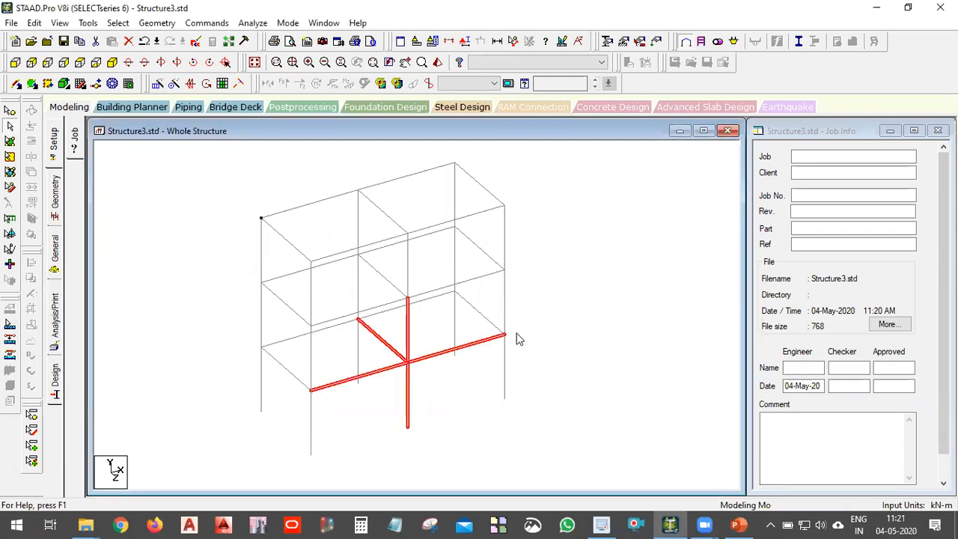
pyautogui.click(506, 334)
pyautogui.click(560, 333)
pyautogui.scroll(-5, 550, 319)
pyautogui.scroll(5, 545, 318)
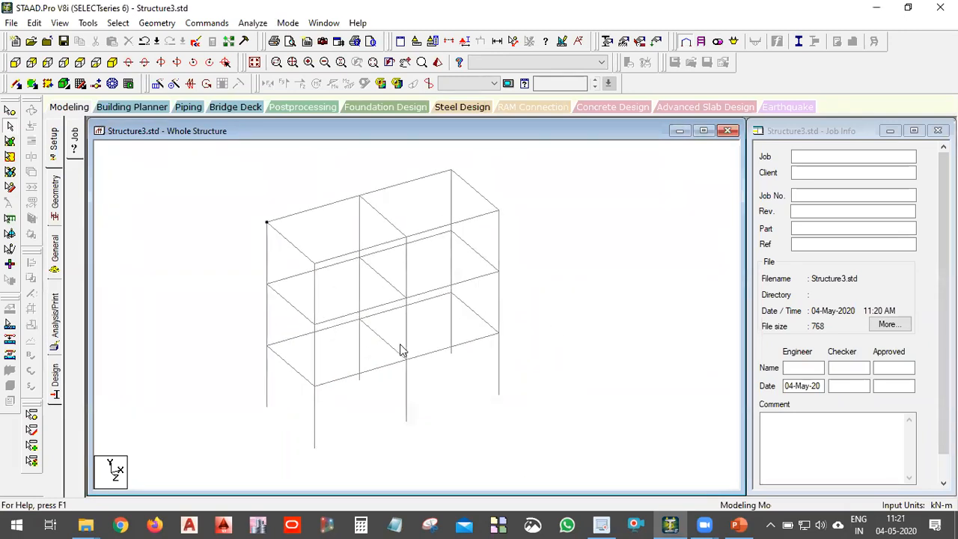
# Switch to PowerPoint to view the Simple Frame Example on slide 36.
pyautogui.scroll(-2, 399, 348)
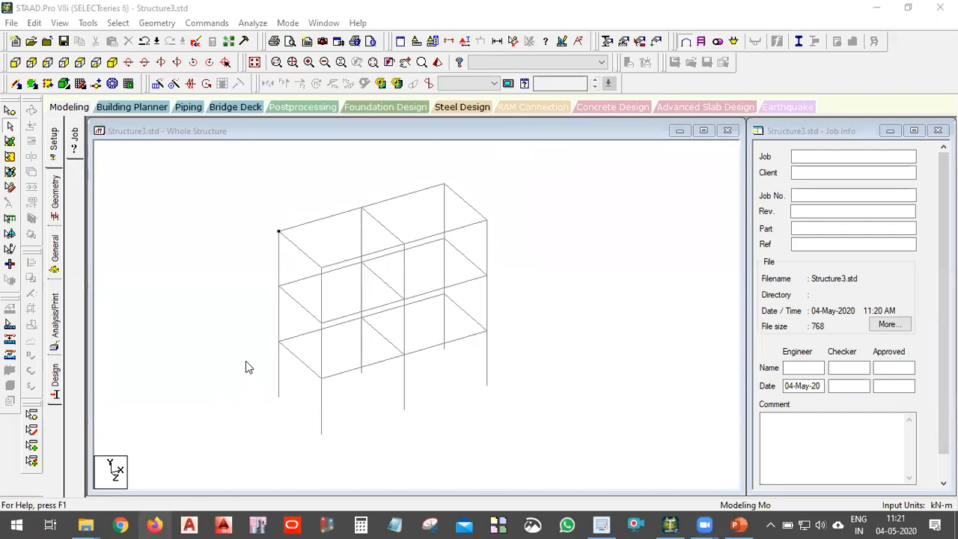
pyautogui.rightClick(169, 520)
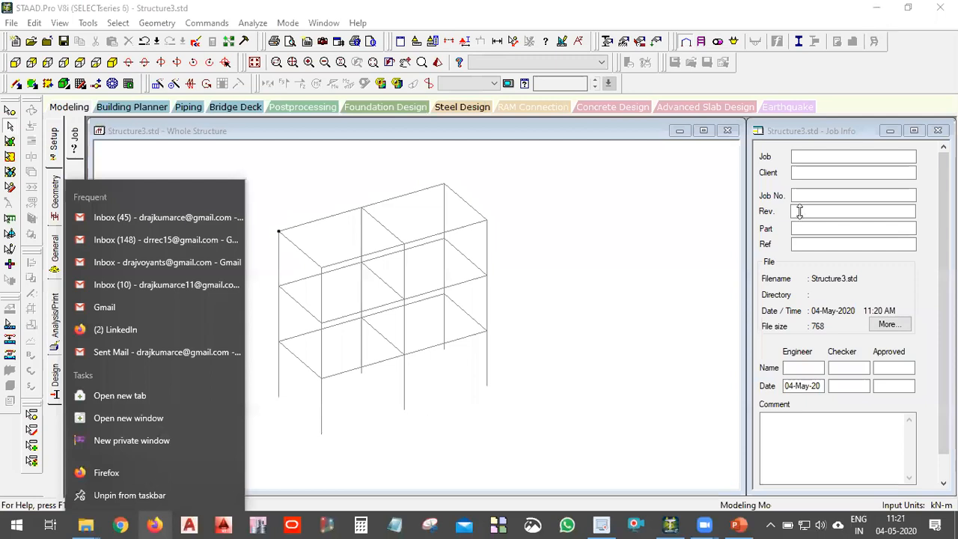
pyautogui.click(739, 523)
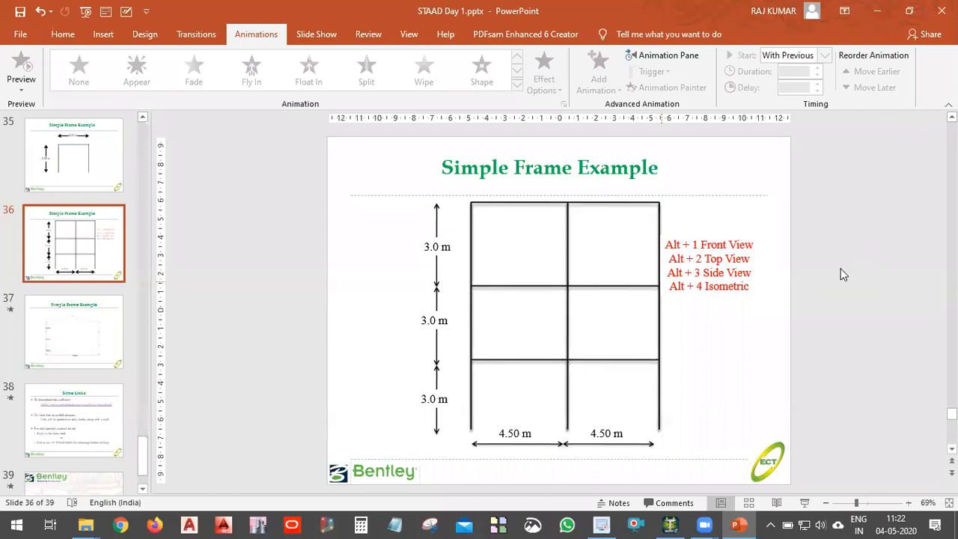
# Go to slide 38, Some Links, in the presentation to show the software download link.
pyautogui.press('End')
pyautogui.press('pageup')
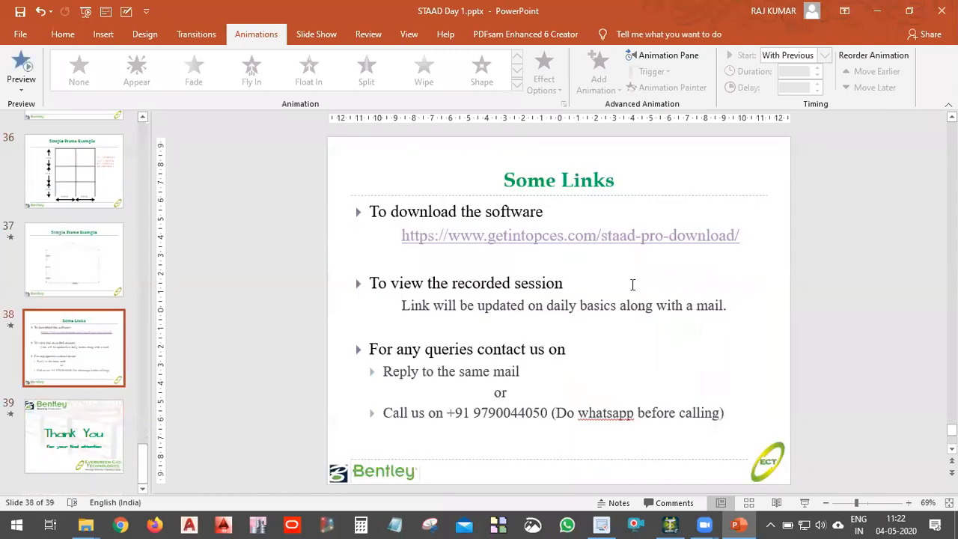
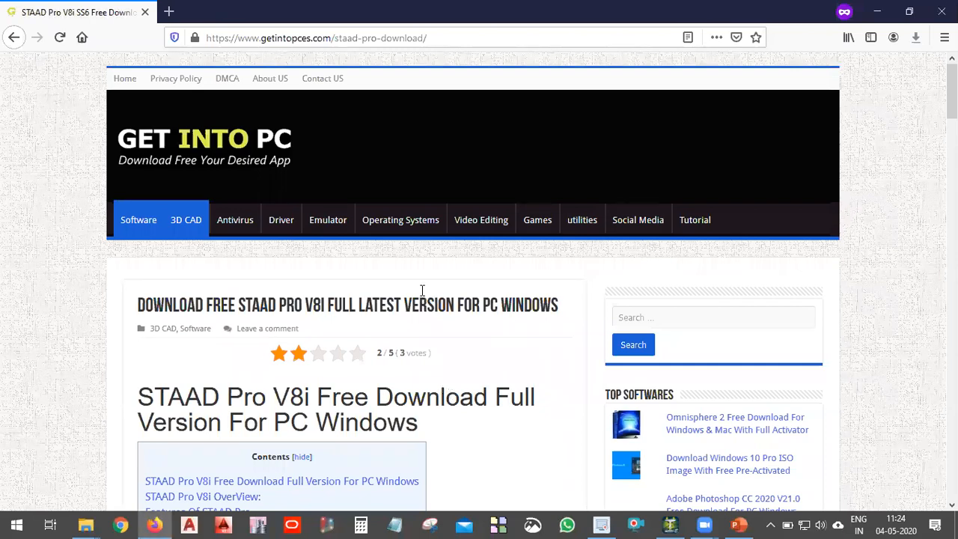
# Switch to Firefox, find the STAAD Pro V8i download link on the getintopces.com page, and open its MediaFire file page.
pyautogui.scroll(-2, 421, 289)
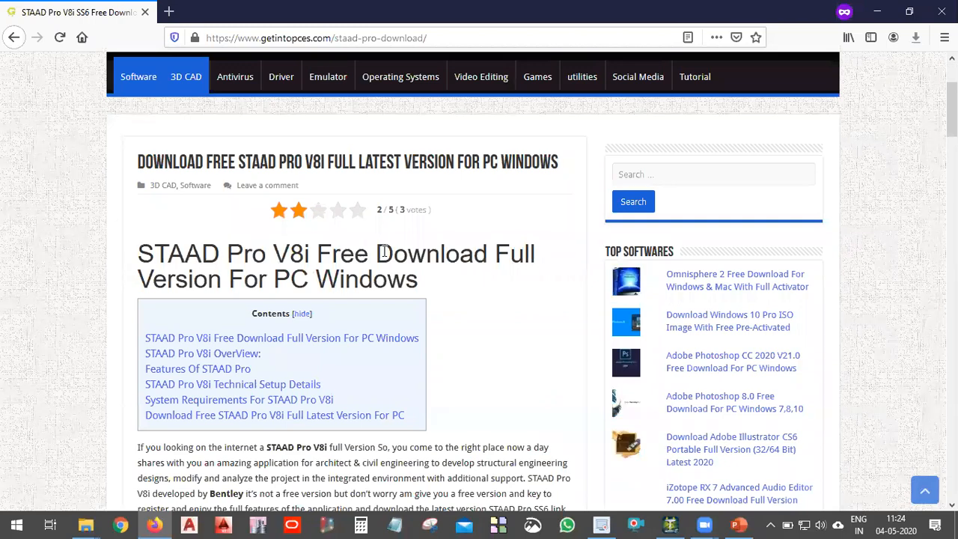
pyautogui.scroll(-3, 312, 143)
pyautogui.scroll(-2, 313, 144)
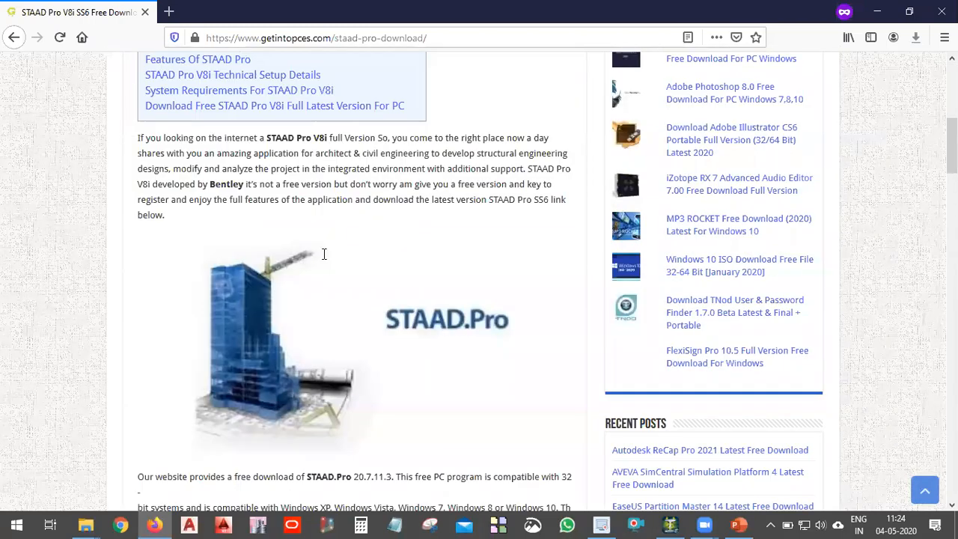
pyautogui.scroll(-12, 330, 269)
pyautogui.scroll(-3, 335, 277)
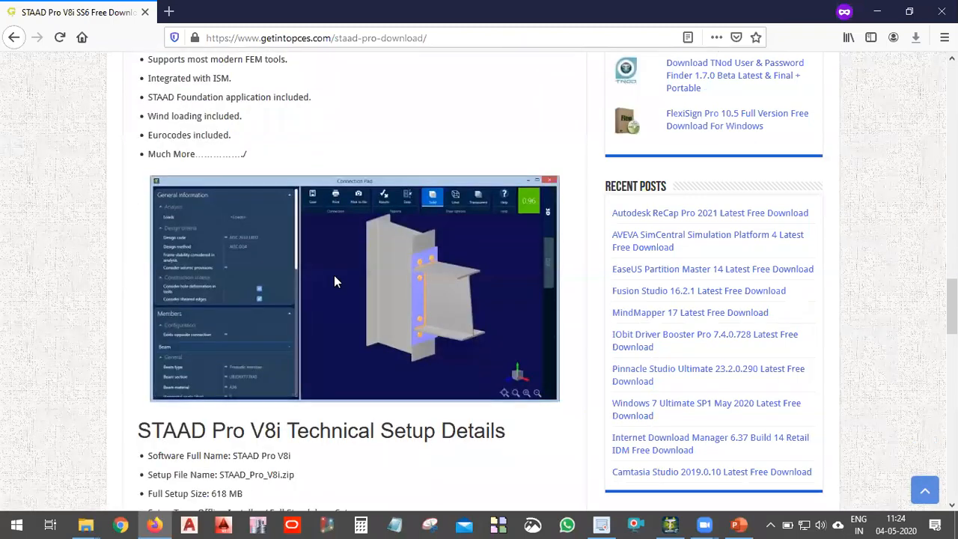
pyautogui.scroll(-5, 335, 277)
pyautogui.scroll(-5, 335, 280)
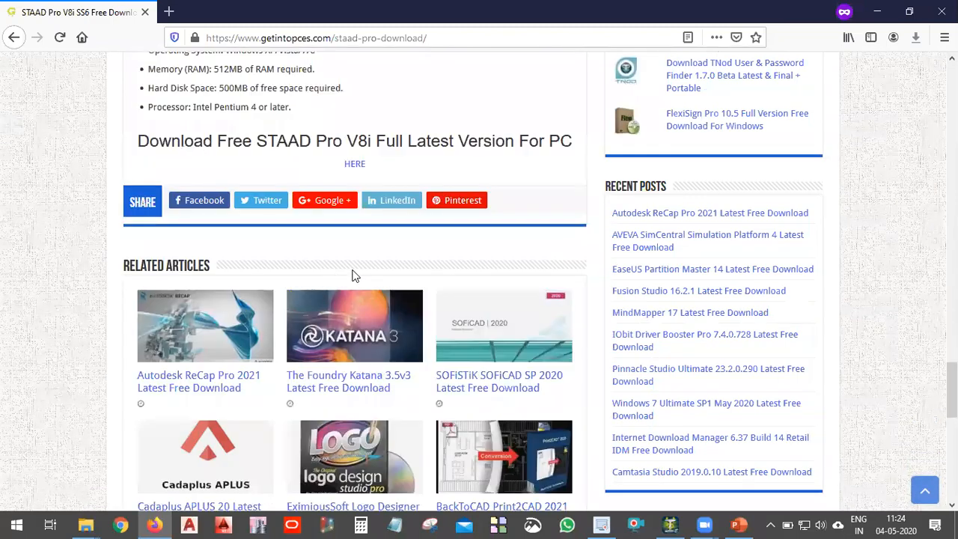
pyautogui.scroll(1, 216, 217)
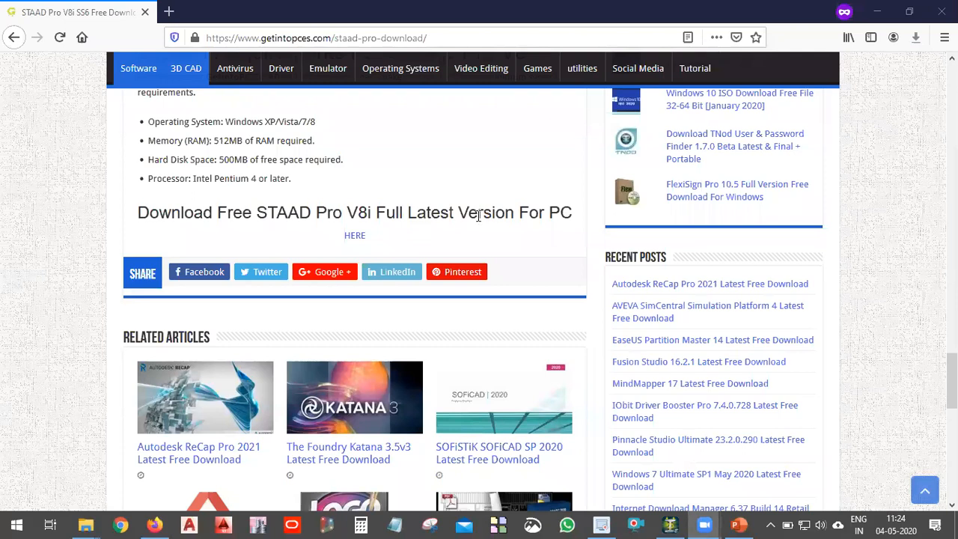
pyautogui.click(362, 238)
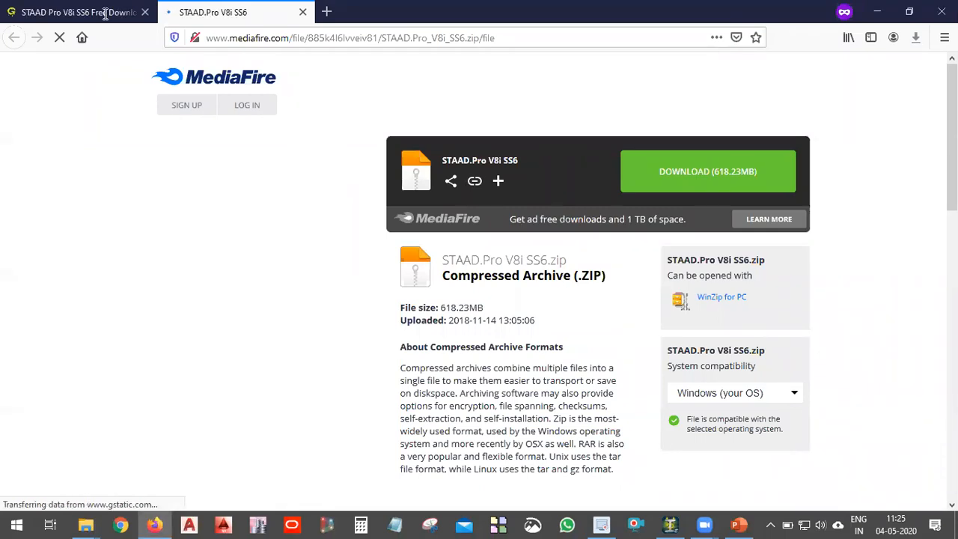
# Minimize the open windows, look through the folders on New Volume (D:) in File Explorer, and close that window.
pyautogui.click(880, 14)
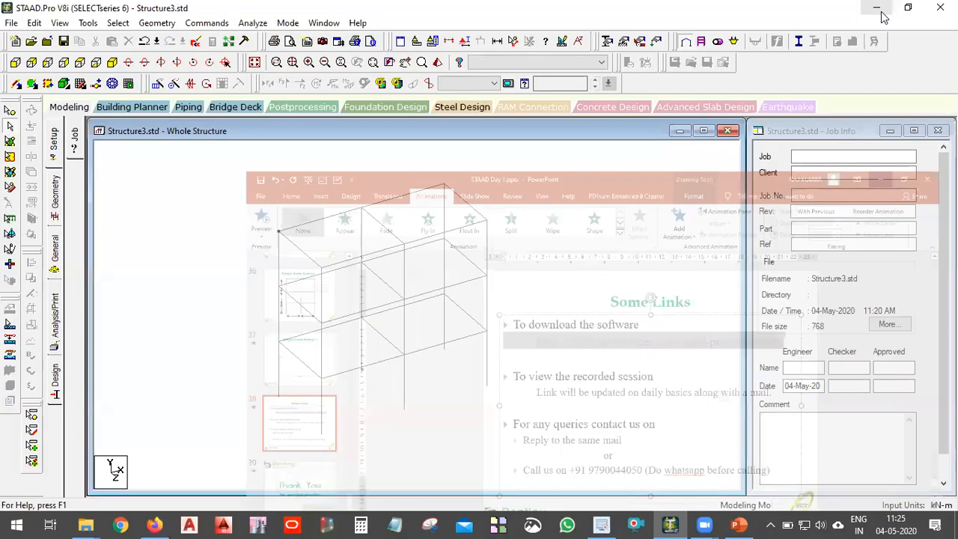
pyautogui.click(878, 9)
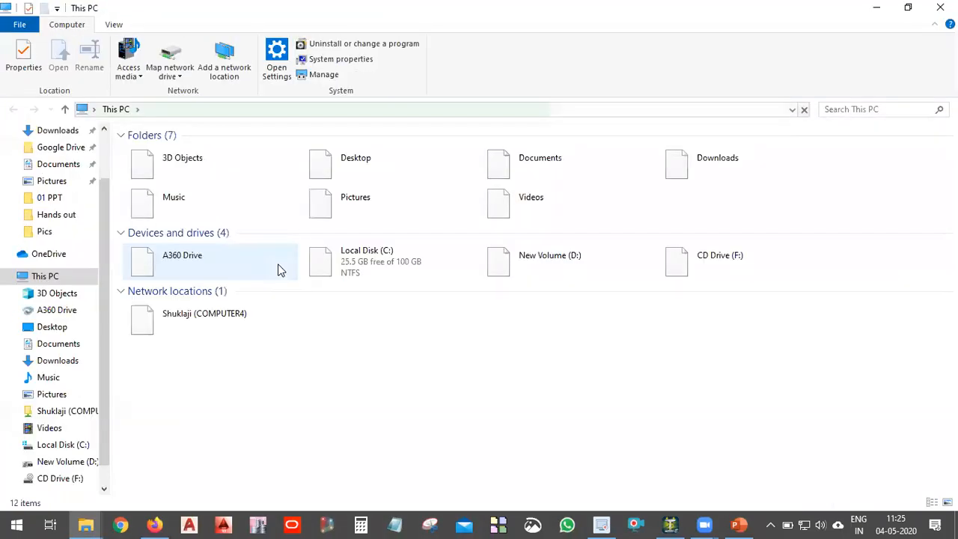
pyautogui.click(574, 272)
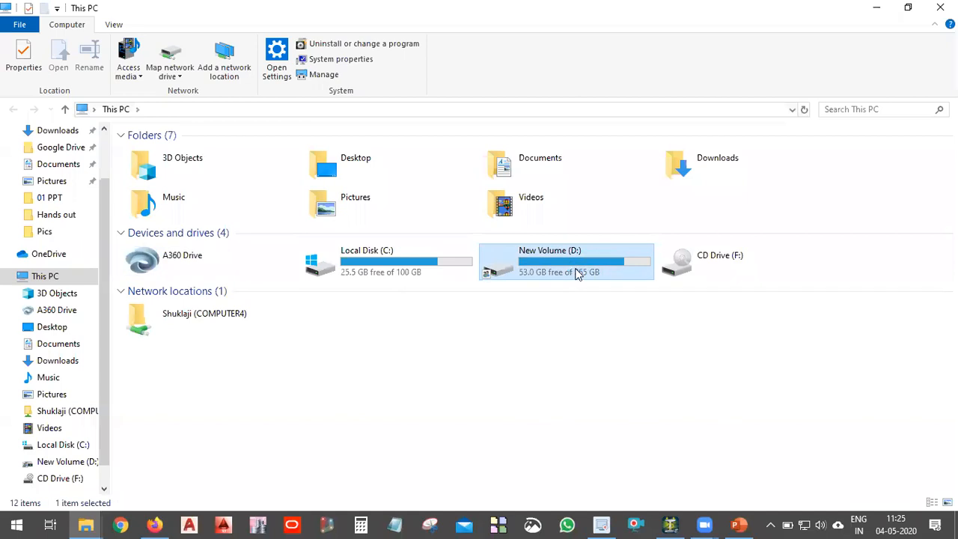
pyautogui.doubleClick(578, 274)
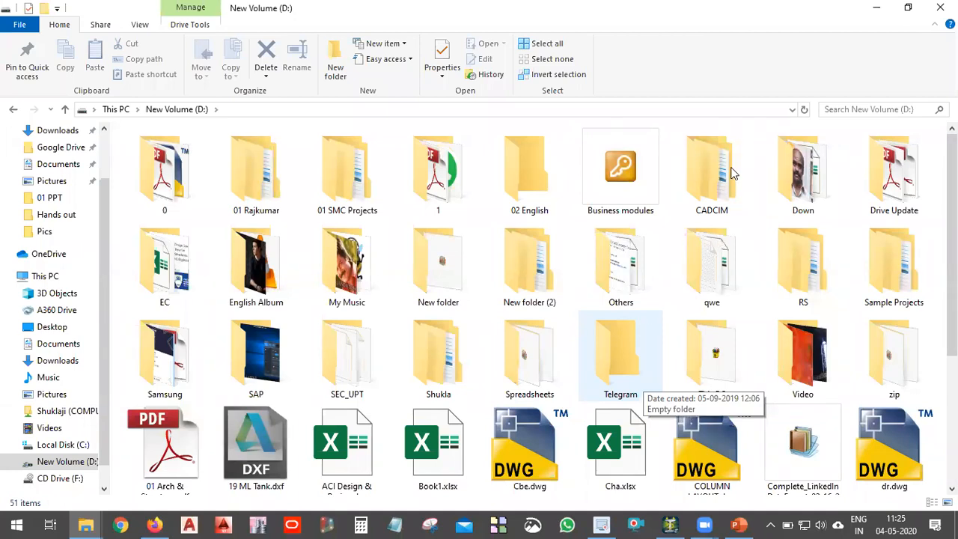
pyautogui.click(717, 209)
pyautogui.scroll(-5, 717, 210)
pyautogui.click(940, 6)
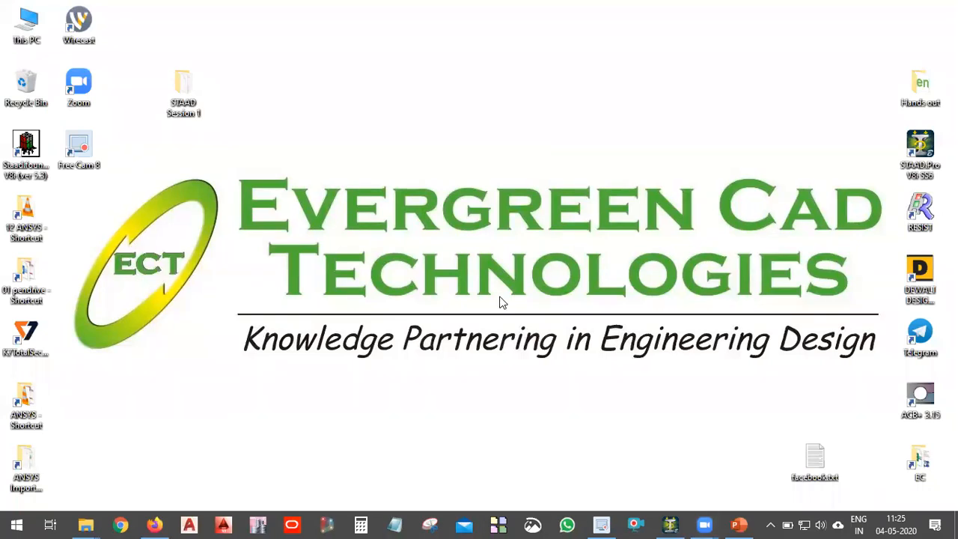
# Browse the external G: drive to 03 Softwares, 01 Civil, 02 Bentley, STAAD Pro, and open the STAAD.Pro V8i (SELECTSeries 6) 20.07.11.33 folder.
pyautogui.rightClick(561, 99)
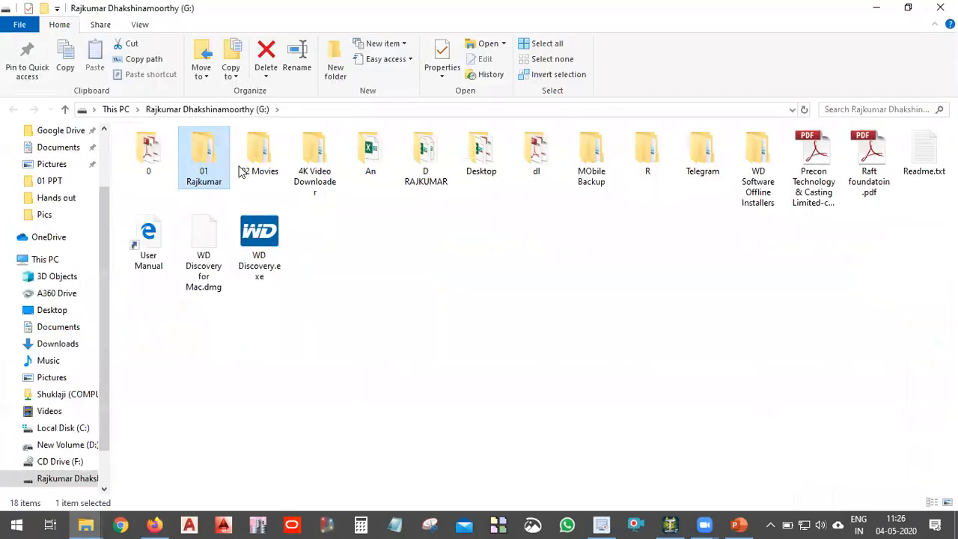
pyautogui.doubleClick(202, 160)
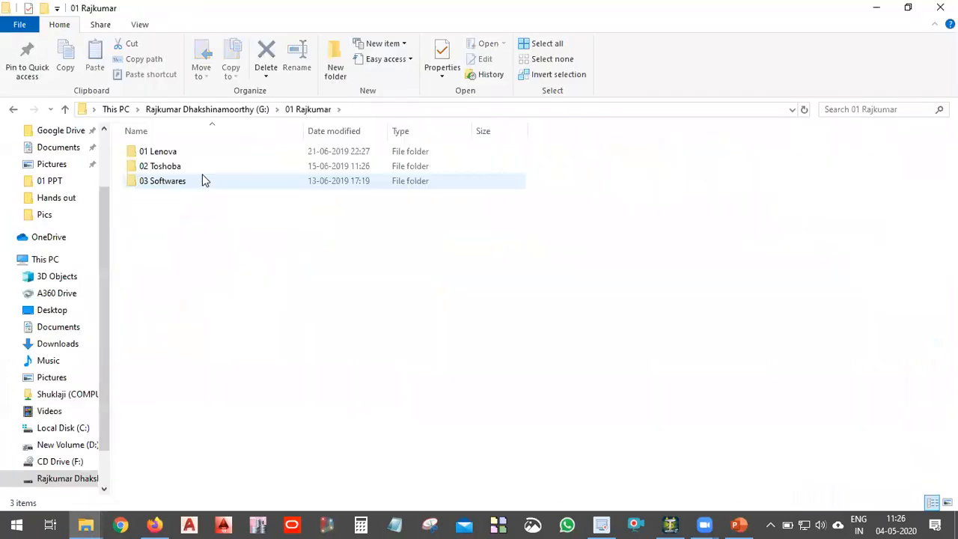
pyautogui.doubleClick(203, 181)
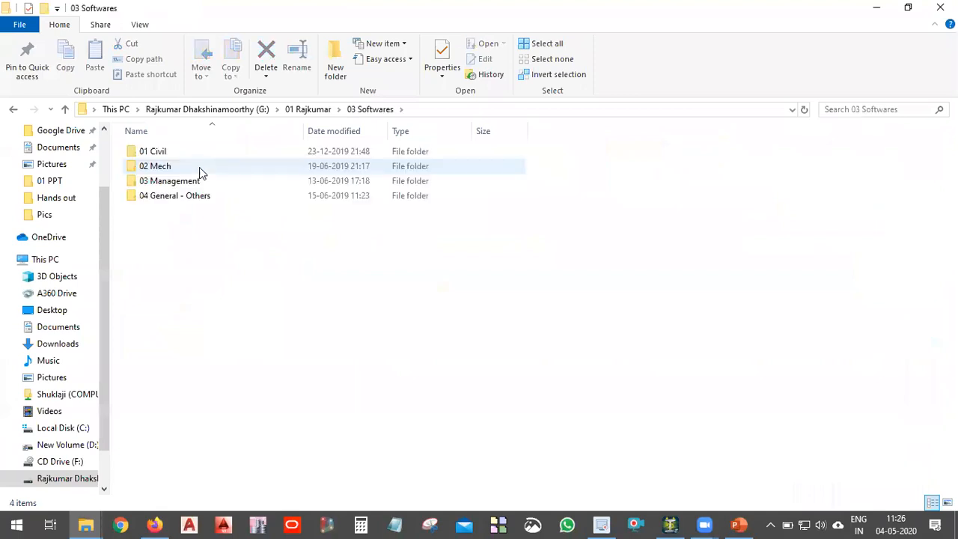
pyautogui.doubleClick(213, 151)
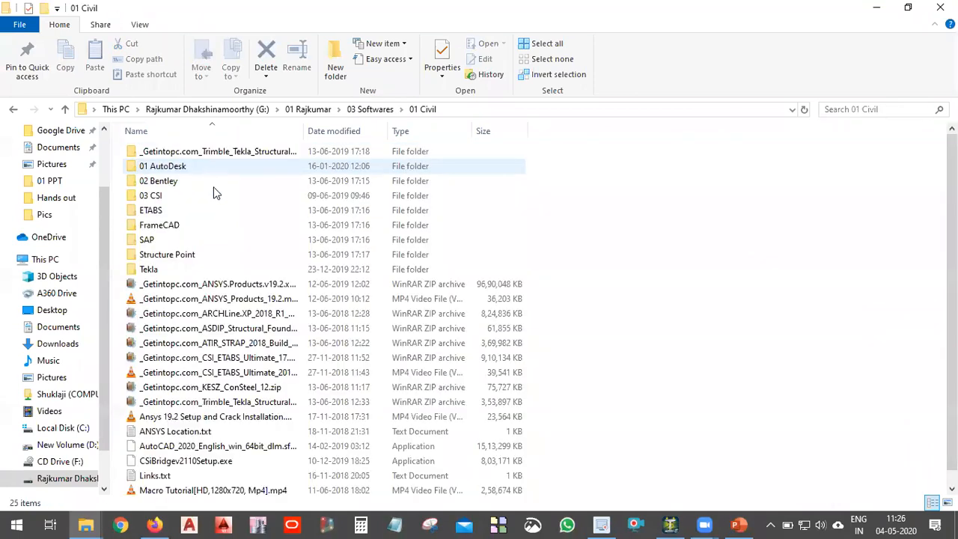
pyautogui.click(212, 257)
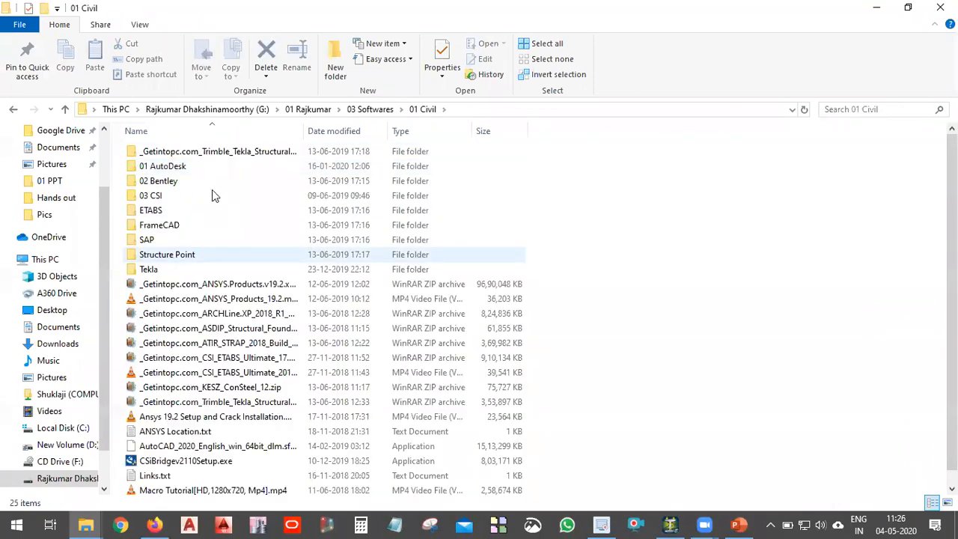
pyautogui.doubleClick(184, 180)
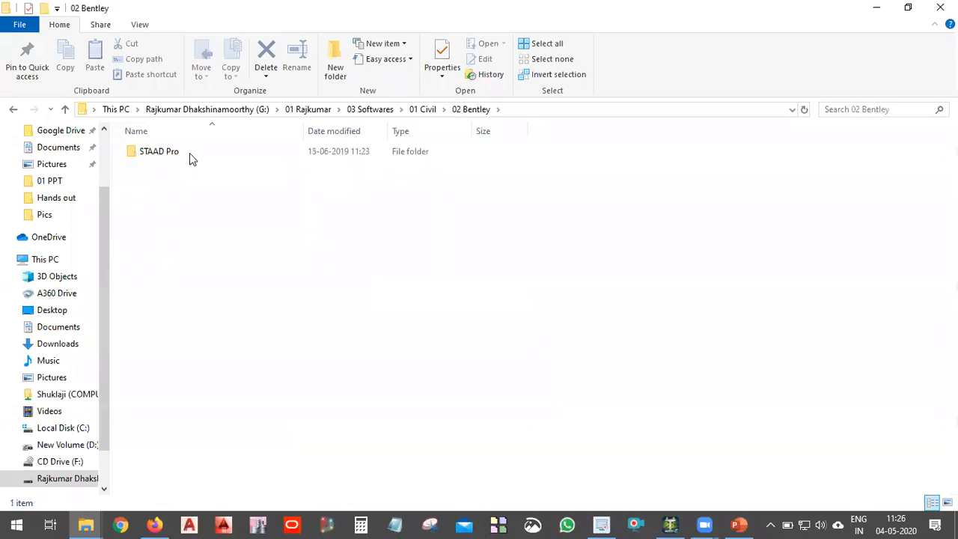
pyautogui.doubleClick(192, 156)
pyautogui.click(294, 158)
pyautogui.doubleClick(294, 159)
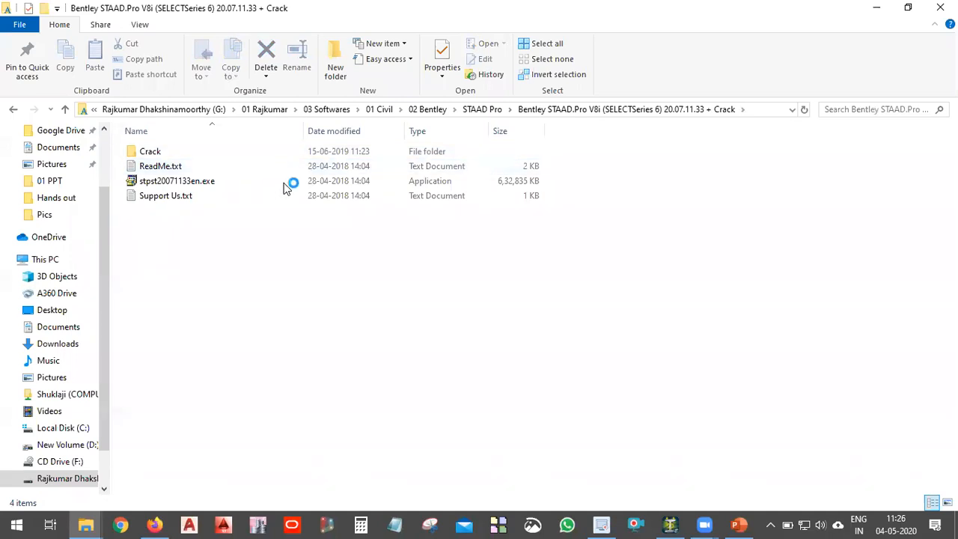
# Try to launch the installer stpst20071133en.exe, point out its Run as administrator option, and minimize the folder window.
pyautogui.click(221, 184)
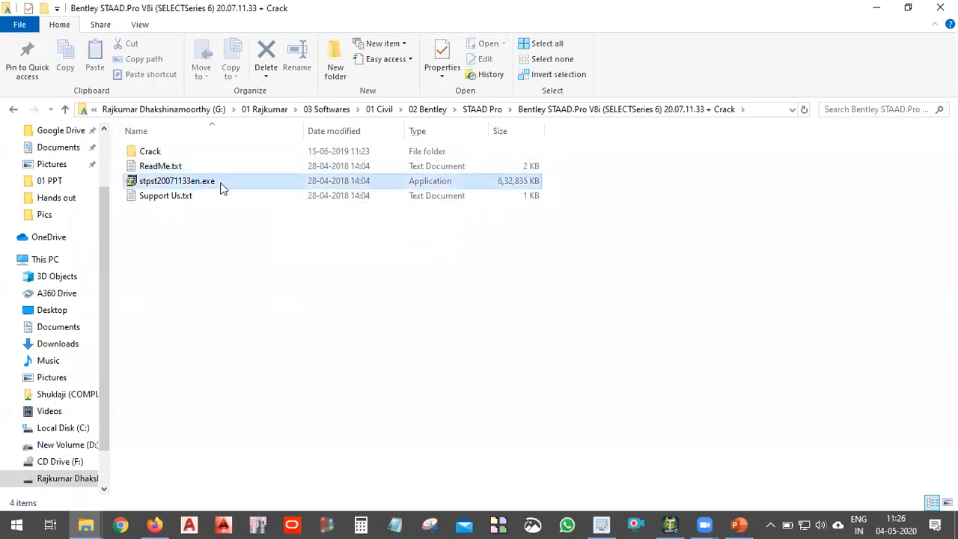
pyautogui.doubleClick(159, 183)
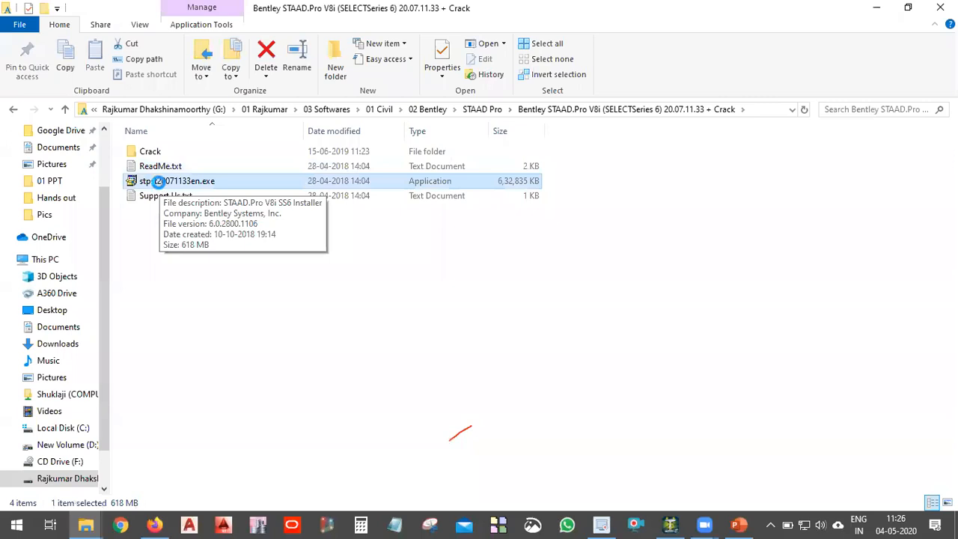
pyautogui.rightClick(172, 187)
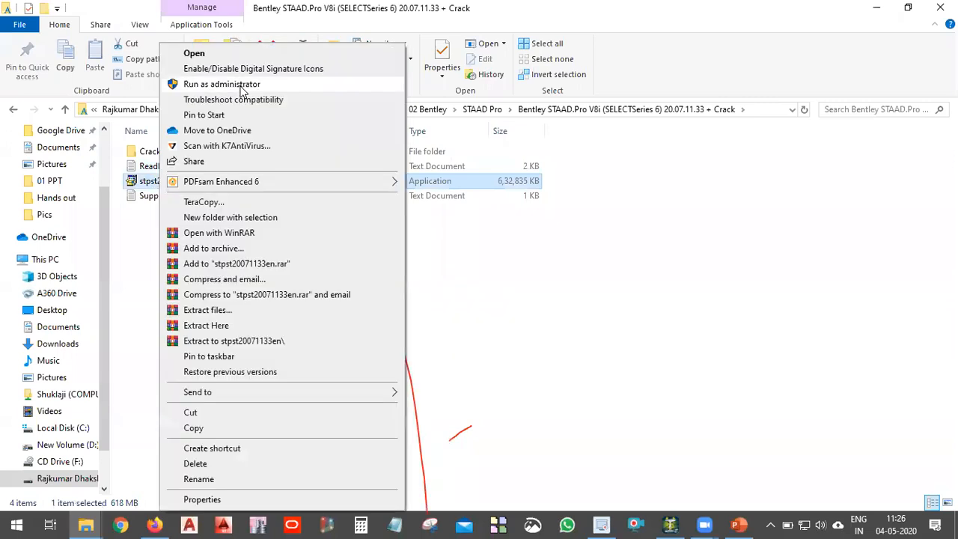
pyautogui.click(387, 188)
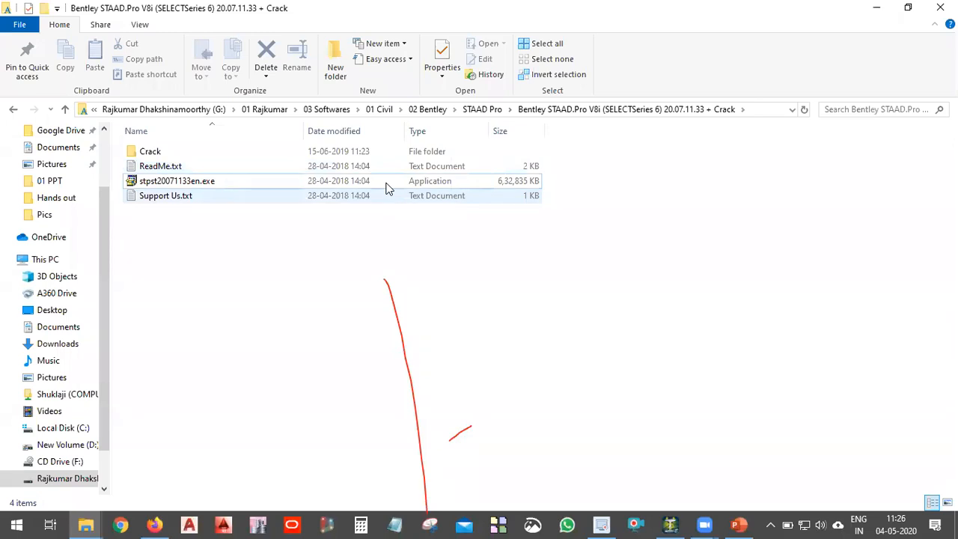
pyautogui.click(758, 80)
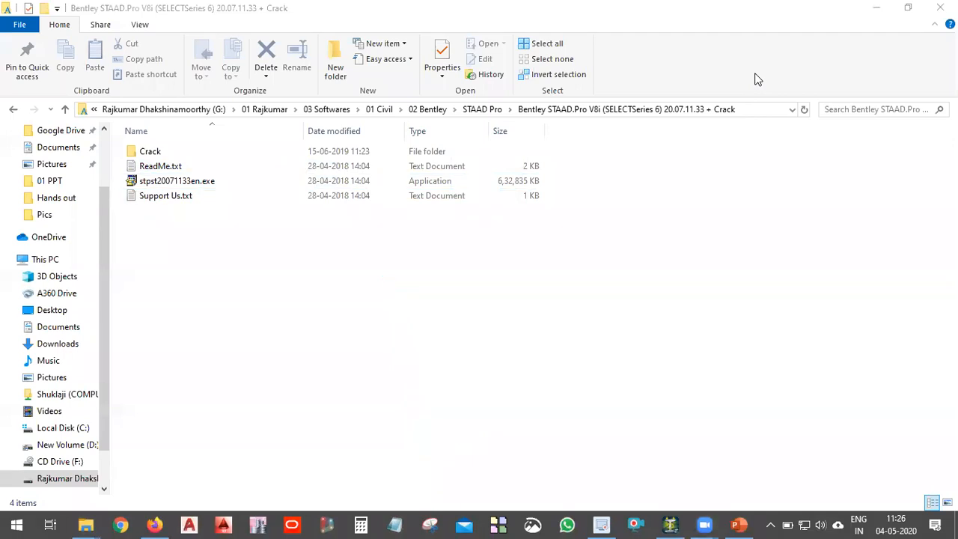
pyautogui.click(261, 182)
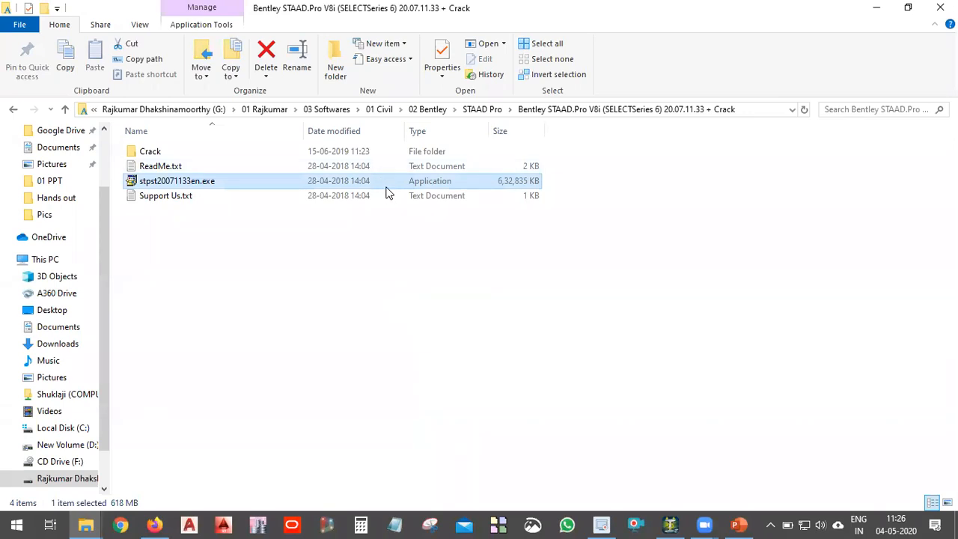
pyautogui.click(879, 7)
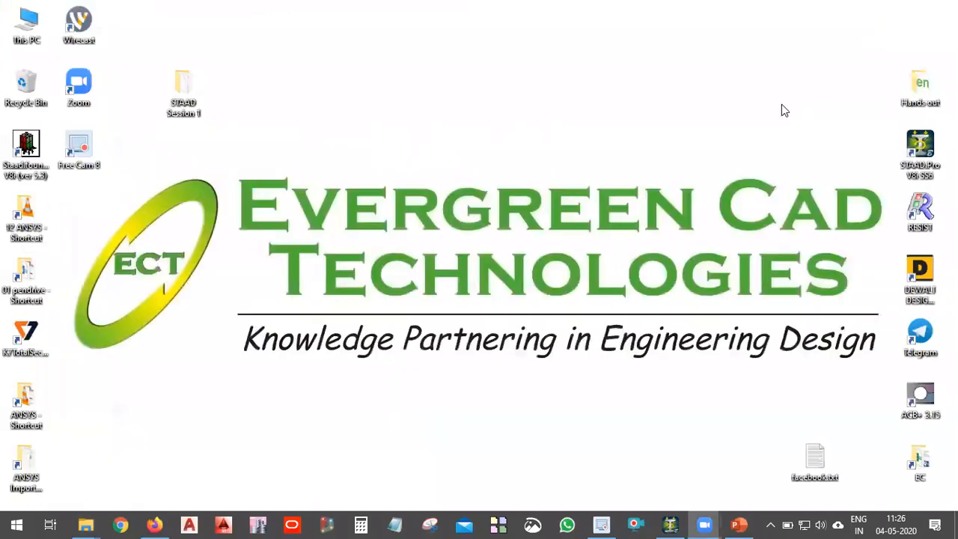
# Return to Firefox and review the features, technical setup details and system requirements on the STAAD Pro V8i download page.
pyautogui.click(155, 523)
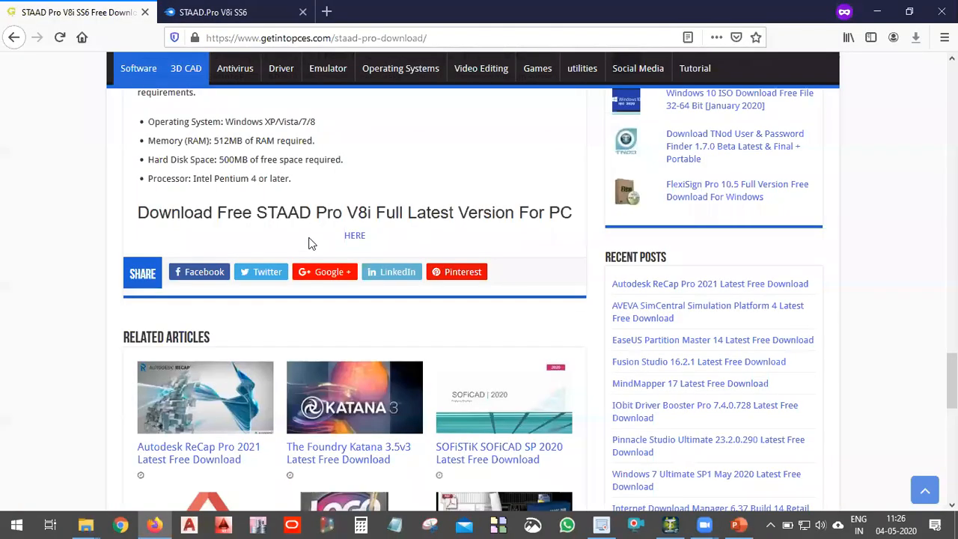
pyautogui.scroll(3, 301, 242)
pyautogui.scroll(7, 300, 242)
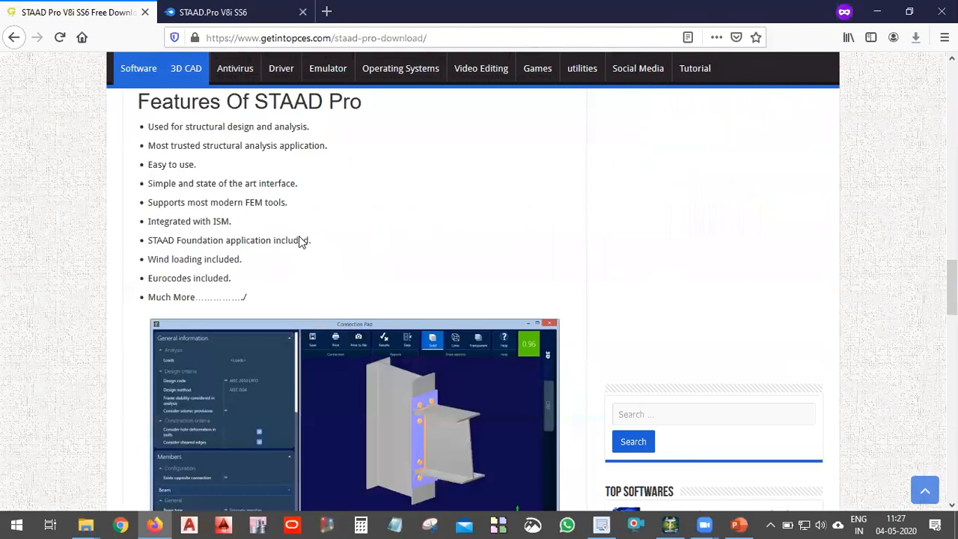
pyautogui.scroll(4, 301, 241)
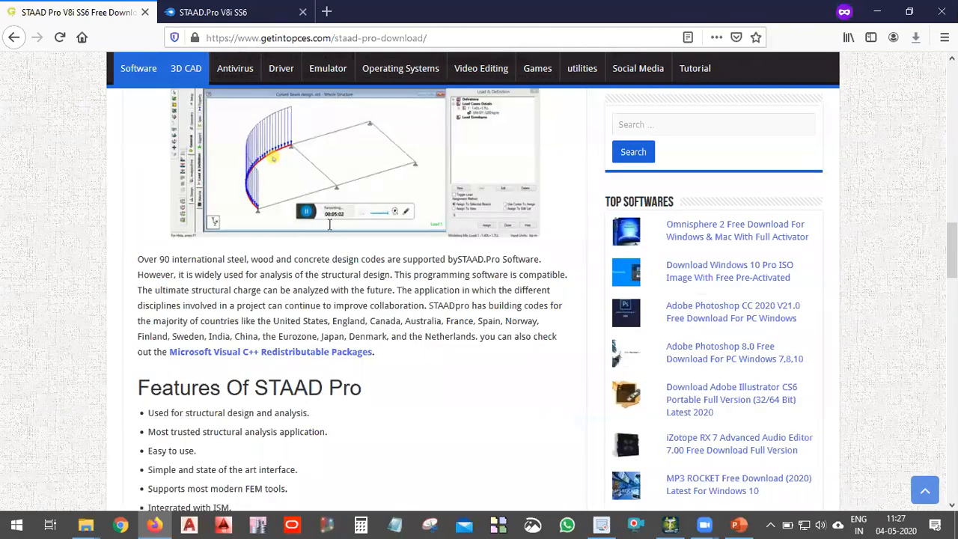
pyautogui.scroll(-2, 329, 229)
pyautogui.scroll(-5, 333, 239)
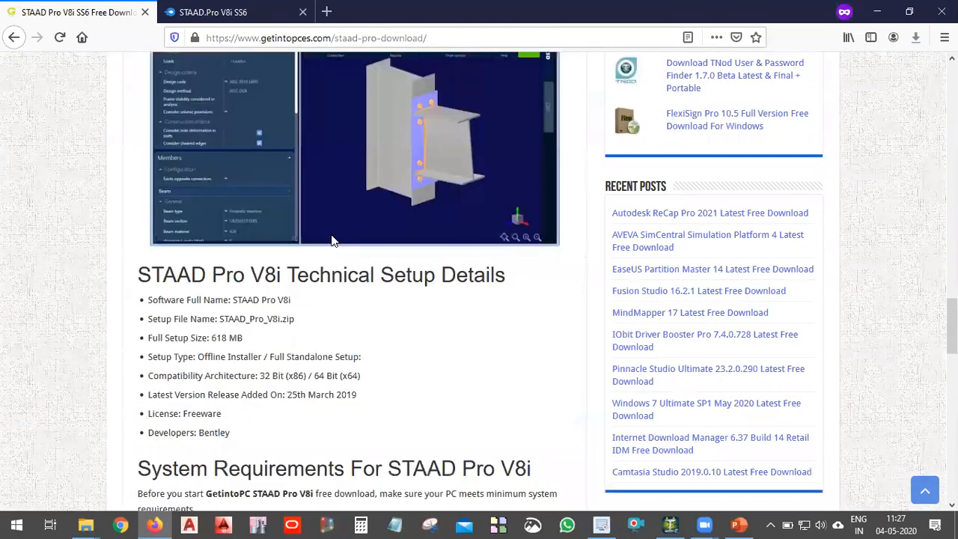
pyautogui.scroll(-4, 333, 239)
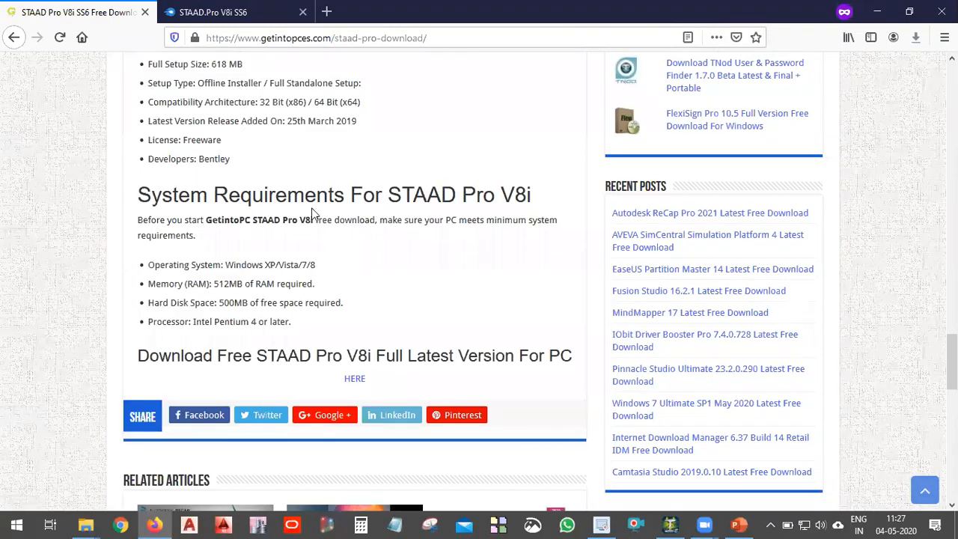
pyautogui.scroll(1, 317, 214)
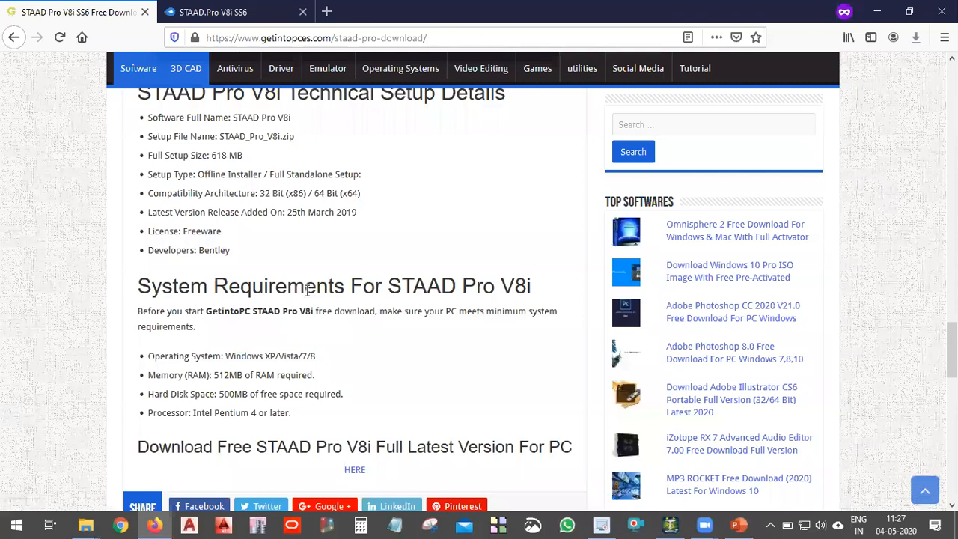
pyautogui.tripleClick(307, 291)
pyautogui.click(314, 303)
pyautogui.scroll(2, 308, 299)
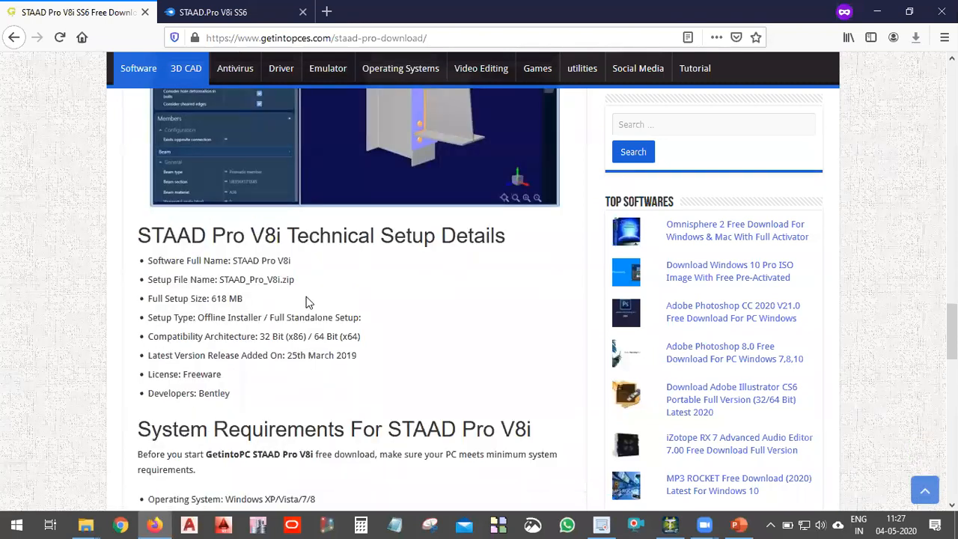
pyautogui.scroll(3, 306, 299)
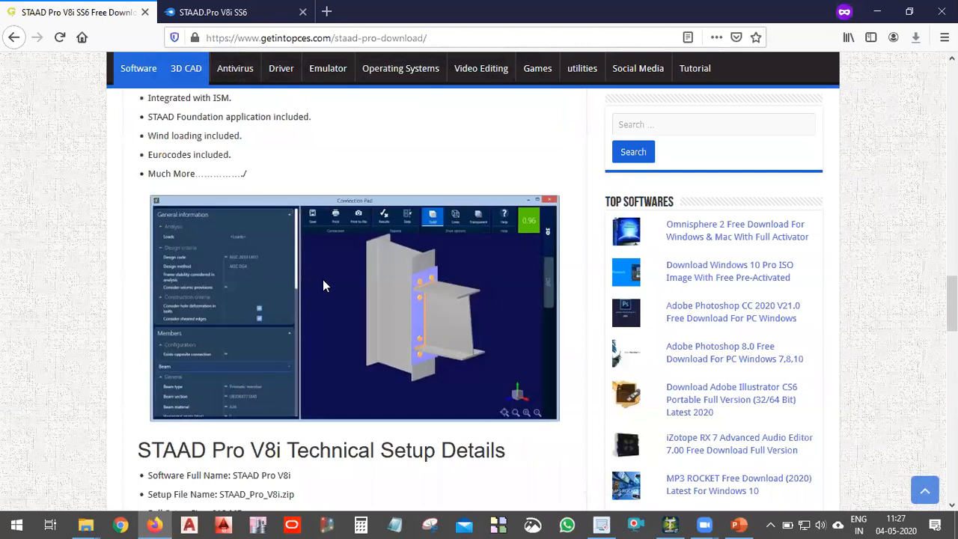
# Read the setup details, system requirements and download section on the STAAD Pro V8i page, and minimize the browser.
pyautogui.scroll(-4, 366, 293)
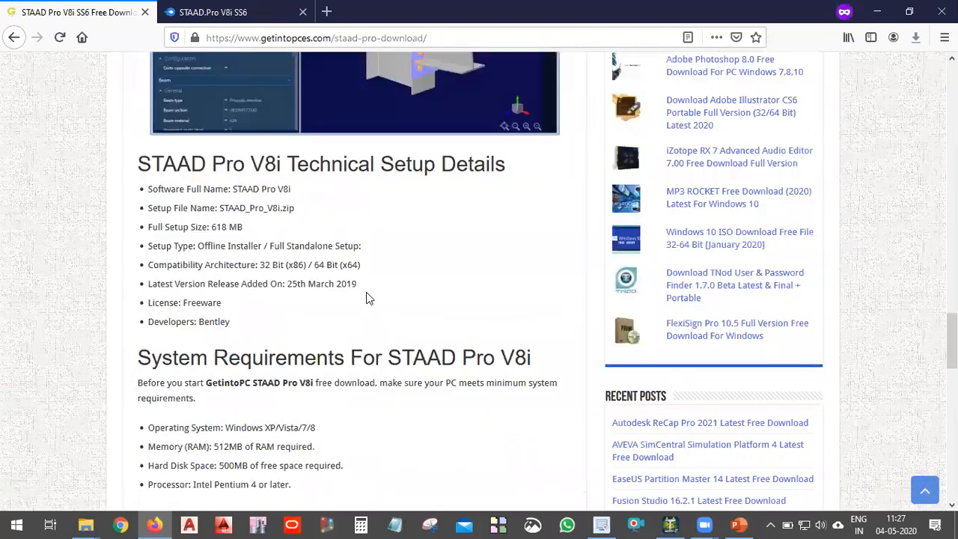
pyautogui.scroll(-4, 336, 225)
pyautogui.tripleClick(372, 228)
pyautogui.click(366, 210)
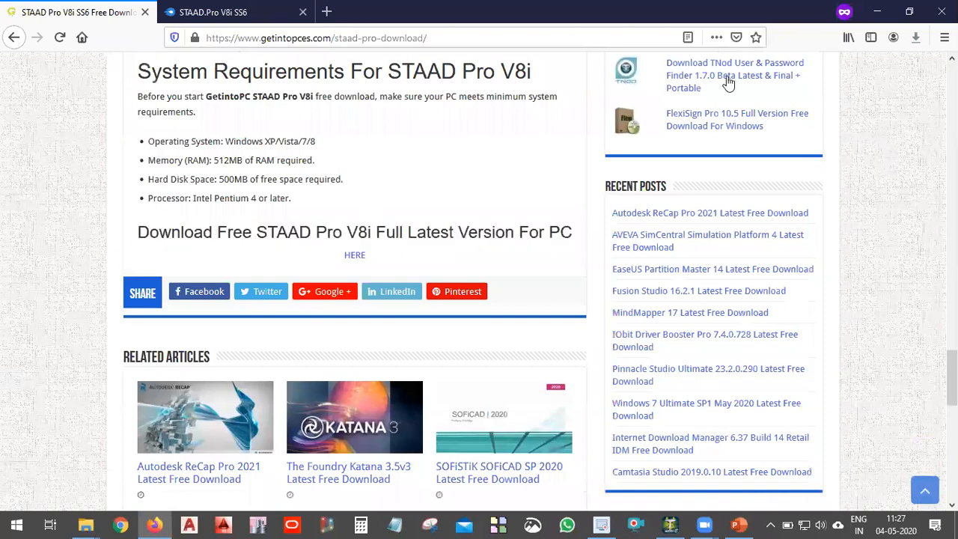
pyautogui.click(882, 7)
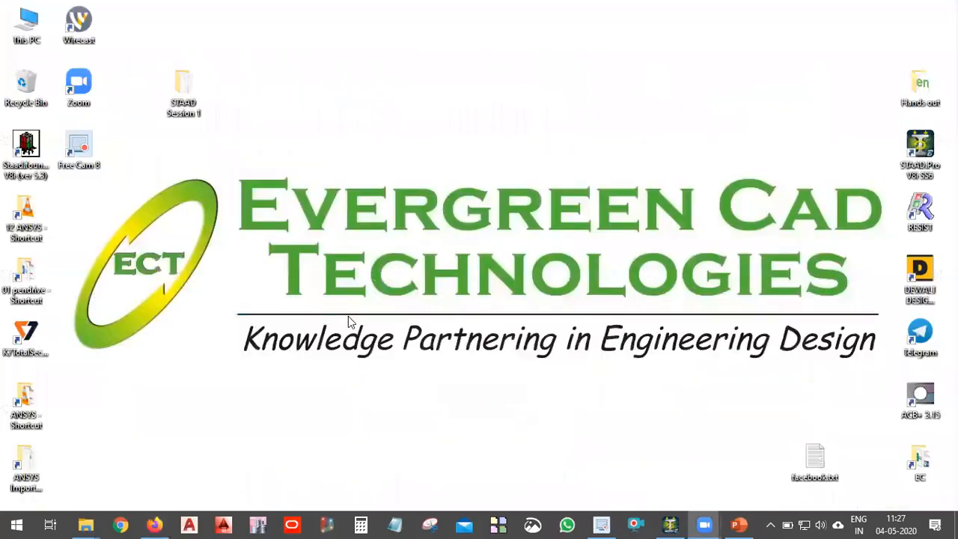
# Reopen the STAAD.Pro installer folder in File Explorer, look inside its Crack subfolder, and return to the installer folder.
pyautogui.click(85, 524)
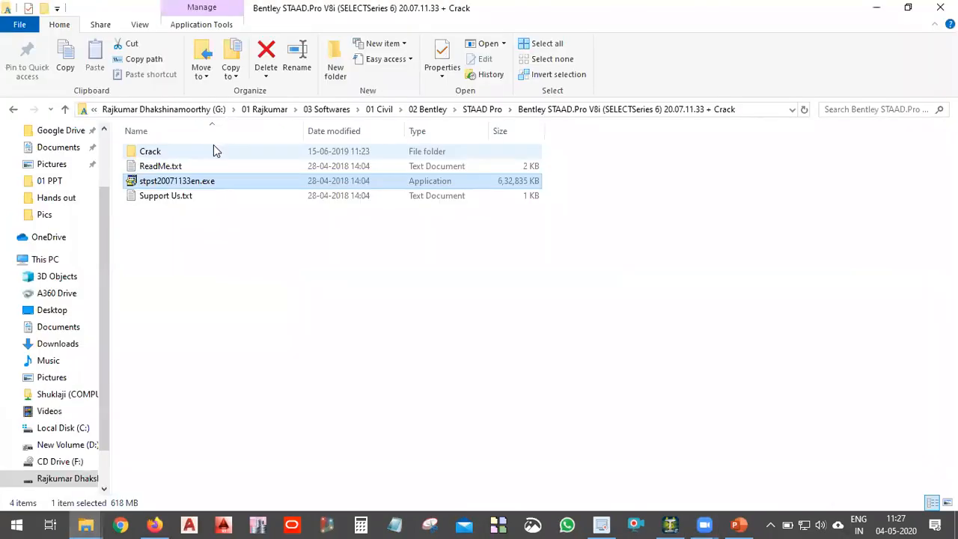
pyautogui.doubleClick(213, 146)
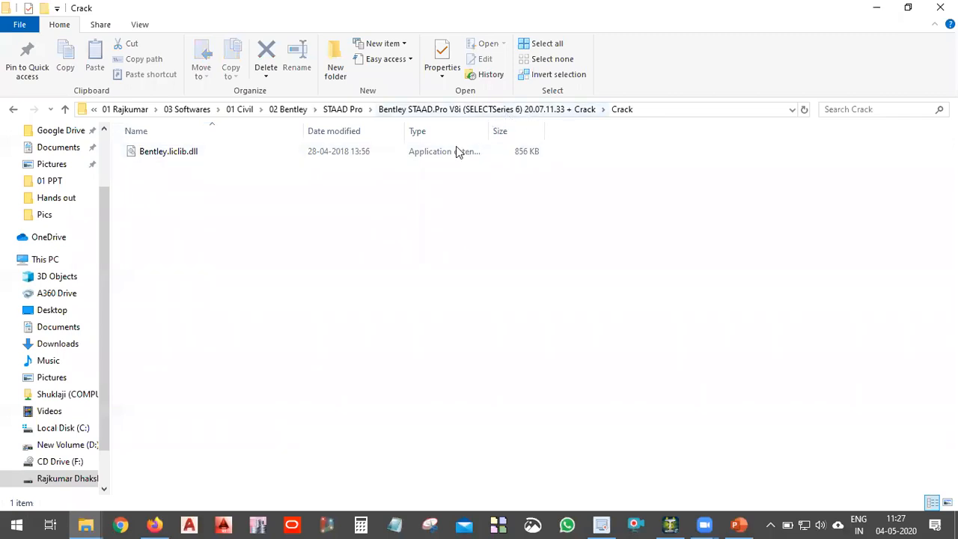
pyautogui.click(424, 156)
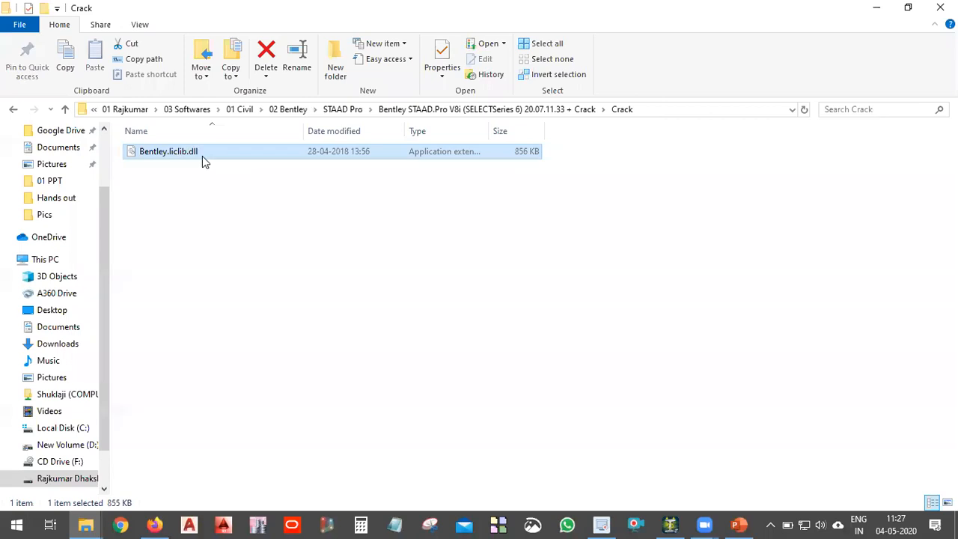
pyautogui.click(522, 110)
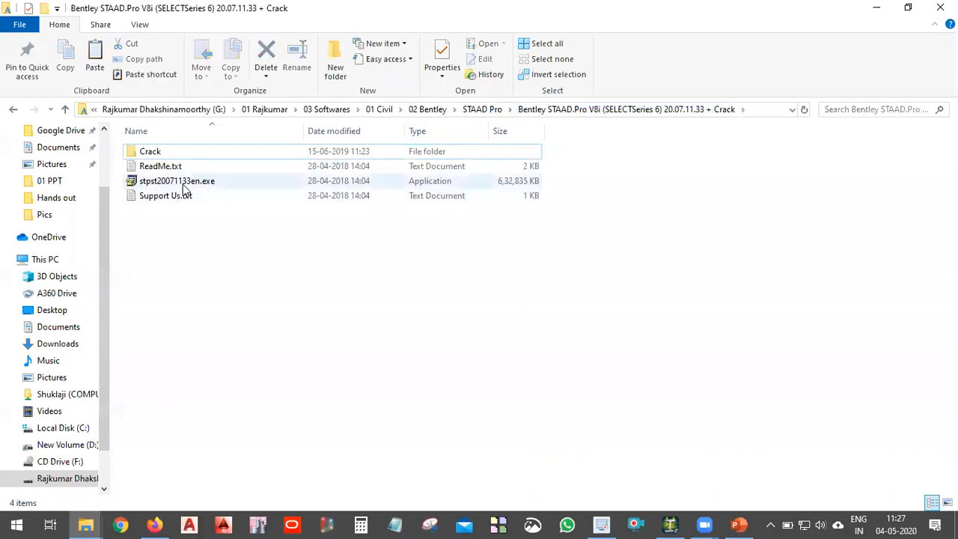
# Open ReadMe.txt in Notepad and go through the first three install notes, highlighting the one about the internet connection.
pyautogui.click(202, 166)
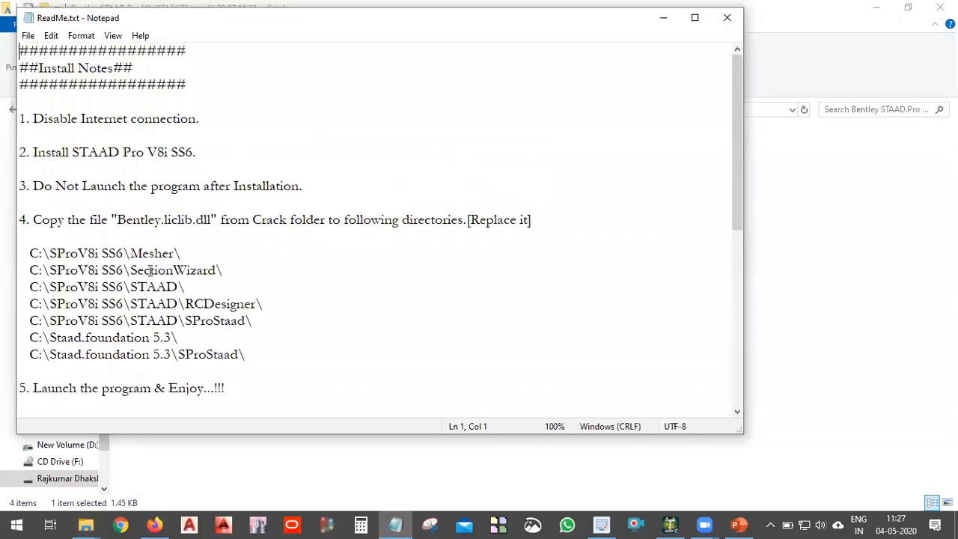
pyautogui.moveTo(251, 356); pyautogui.dragTo(16, 255)
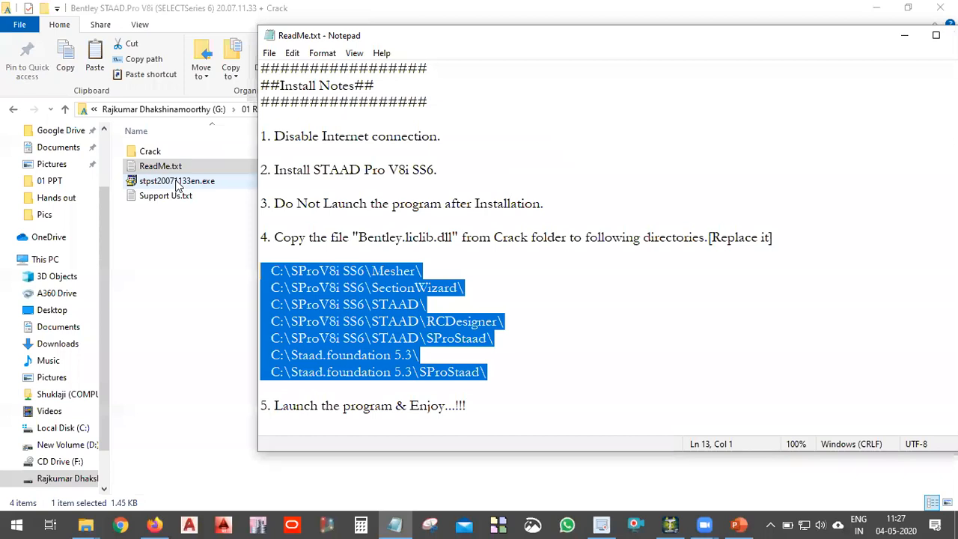
pyautogui.doubleClick(298, 169)
pyautogui.click(298, 169)
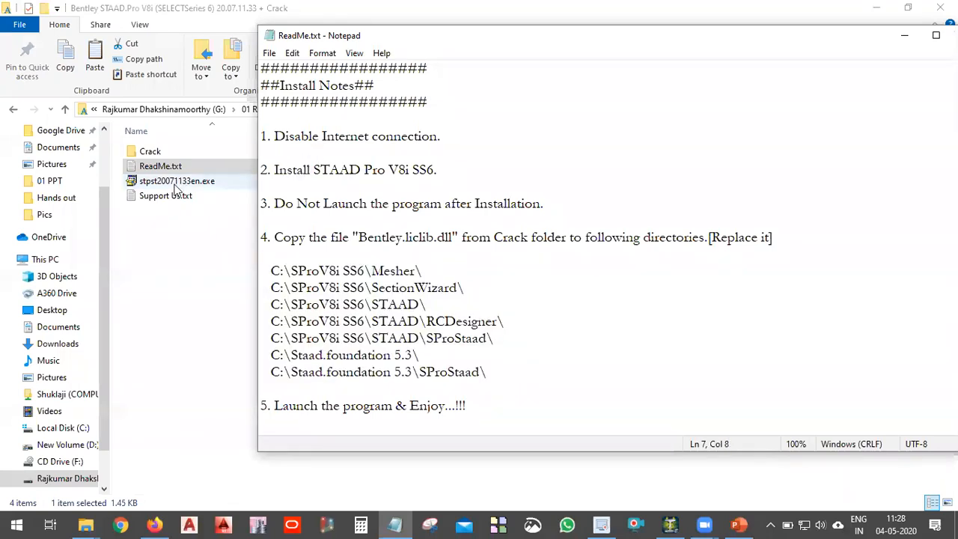
pyautogui.click(347, 204)
pyautogui.click(459, 204)
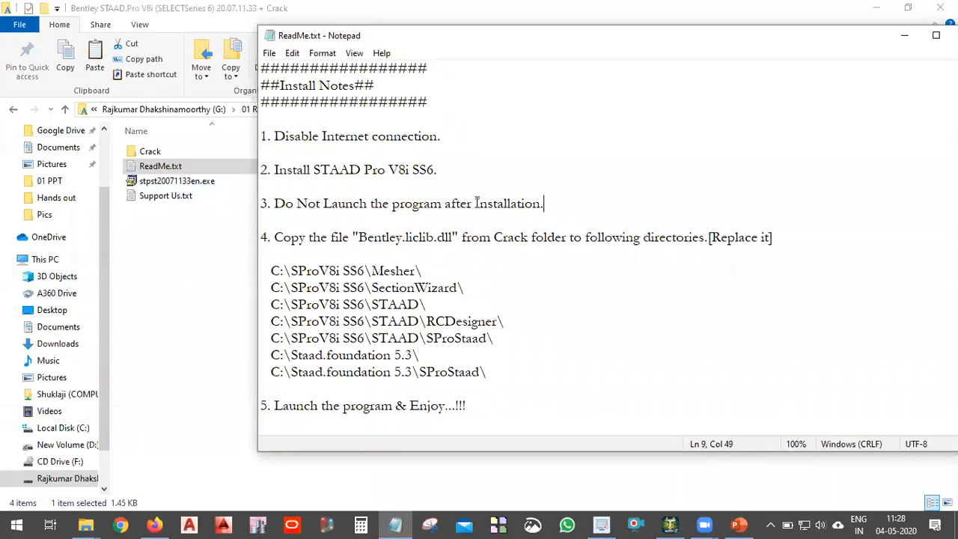
pyautogui.moveTo(442, 138); pyautogui.dragTo(253, 141)
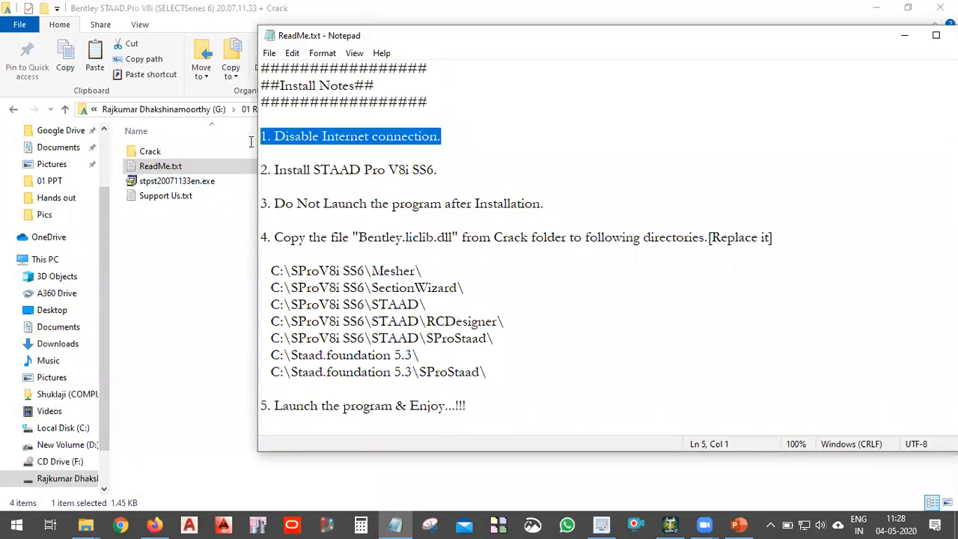
pyautogui.click(322, 136)
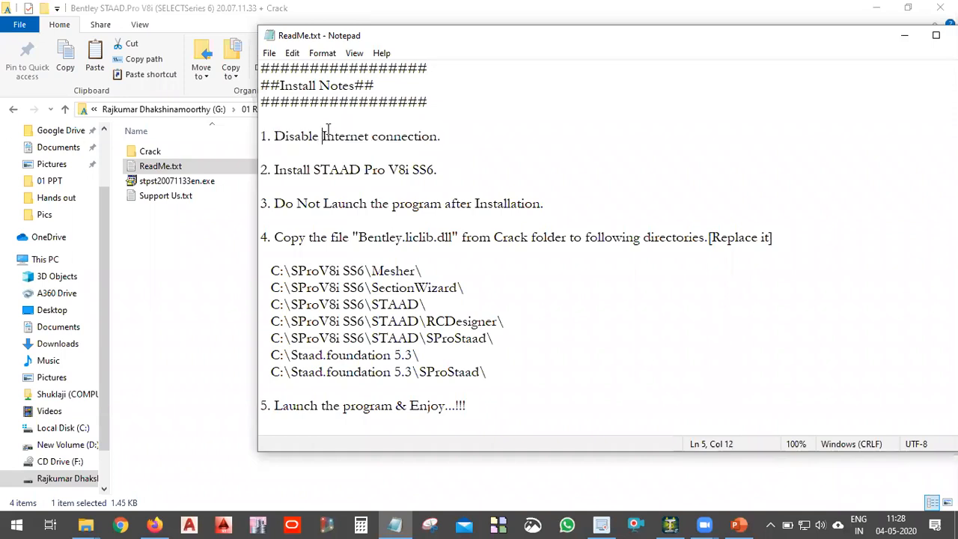
# Review the fourth install note in ReadMe.txt and highlight the list of directories beneath it.
pyautogui.click(367, 234)
pyautogui.doubleClick(421, 237)
pyautogui.press('Down')
pyautogui.doubleClick(420, 236)
pyautogui.click(410, 321)
pyautogui.moveTo(488, 371); pyautogui.dragTo(259, 271)
pyautogui.click(301, 286)
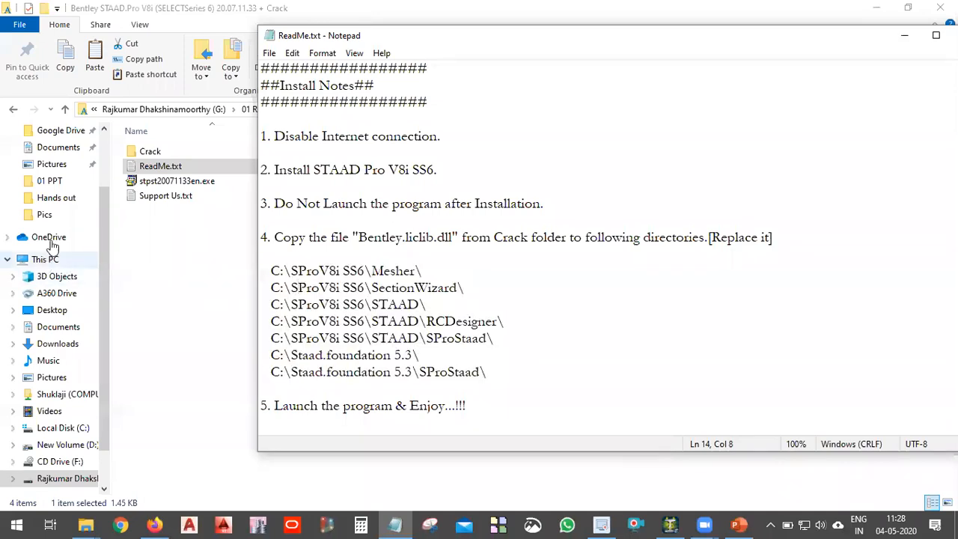
# Look through Program Files on Local Disk (C:) for the STAAD installation and return to the drive's root.
pyautogui.click(63, 422)
pyautogui.click(63, 428)
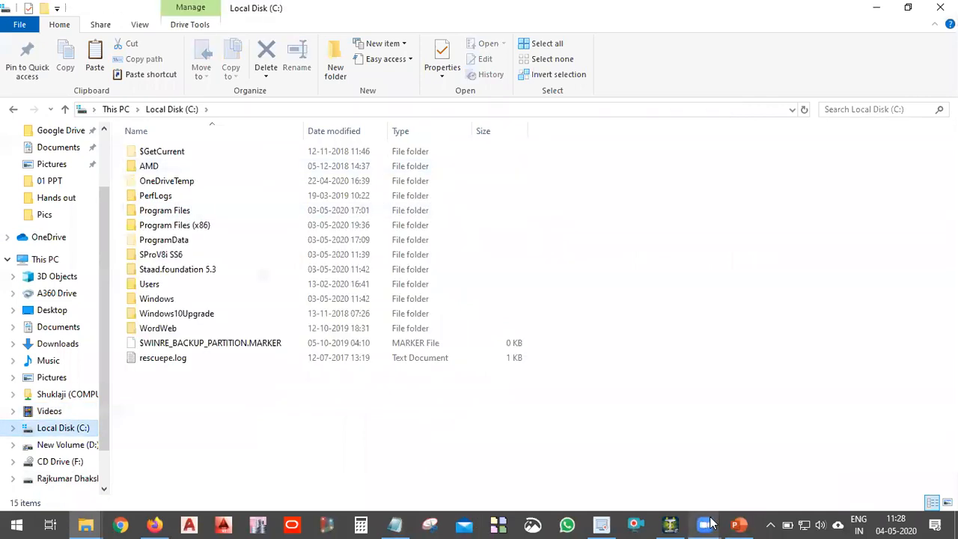
pyautogui.click(202, 212)
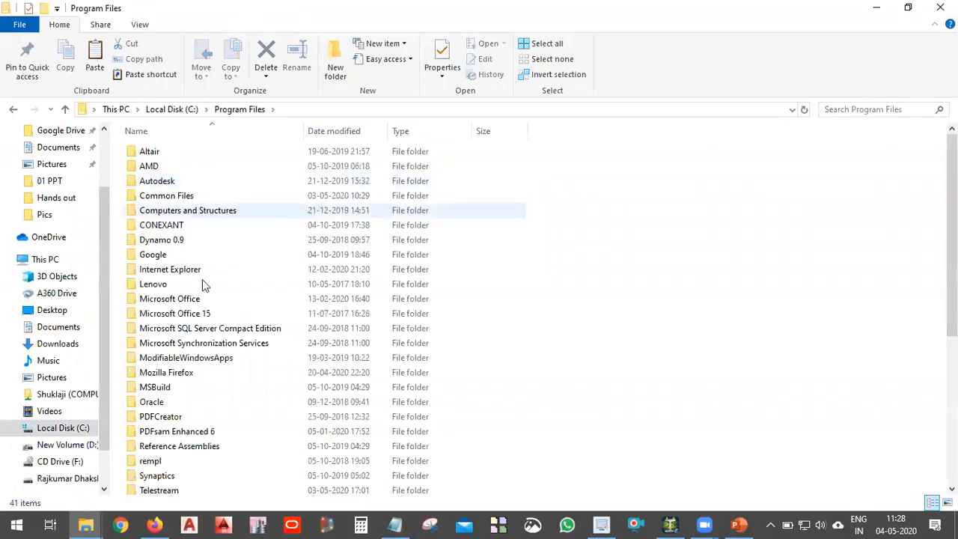
pyautogui.click(217, 331)
pyautogui.press('s')
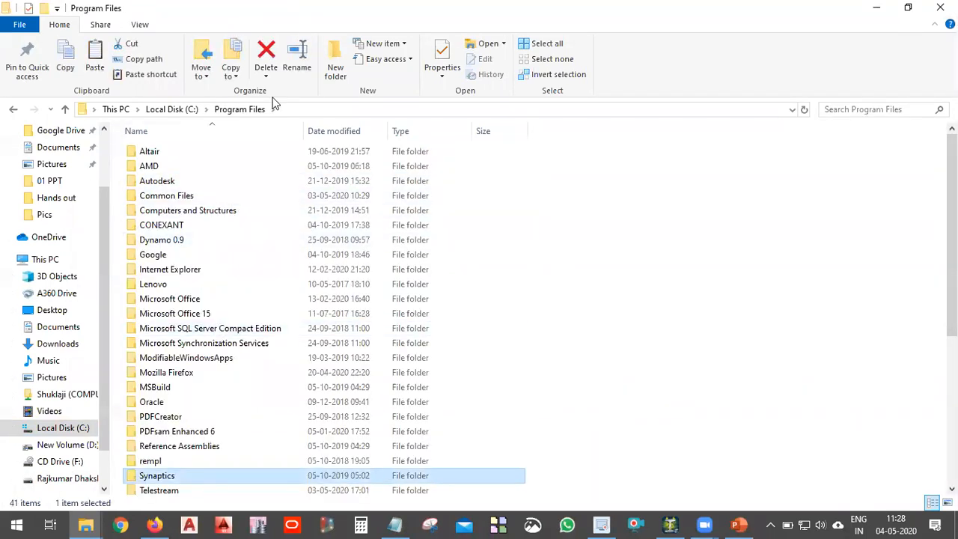
pyautogui.click(191, 110)
# Open the STAAD subfolder of the SProV8i SS6 folder on Local Disk (C:).
pyautogui.click(180, 255)
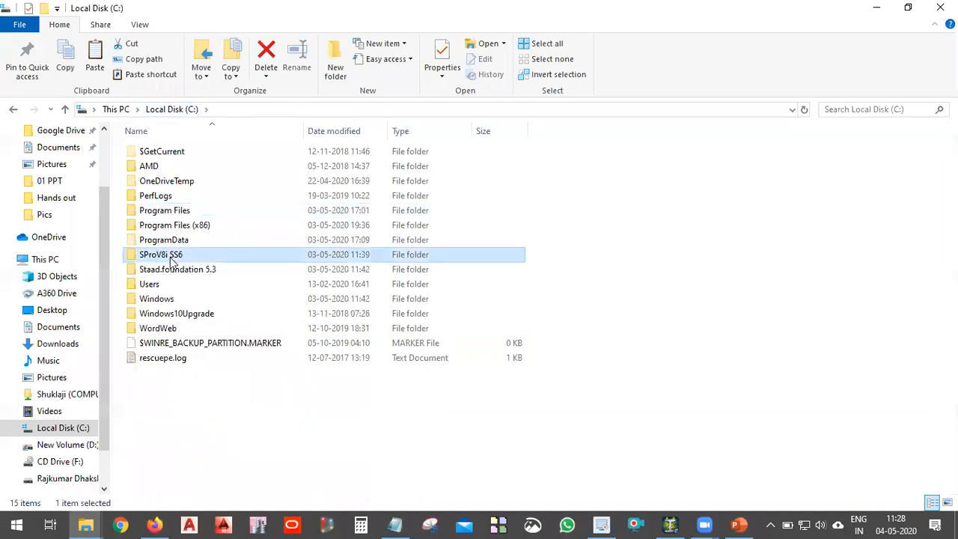
pyautogui.doubleClick(179, 254)
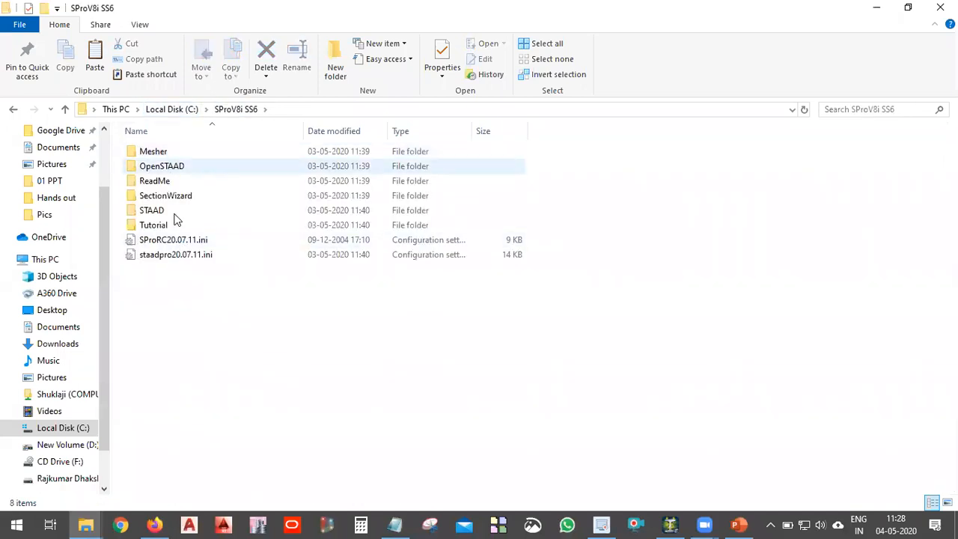
pyautogui.doubleClick(177, 213)
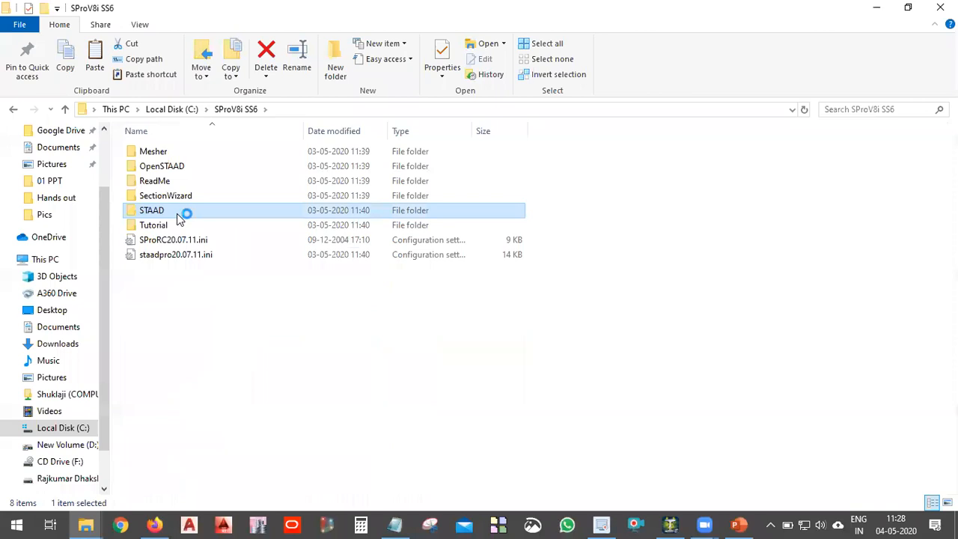
# Recheck the directory list and remaining text in ReadMe.txt, close the file, and minimize the STAAD folder window.
pyautogui.click(398, 526)
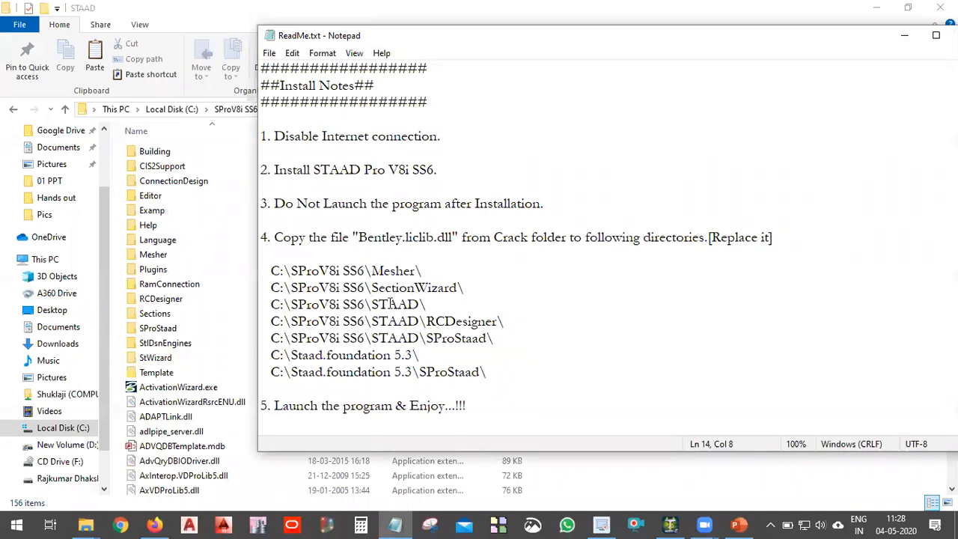
pyautogui.moveTo(431, 304); pyautogui.dragTo(413, 304)
pyautogui.moveTo(485, 371); pyautogui.dragTo(271, 265)
pyautogui.click(344, 307)
pyautogui.scroll(-5, 385, 322)
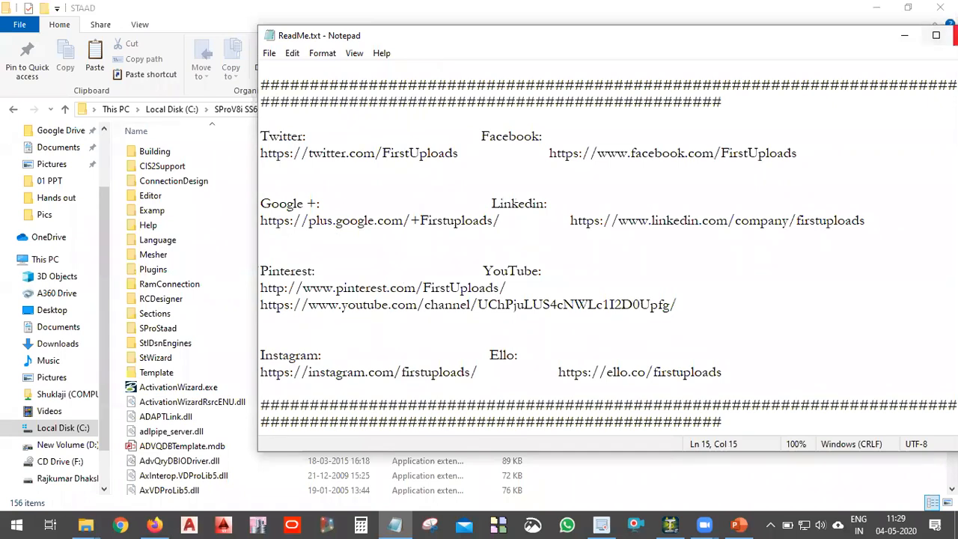
pyautogui.moveTo(866, 37); pyautogui.dragTo(769, 32)
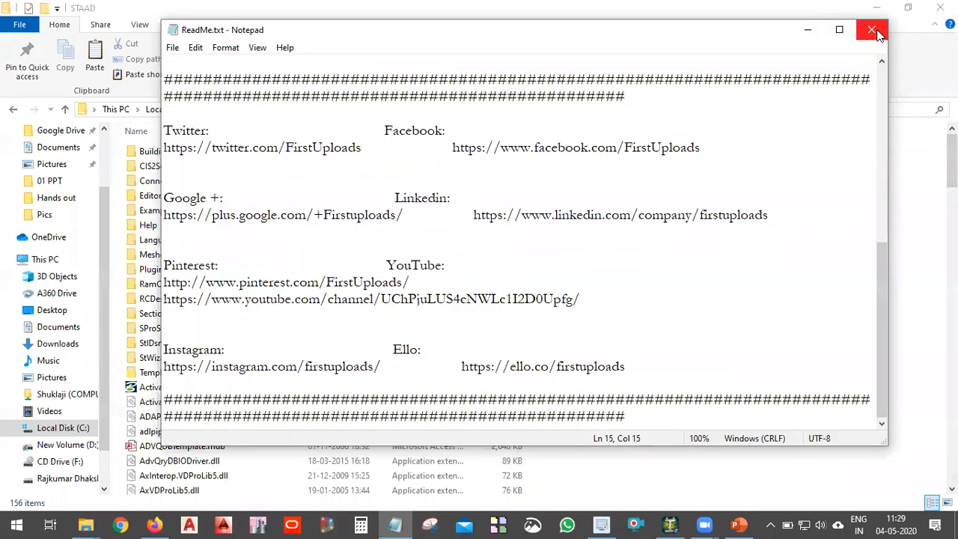
pyautogui.click(871, 30)
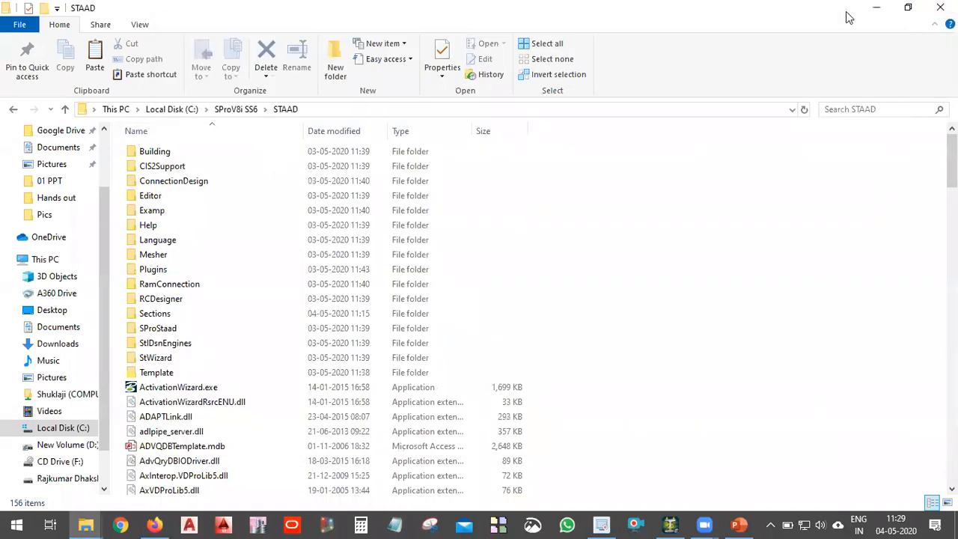
pyautogui.click(876, 8)
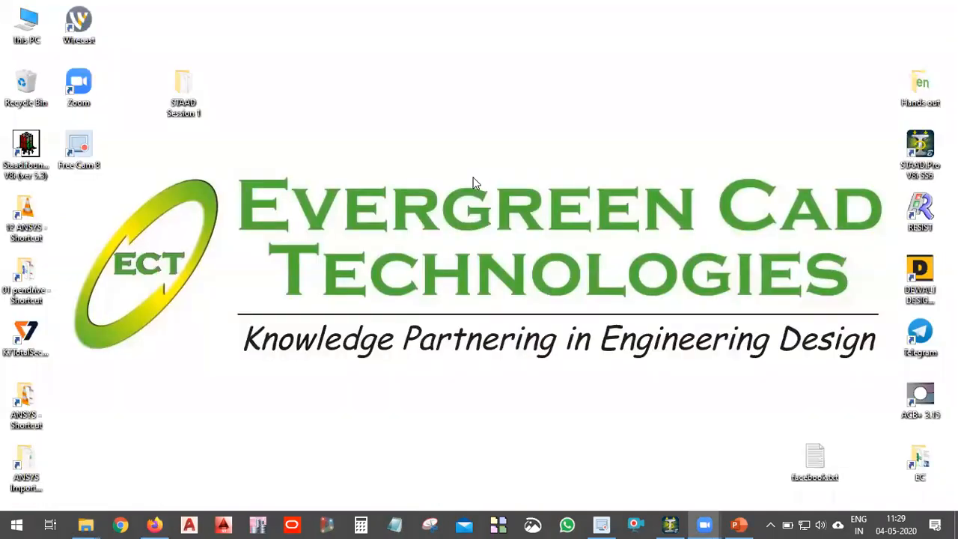